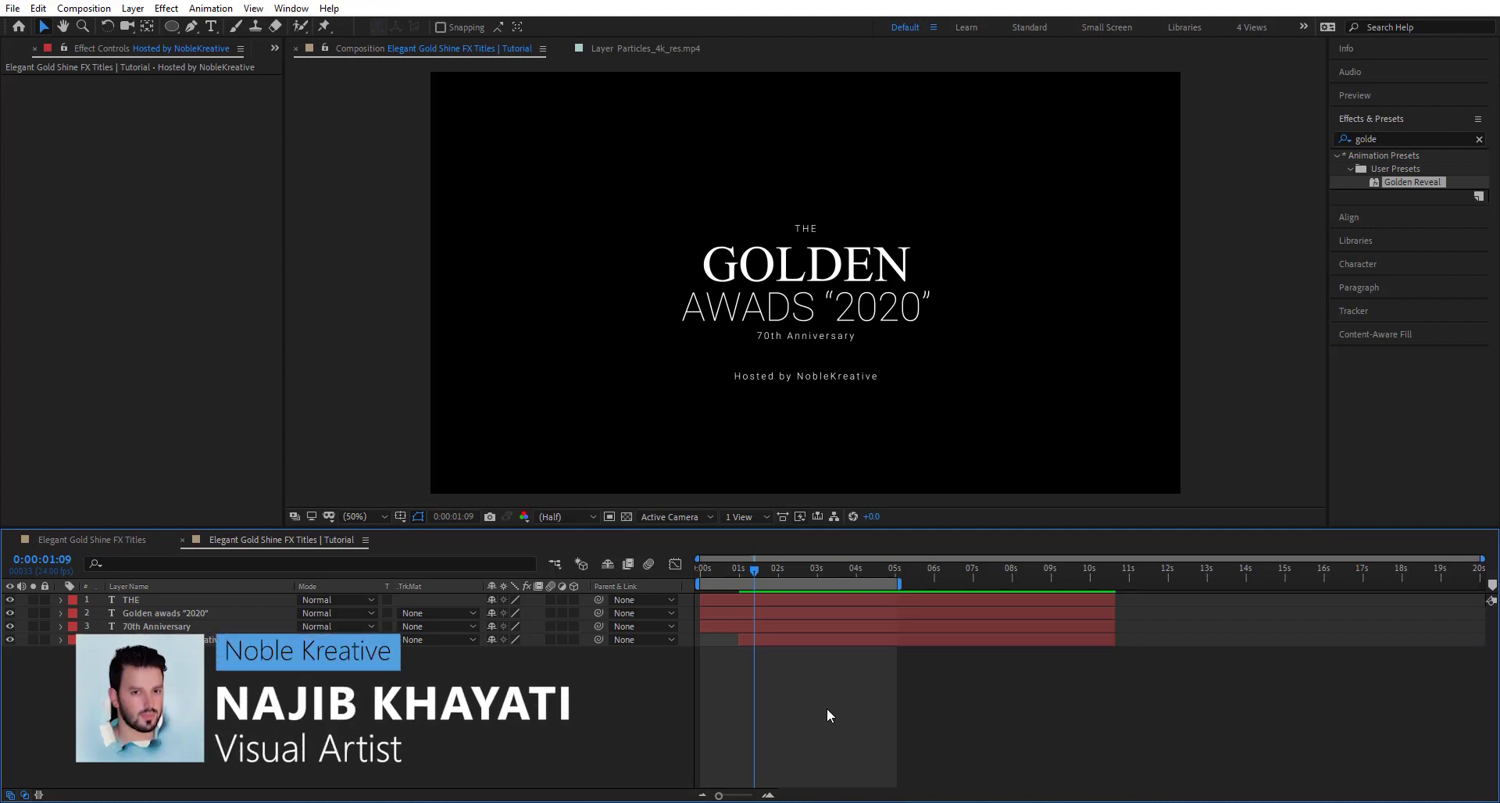
- Solo the Golden awads "2020" title layer so it displays alone in the composition
left_click(784, 613)
left_click(784, 626)
left_click(786, 640)
left_click(791, 600)
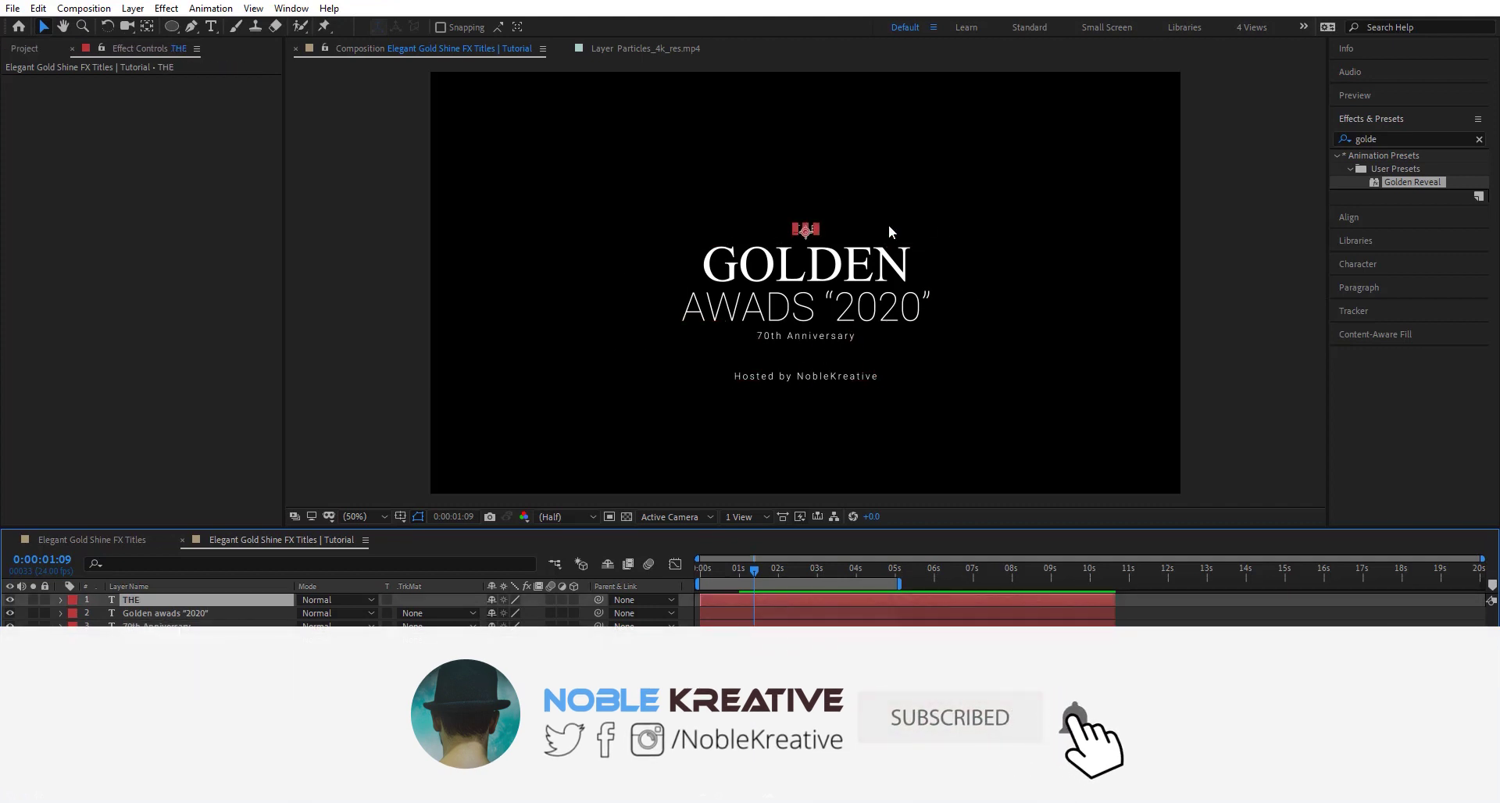
left_click(906, 300)
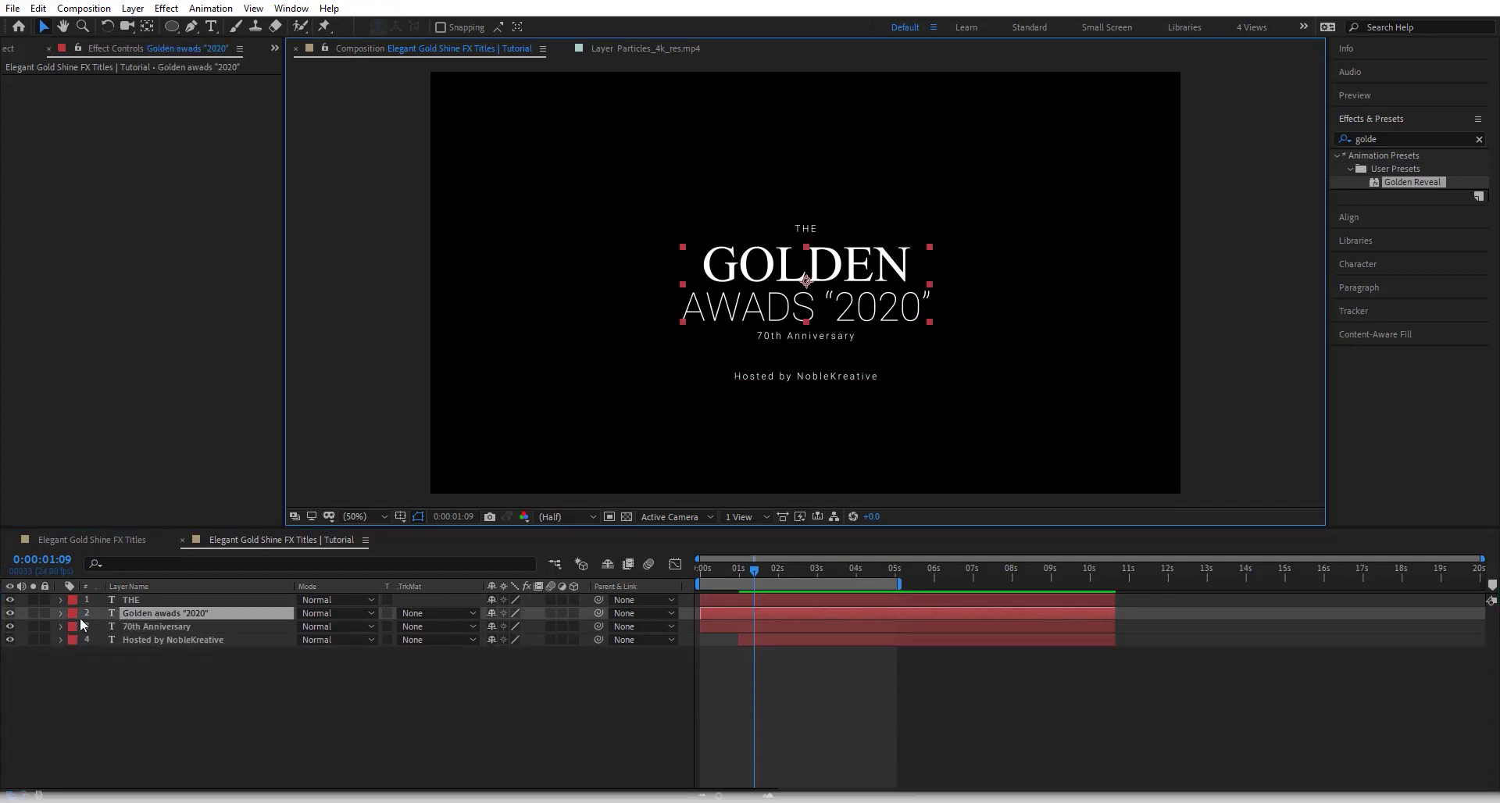
left_click(33, 613)
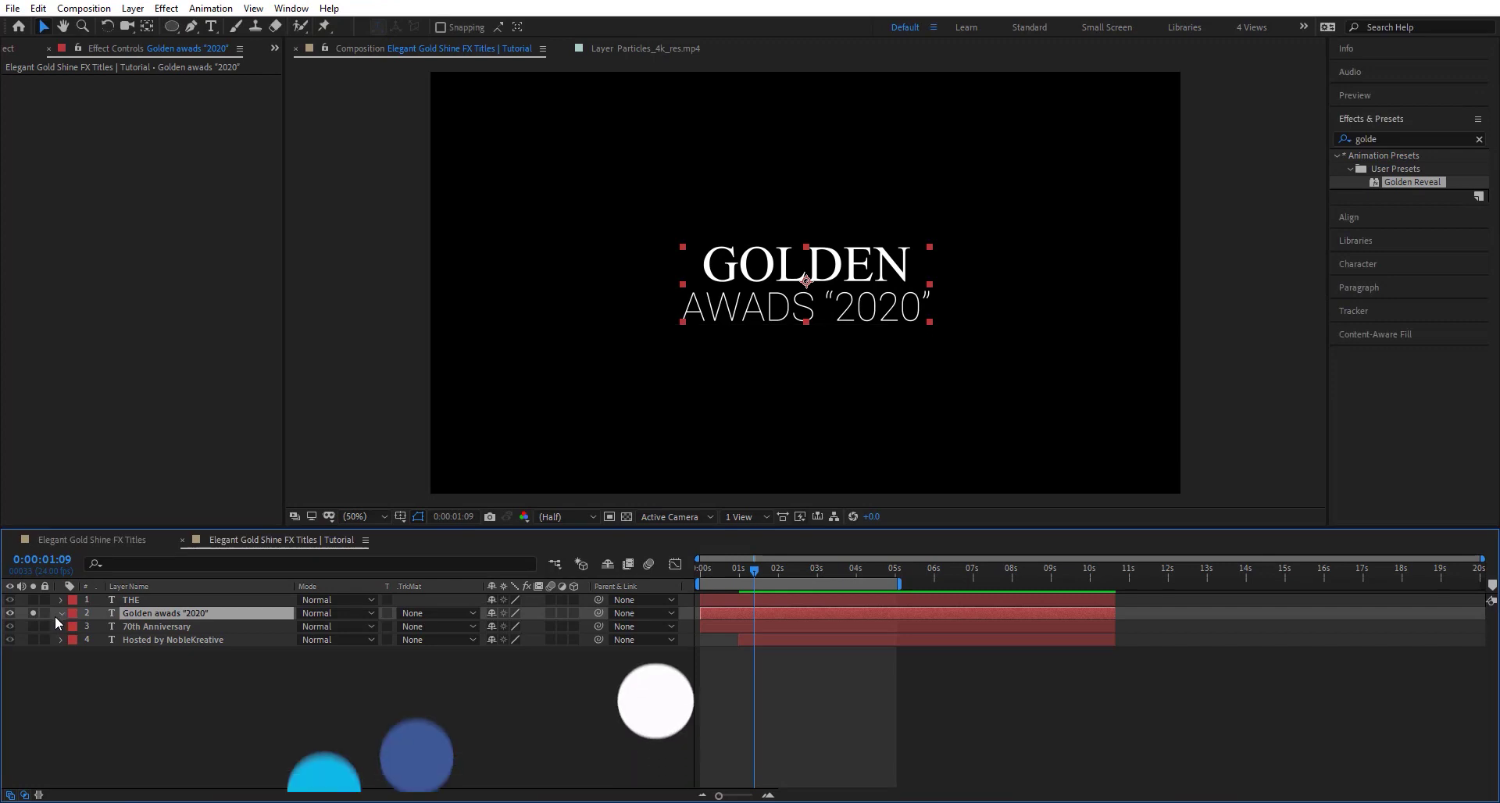
- Add a text animator with Blur, Opacity and Scale to the Golden awads "2020" layer and set its Blur to 5
left_click(60, 614)
left_click(581, 627)
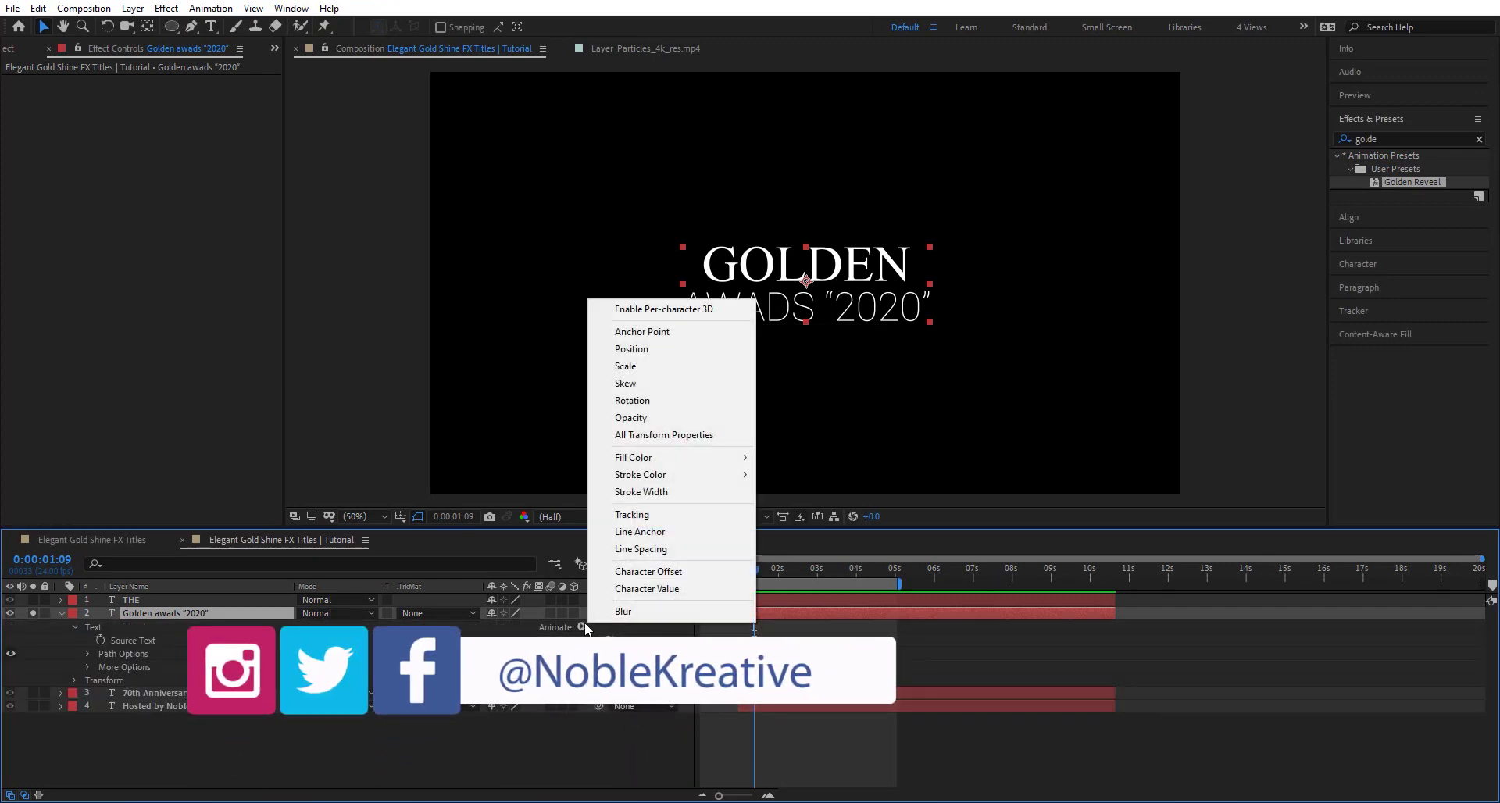
left_click(606, 612)
left_click(582, 626)
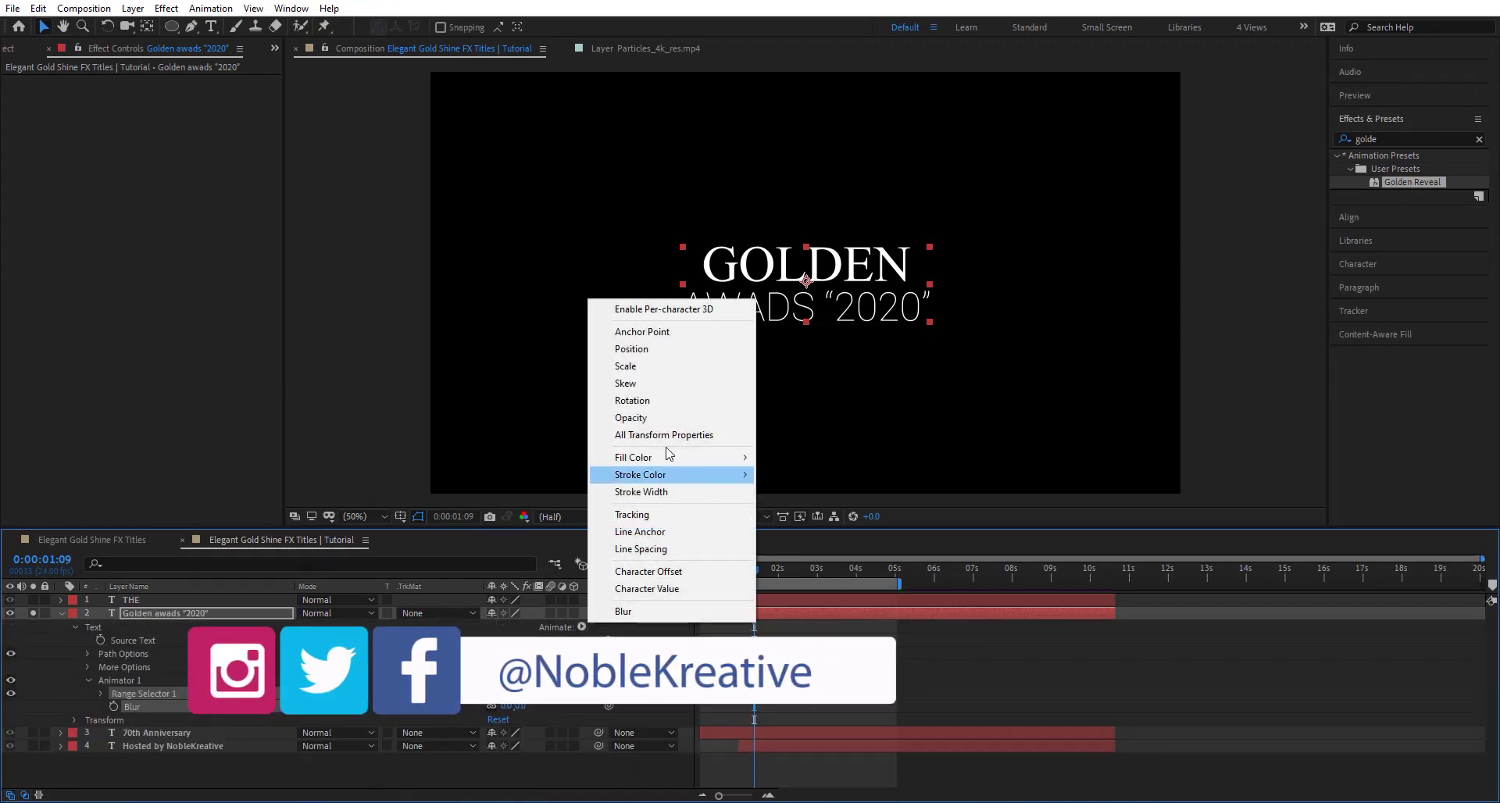
left_click(625, 415)
left_click(582, 627)
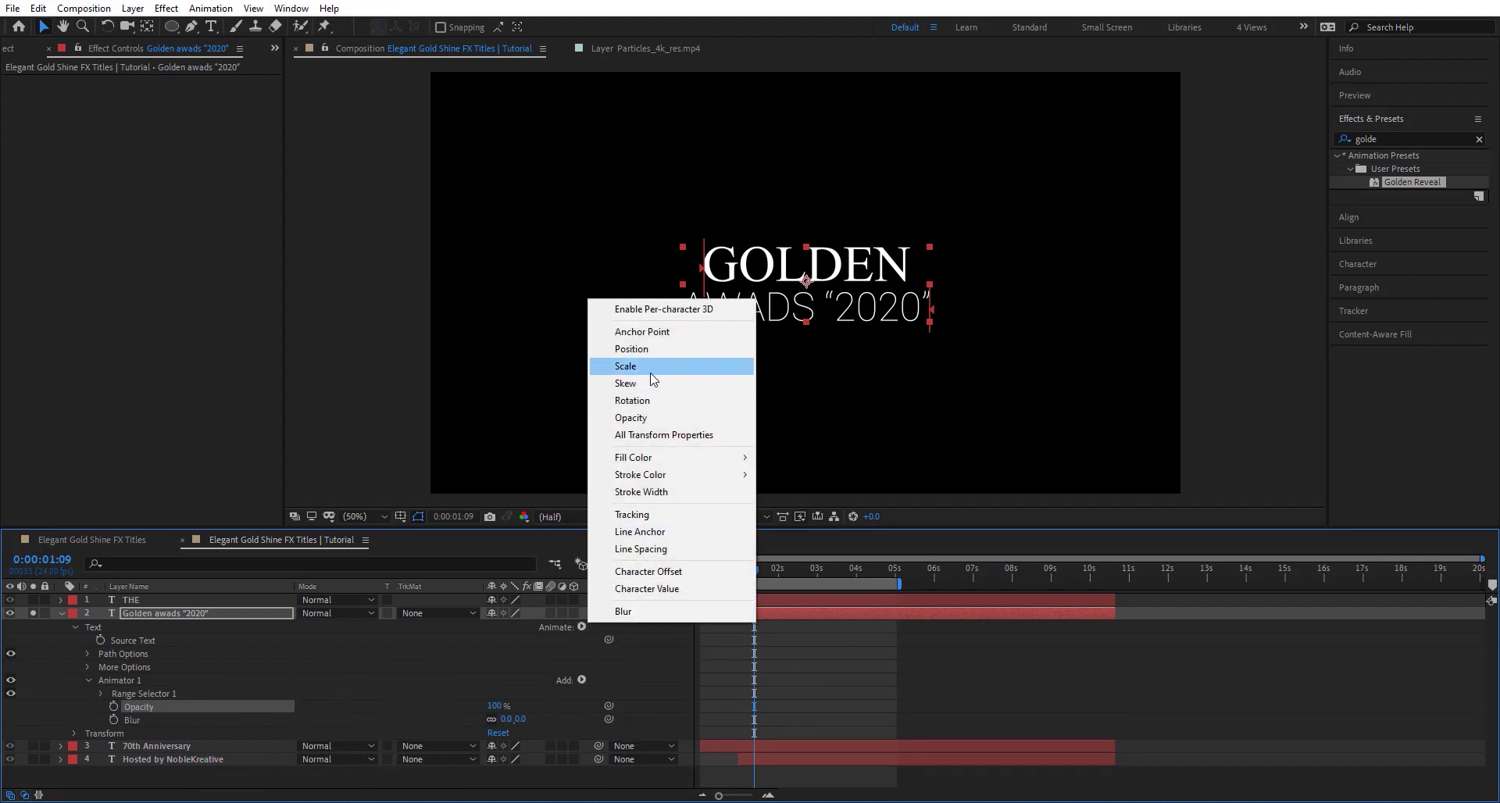
left_click(625, 379)
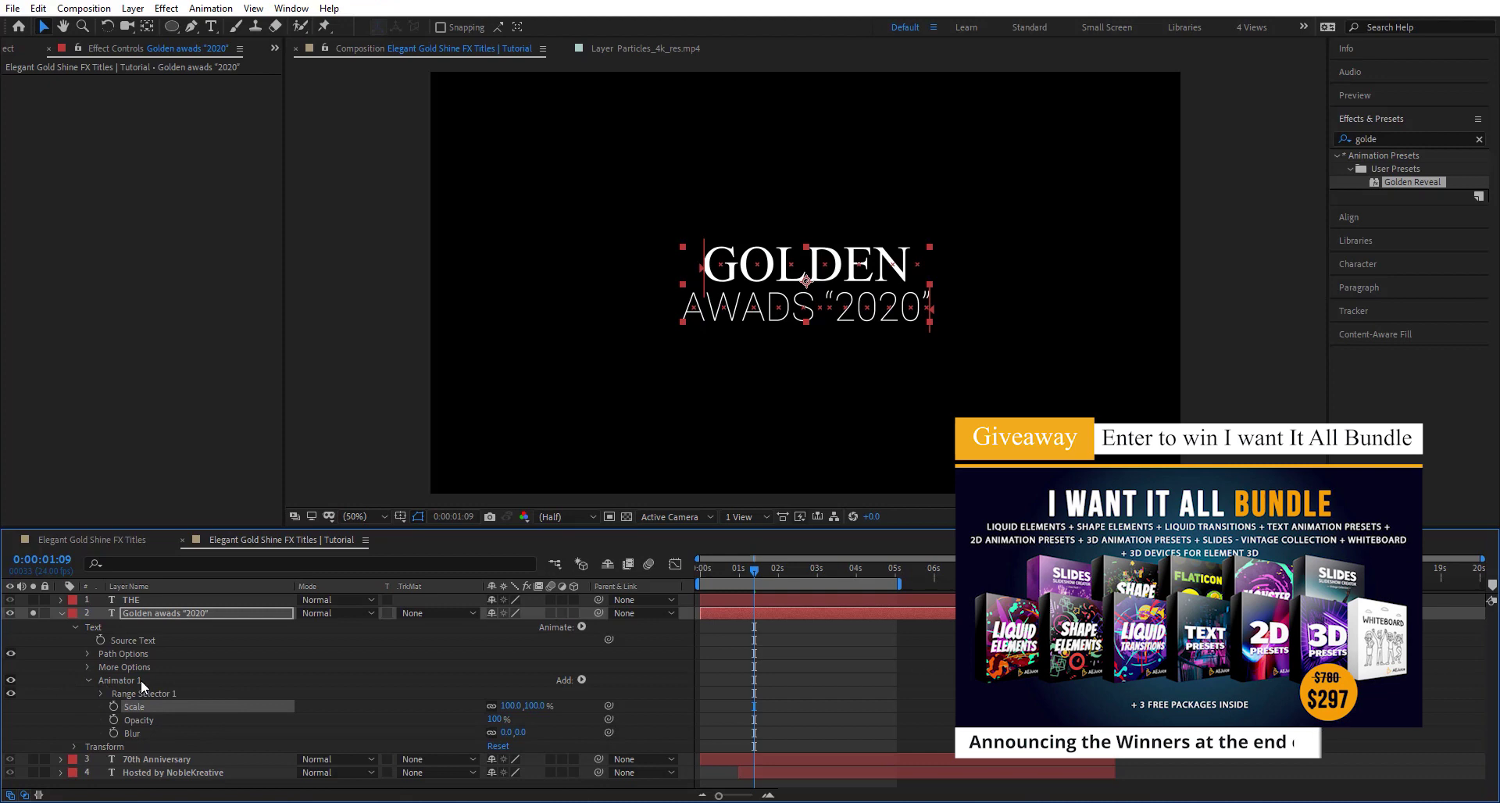
left_click(518, 734)
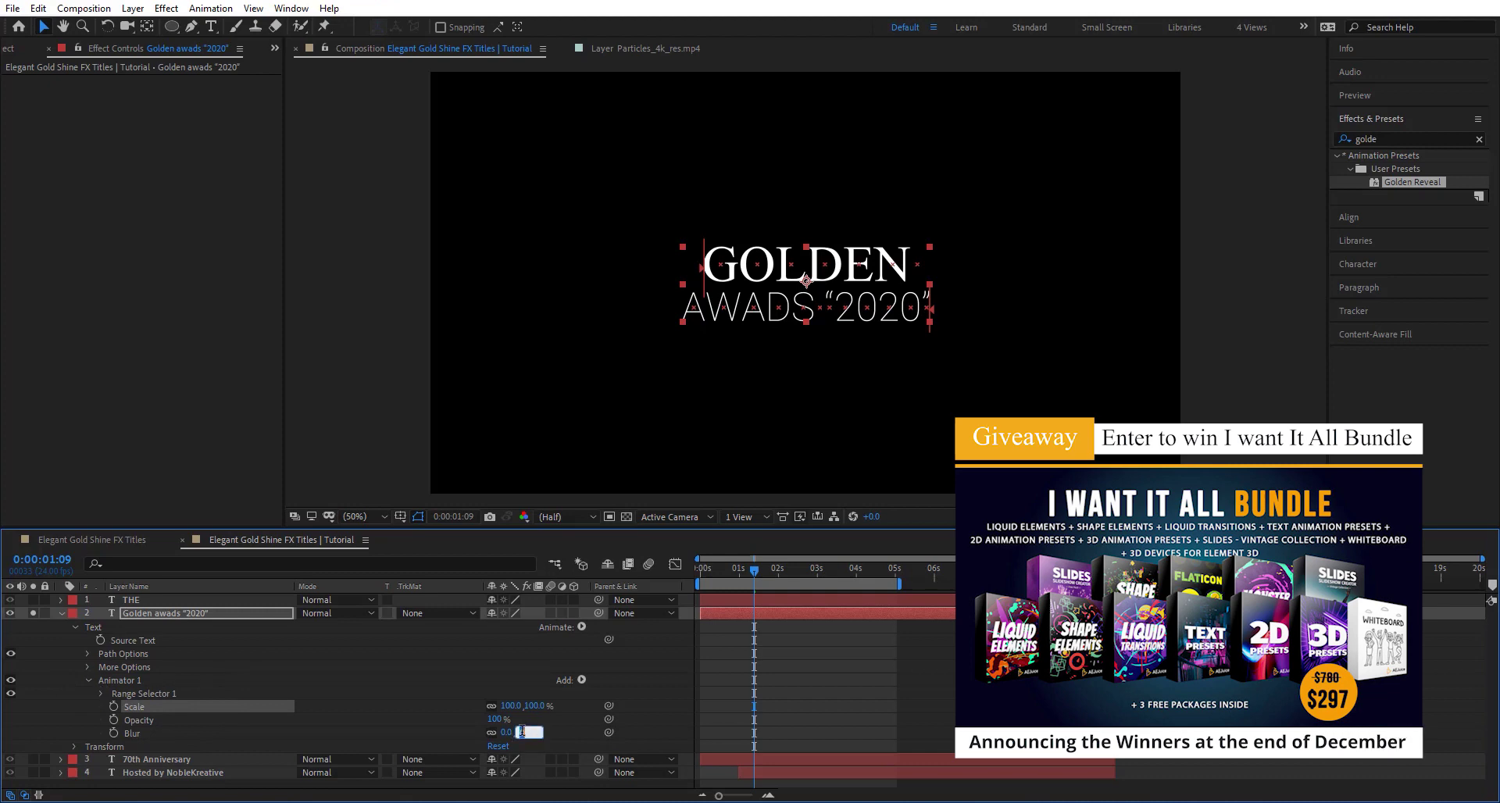
key("Return")
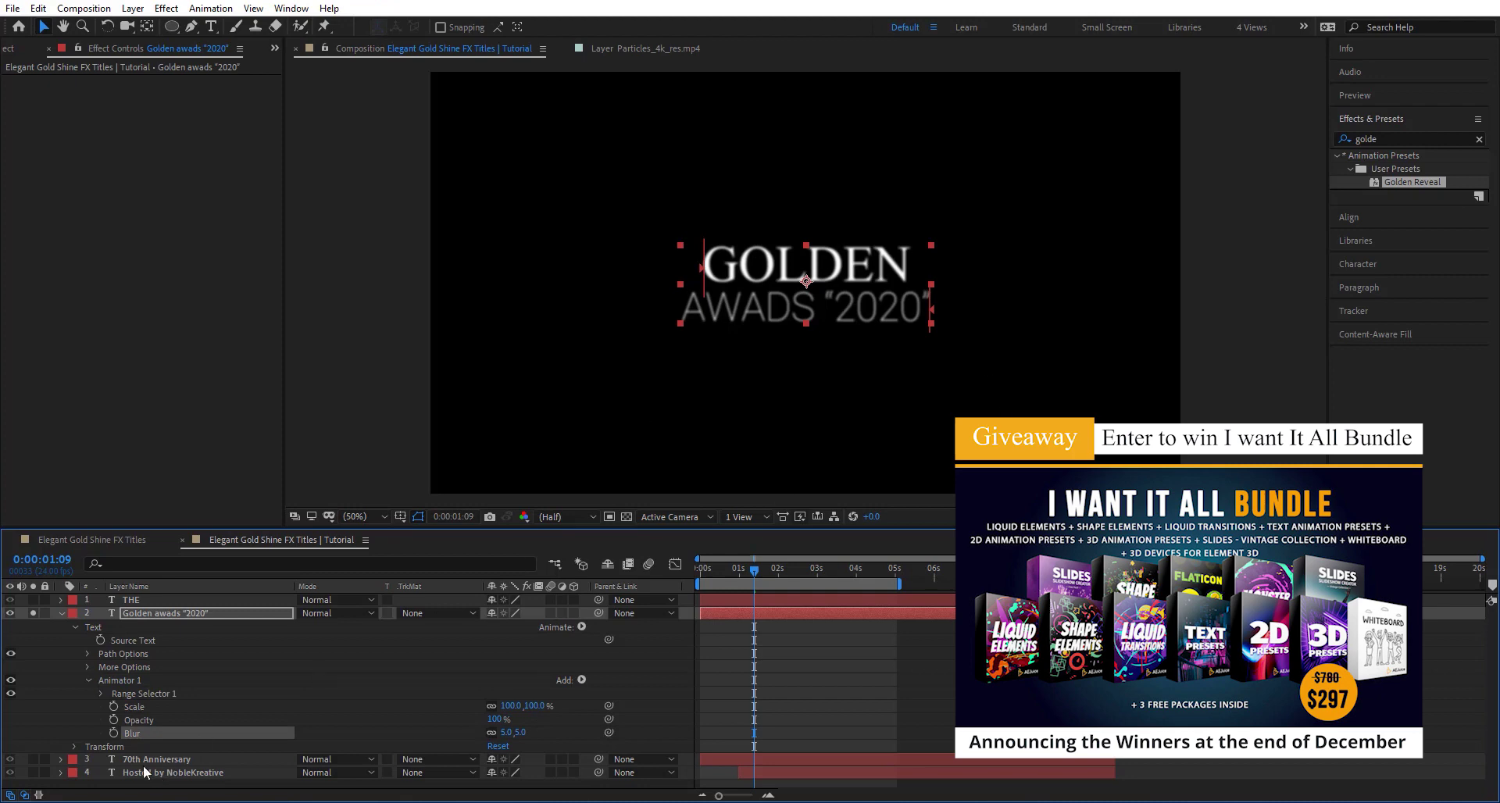
- Keyframe the Range Selector's Offset from -100% at 0 seconds to 100% at 3 seconds, and preview the reveal
left_click(100, 692)
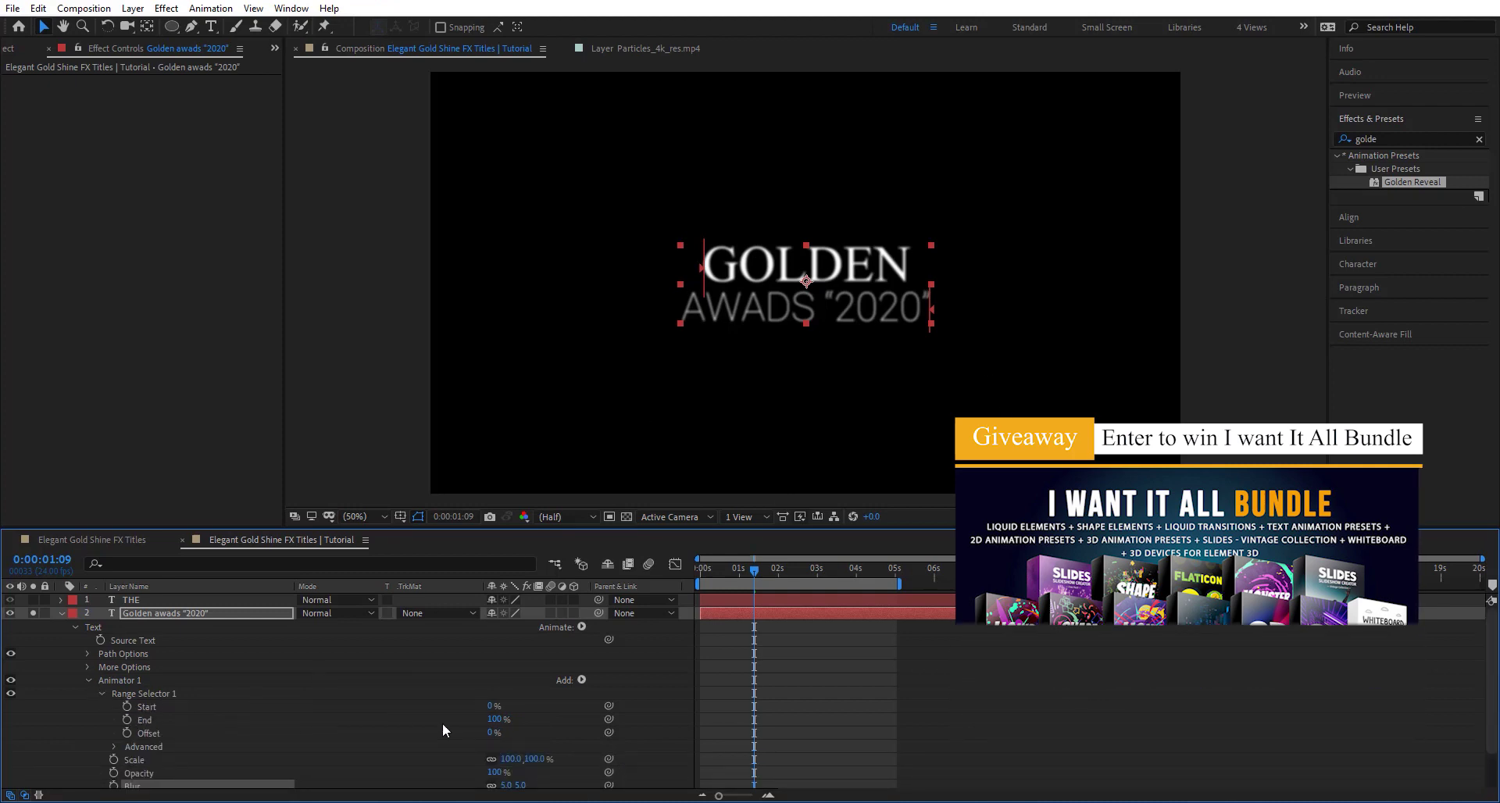
left_click_drag(494, 733, 796, 343)
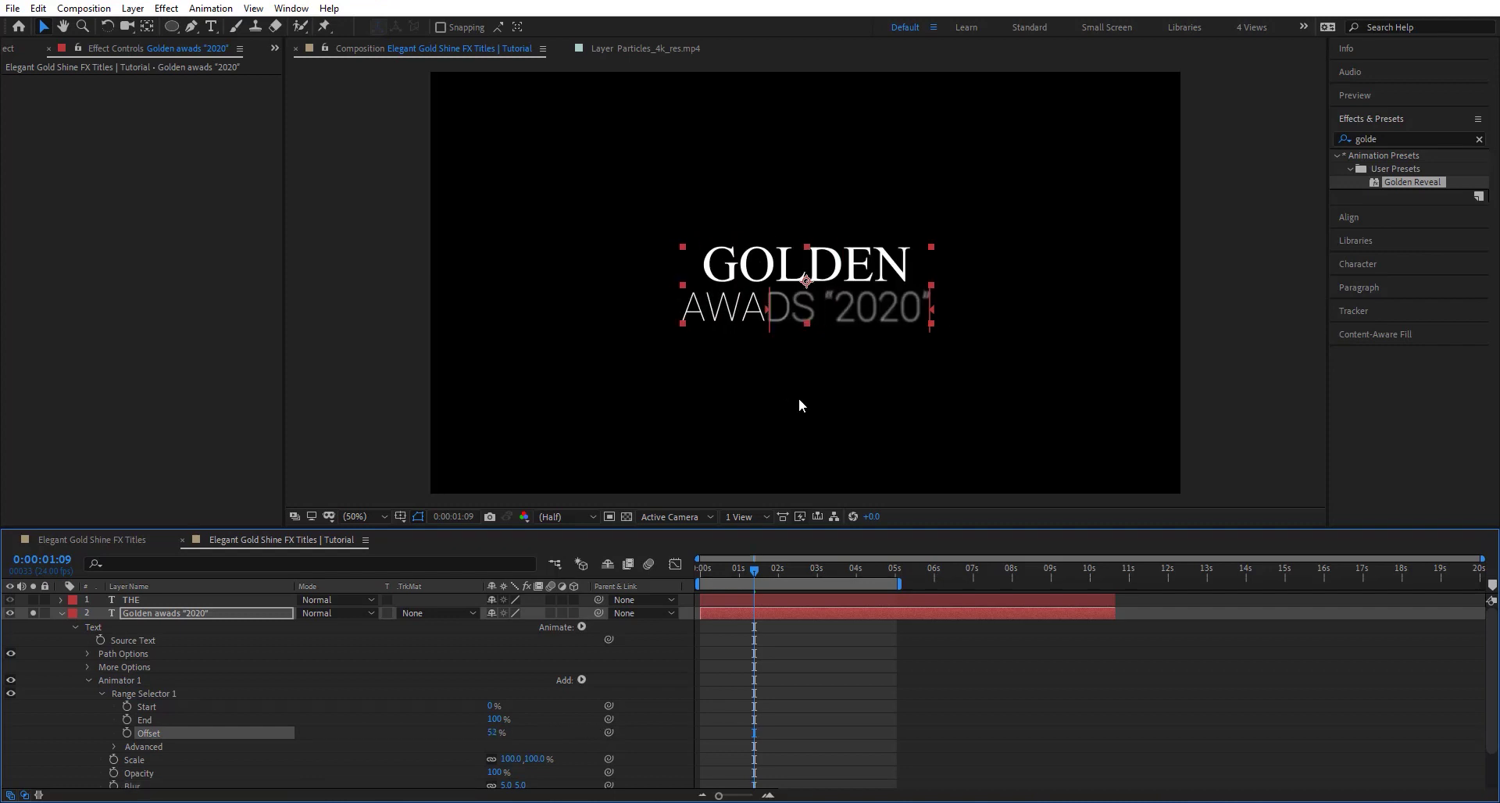
left_click_drag(752, 574, 652, 569)
left_click_drag(387, 733, 216, 729)
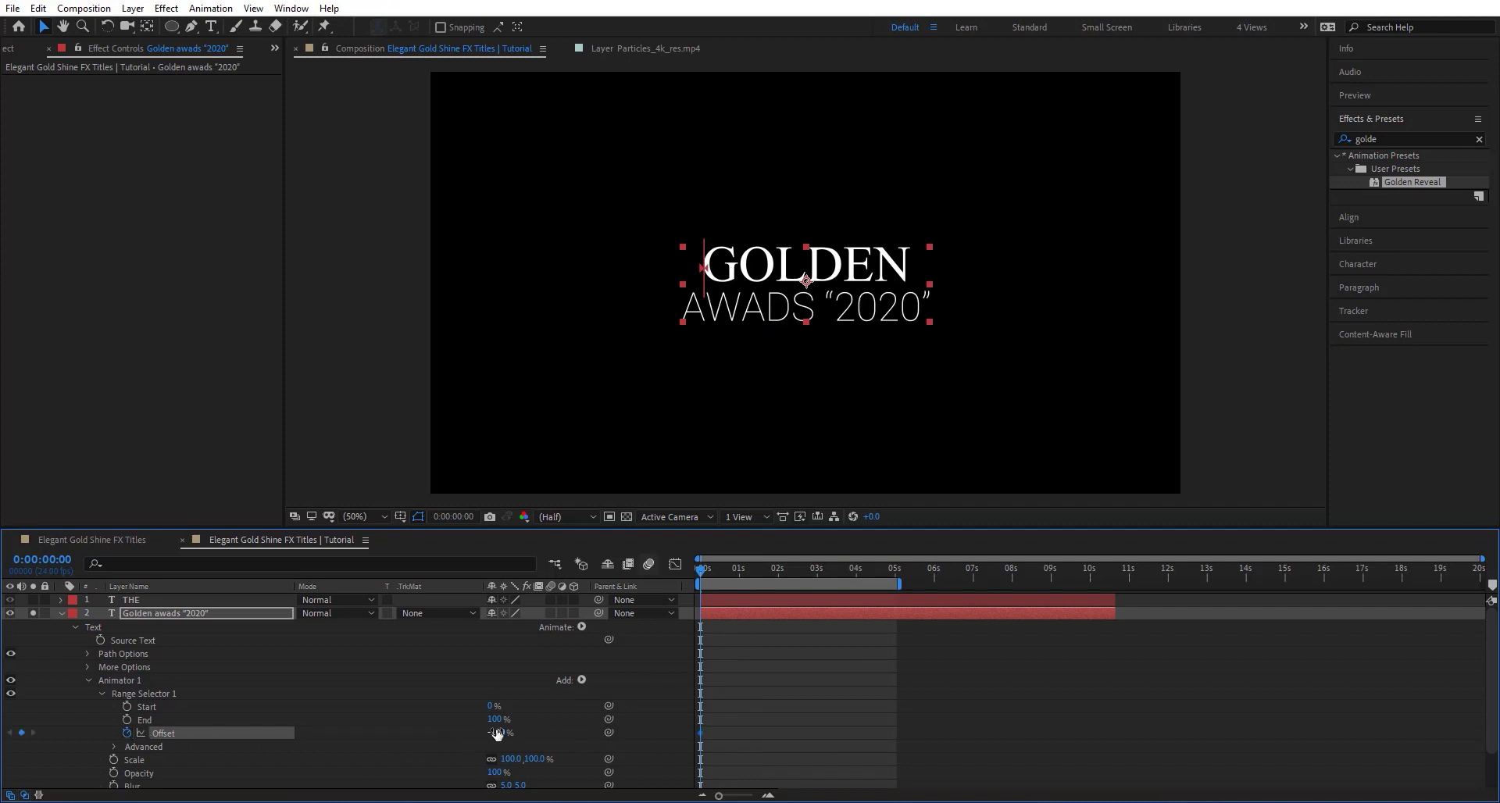
left_click_drag(809, 574, 818, 578)
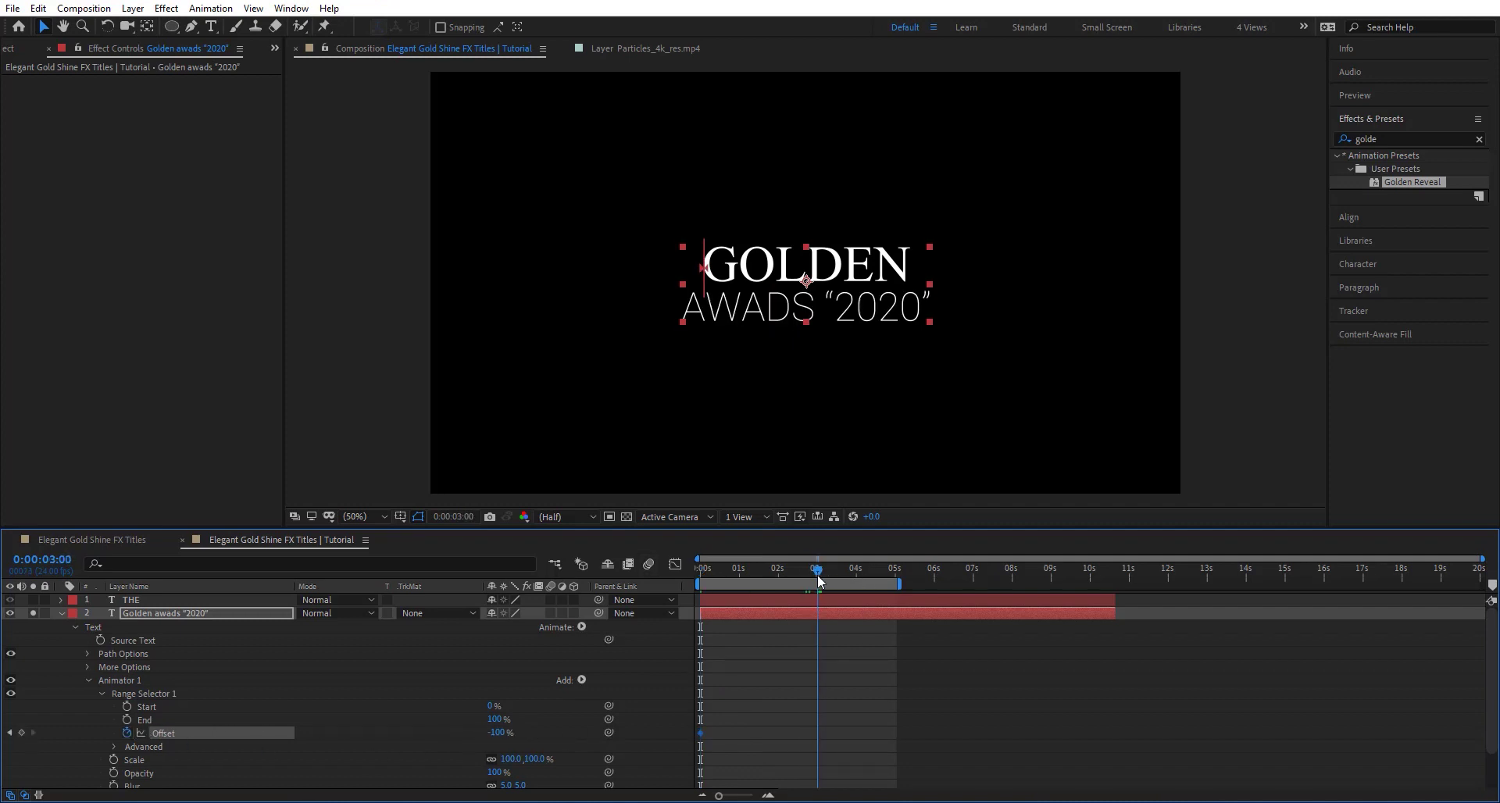
left_click_drag(593, 728, 907, 718)
left_click_drag(818, 569, 766, 575)
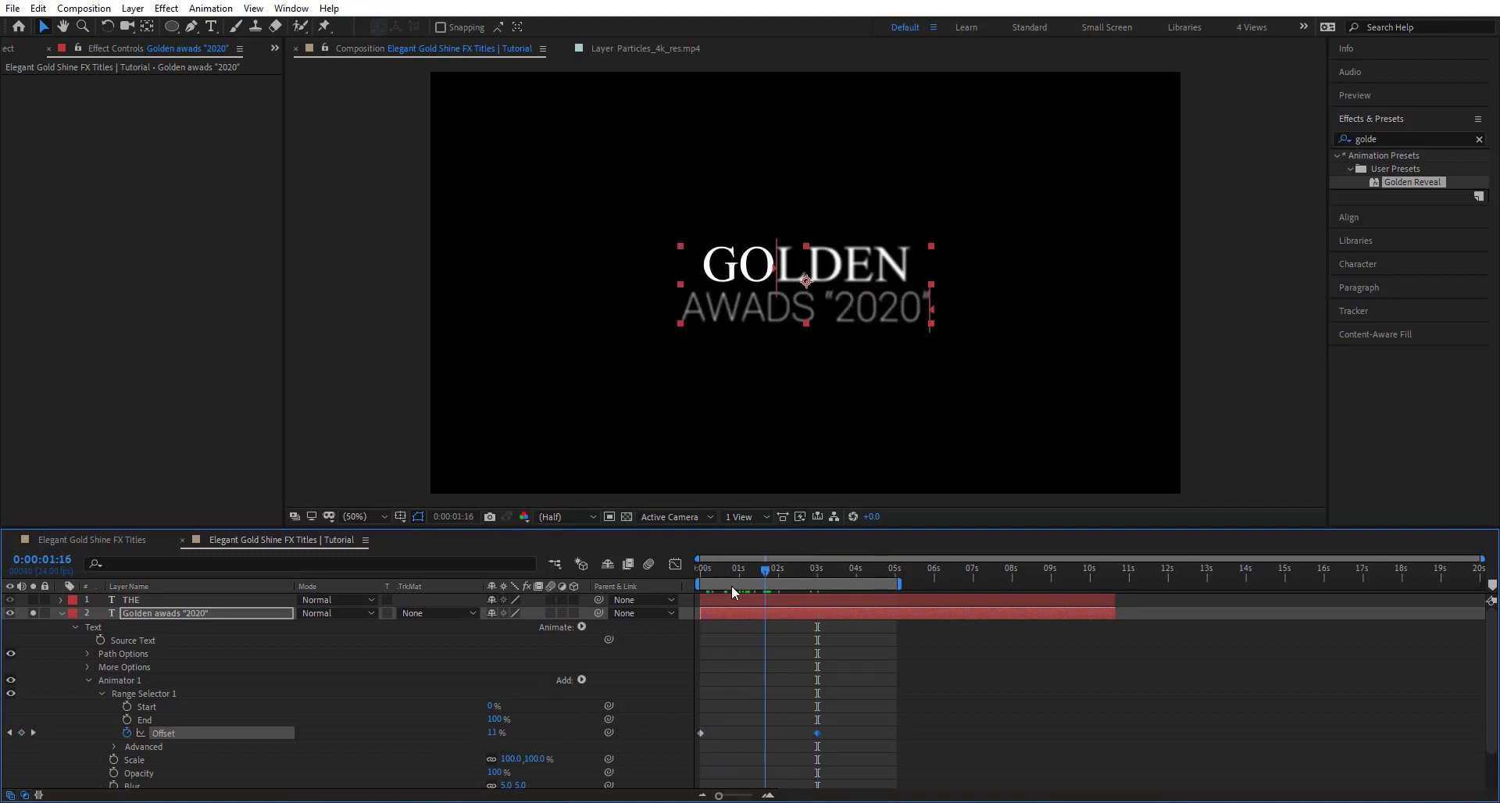
- Set Animator 1's Opacity to 0% and Scale to 80%, checking the letter-by-letter reveal along the timeline
scroll(343, 676, "down", 1)
left_click_drag(497, 733, 378, 728)
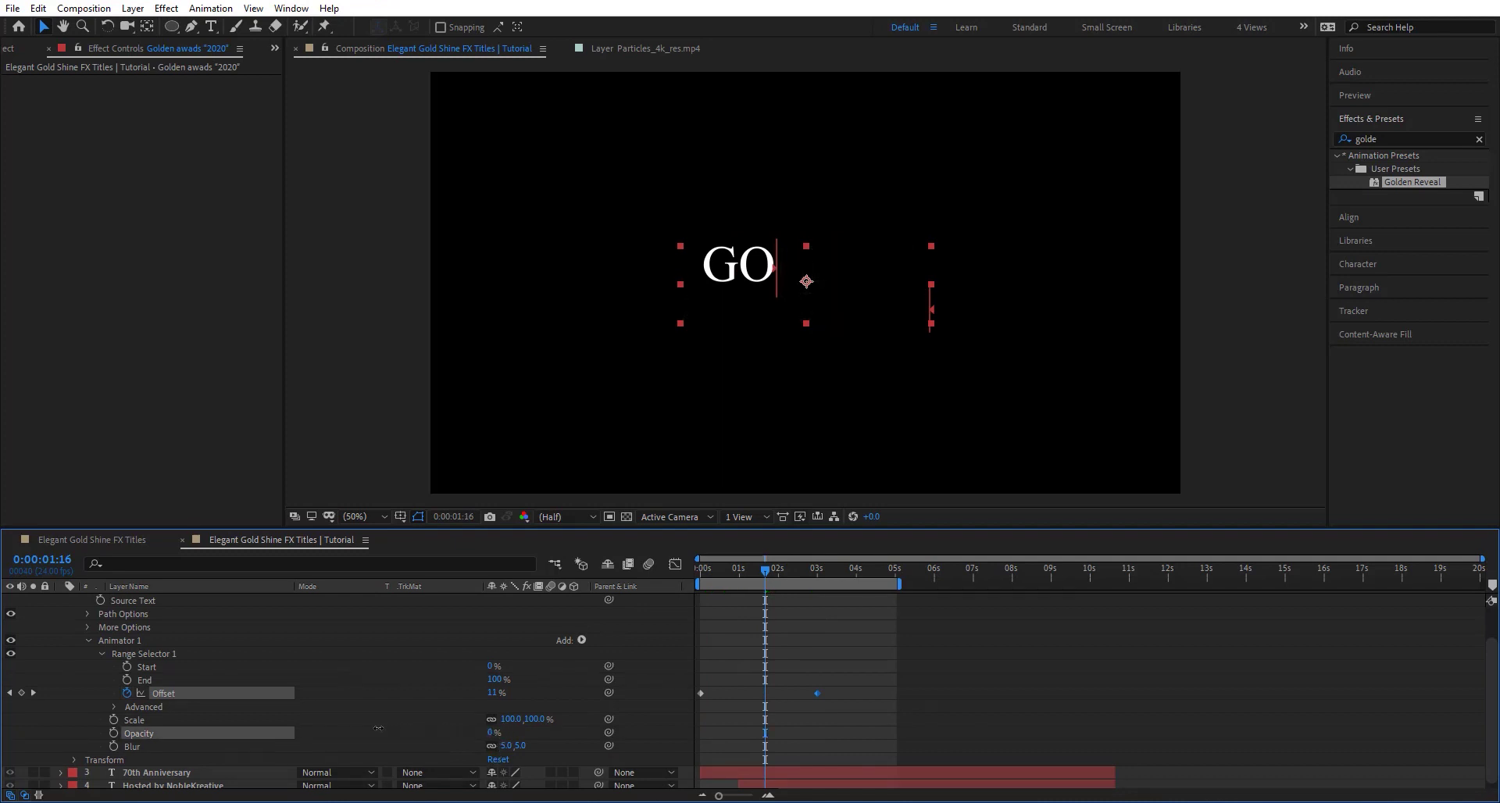
left_click(720, 620)
mouse_move(772, 570)
left_mouse_down()
mouse_move(709, 565)
mouse_move(788, 571)
left_mouse_up()
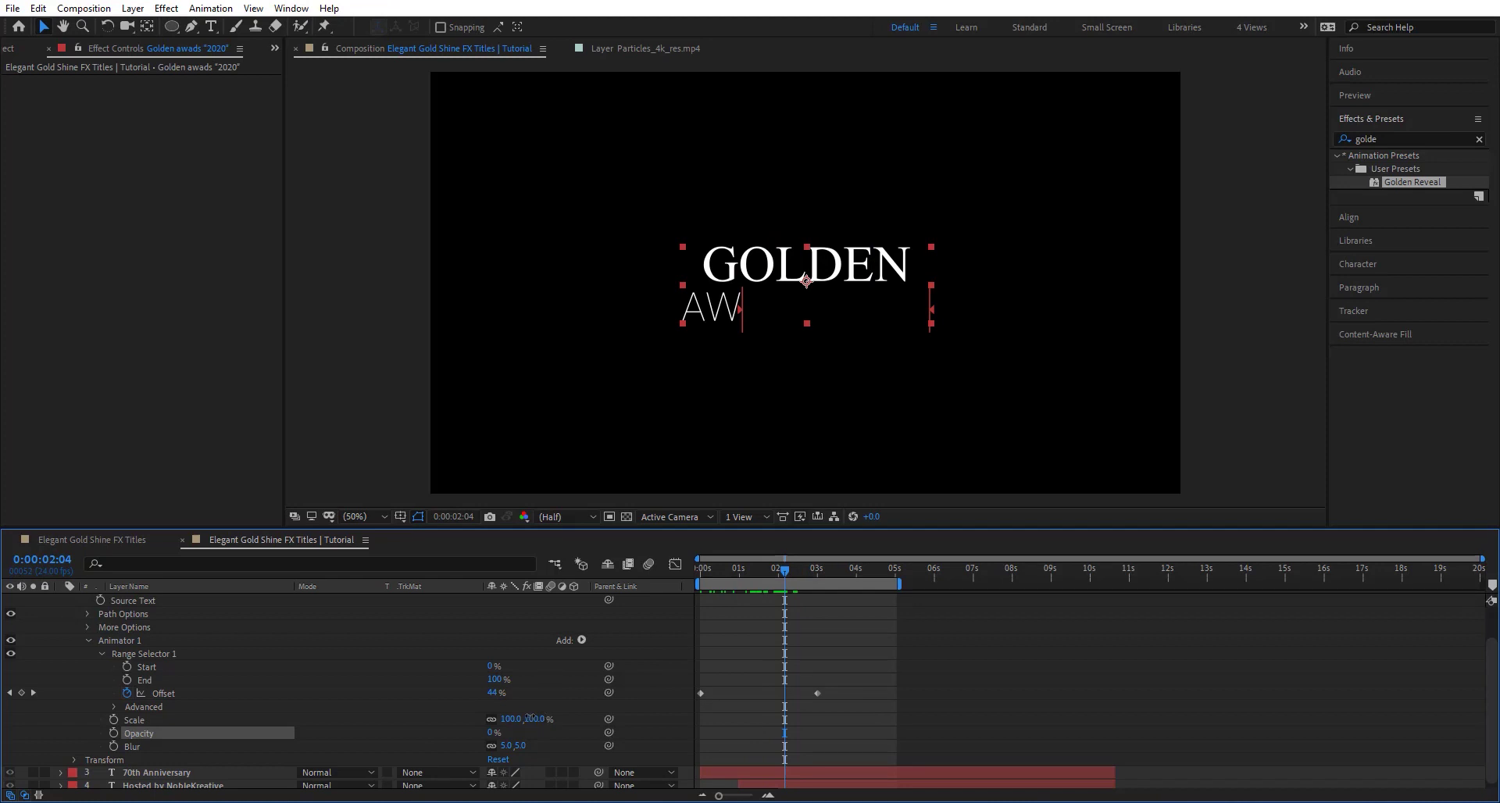
left_click_drag(529, 717, 524, 717)
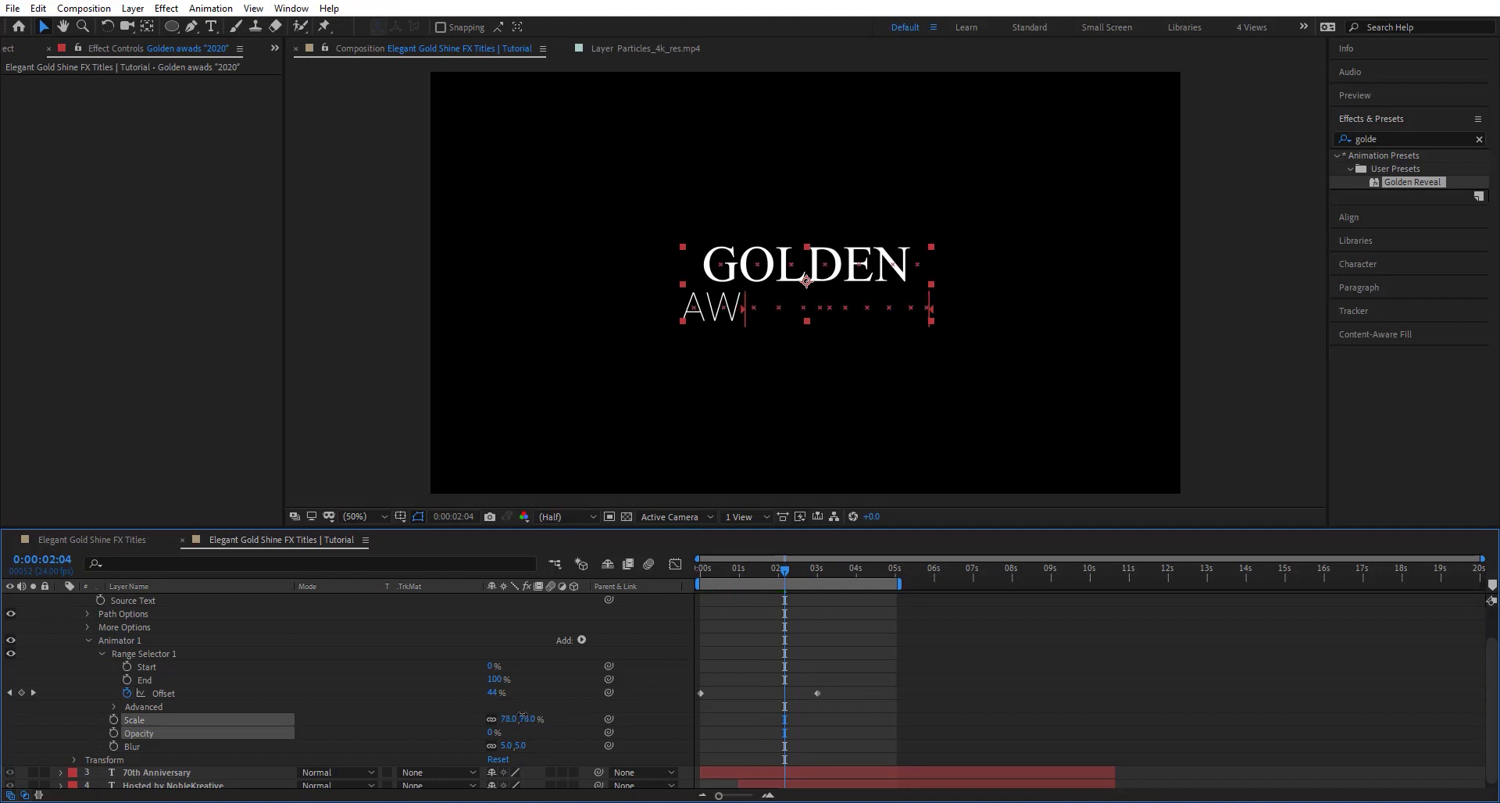
left_click(775, 573)
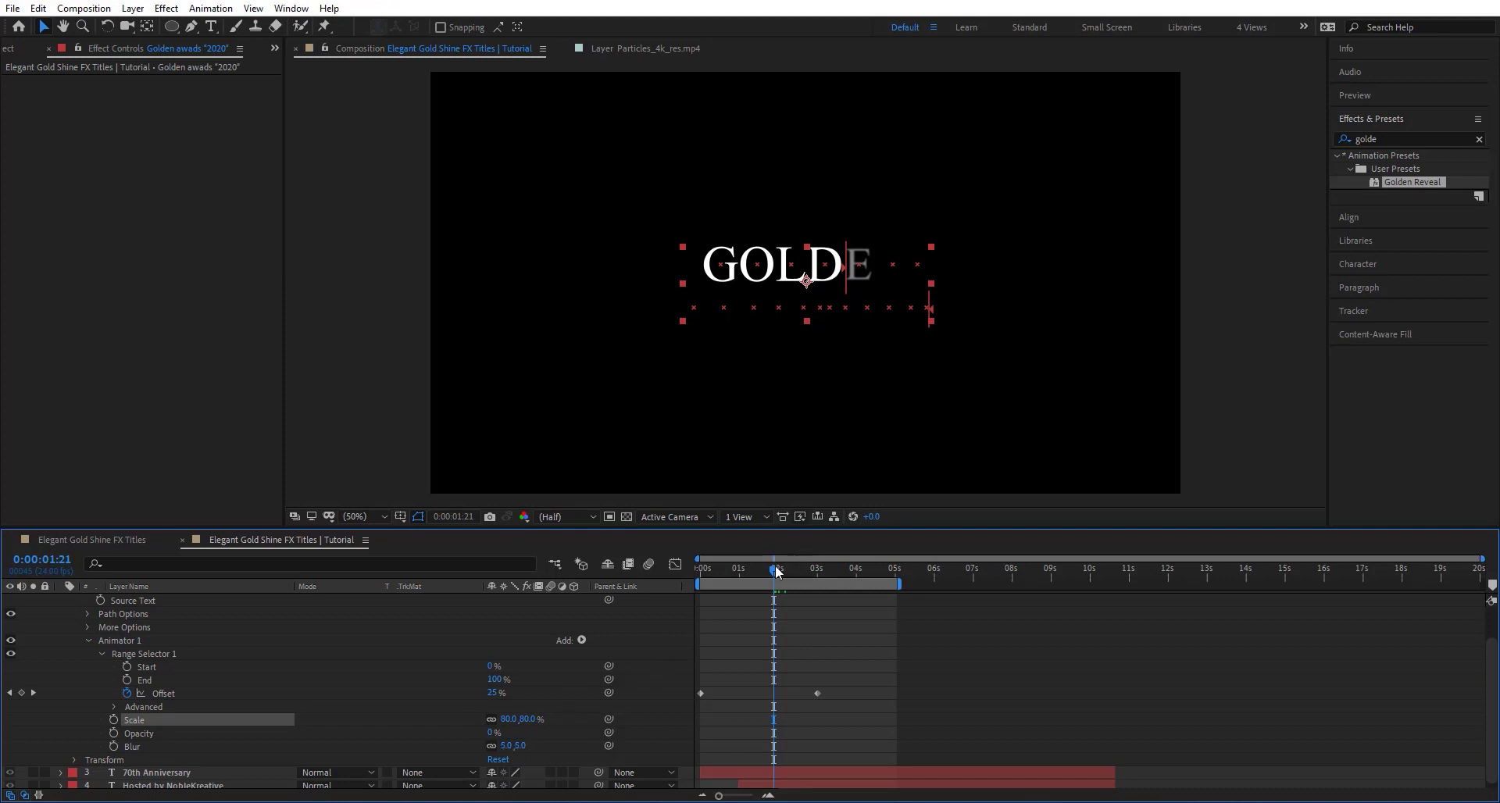
left_click_drag(700, 573, 733, 574)
key("Home")
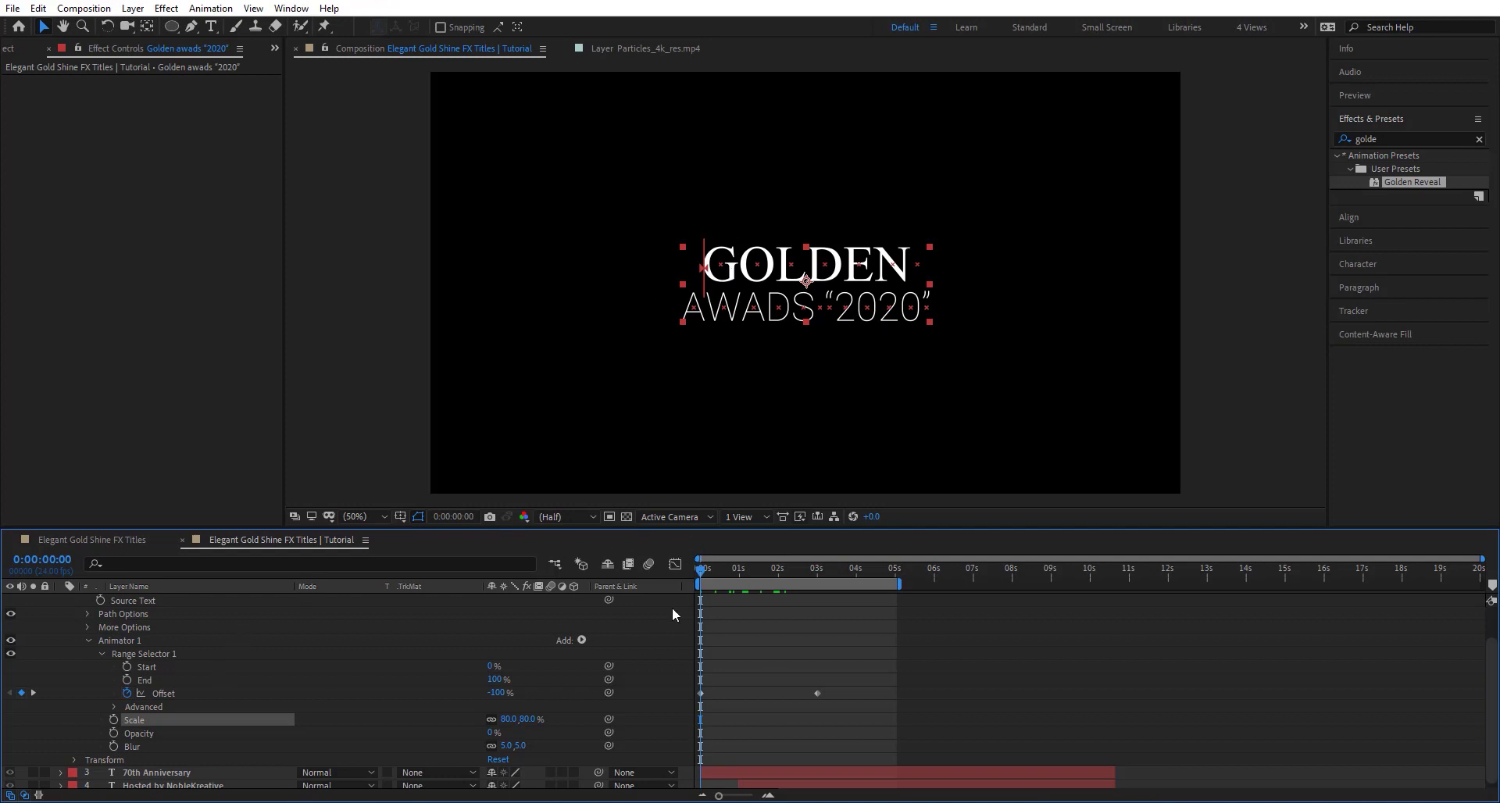
- Change the Range Selector's advanced Shape to Ramp Up and play the title animation from the start
left_click(114, 708)
scroll(182, 681, "down", 2)
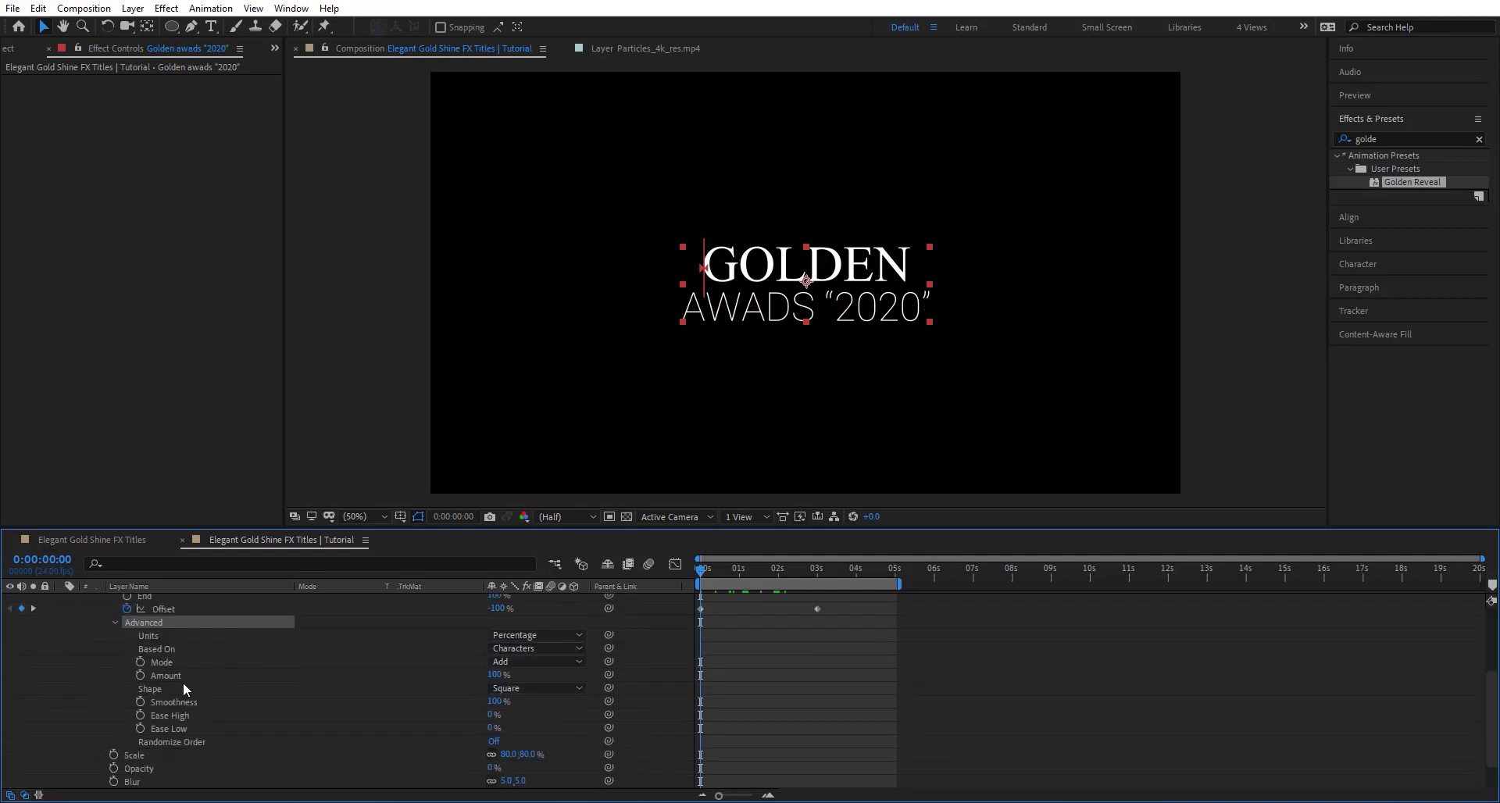
left_click(541, 687)
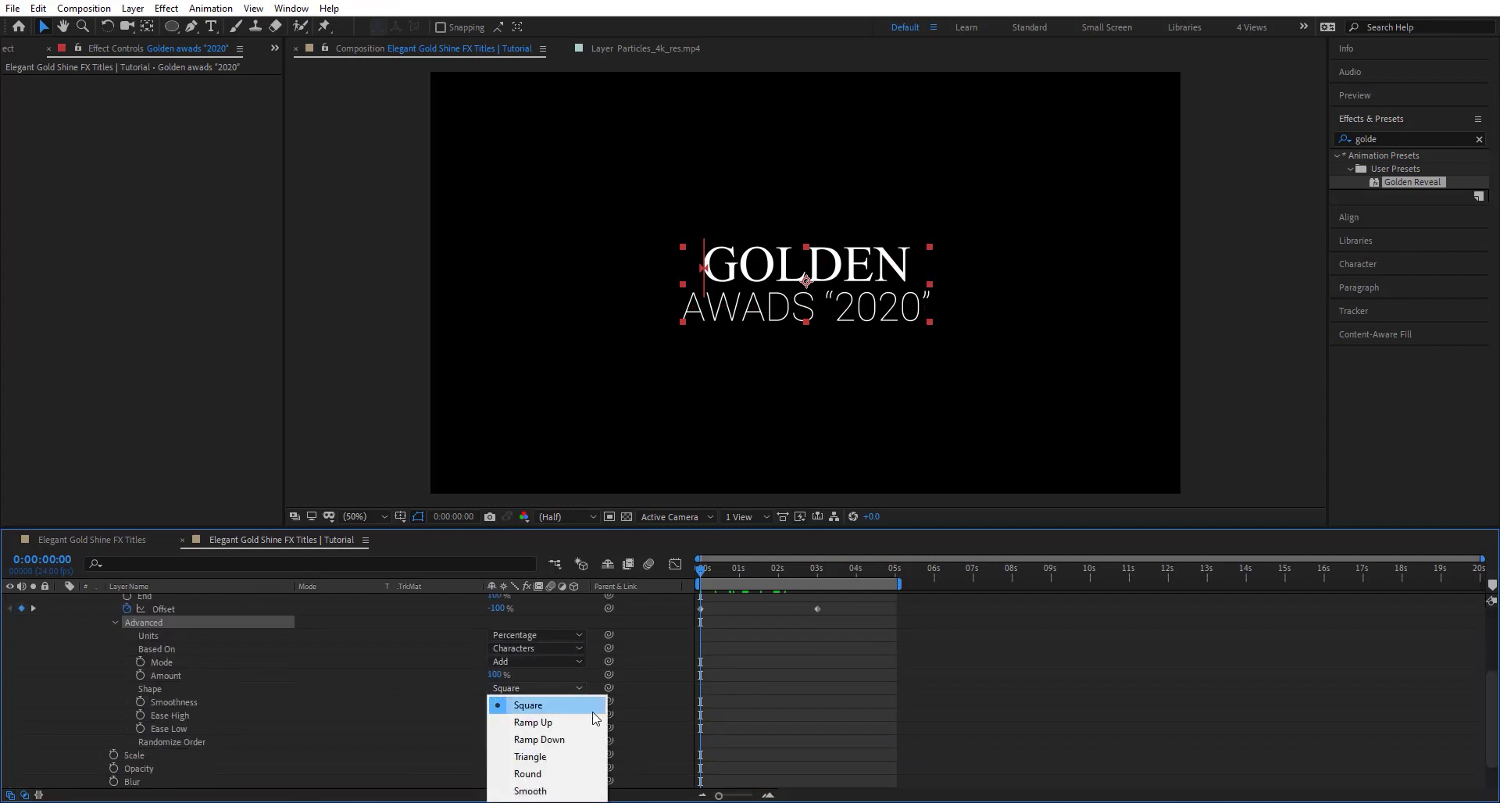
left_click(525, 719)
key("space")
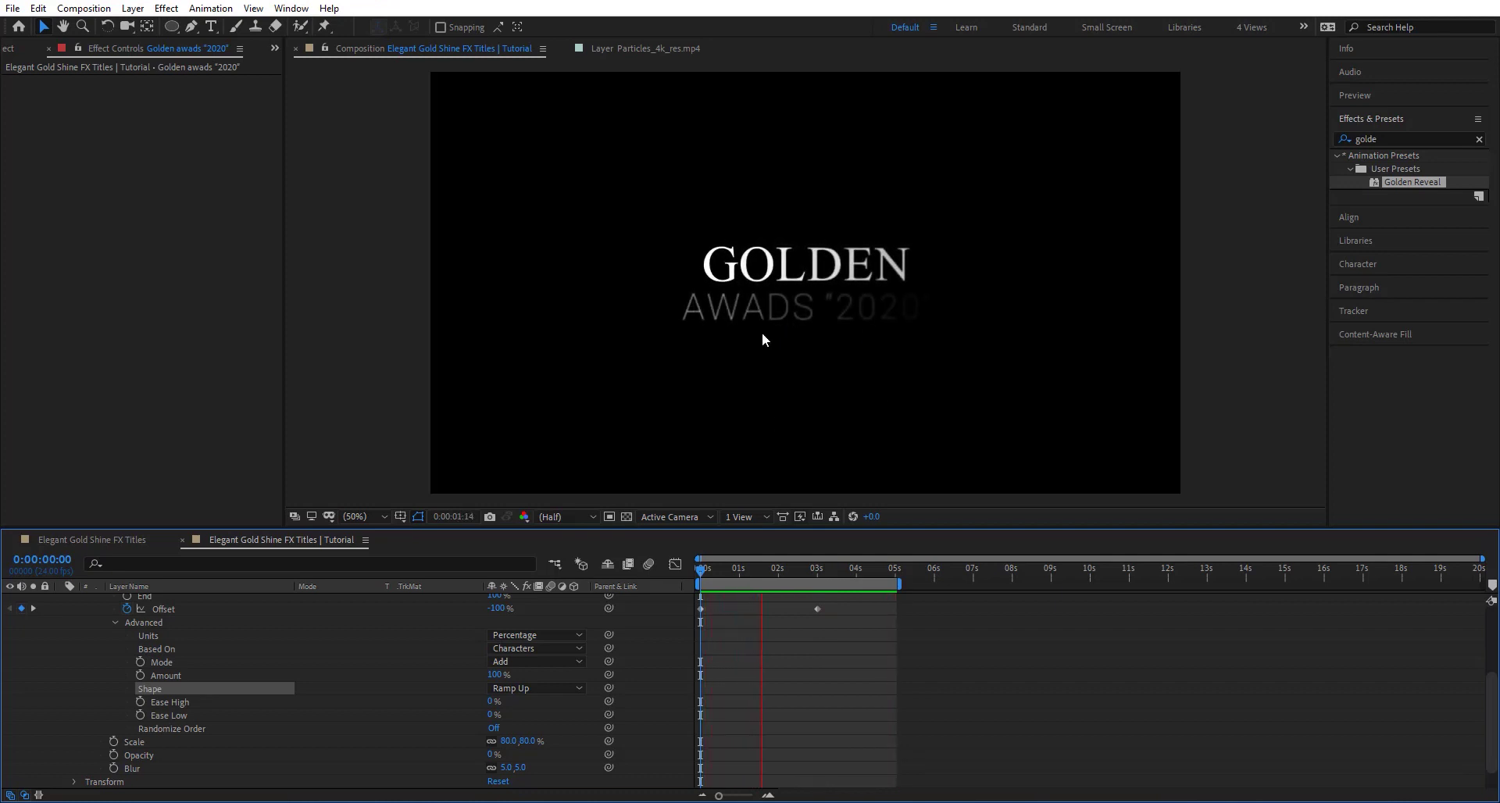
mouse_move(762, 570)
left_mouse_down()
mouse_move(714, 571)
mouse_move(758, 570)
left_mouse_up()
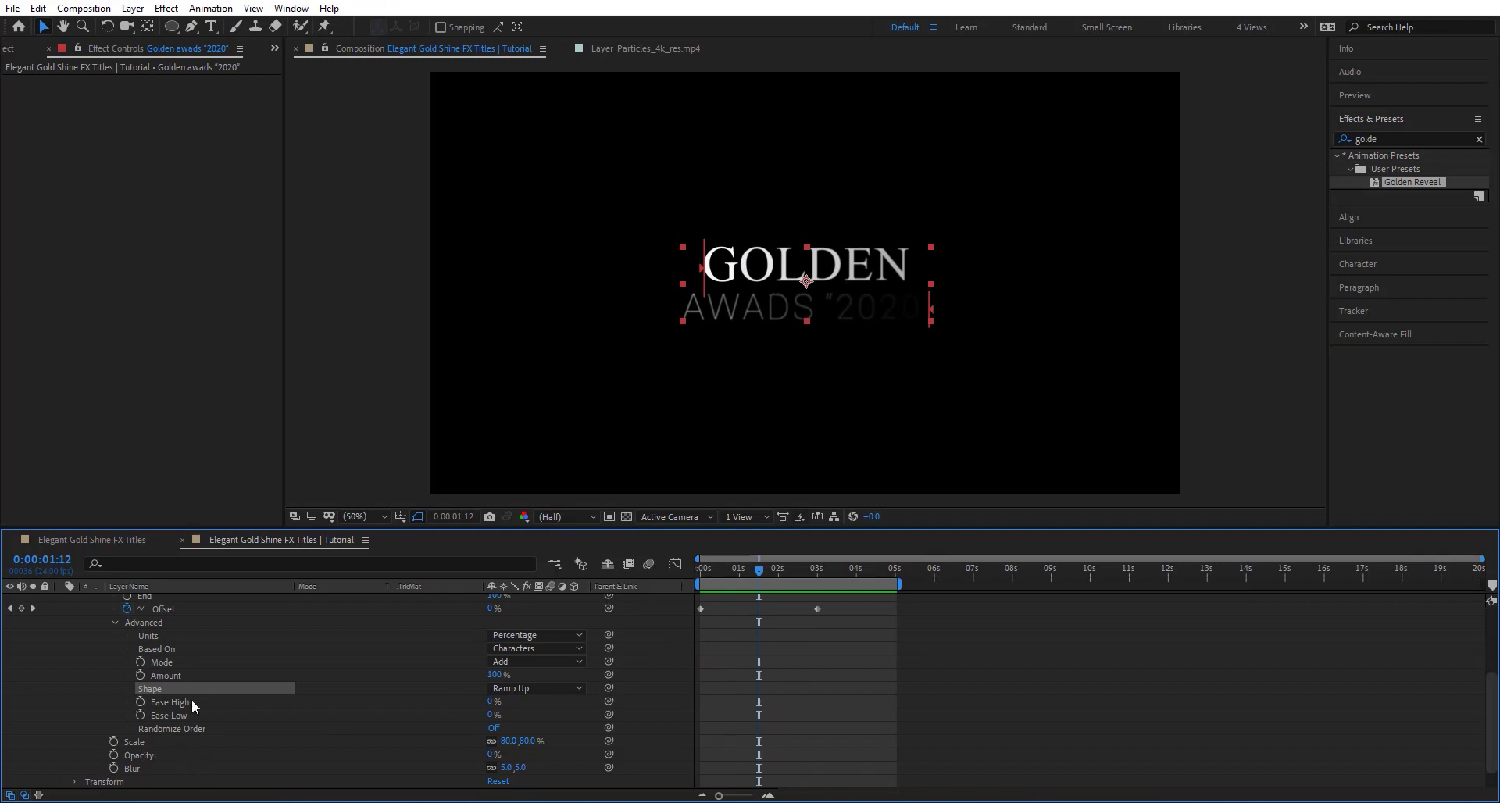
- Turn on Randomize Order for the Range Selector, preview the animation and try out the Random Seed
scroll(180, 703, "down", 1)
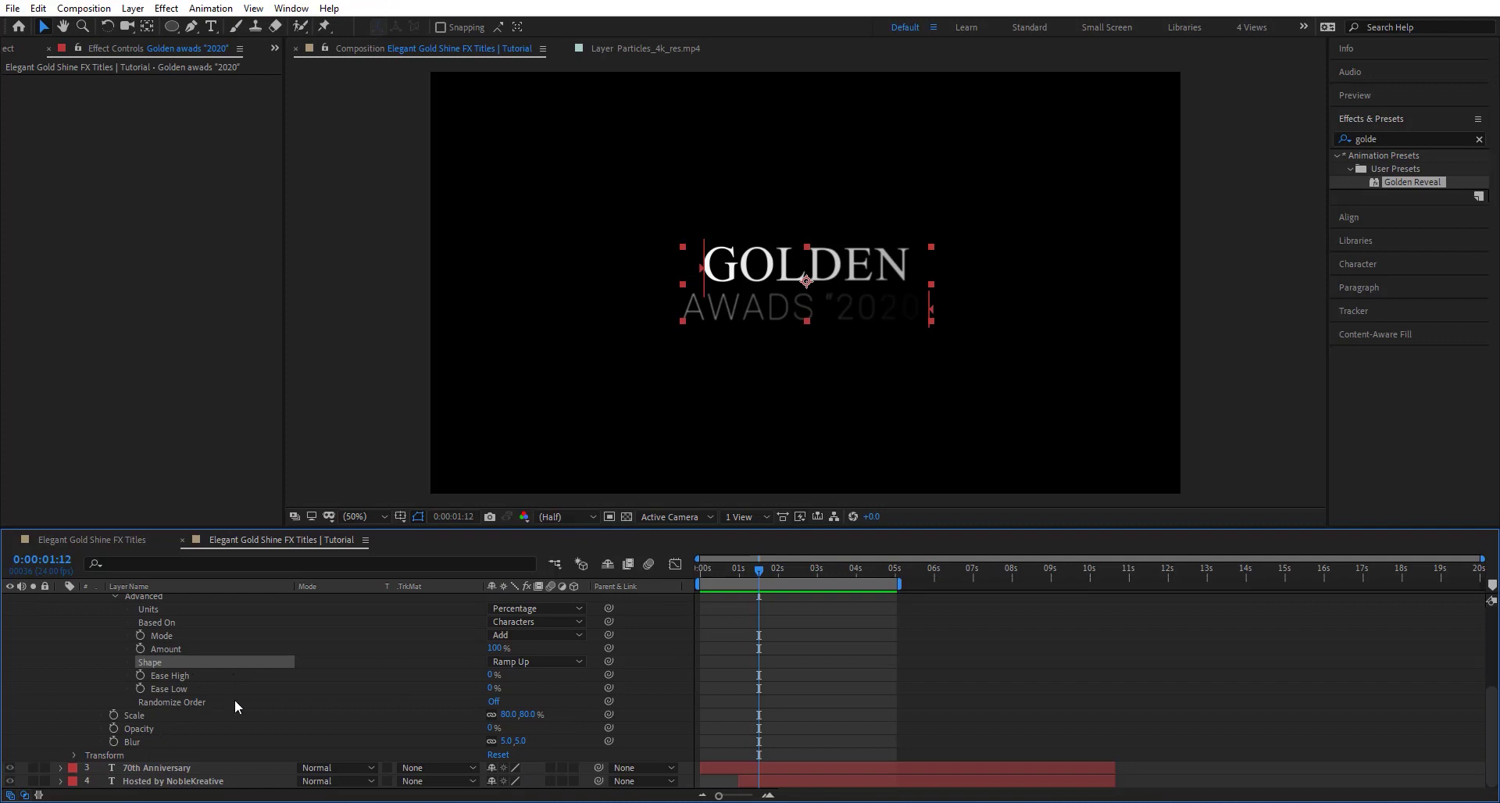
left_click(493, 702)
left_click_drag(756, 569, 671, 565)
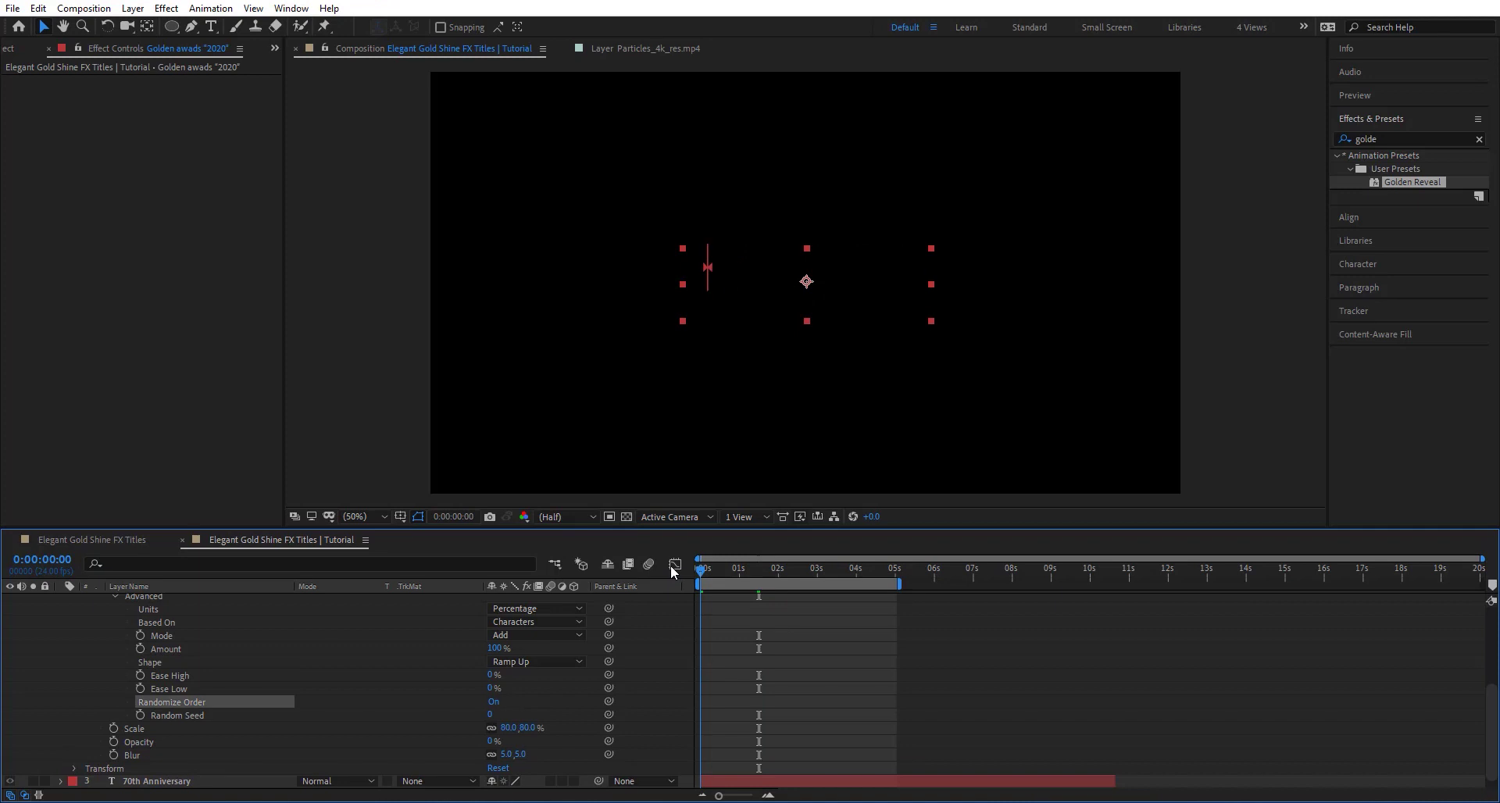
key("space")
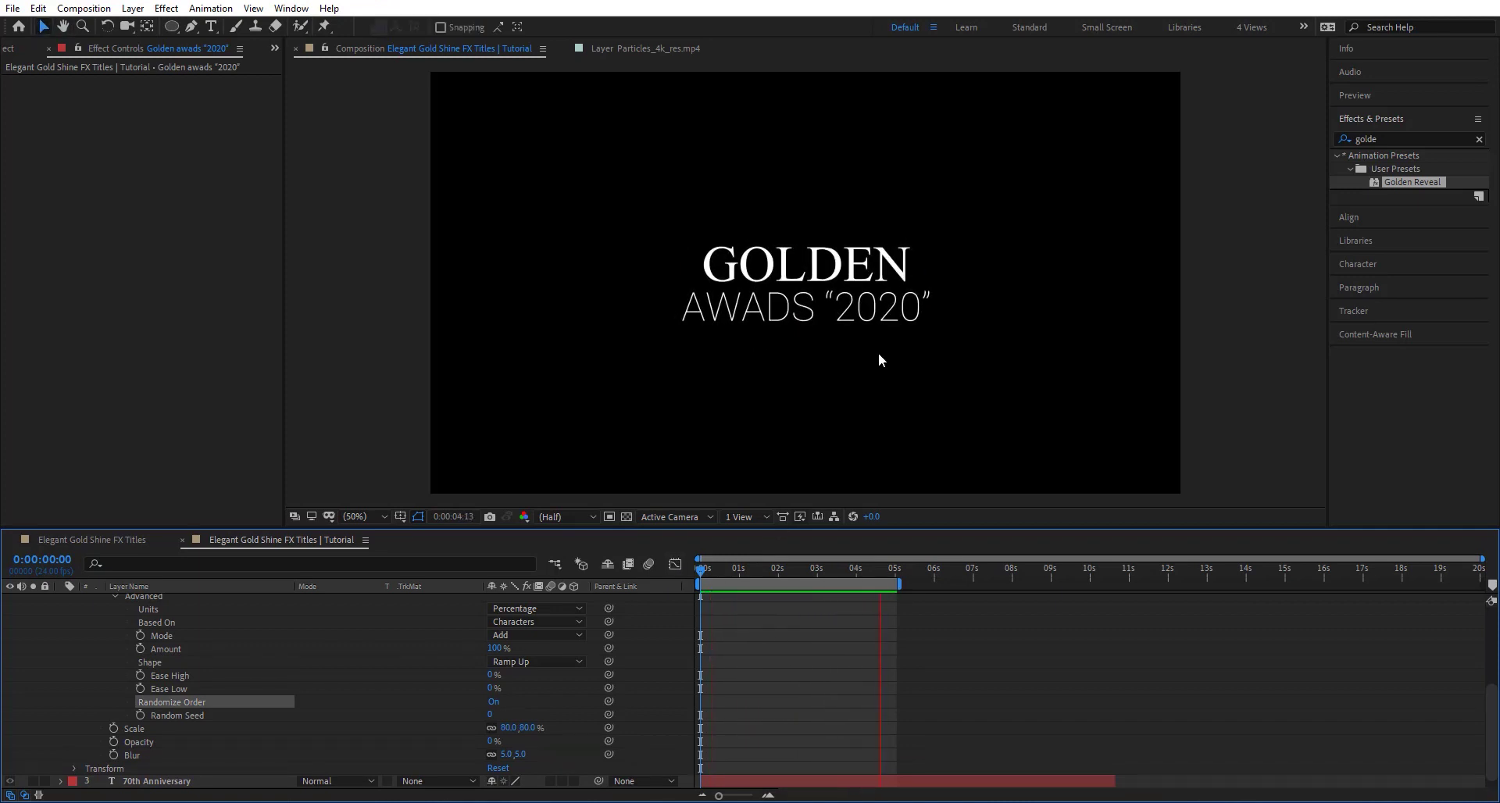
key("space")
mouse_move(489, 713)
left_mouse_down()
mouse_move(516, 712)
mouse_move(472, 707)
left_mouse_up()
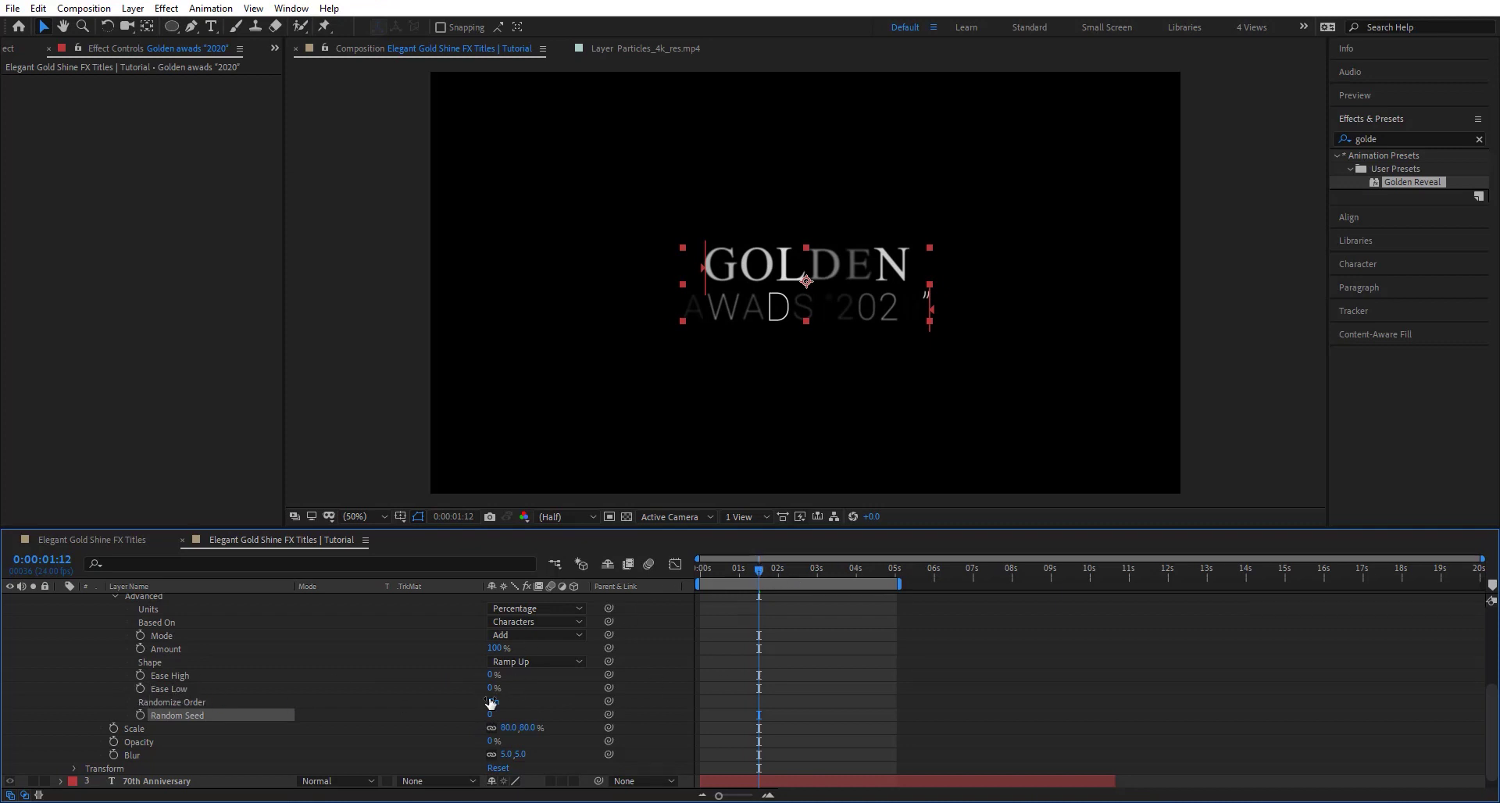
- Set the Range Selector's Ease High to 70% and Ease Low to 50%, and play back the title reveal
left_click_drag(489, 676, 585, 660)
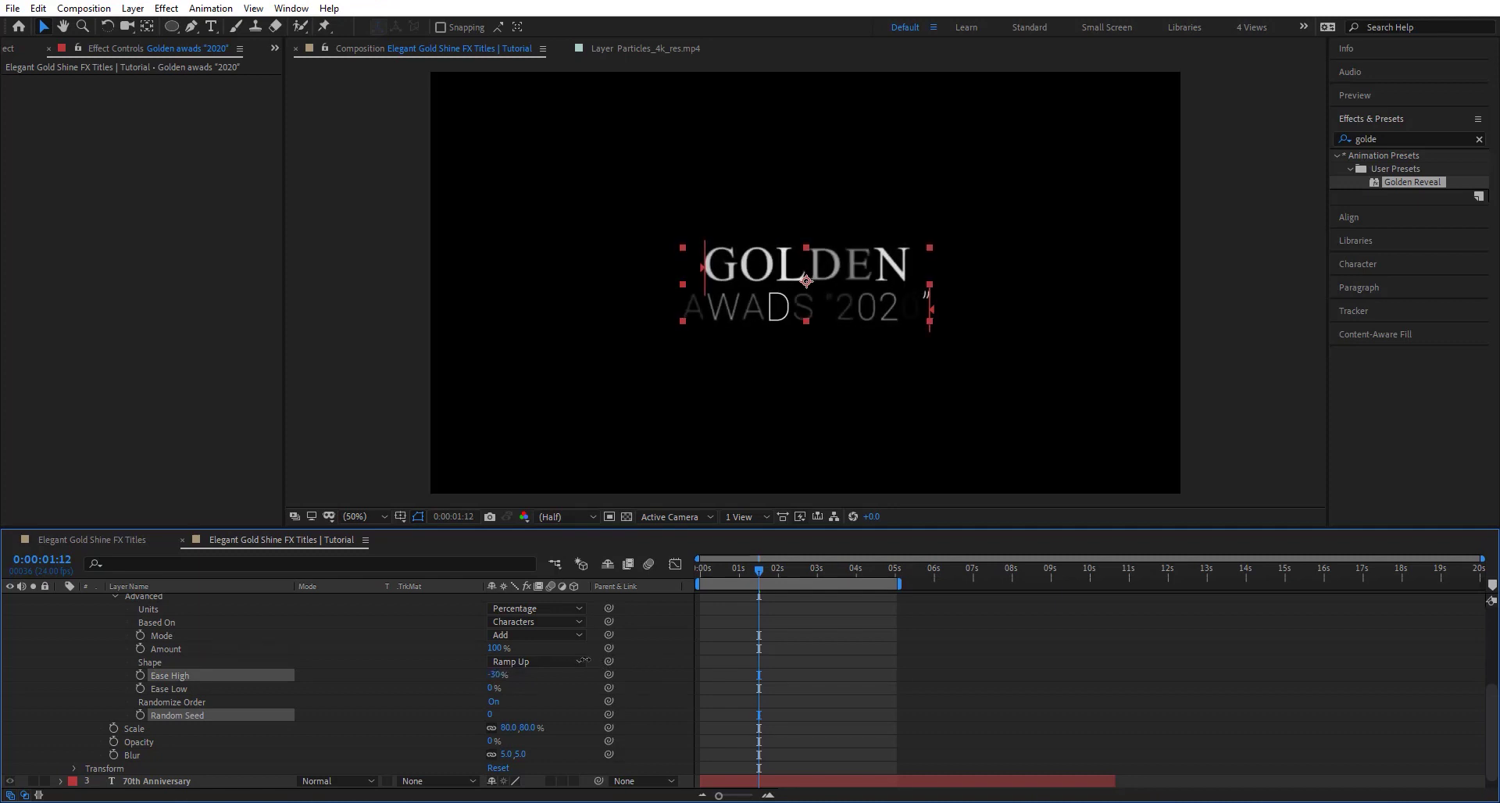
left_click(501, 676)
left_click(495, 676)
type("70")
key("Return")
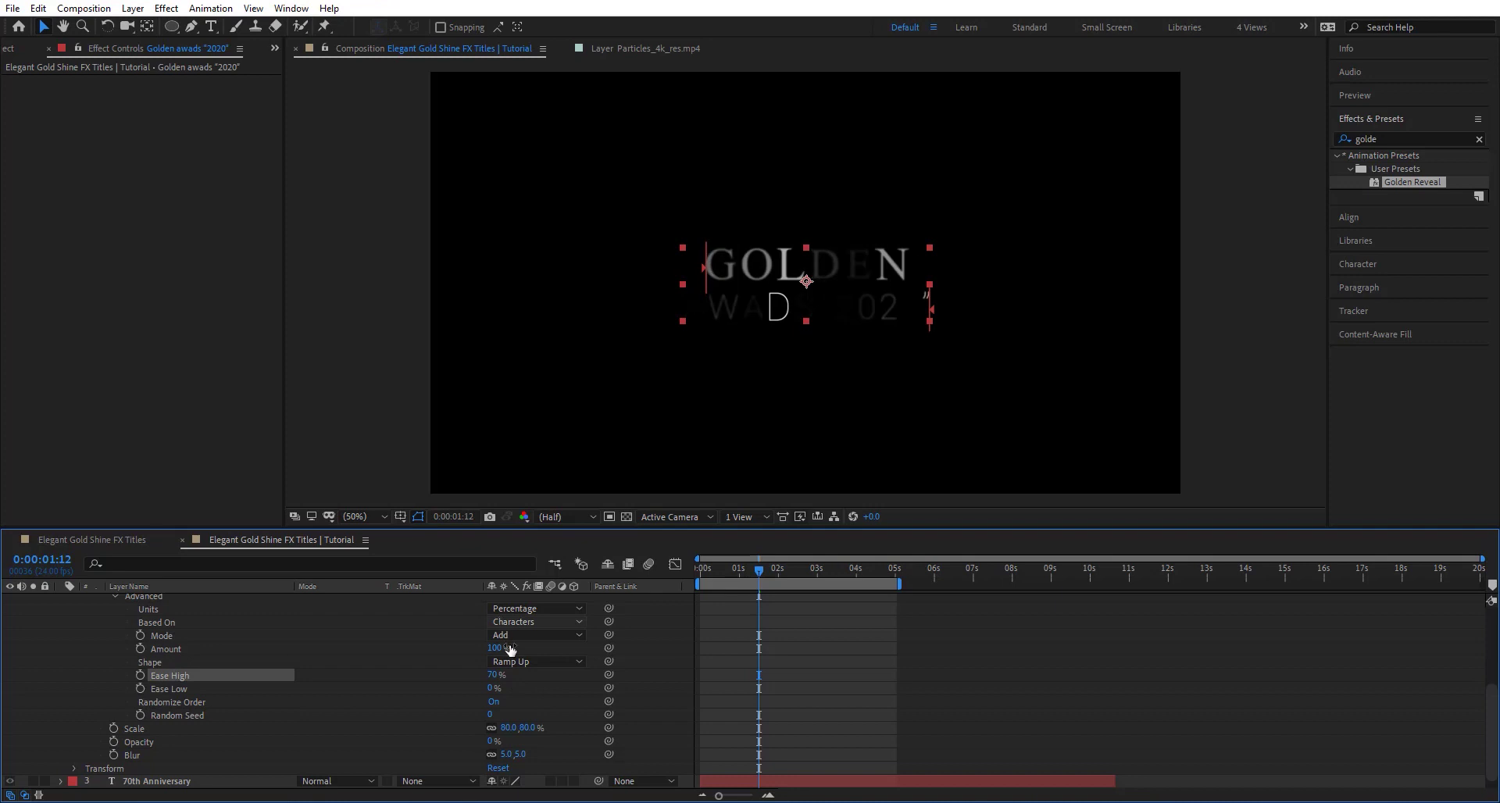
left_click(492, 687)
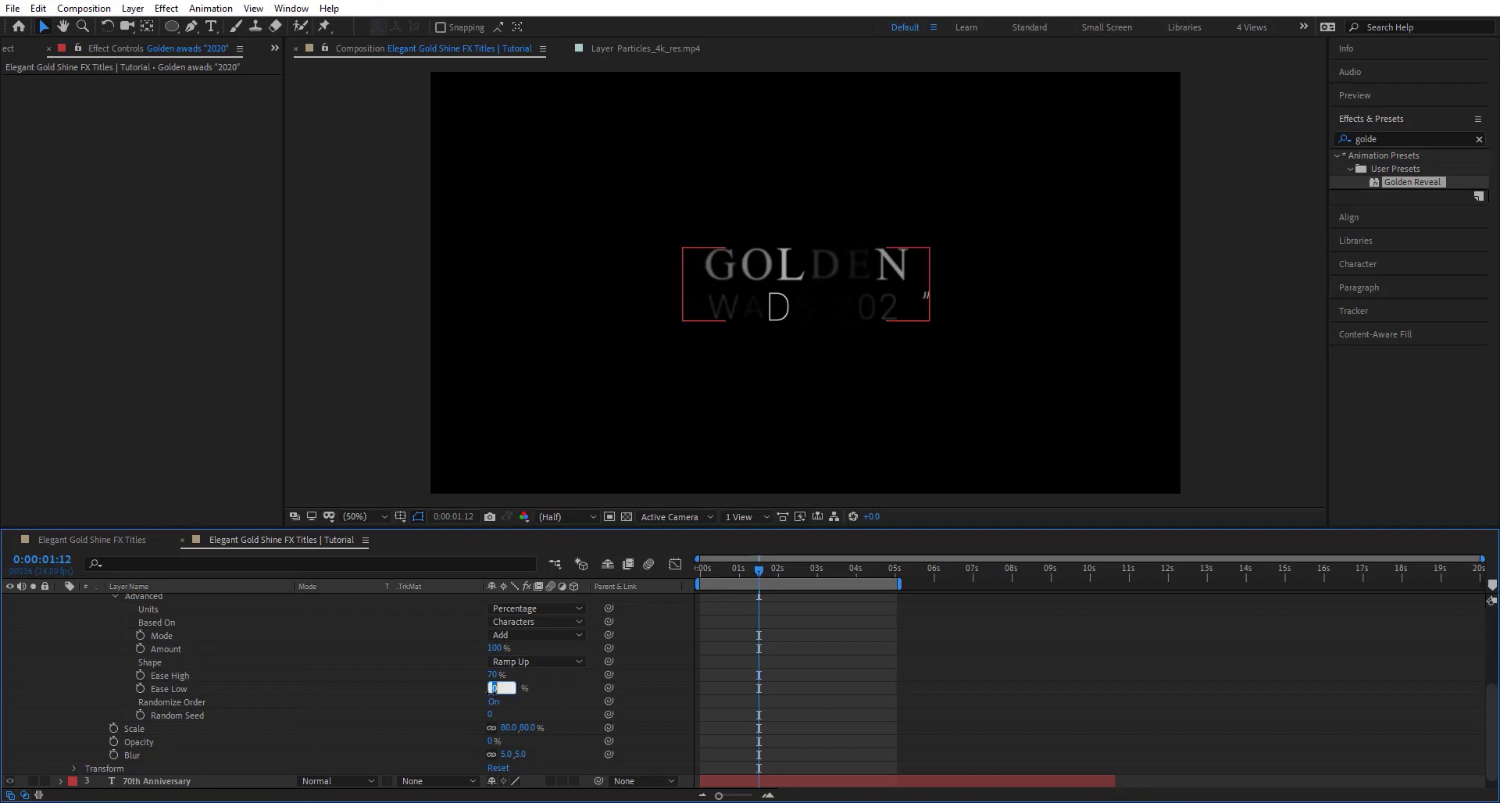
type("50")
key("Return")
left_click_drag(743, 575, 641, 590)
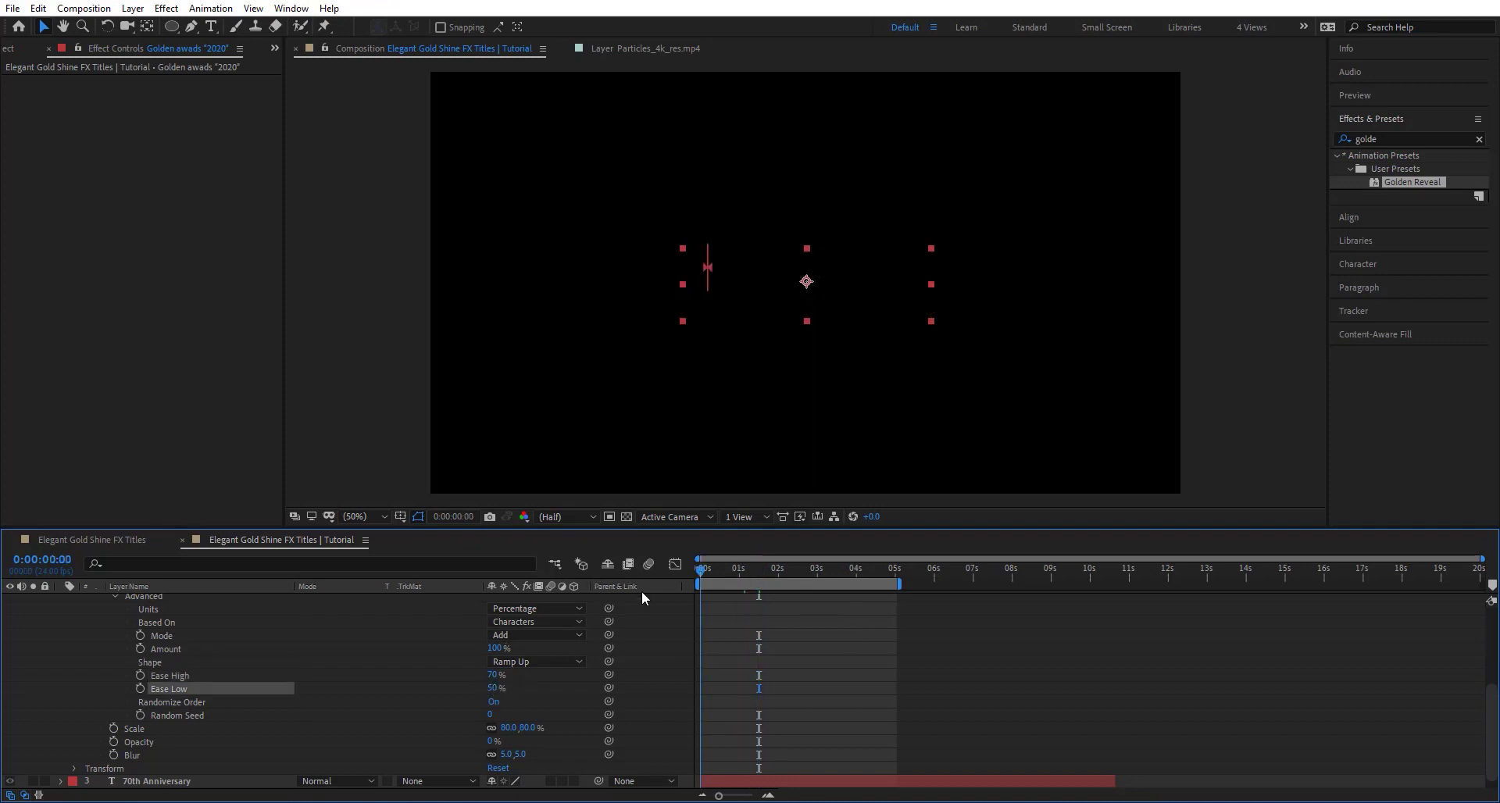
key("space")
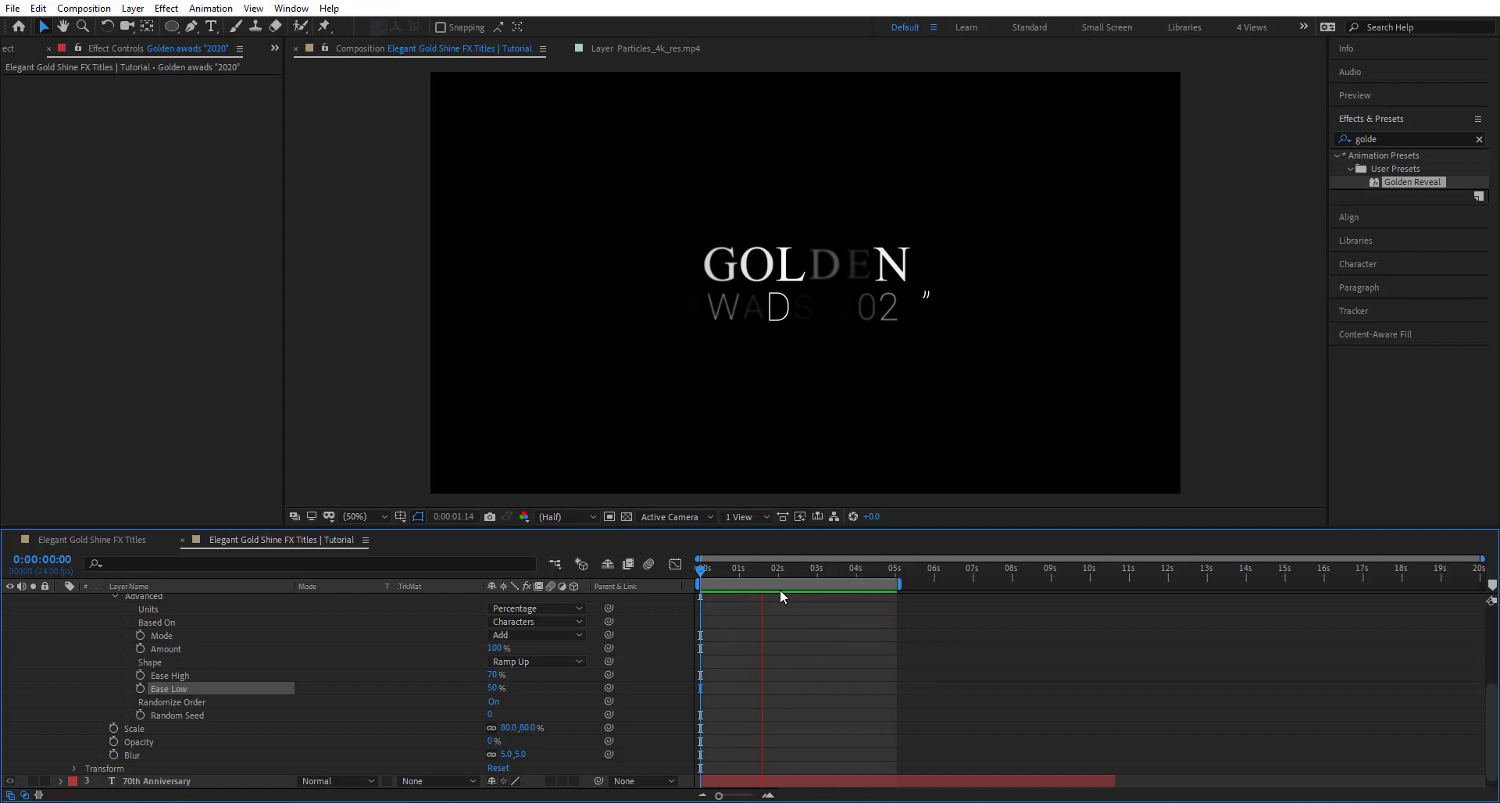
left_click(757, 570)
- Add a second text animator with the Tracking property to the Golden awads "2020" layer and select it
scroll(646, 642, "up", 5)
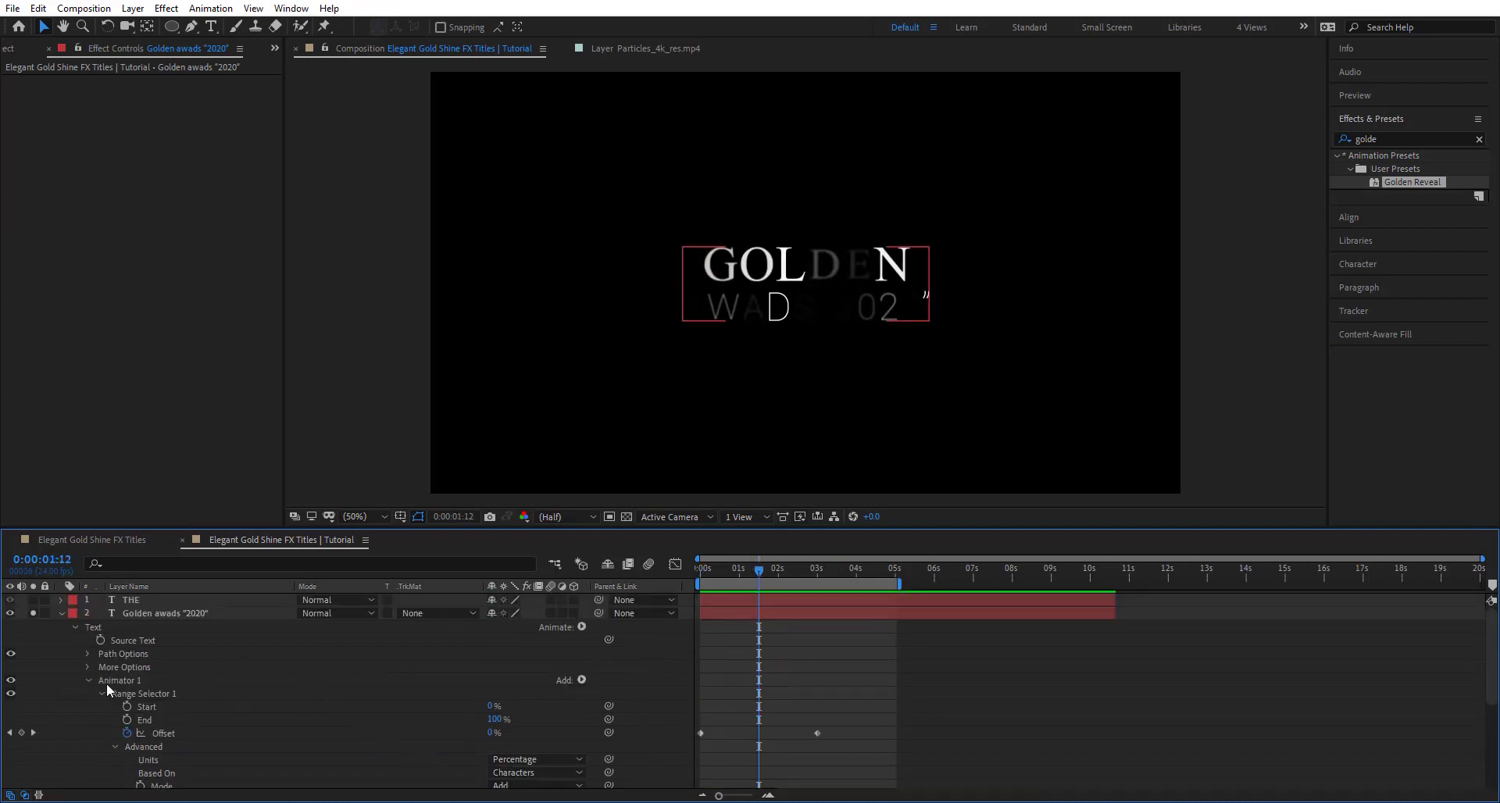
left_click(581, 626)
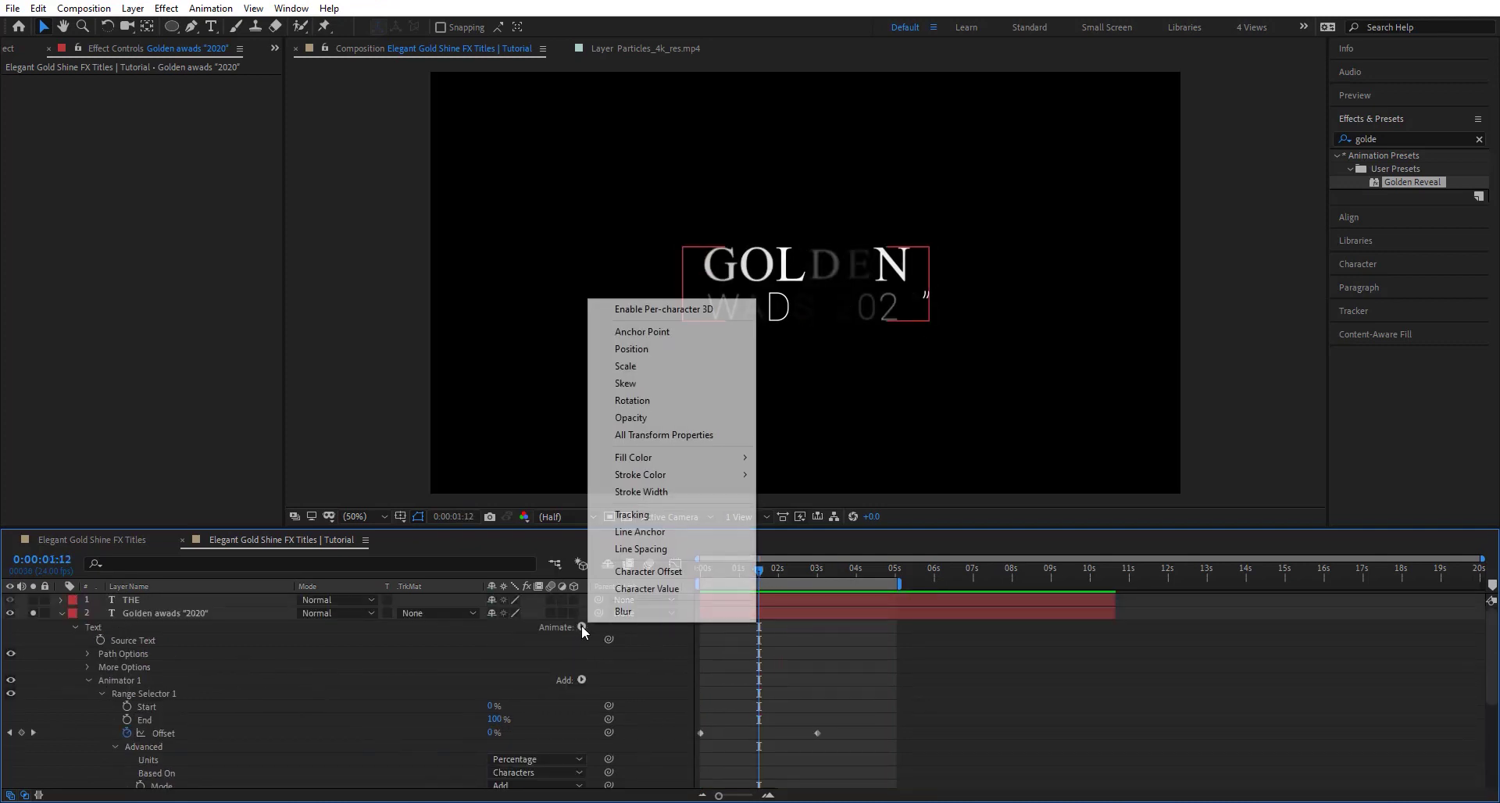
left_click(633, 516)
scroll(144, 741, "down", 1)
left_click(136, 701)
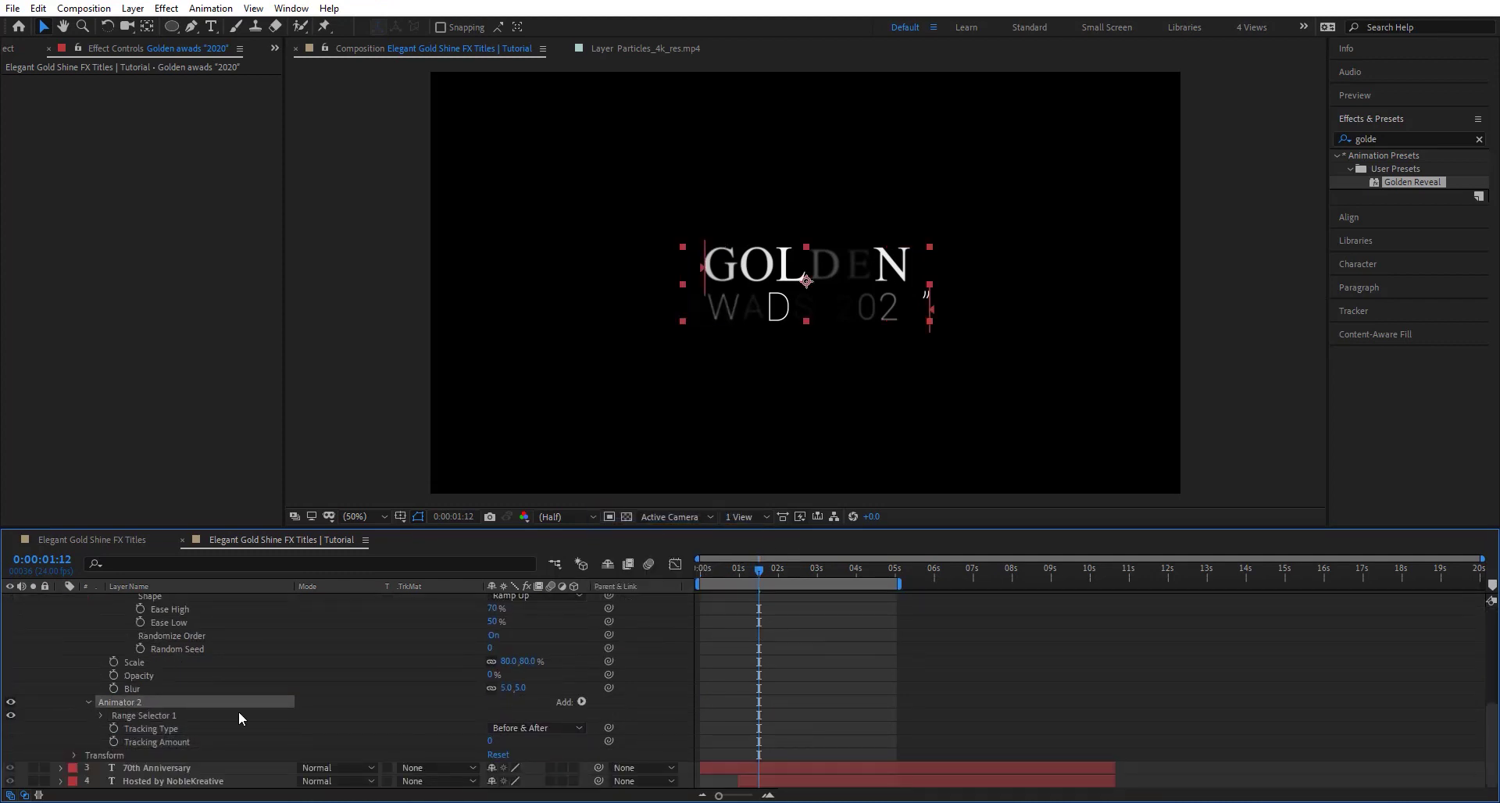
- Keyframe the Tracking Amount from 0 at the composition start to 7 at 0:00:04:20, and play back the title
left_click_drag(736, 572, 616, 568)
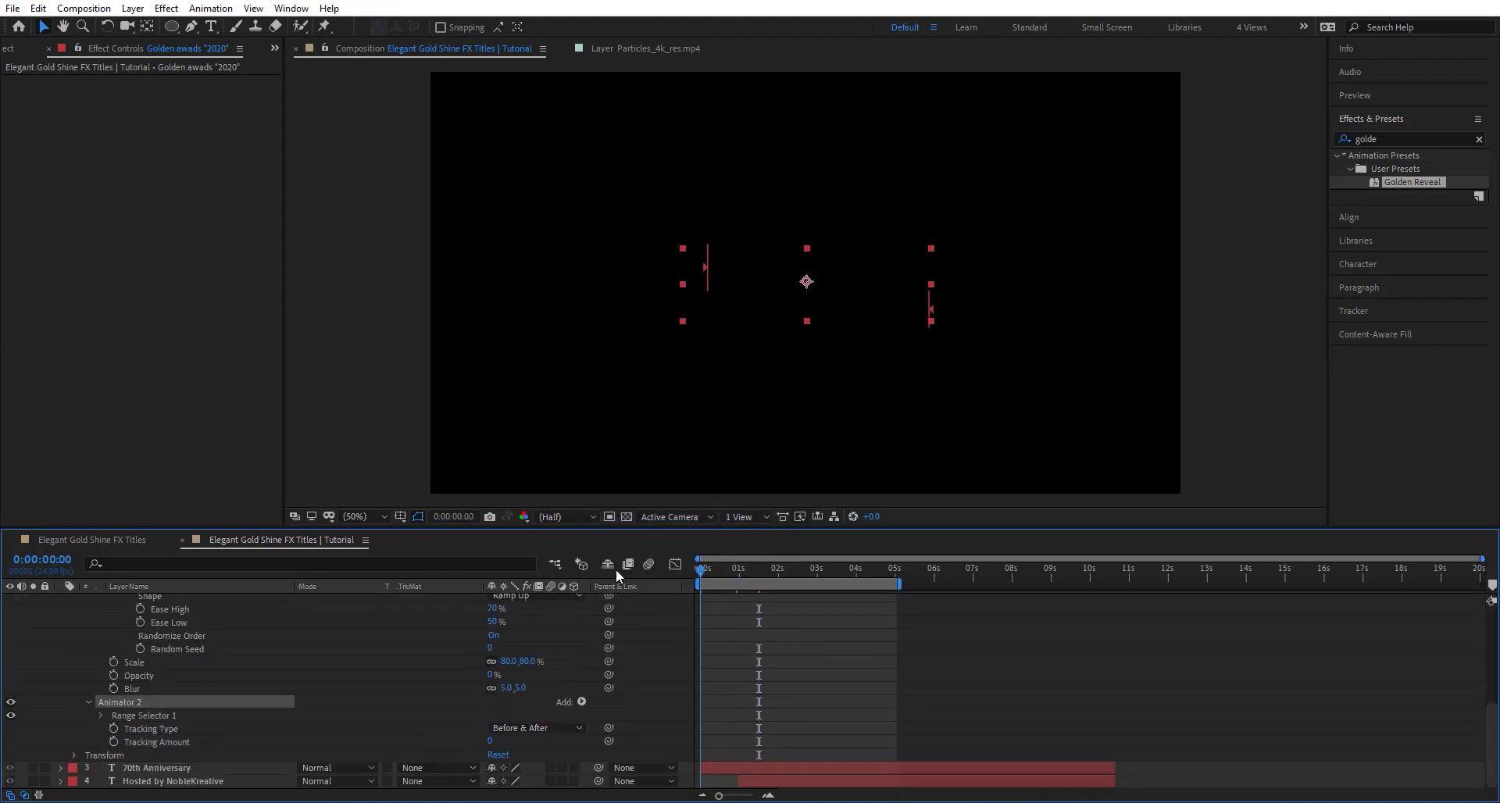
left_click(114, 741)
left_click_drag(850, 568, 888, 567)
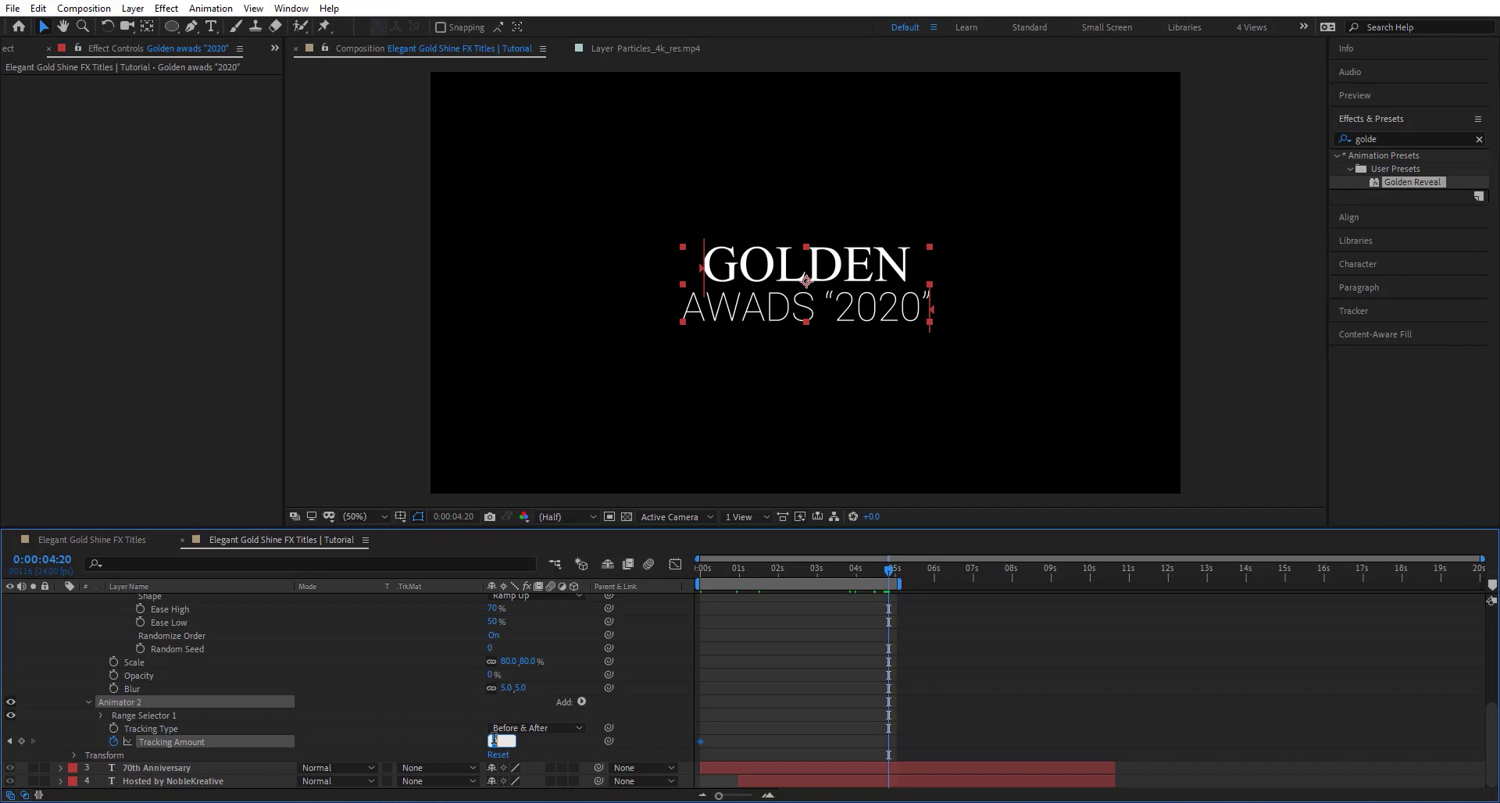
key("Return")
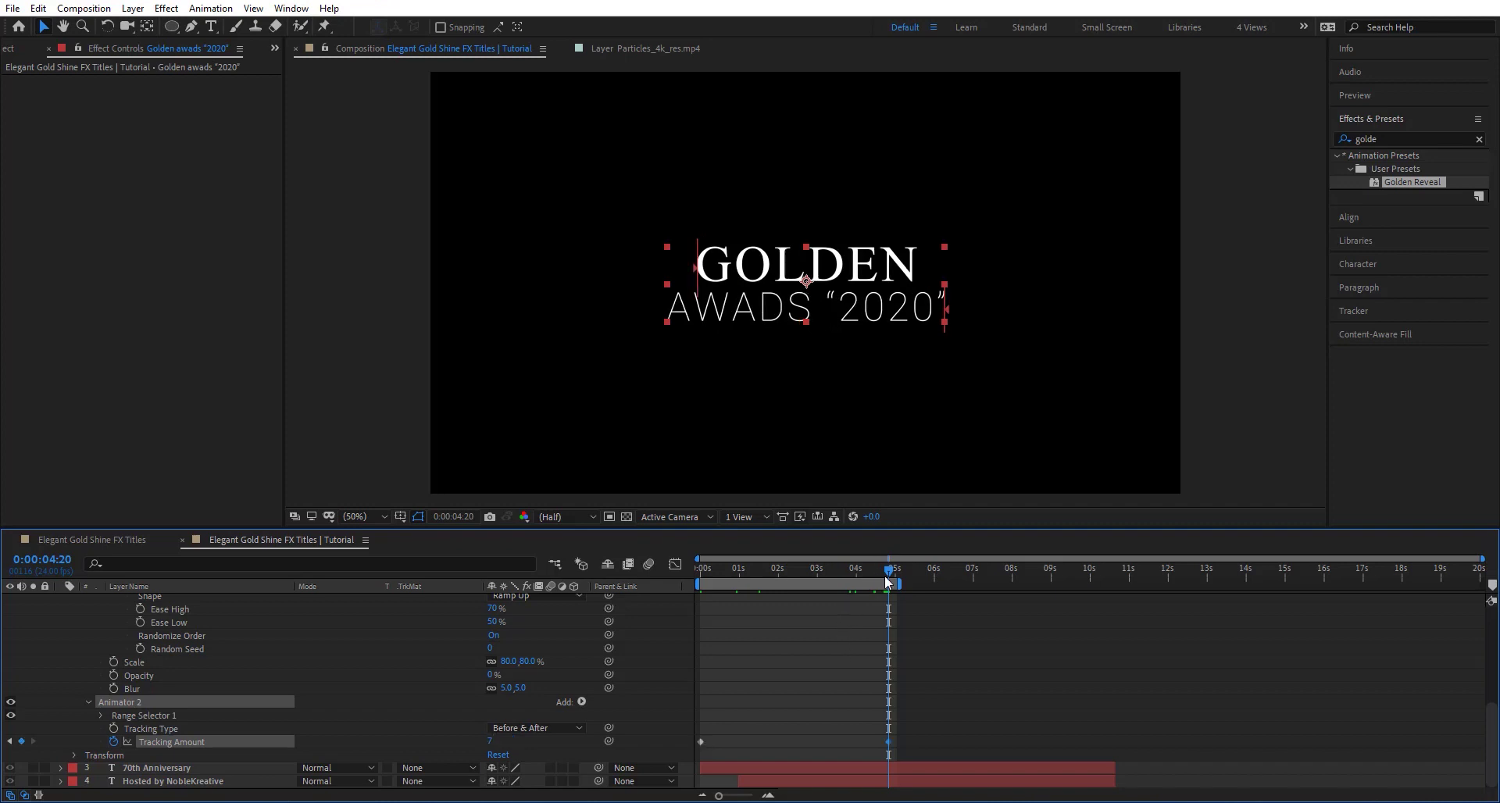
left_click_drag(886, 571, 647, 575)
key("space")
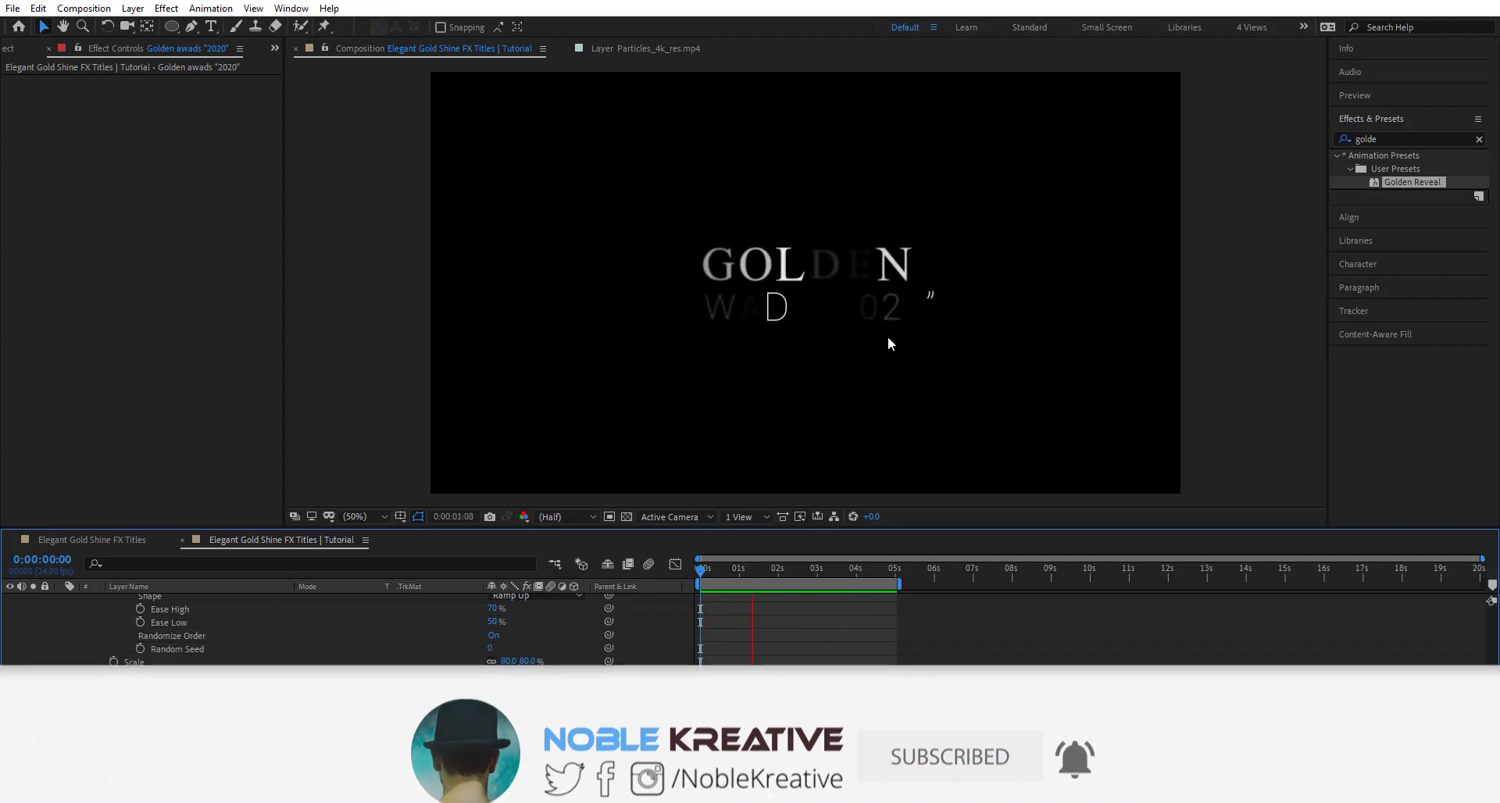
- Collapse the Golden awads "2020" layer, turn off its solo so all titles show, and return to the start of the timeline
left_click(209, 9)
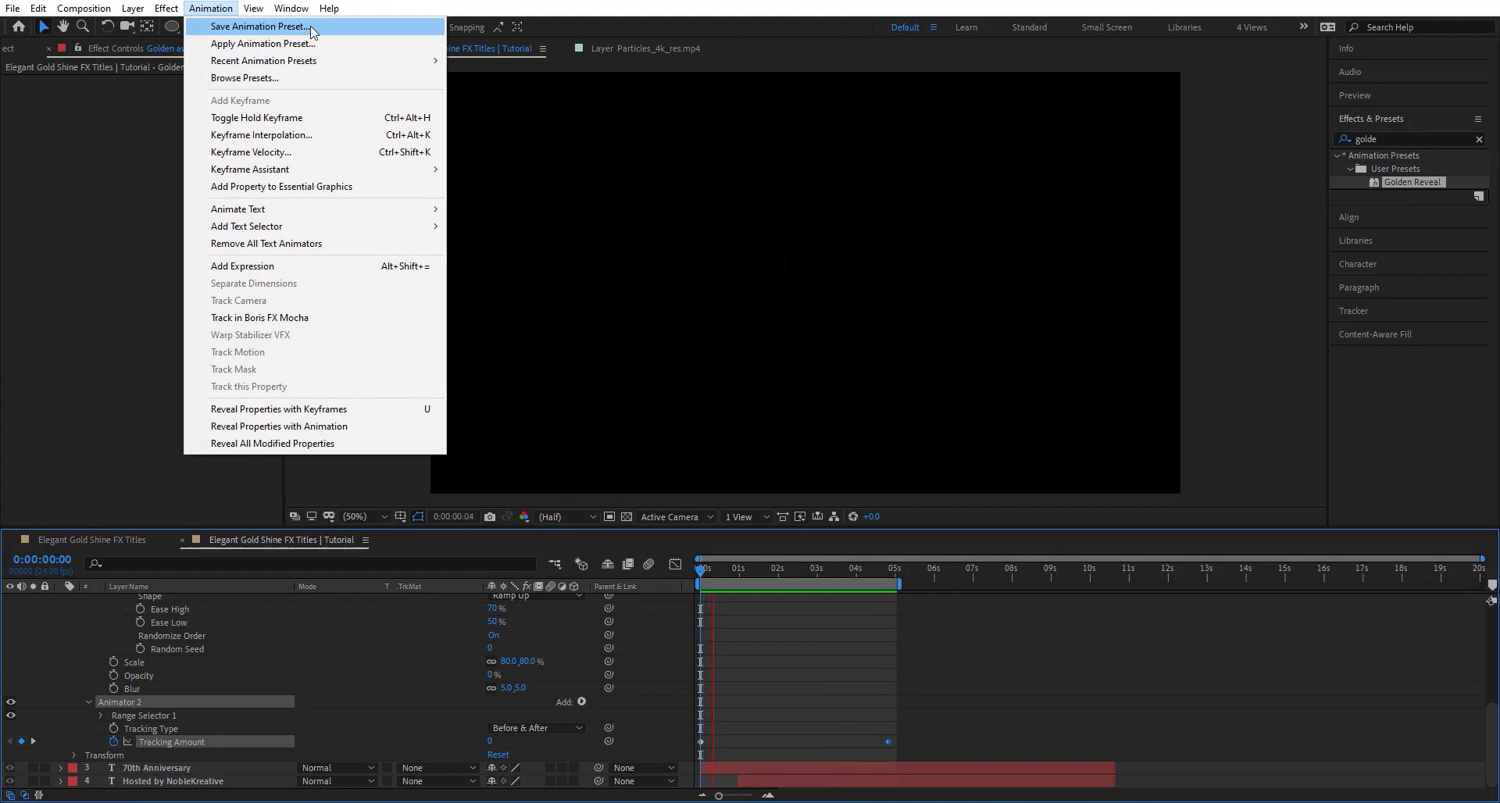
left_click(730, 570)
left_click(762, 570)
scroll(155, 632, "up", 5)
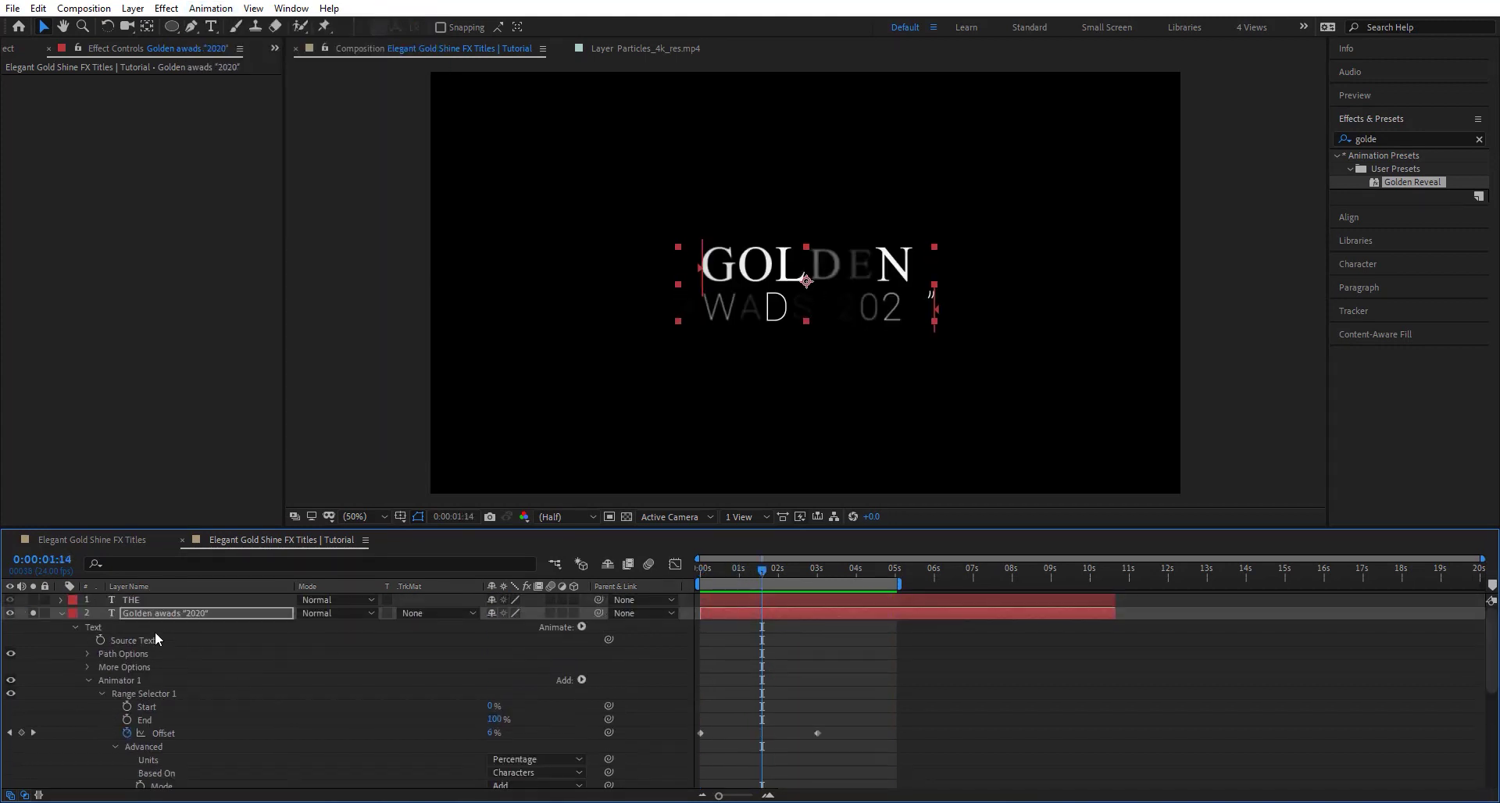
left_click(63, 613)
left_click(33, 614)
left_click_drag(760, 577, 623, 567)
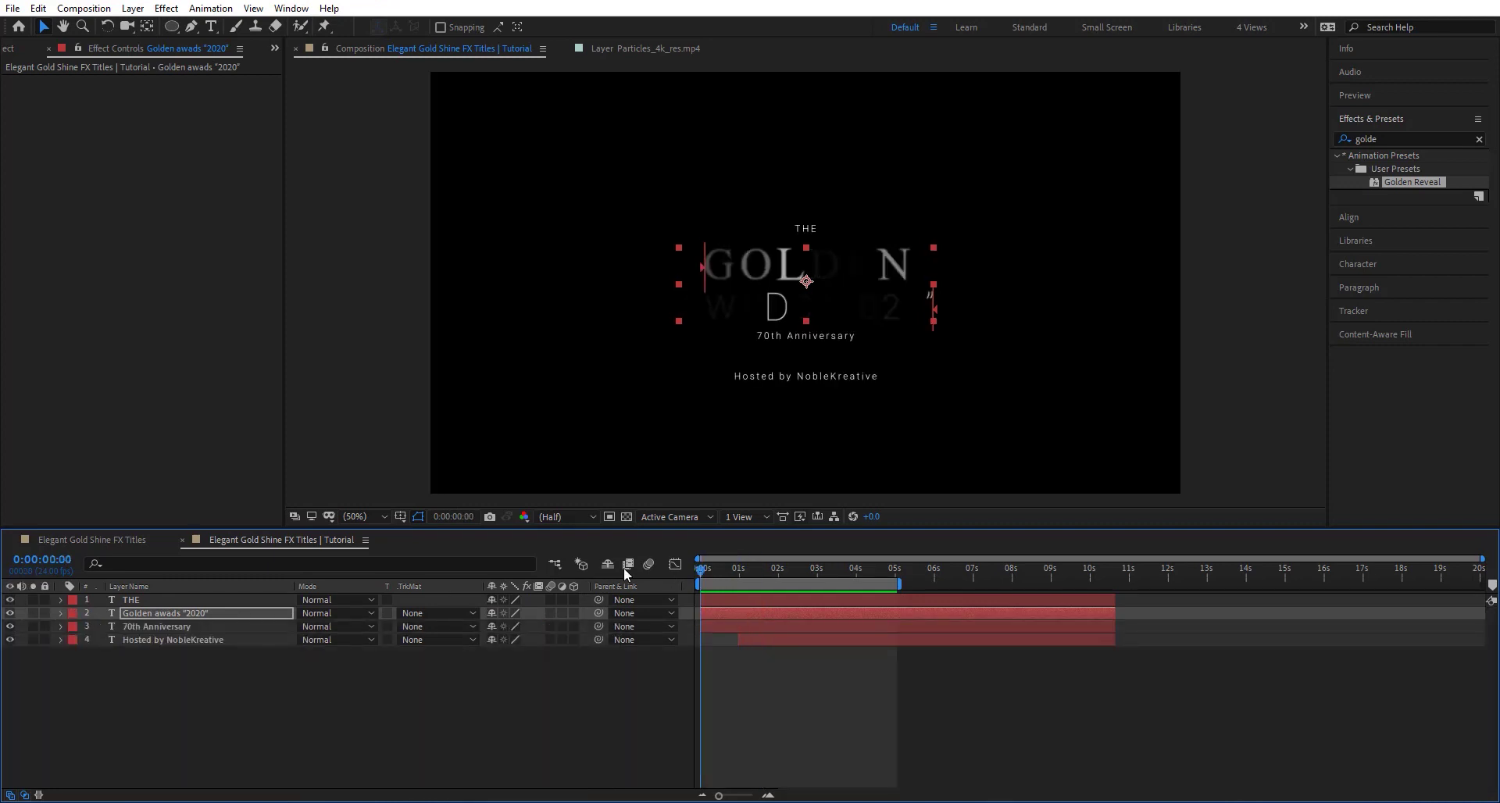
- Apply the Golden Reveal preset to the THE and 70th Anniversary layers at the start of the timeline
left_click(737, 598)
left_click_drag(1390, 184, 722, 623)
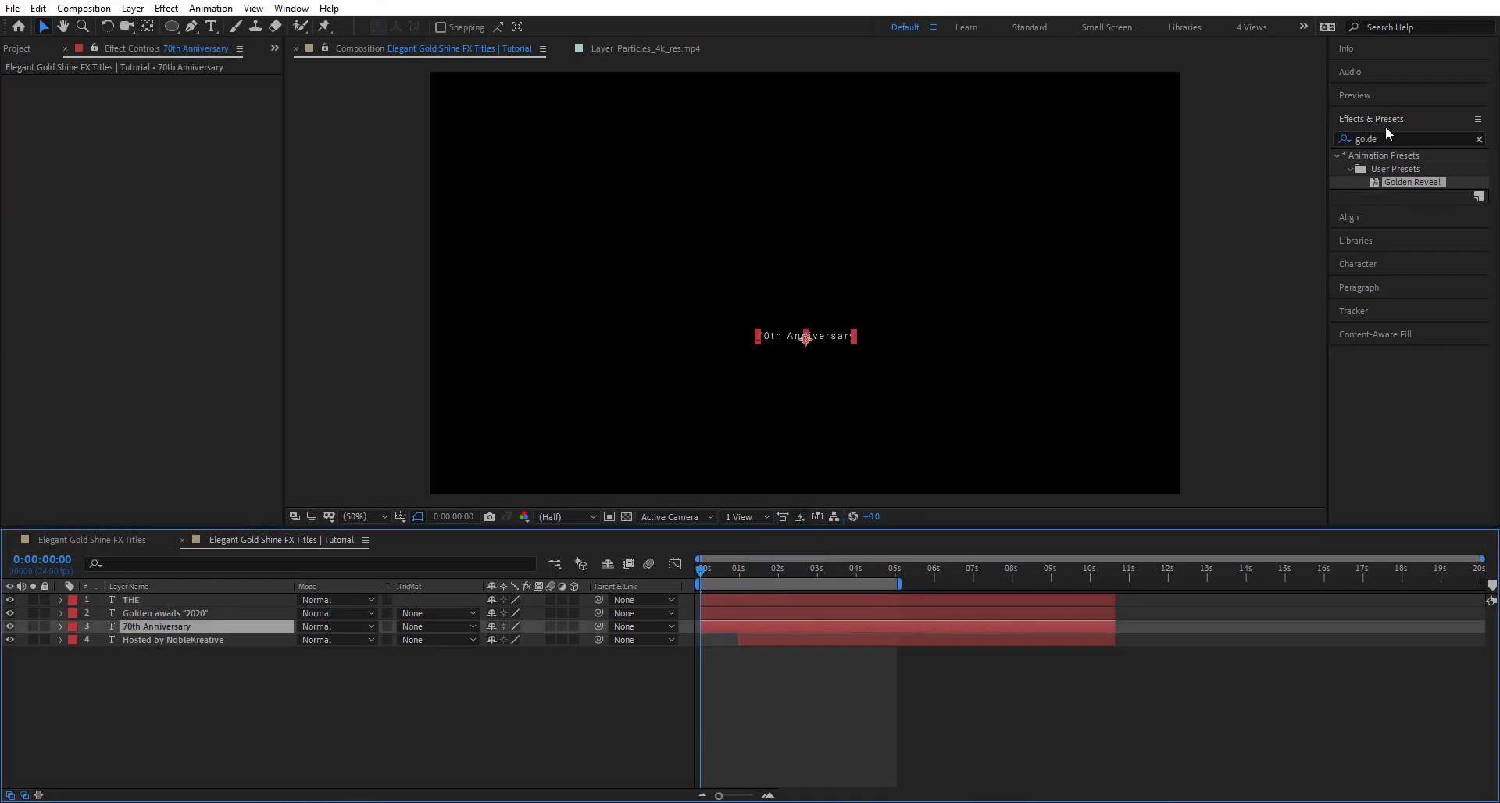
left_click_drag(1396, 180, 779, 591)
left_click_drag(778, 625, 778, 625)
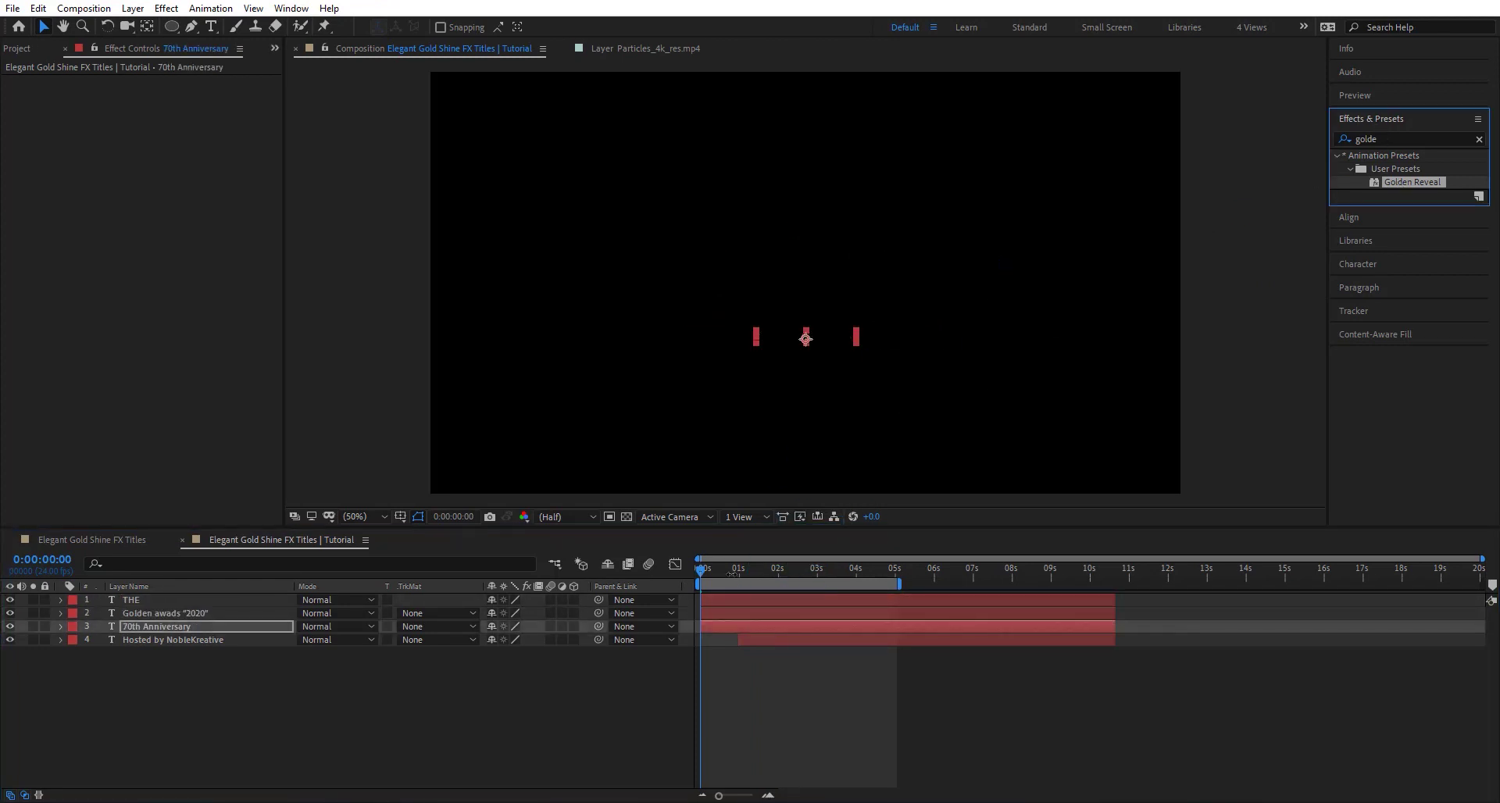
- Apply the Golden Reveal preset to the Hosted by NobleKreative layer at 0:00:01:00 and preview the animation from the start
left_click(742, 570)
left_click(806, 642)
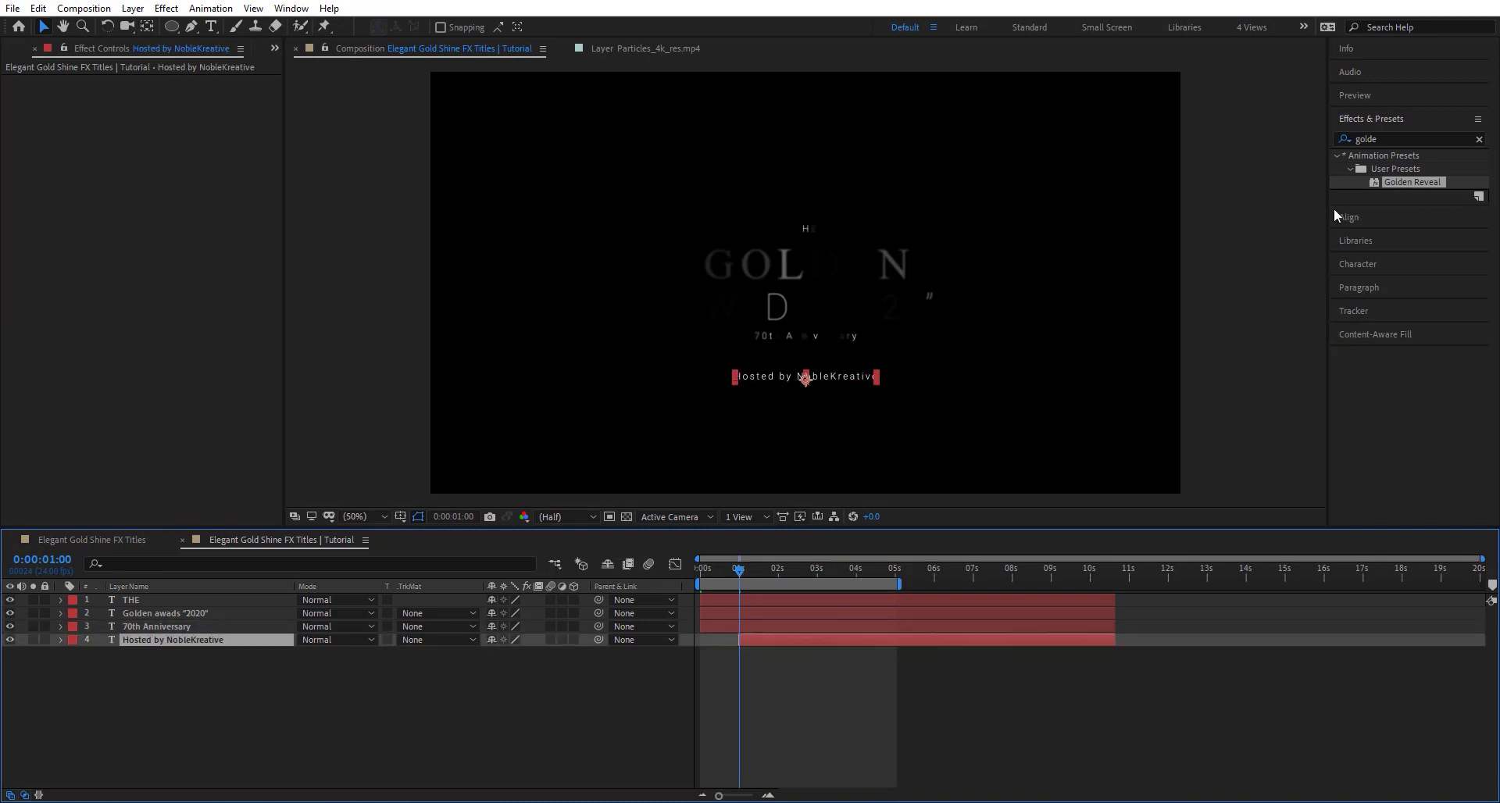
left_click_drag(1395, 186, 776, 642)
key("Home")
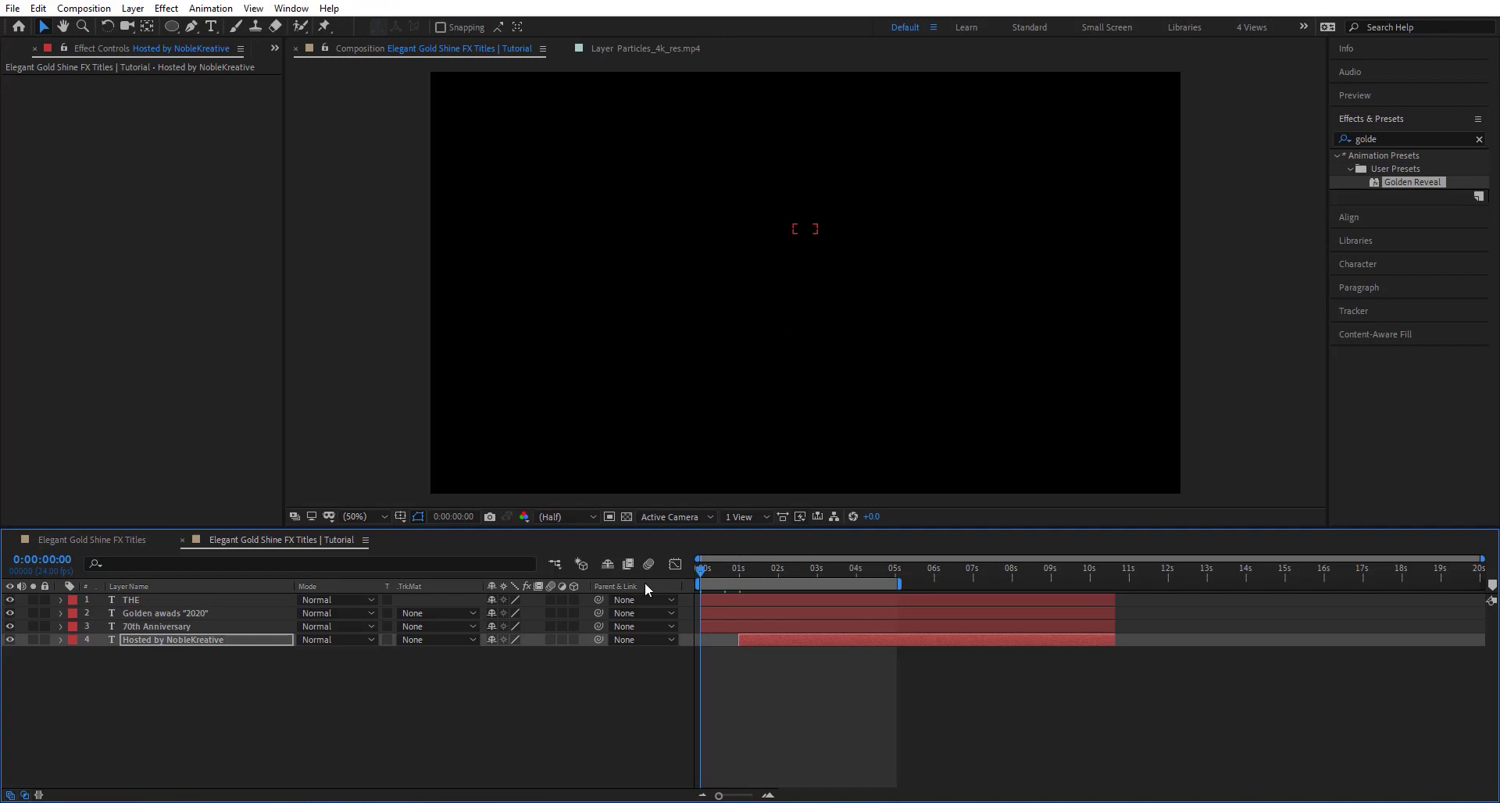
key("space")
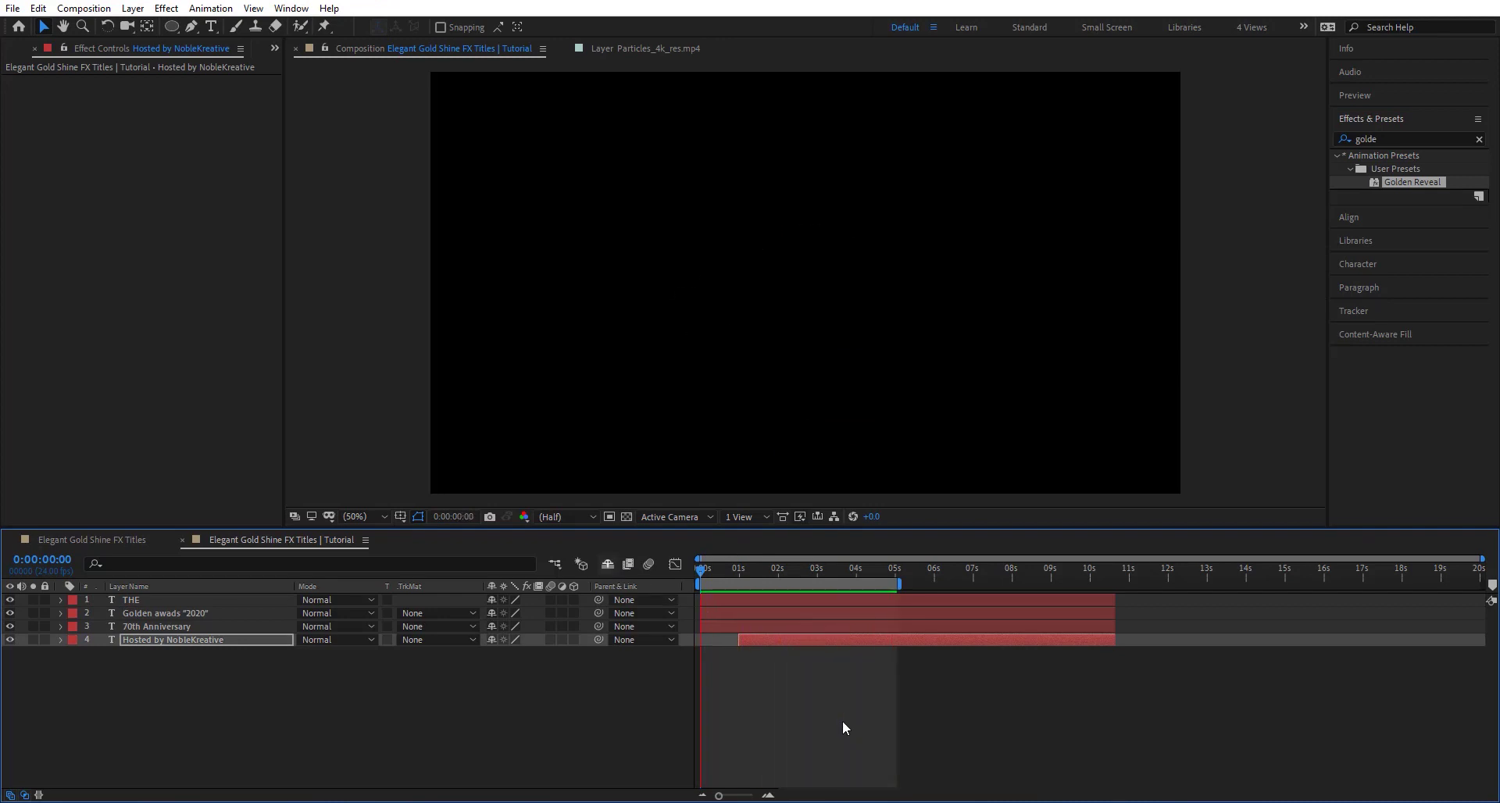
key("space")
- Reveal all layers' keyframes and move the ending Offset keyframes: THE to about 2.3 s, 70th Anniversary to 3.2 s, Hosted by NobleKreative to 3.8 s
key("ctrl+a")
key("u")
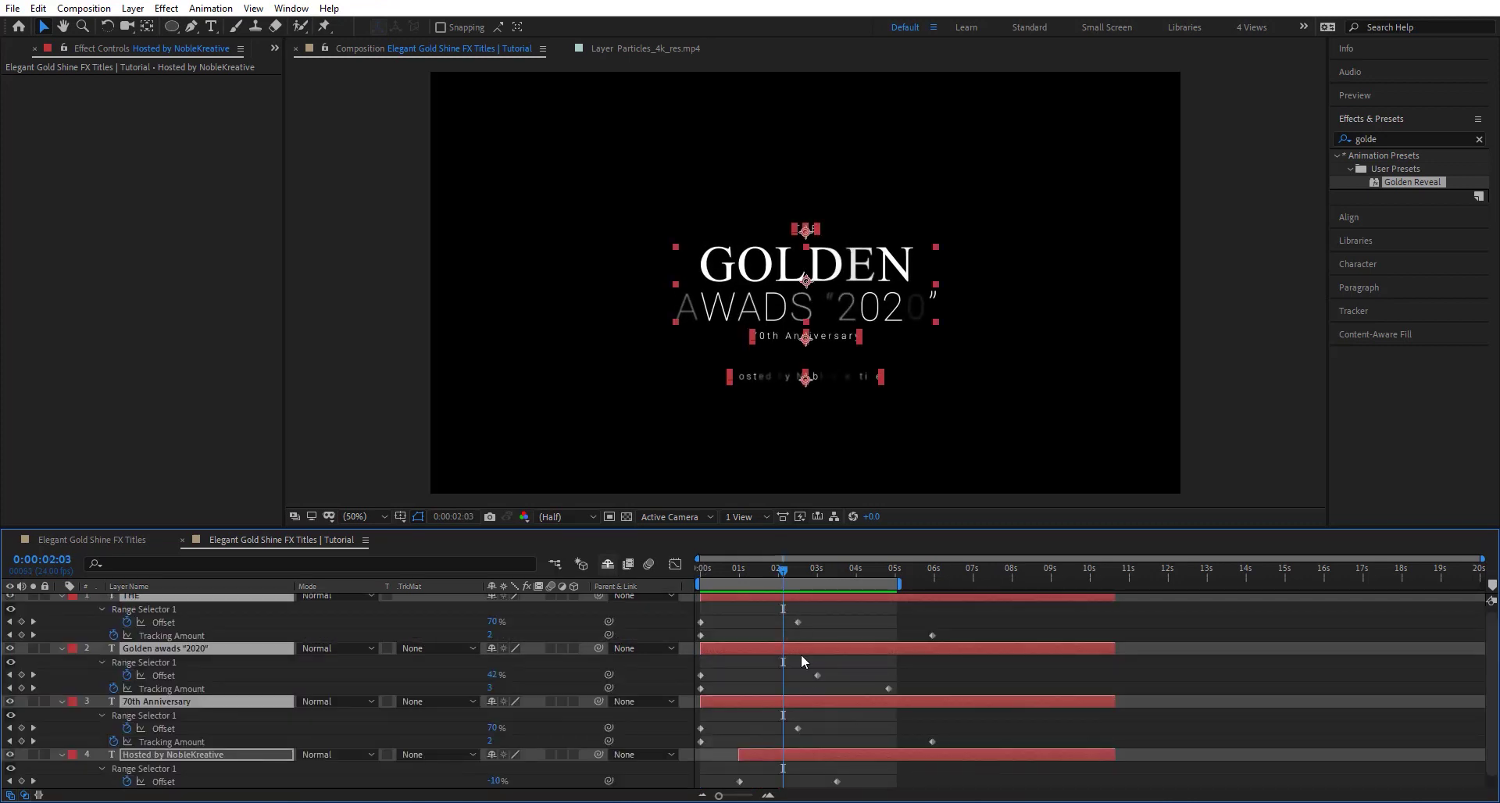
left_click_drag(798, 728, 828, 729)
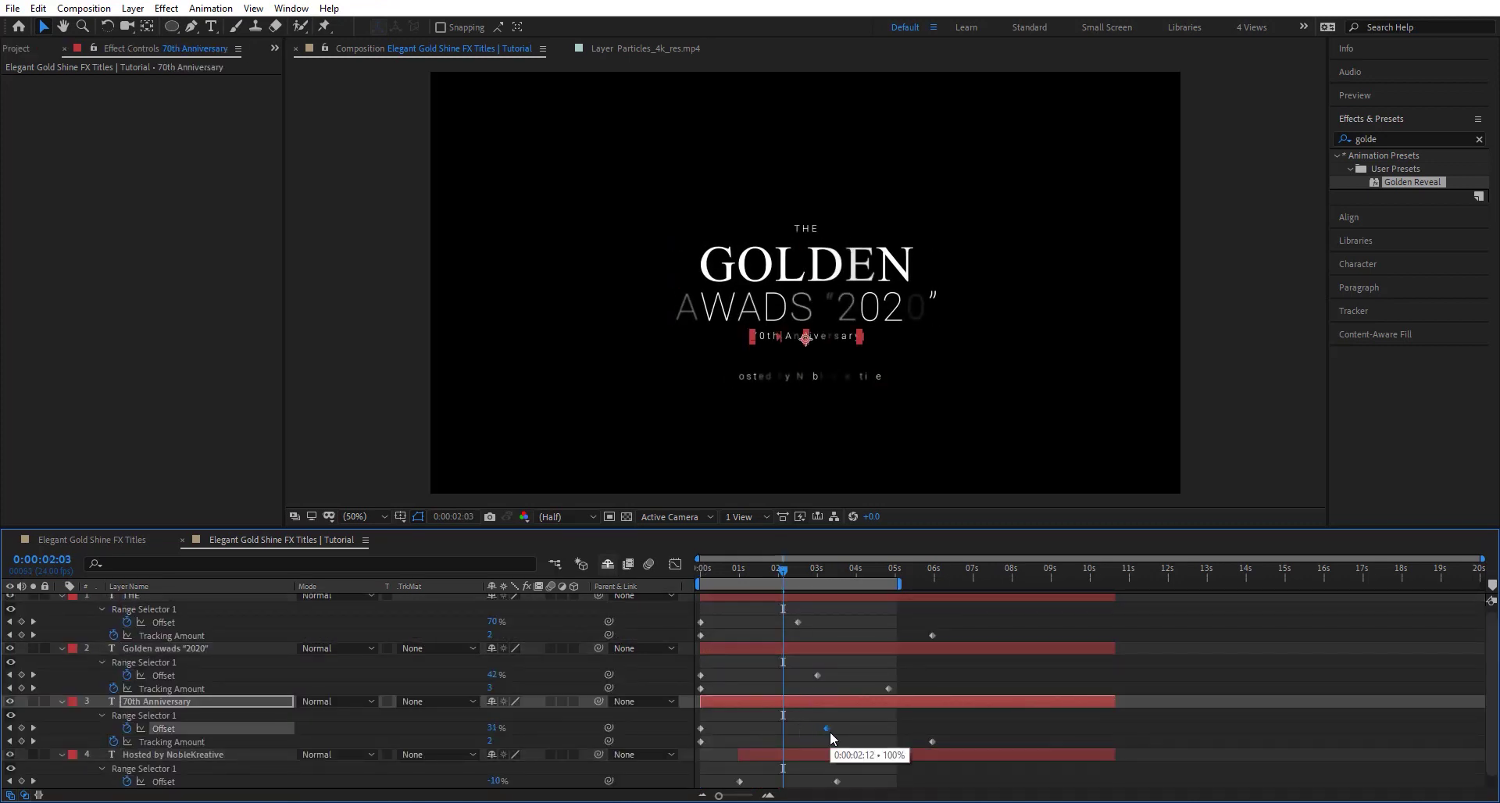
left_click_drag(797, 622, 790, 622)
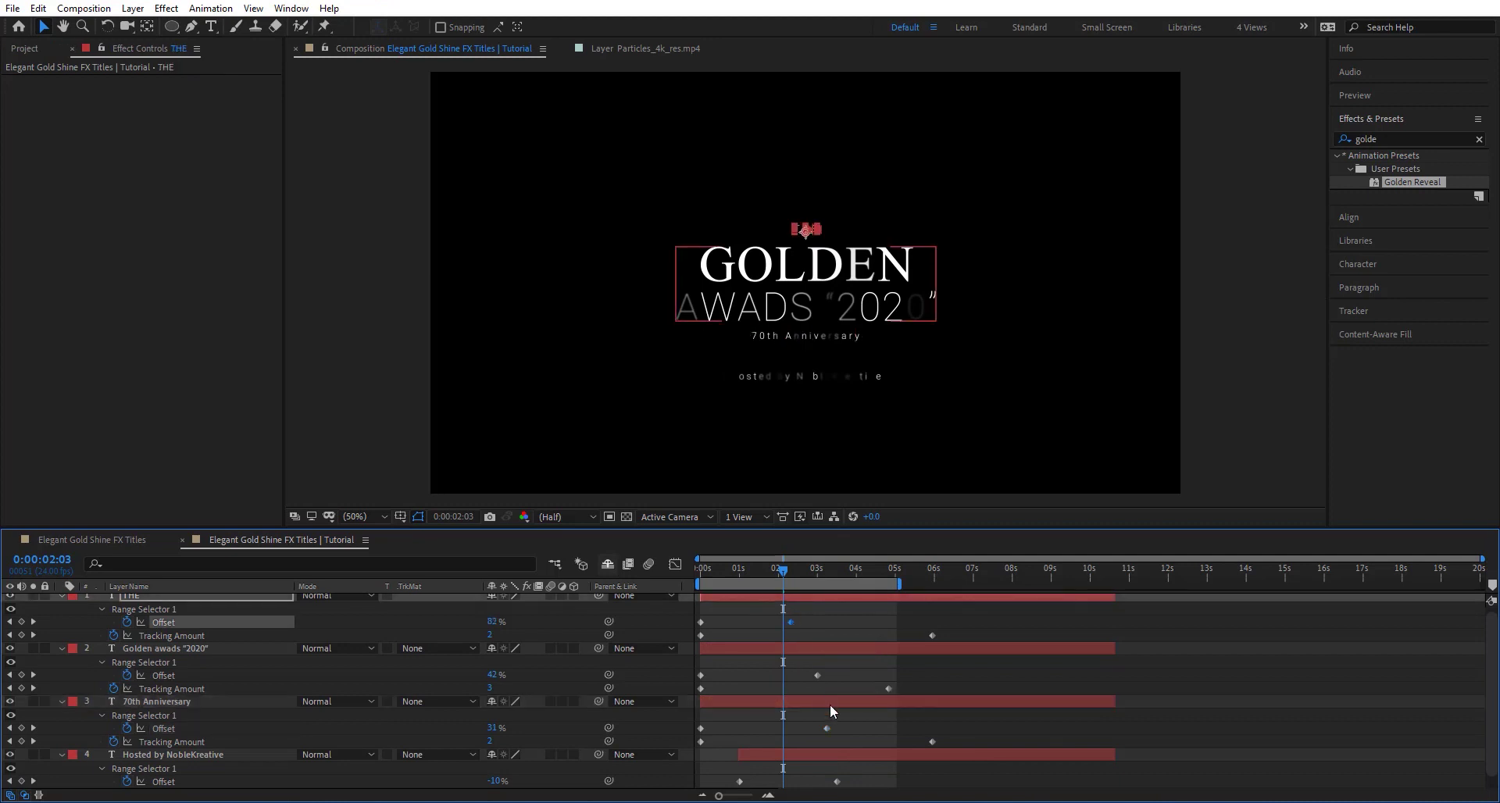
left_click_drag(837, 782, 848, 783)
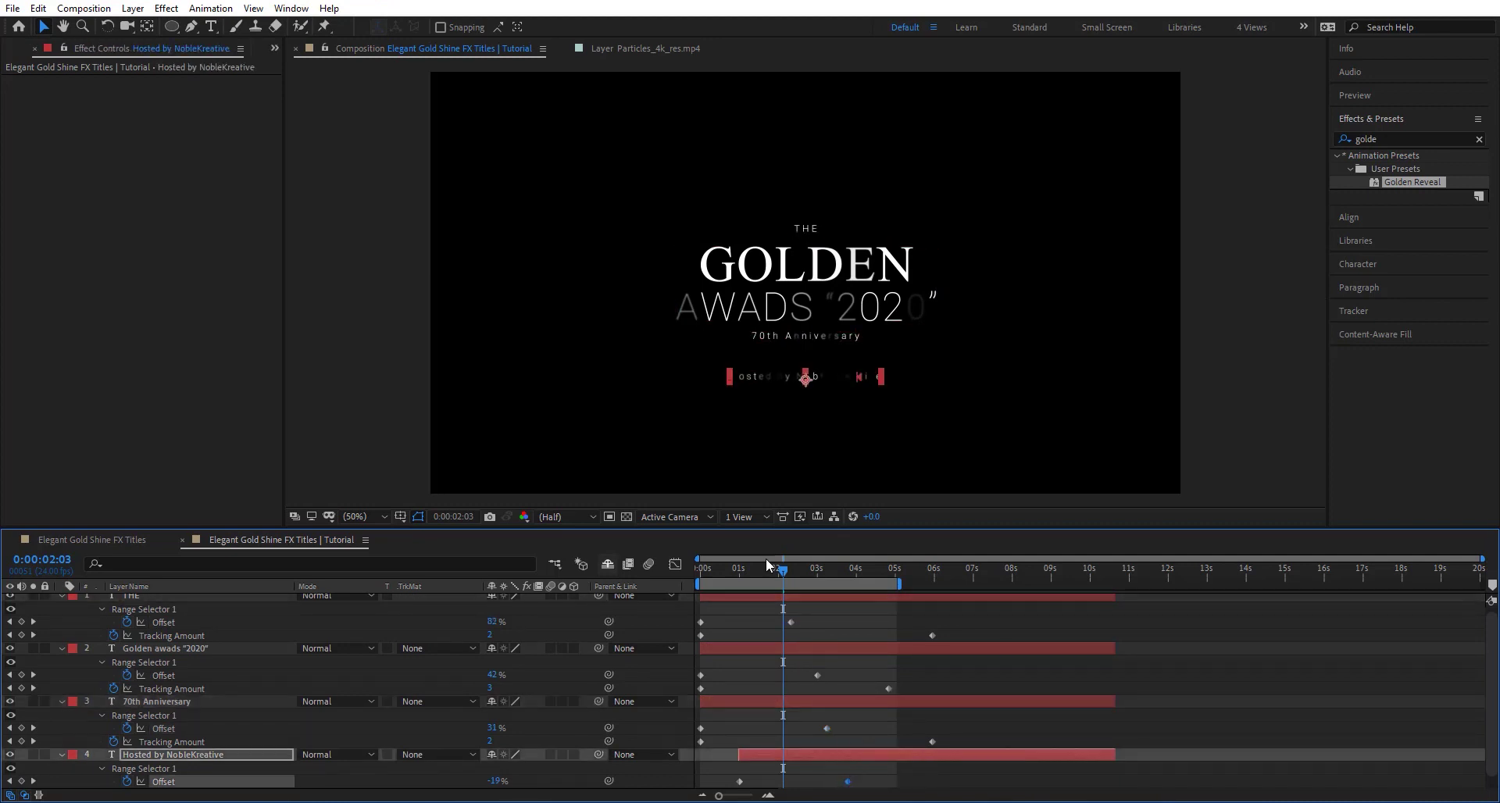
- Extend the work area's end to about 6 seconds and preview the retimed titles
left_click_drag(898, 584, 935, 584)
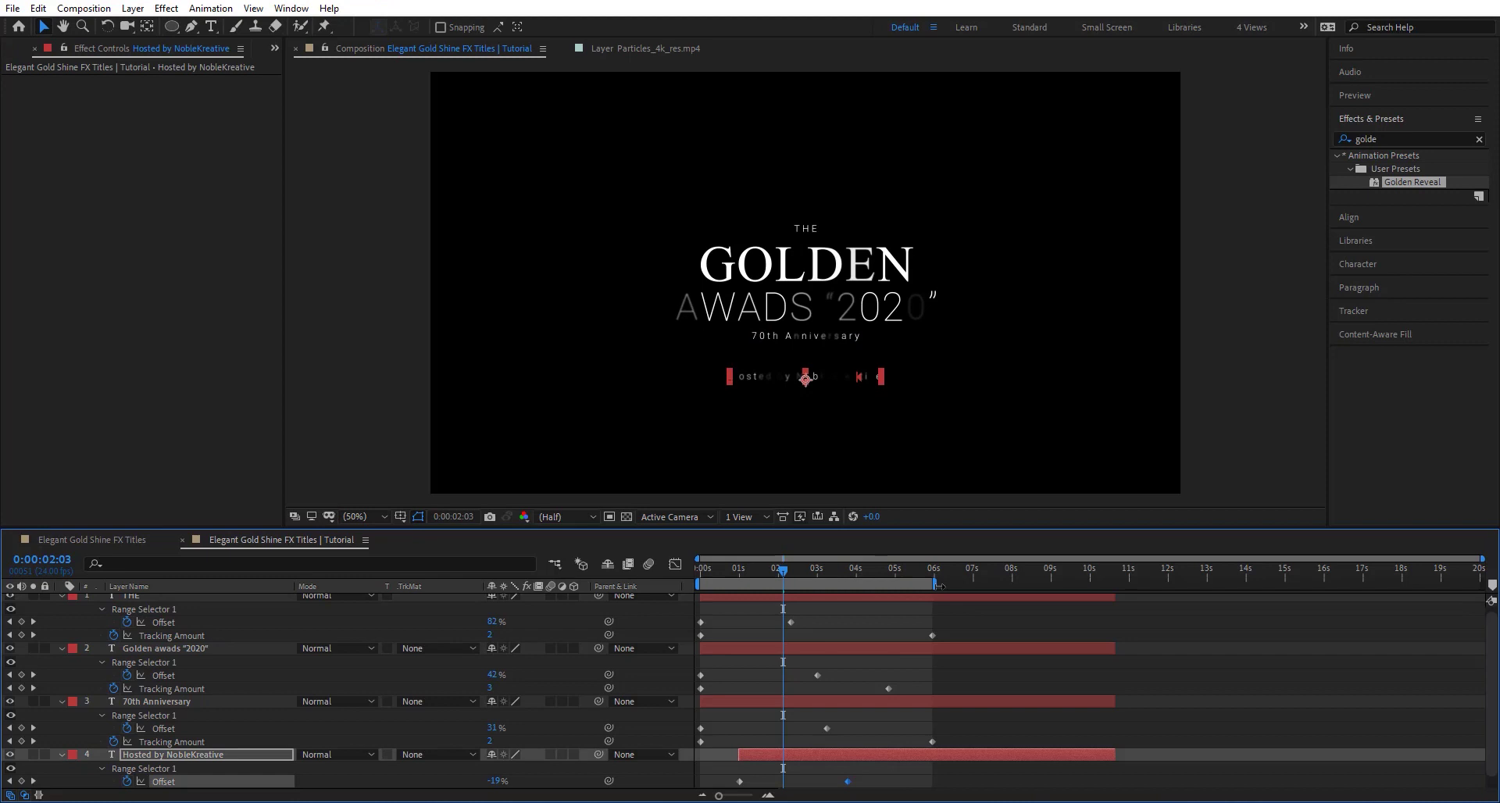
key("space")
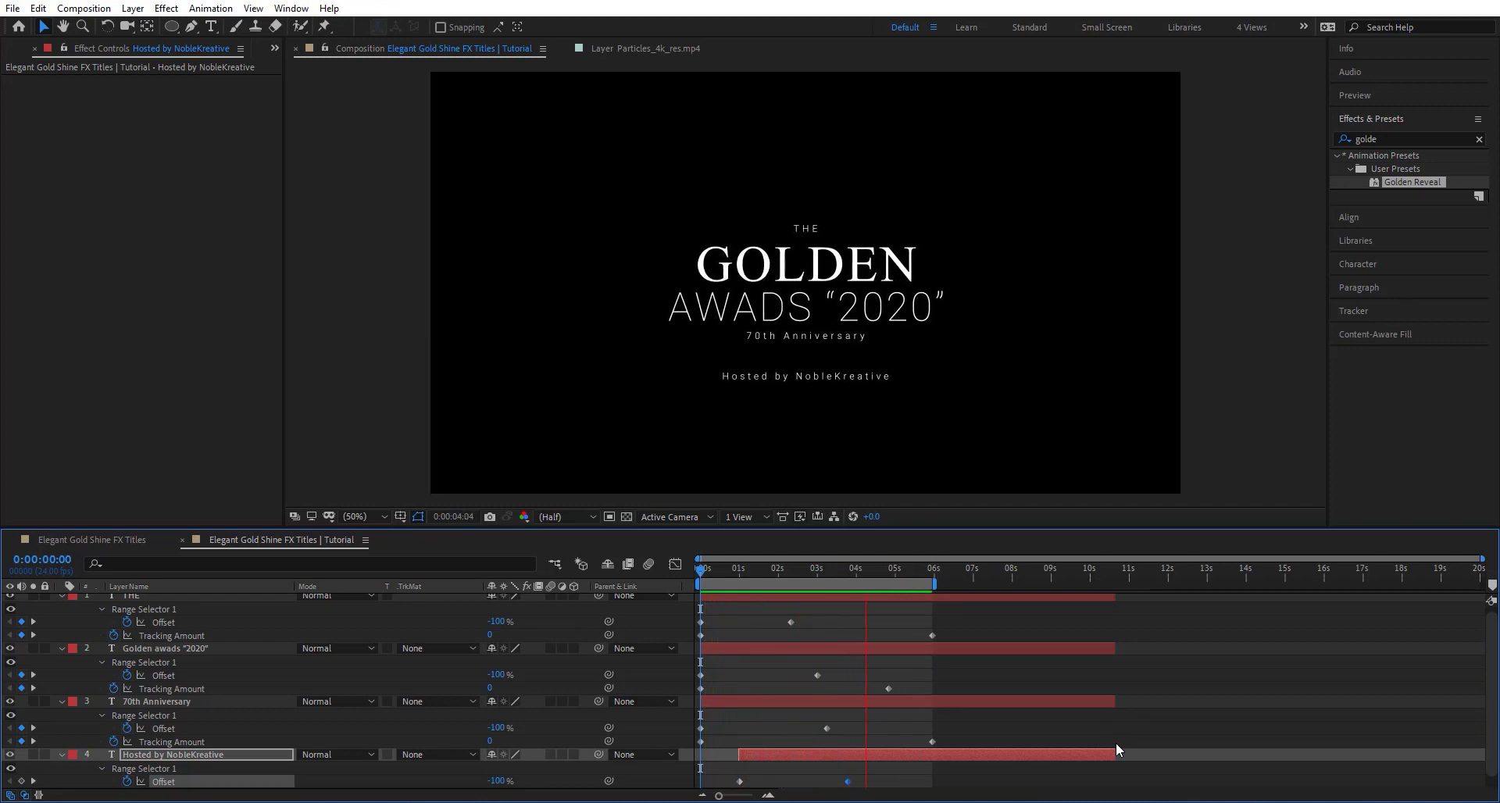
key("space")
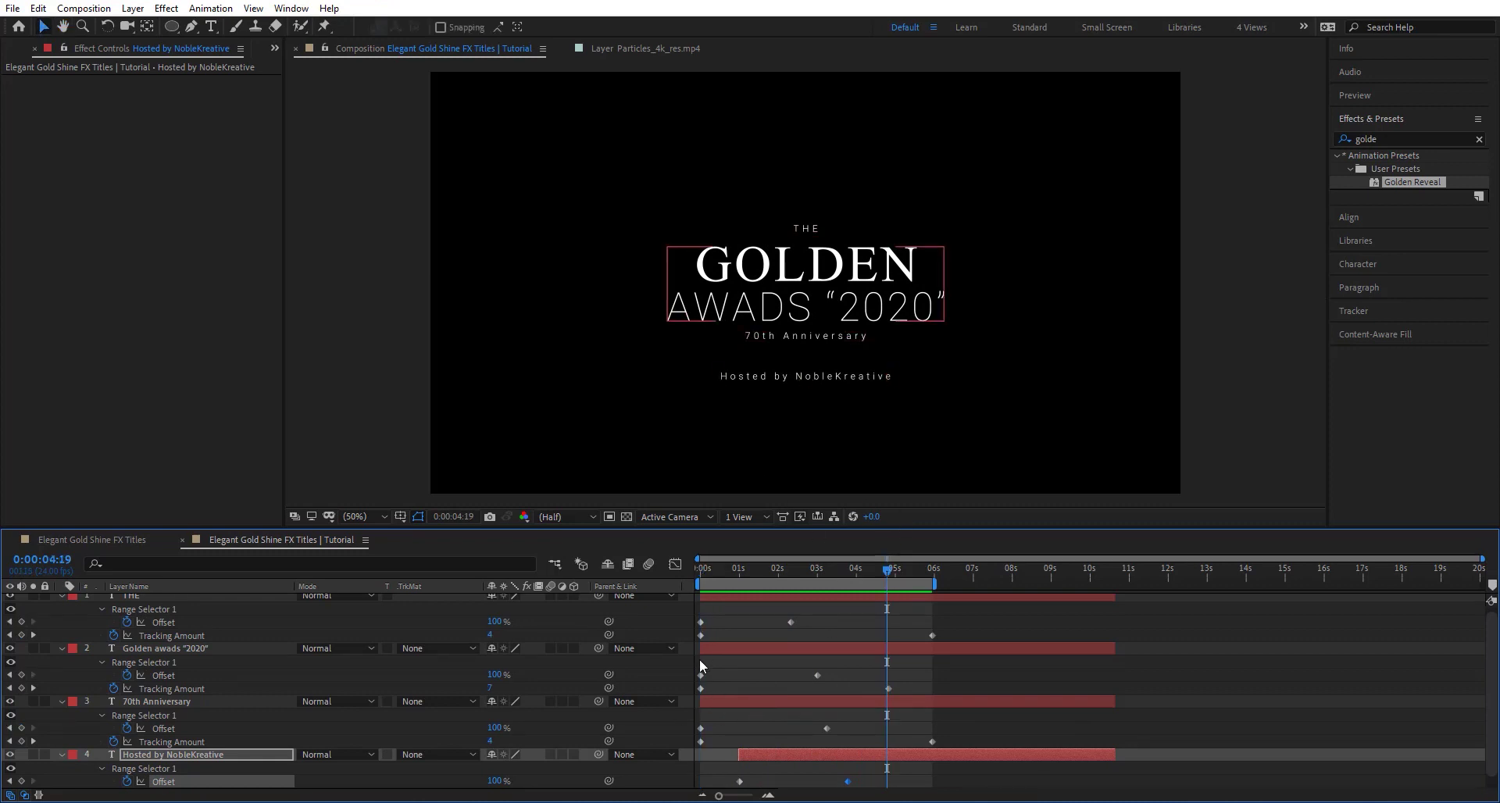
- Apply the Gradient Ramp effect to the Golden awads "2020" layer
left_click(698, 657)
left_click(731, 650)
key("ctrl+space")
type("ra")
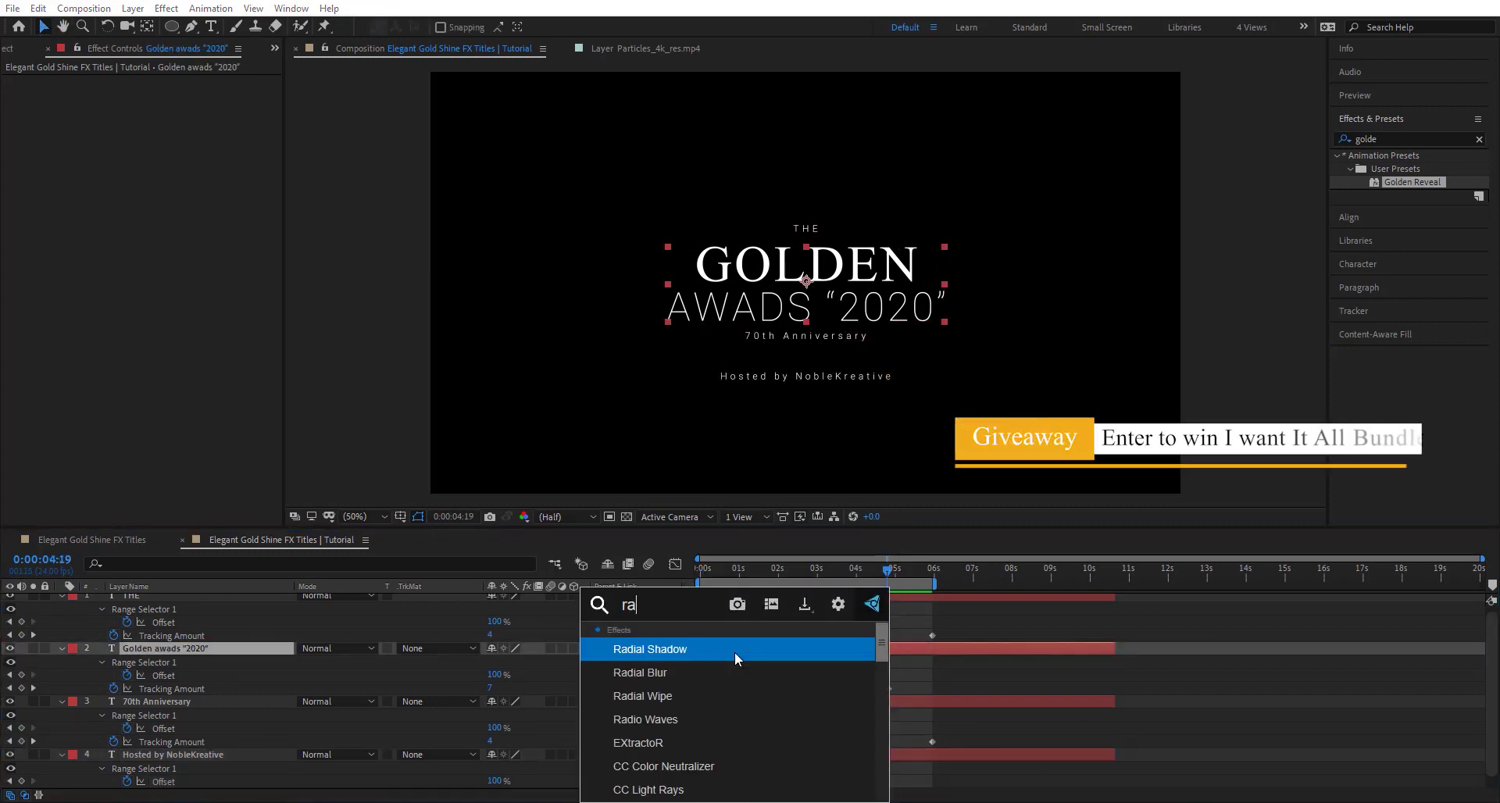
type("mp")
key("Return")
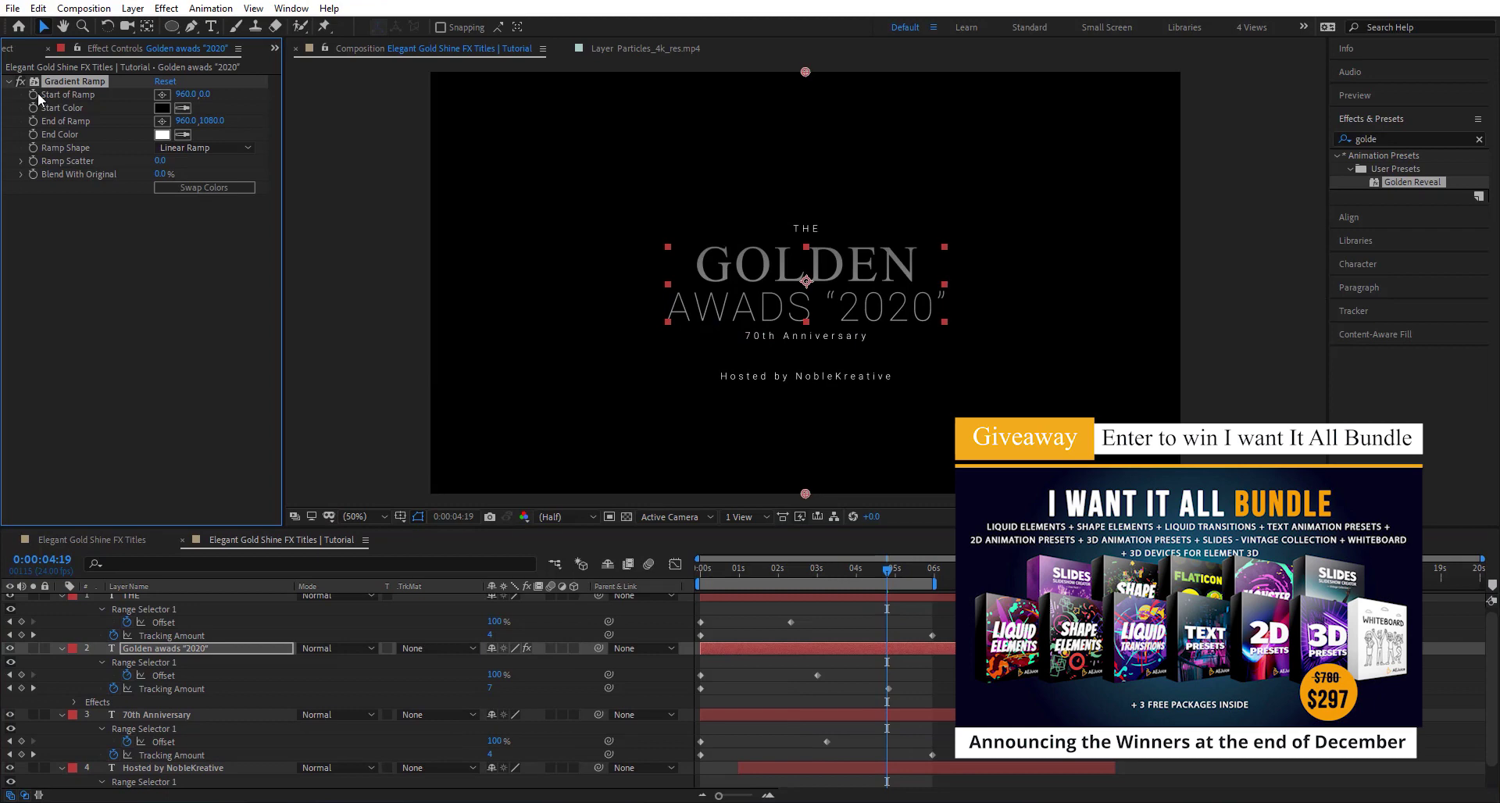
- Set the ramp's Start Color to white (FFFFFF) and its shape to Radial Ramp, and place its start at the title's center, 960, 536
left_click(162, 108)
left_click_drag(486, 459, 372, 432)
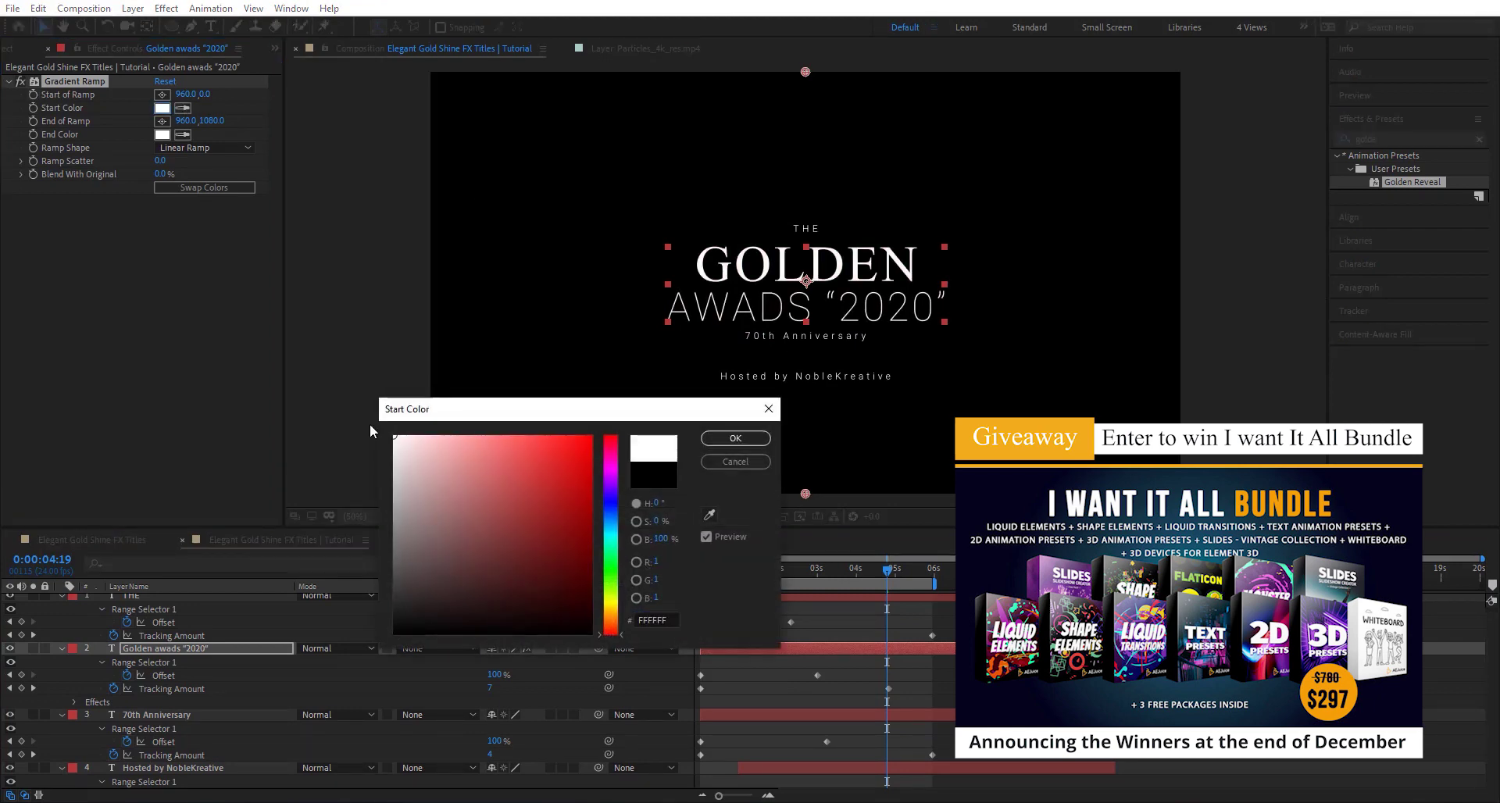
left_click(735, 438)
left_click(219, 148)
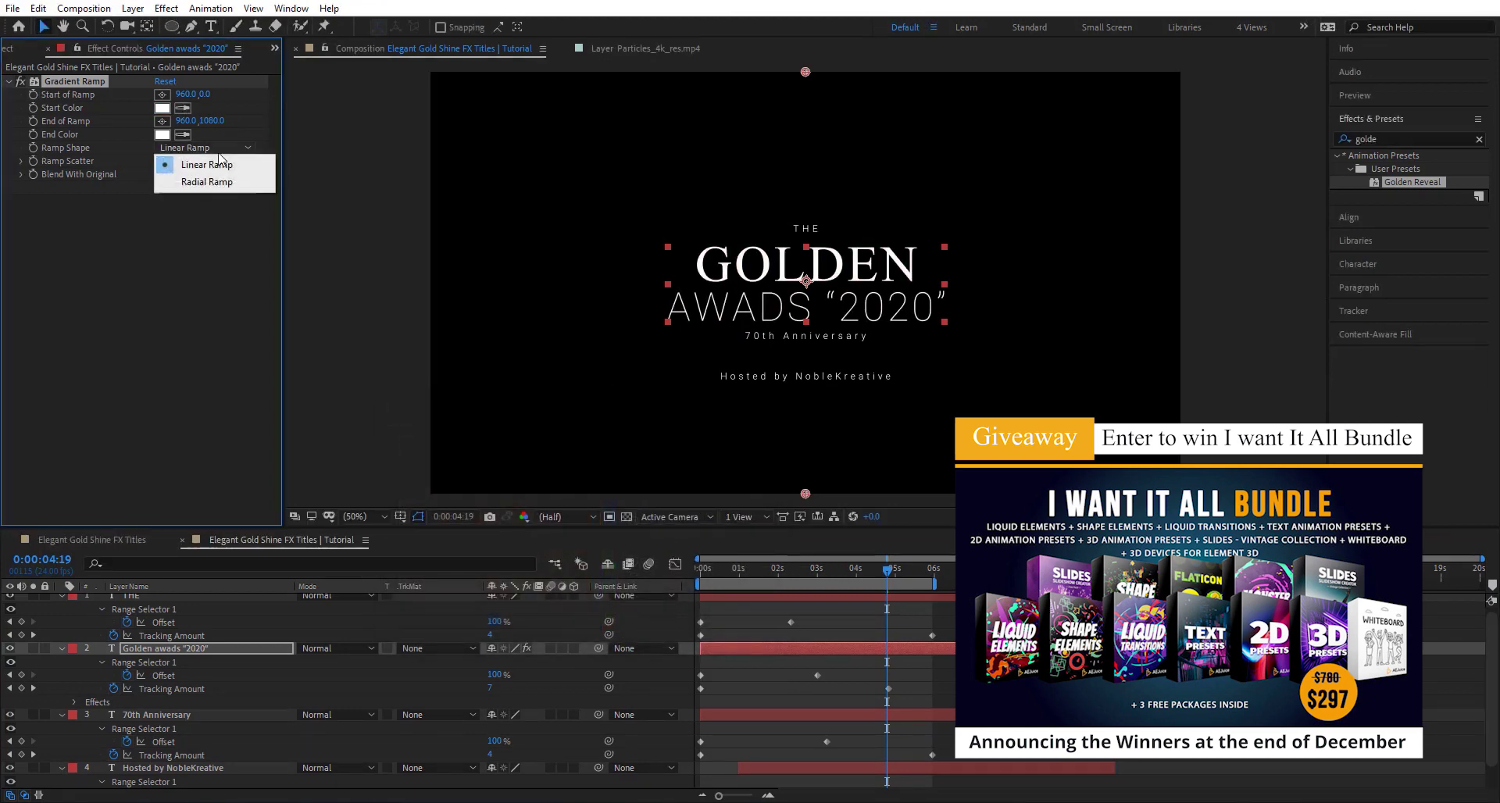
left_click(232, 182)
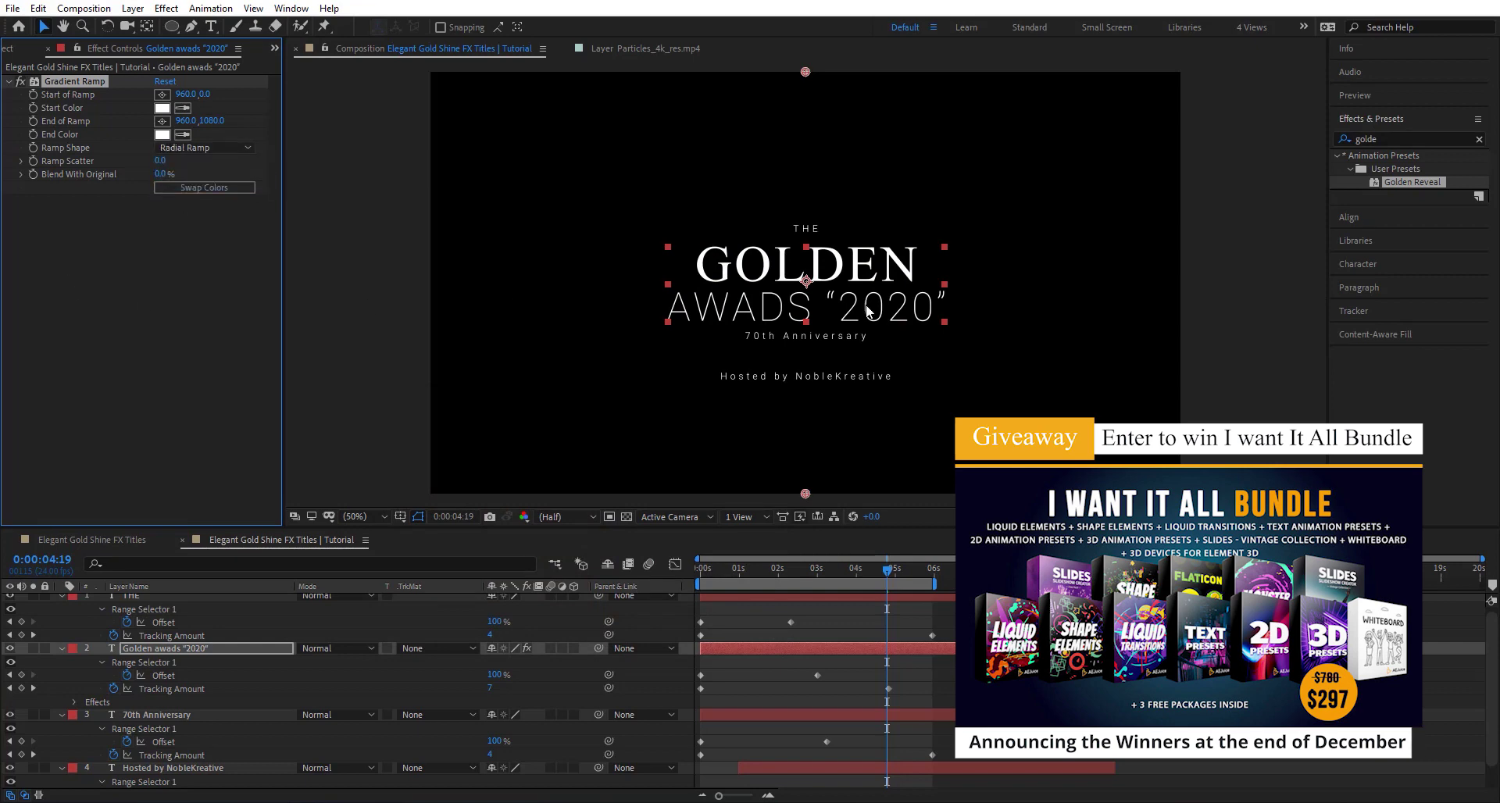
left_click_drag(809, 70, 813, 278)
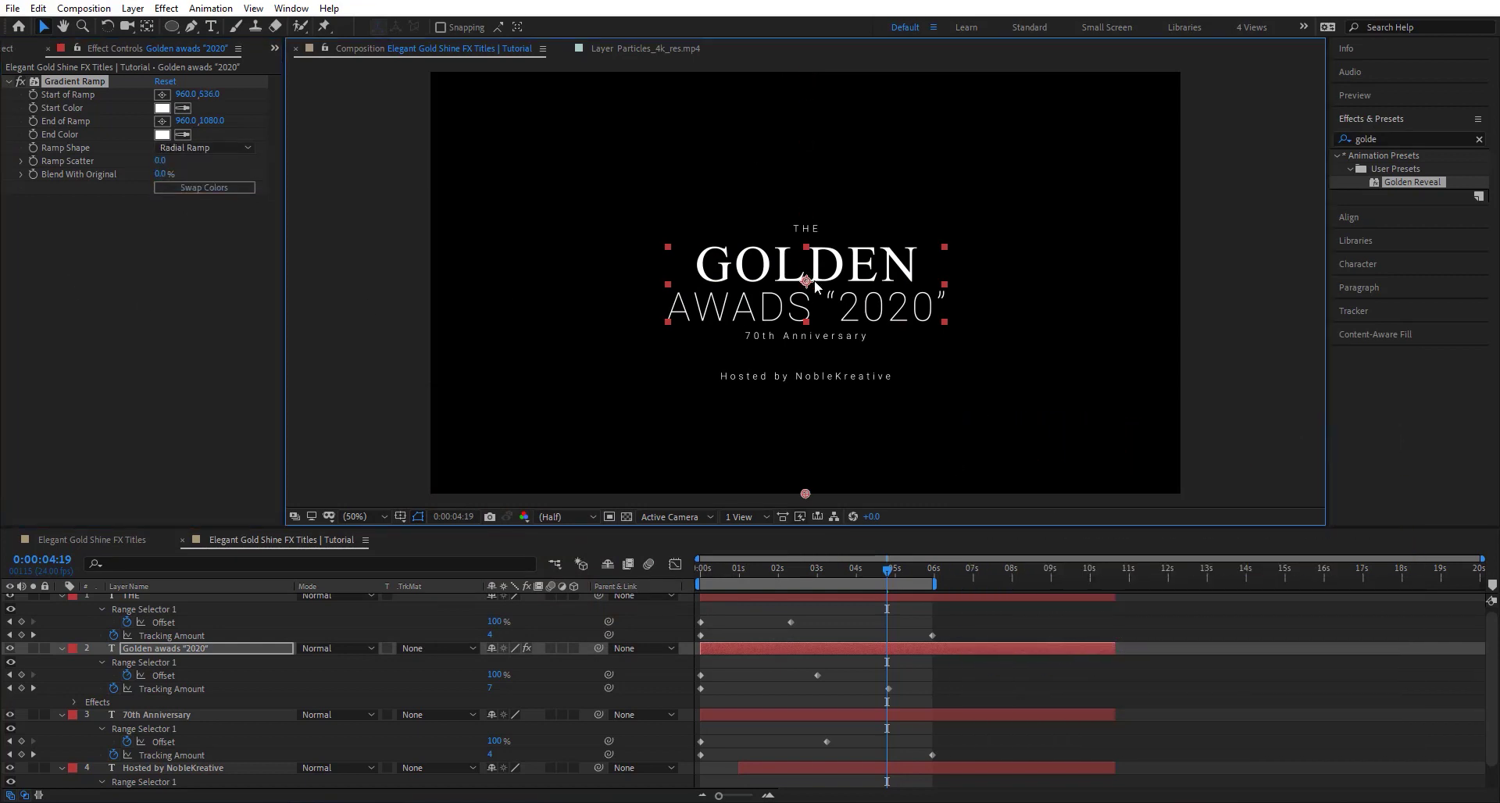
- Set the ramp's End Color to a dark gray with about 18% brightness and move the End of Ramp down to about 960, 1124
left_click(162, 134)
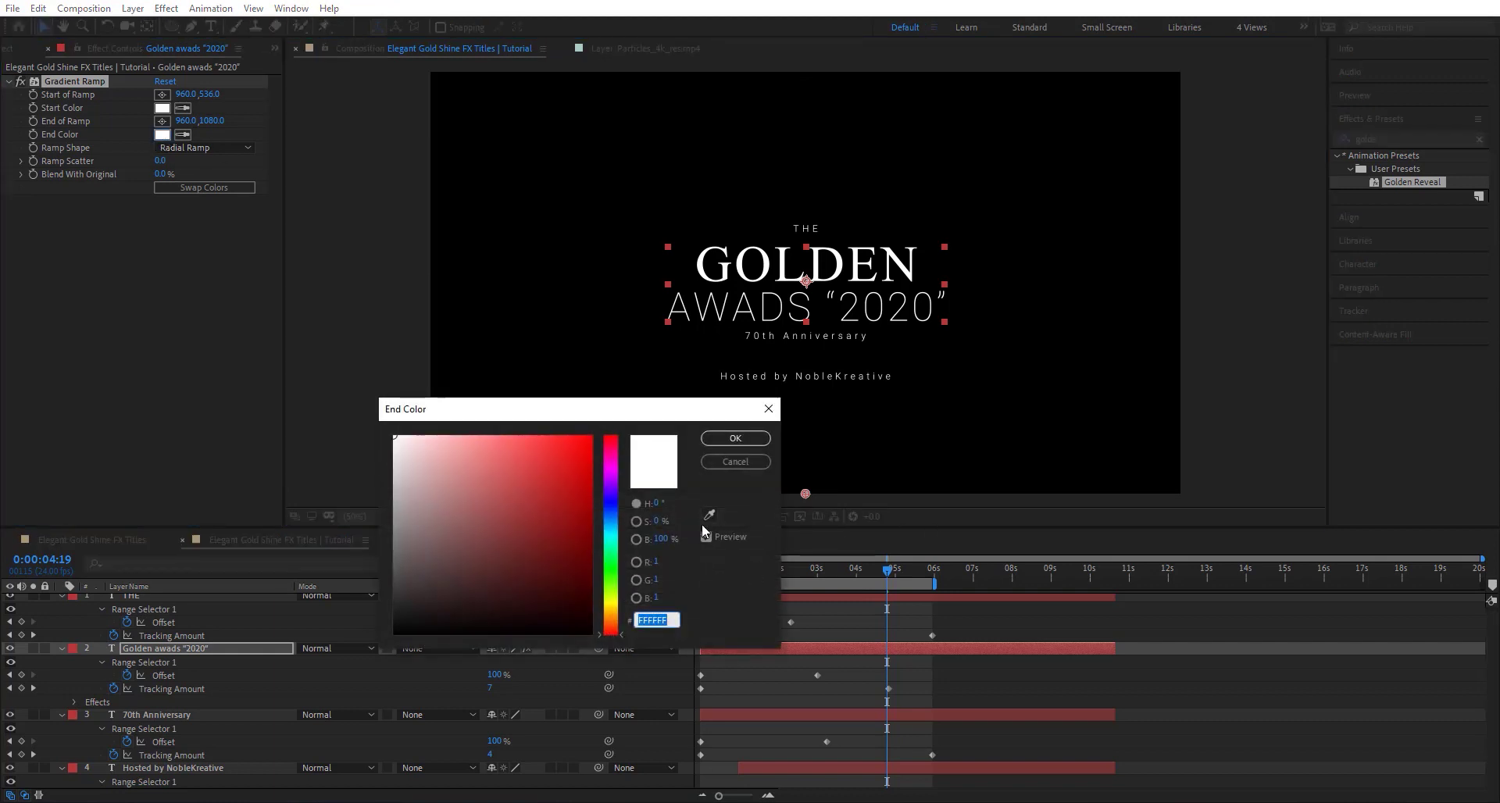
left_click(665, 539)
type("20")
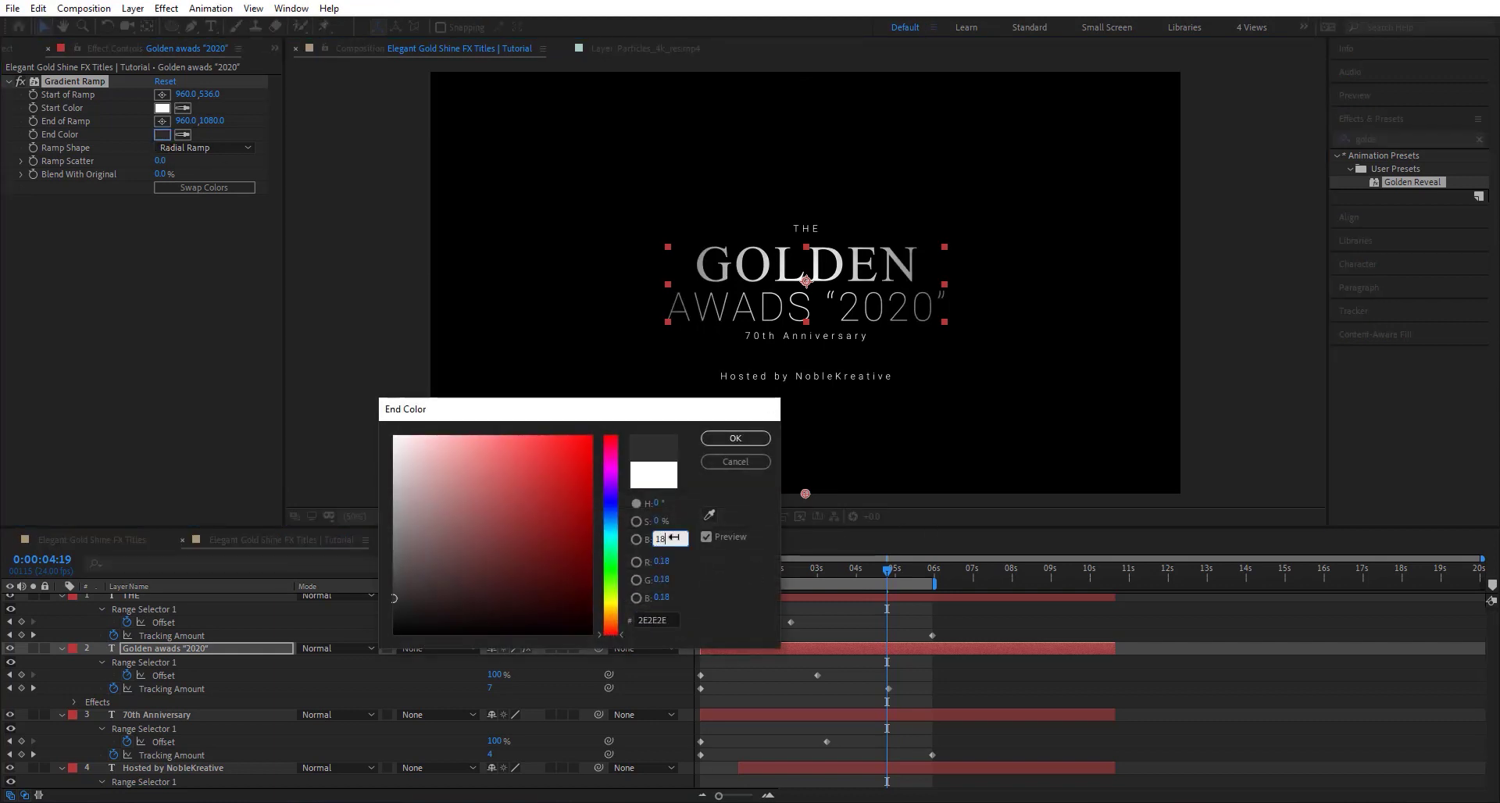
left_click(735, 438)
mouse_move(806, 493)
left_mouse_down()
mouse_move(815, 387)
mouse_move(812, 509)
left_mouse_up()
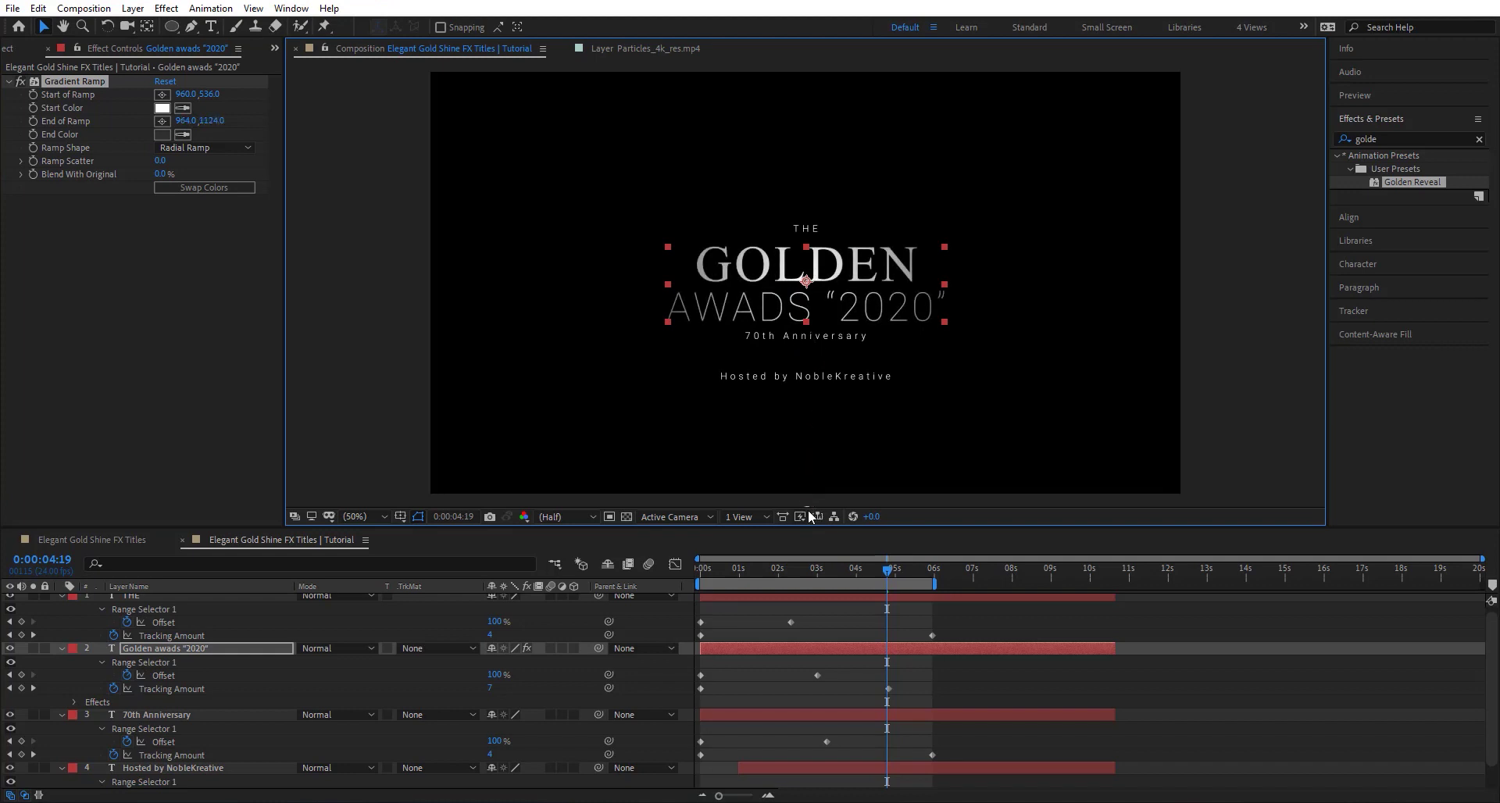
- Copy the Gradient Ramp effect from the Golden awads "2020" layer onto the 70th Anniversary layer
left_click(69, 81)
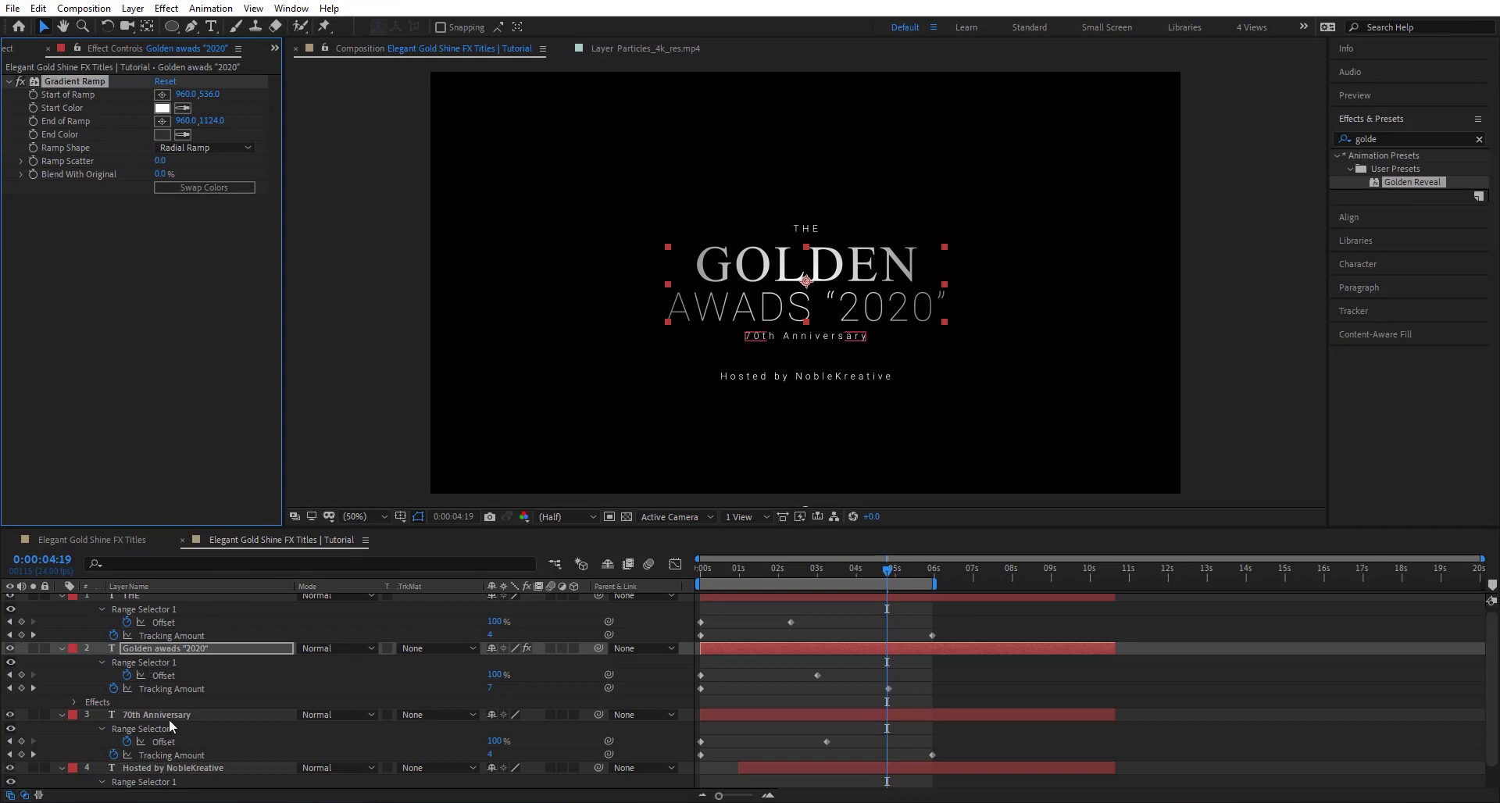
left_click(187, 701)
key("ctrl+d")
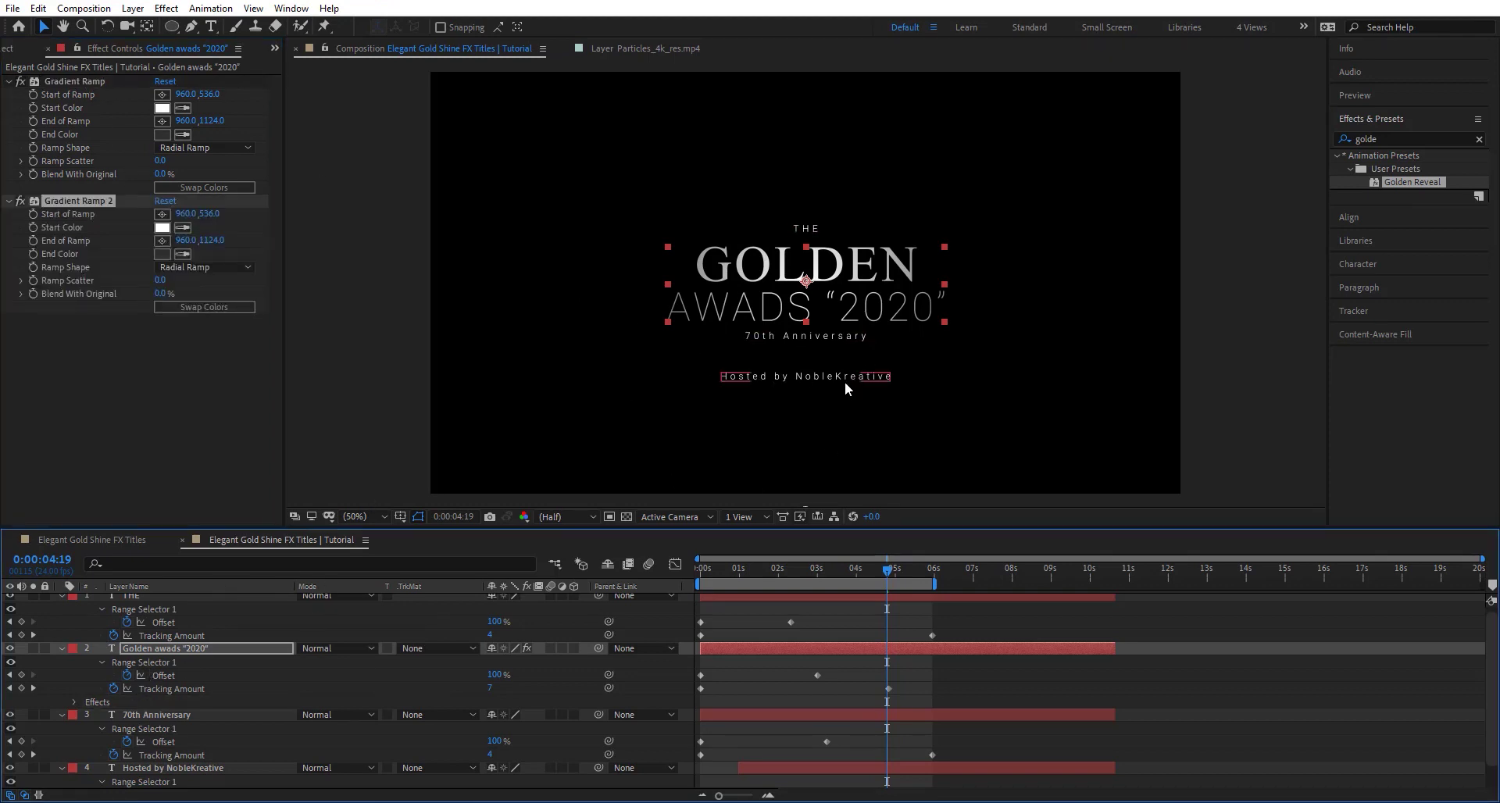
key("ctrl+x")
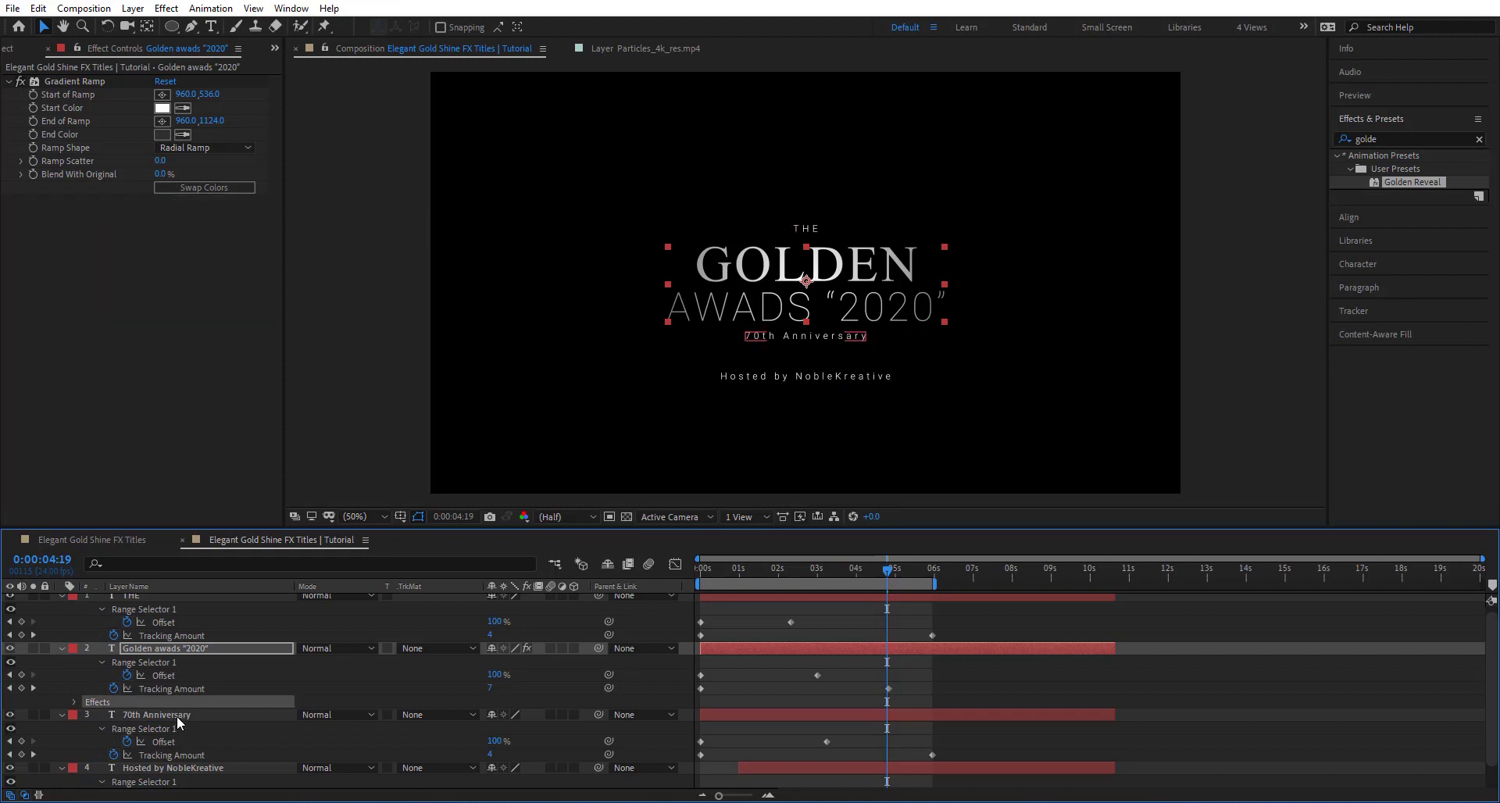
left_click(177, 716)
key("ctrl+v")
- Move the 70th Anniversary ramp's start to 960, 656 and its end to 960, 932, and compare the text with the effect off and on
left_click_drag(804, 286, 807, 346)
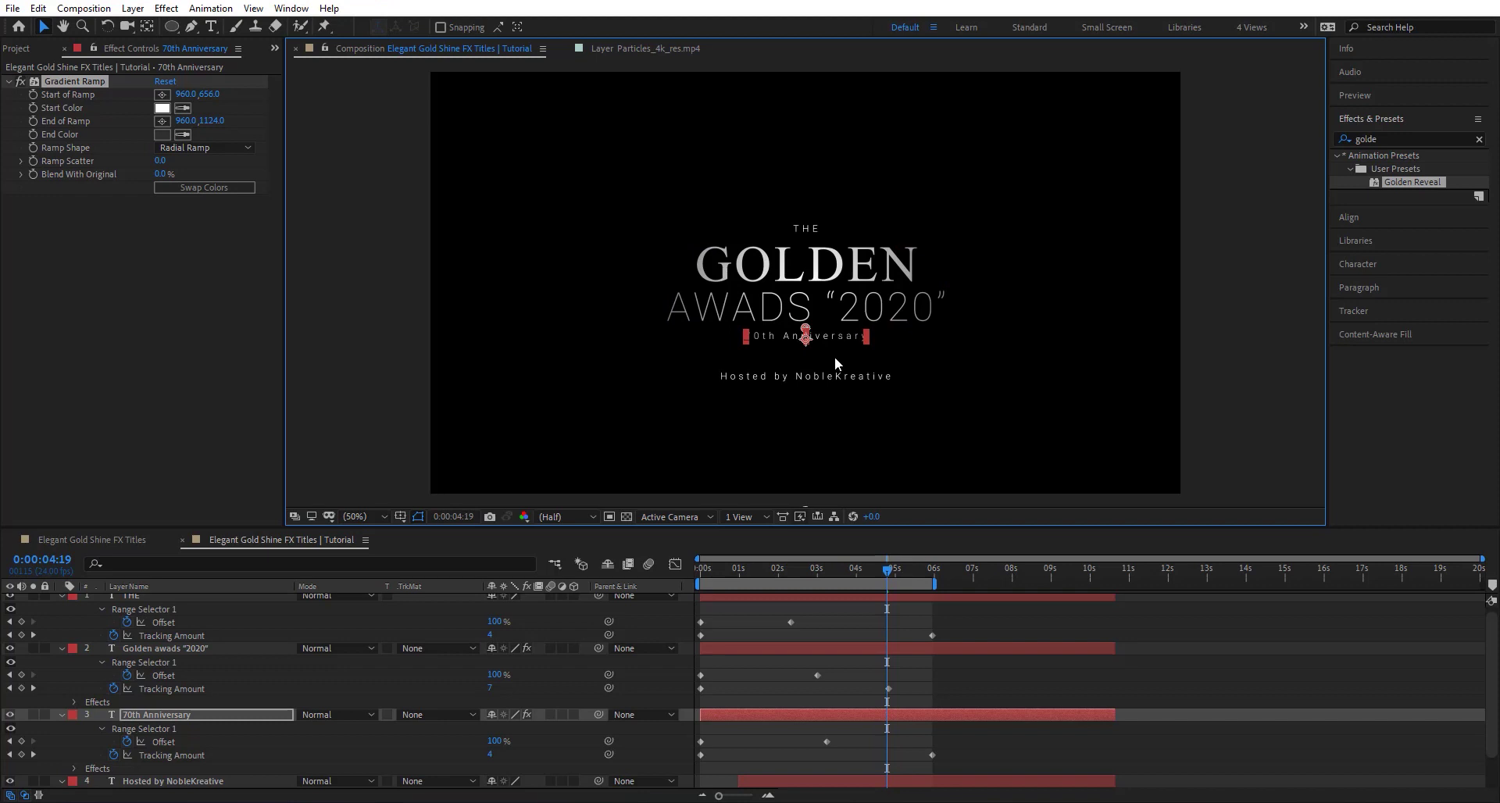
scroll(812, 402, "down", 1)
left_click_drag(813, 363, 812, 359)
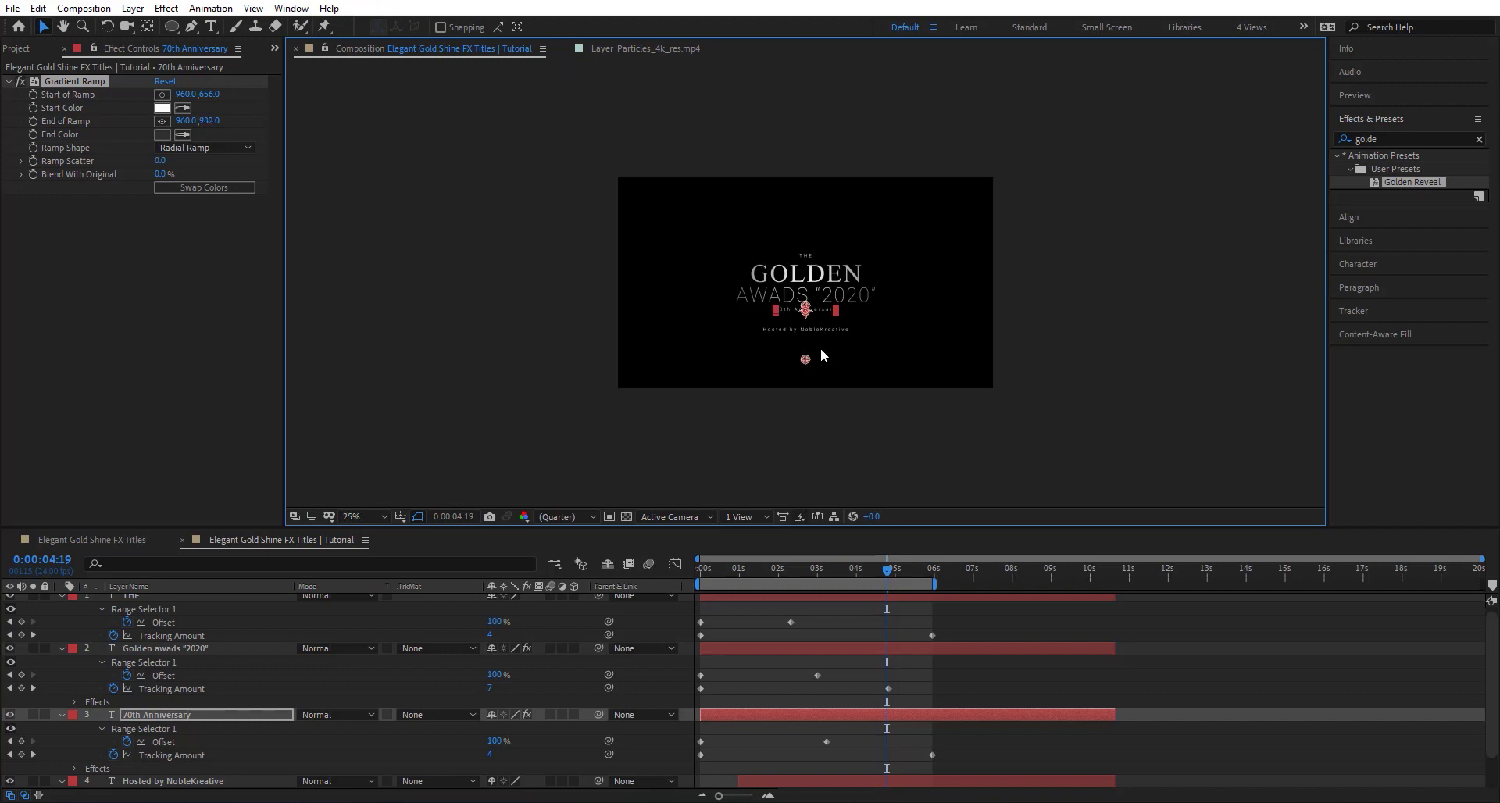
key("slash")
left_click(18, 82)
left_click(19, 82)
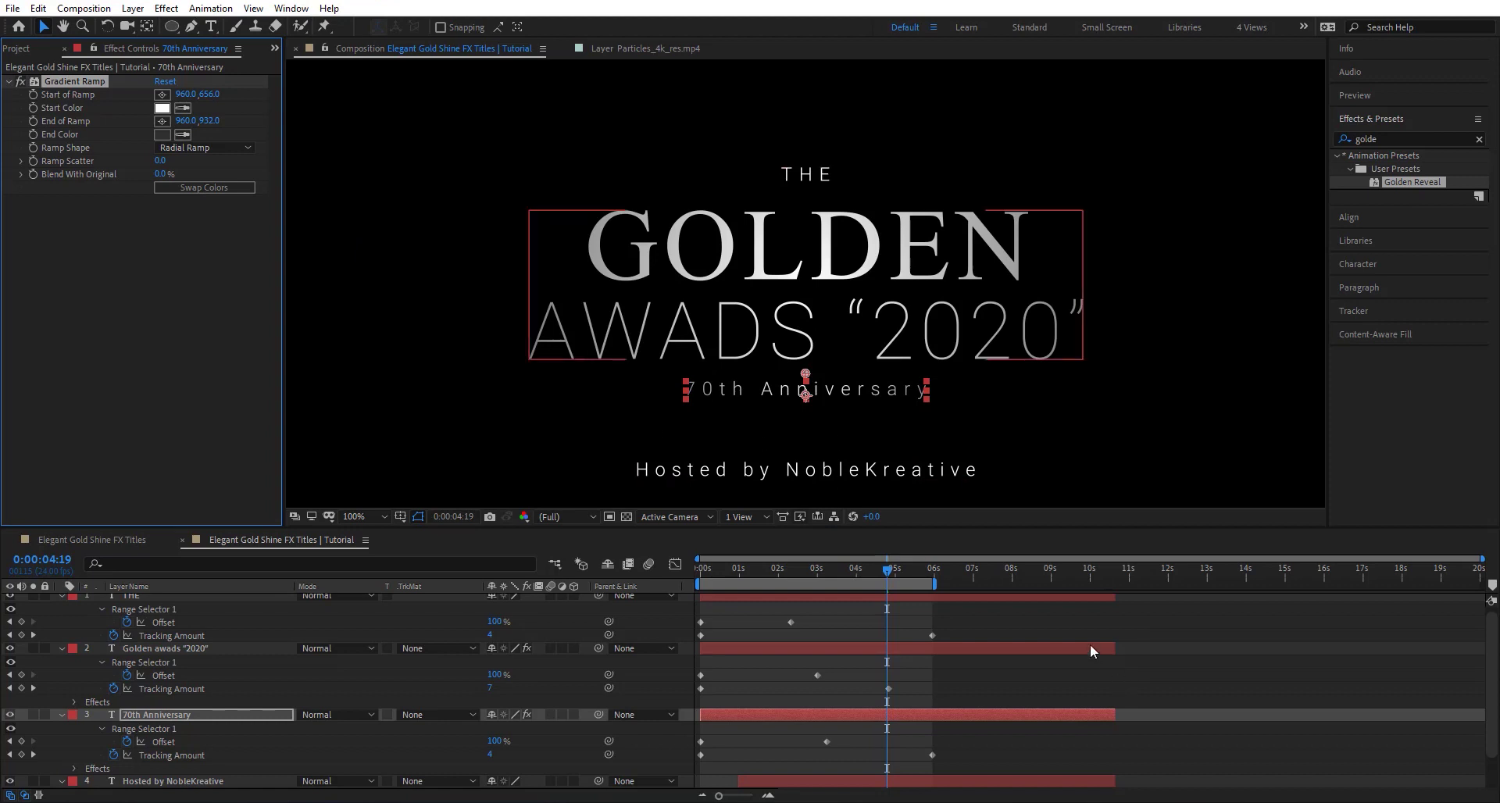
left_click(170, 623)
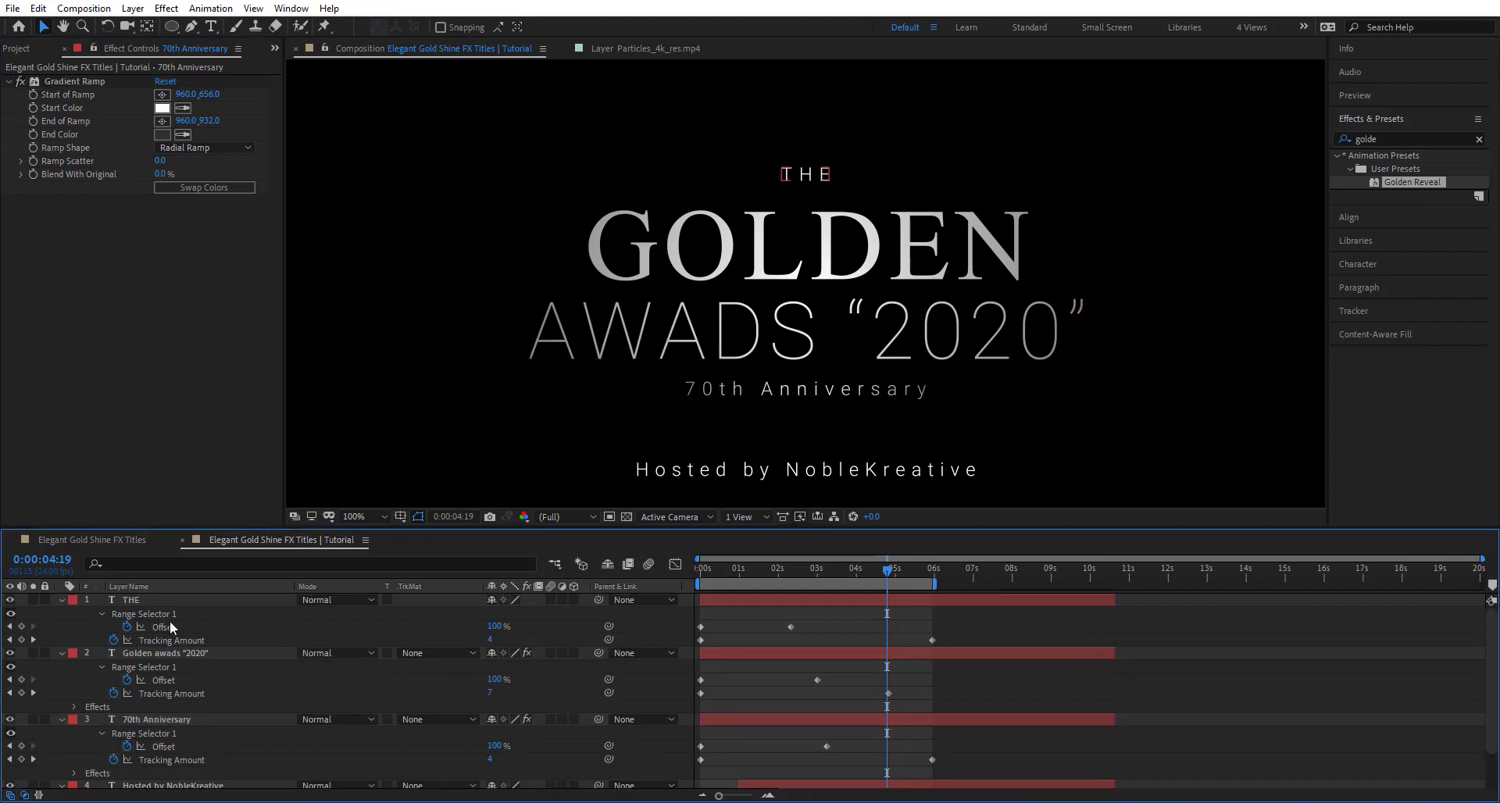
- Pre-compose all the title text layers into a new composition named Title 001
key("ctrl+a")
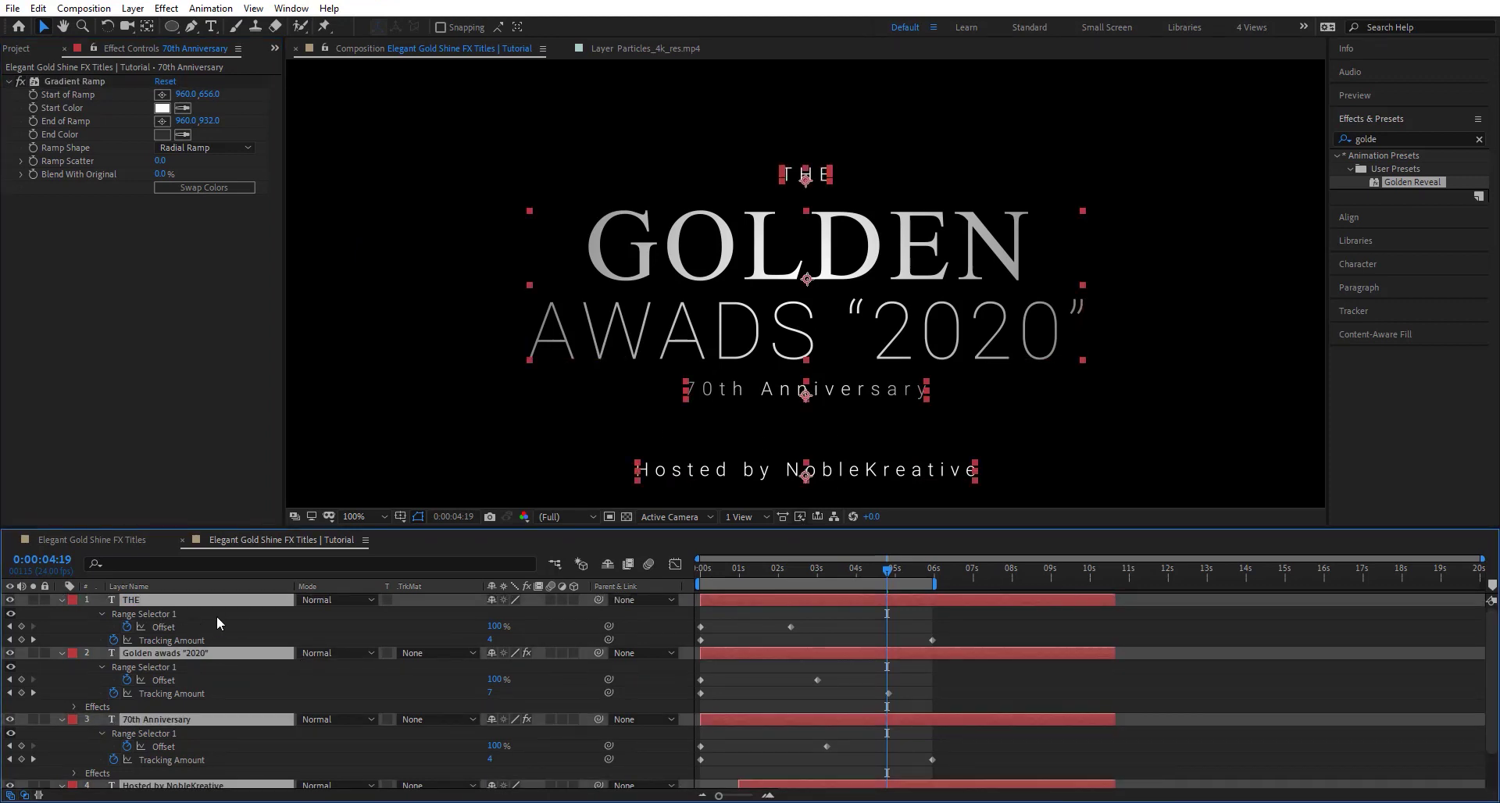
key("ctrl+shift+c")
type("Titl")
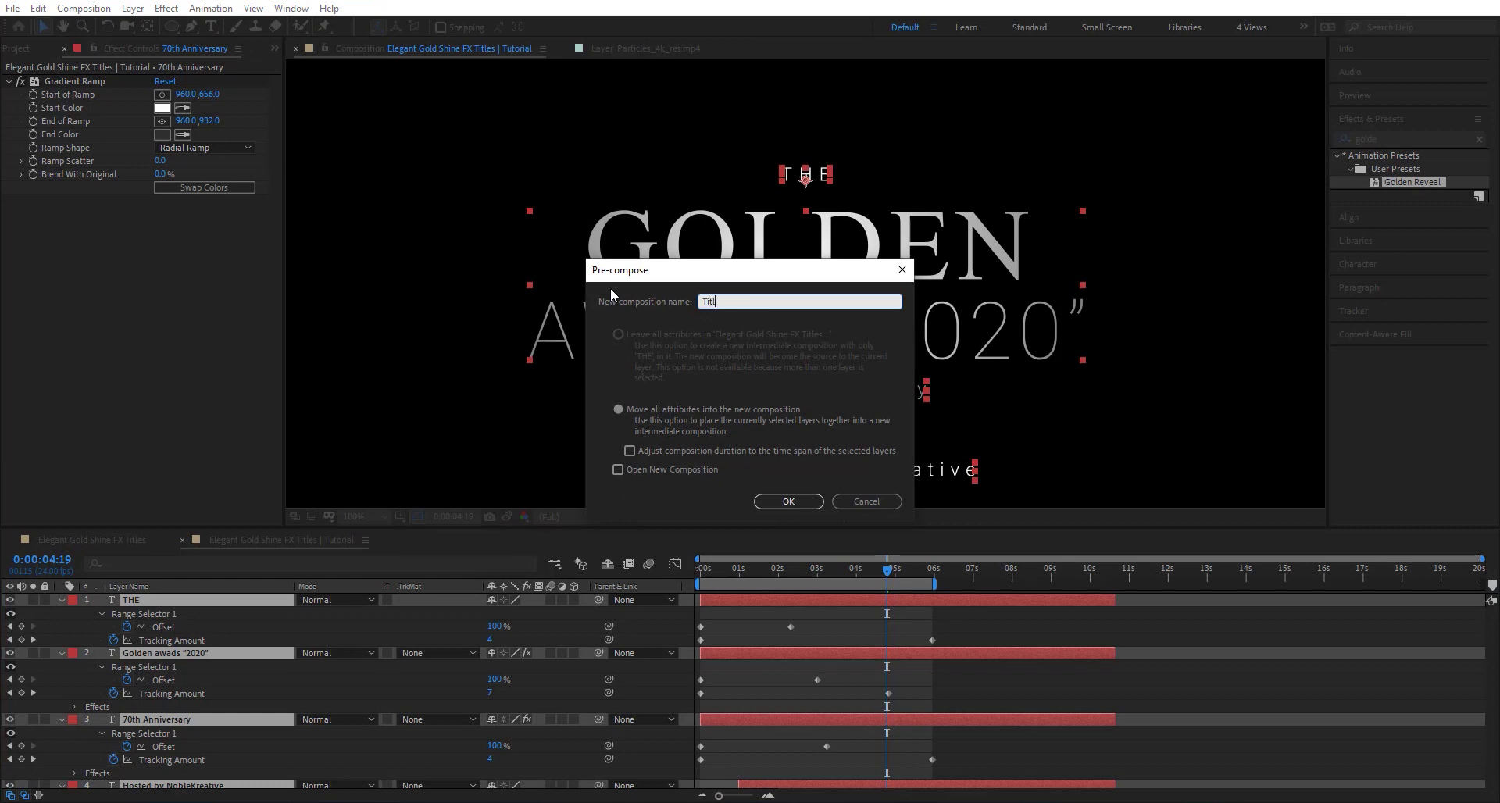
type("e 001")
left_click(795, 498)
- Add an adjustment layer above the Title 001 layer and name it Light Rays
left_click_drag(734, 575, 789, 570)
key("comma")
key("period")
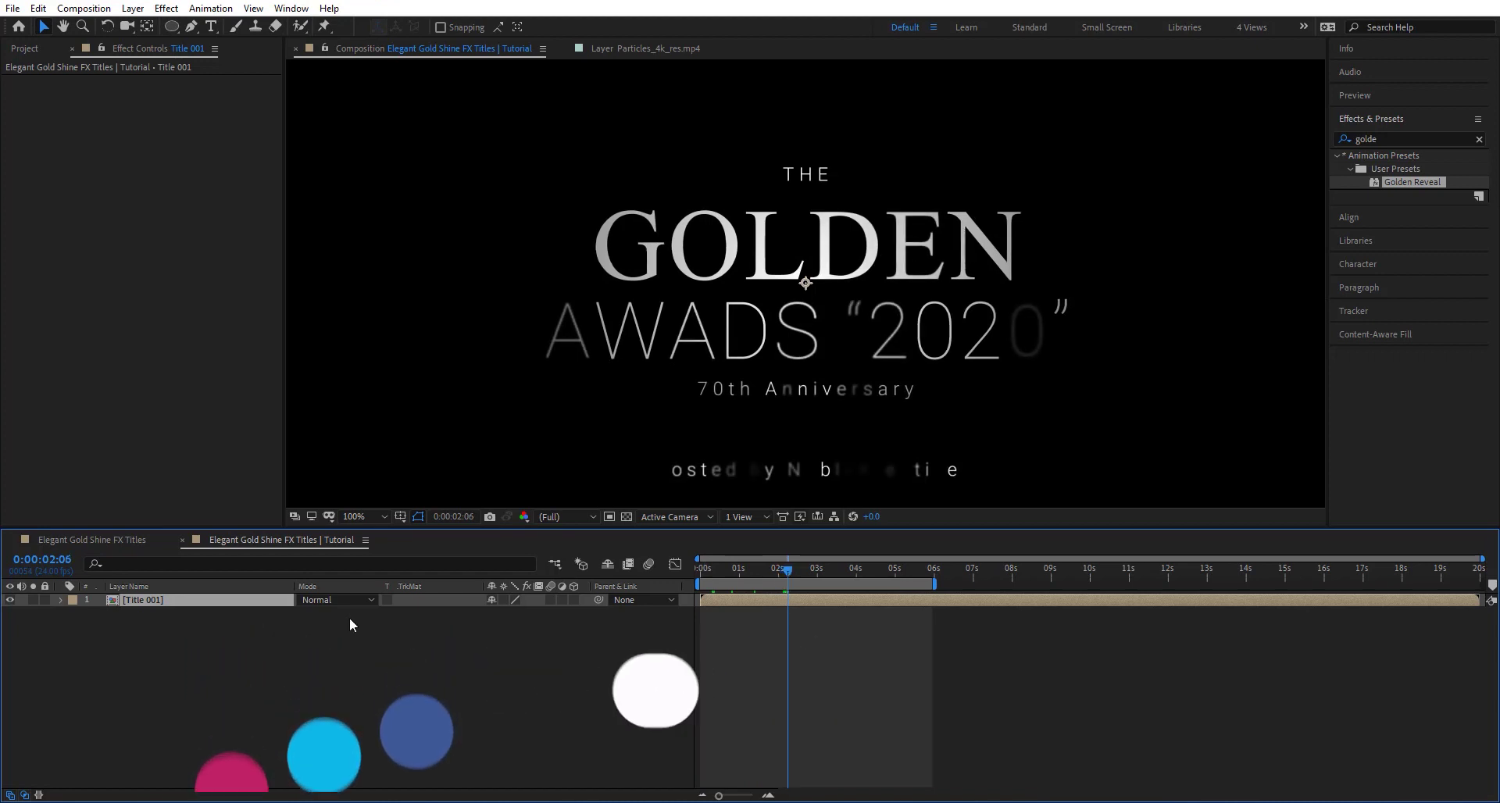
key("ctrl+alt+y")
key("Return")
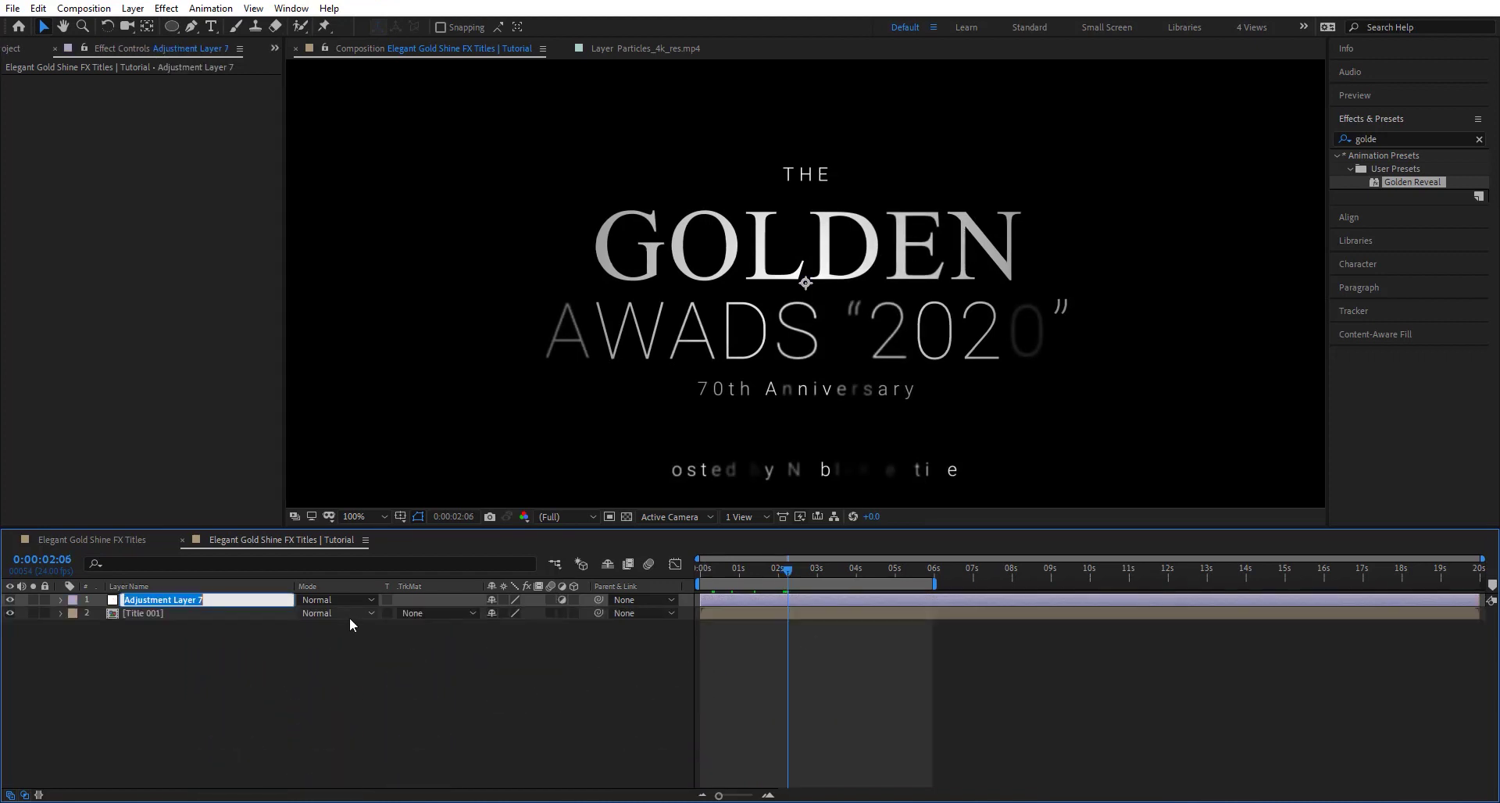
type("Light Rays")
key("Return")
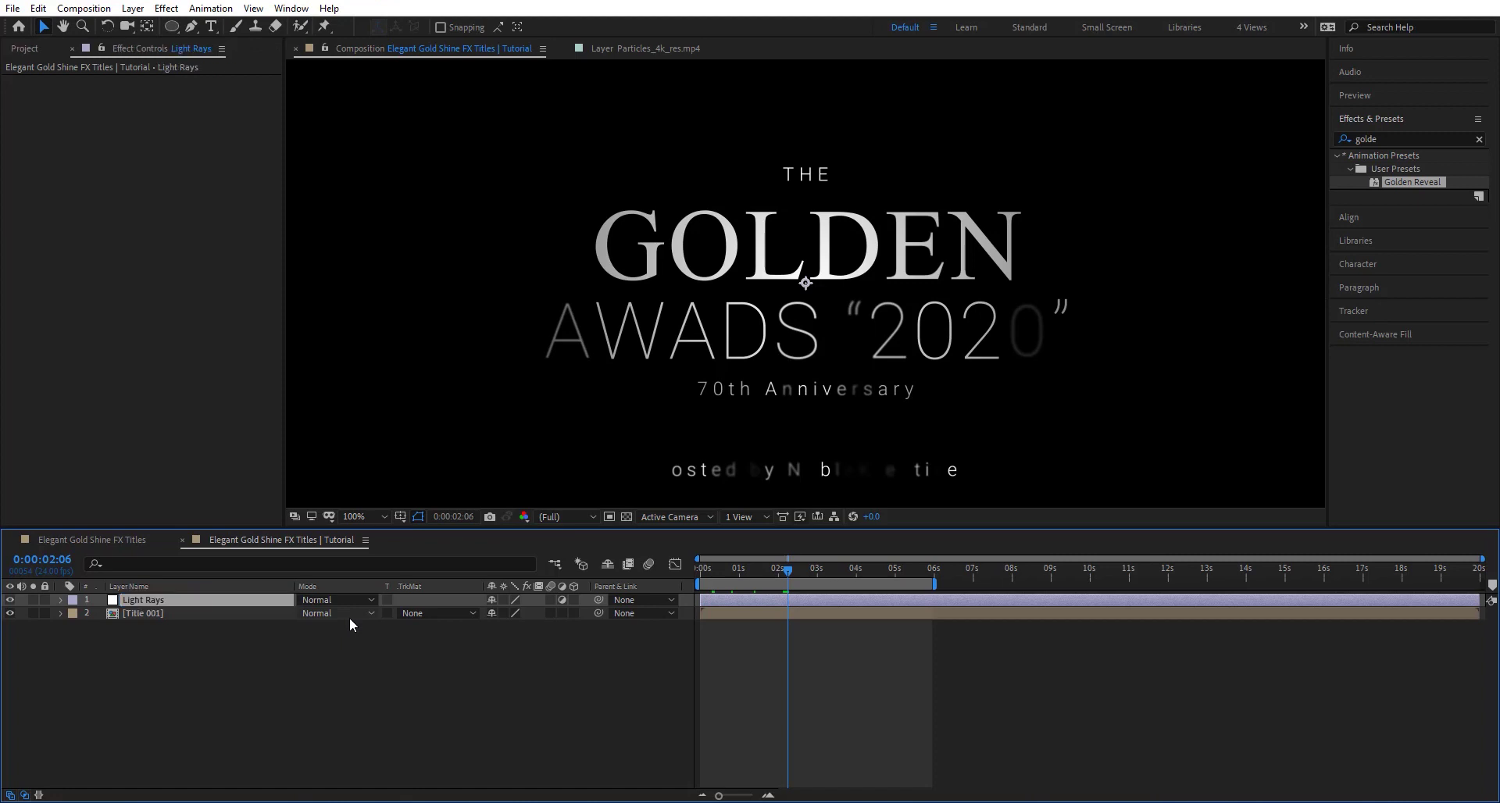
- Apply the CC Radial Fast Blur effect to the Light Rays layer and view the whole frame at 50%
key("ctrl+space")
type("cc ra")
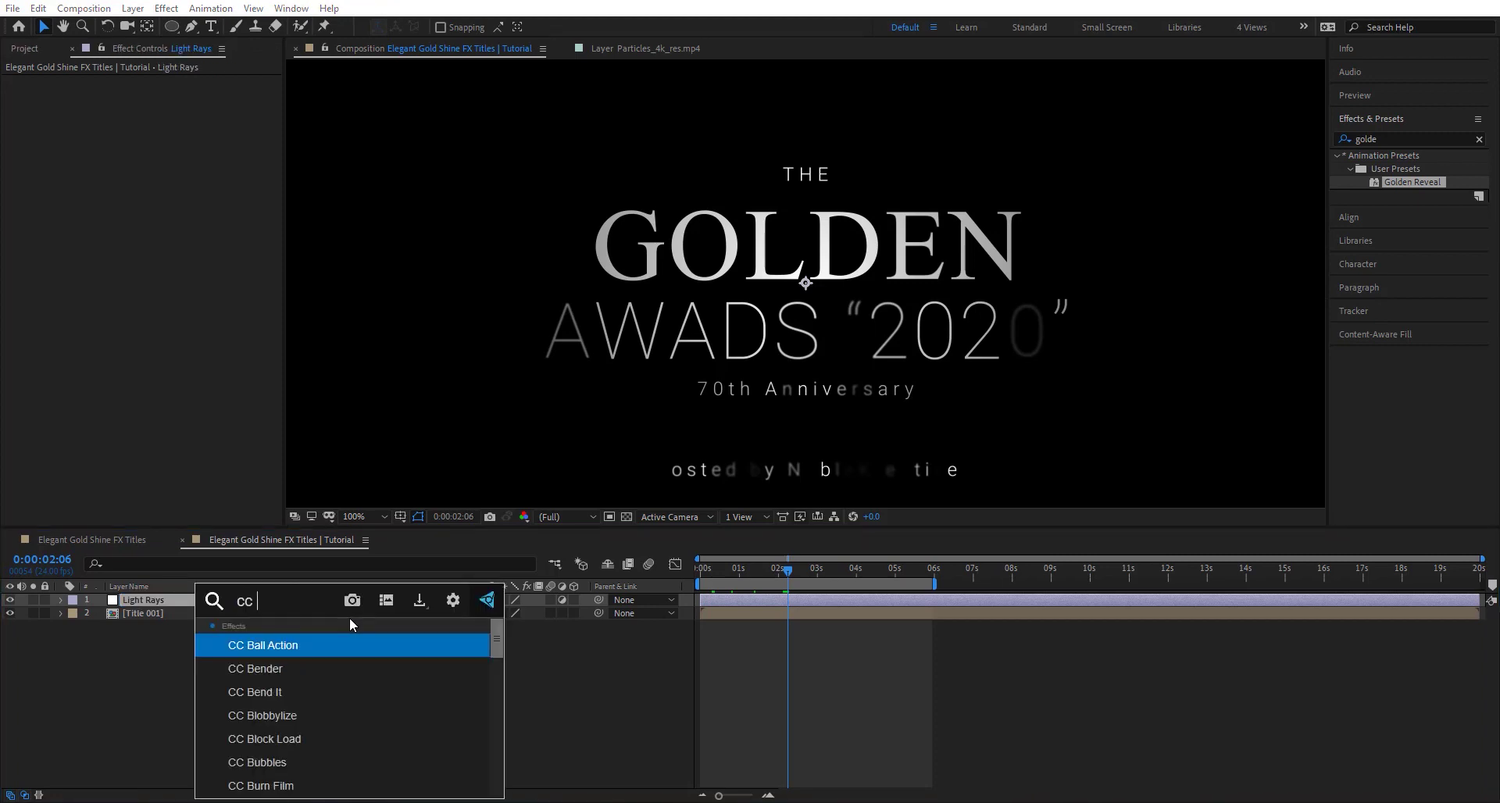
key("Down")
key("Return")
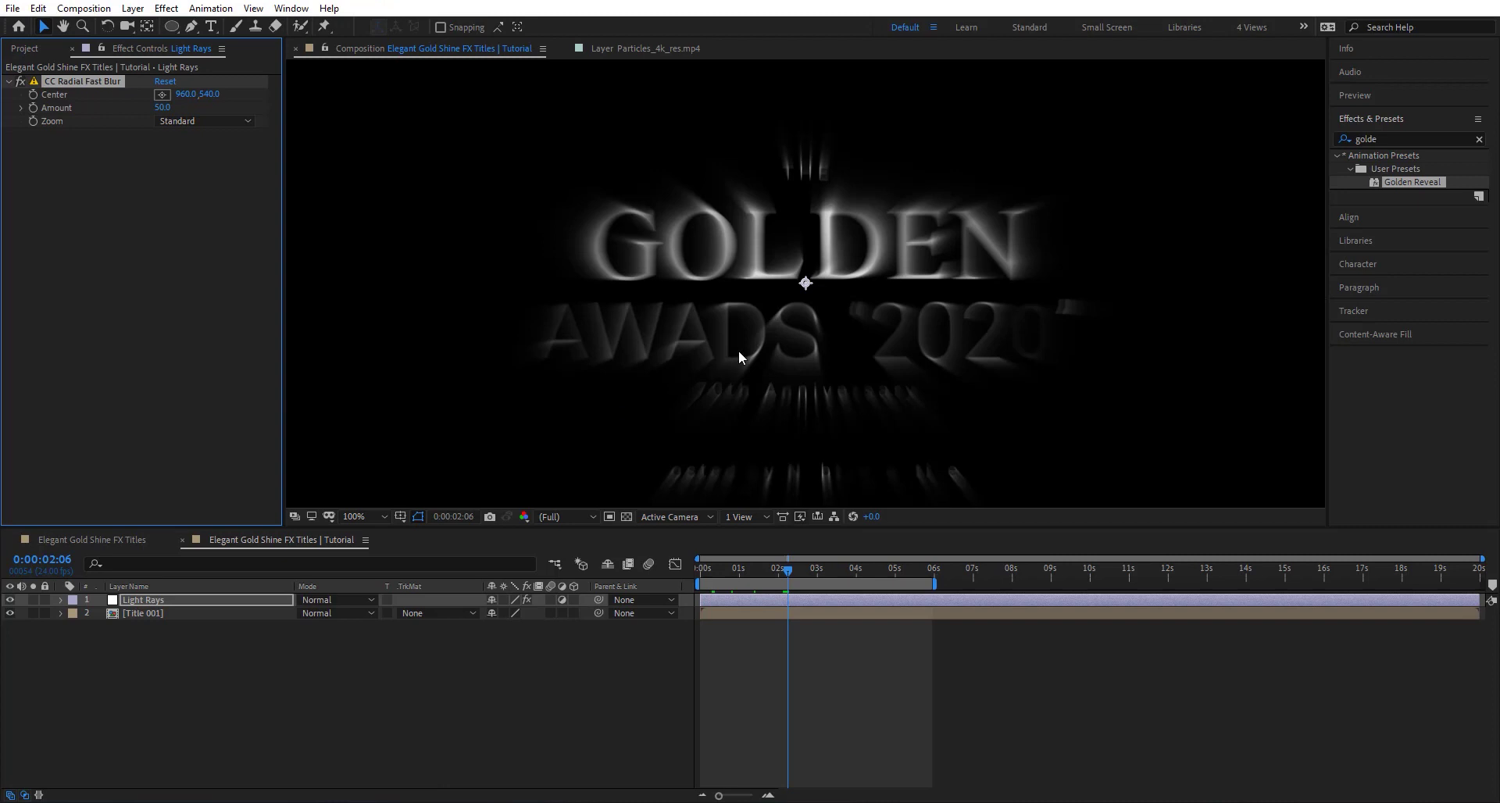
scroll(779, 328, "down", 2)
left_click(895, 665)
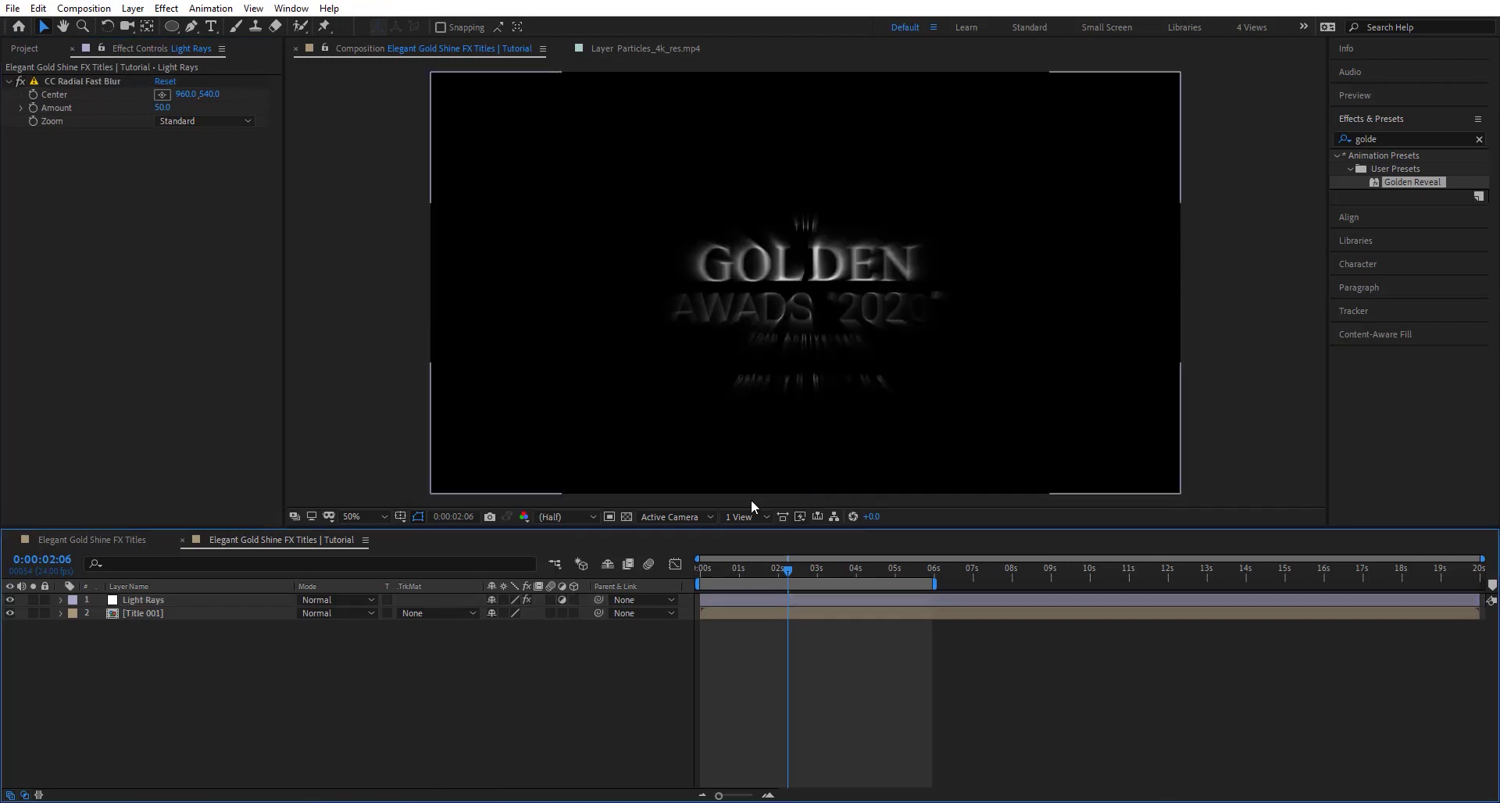
mouse_move(785, 570)
left_mouse_down()
mouse_move(708, 576)
mouse_move(860, 574)
mouse_move(787, 582)
left_mouse_up()
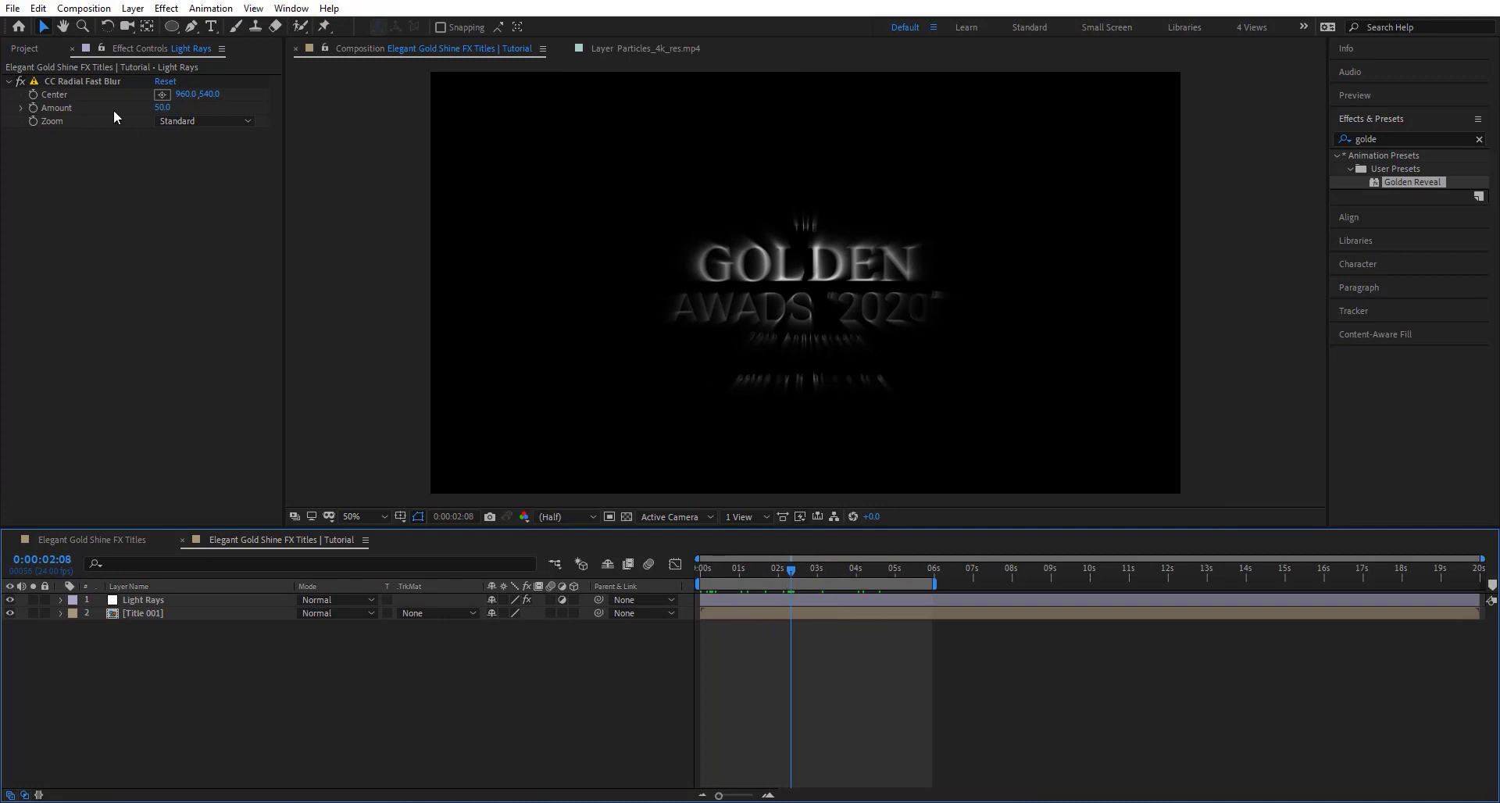
- Set the CC Radial Fast Blur's Zoom to Brightest and its Amount to 95, and check the rays at about 3:12
left_click(190, 121)
left_click(200, 155)
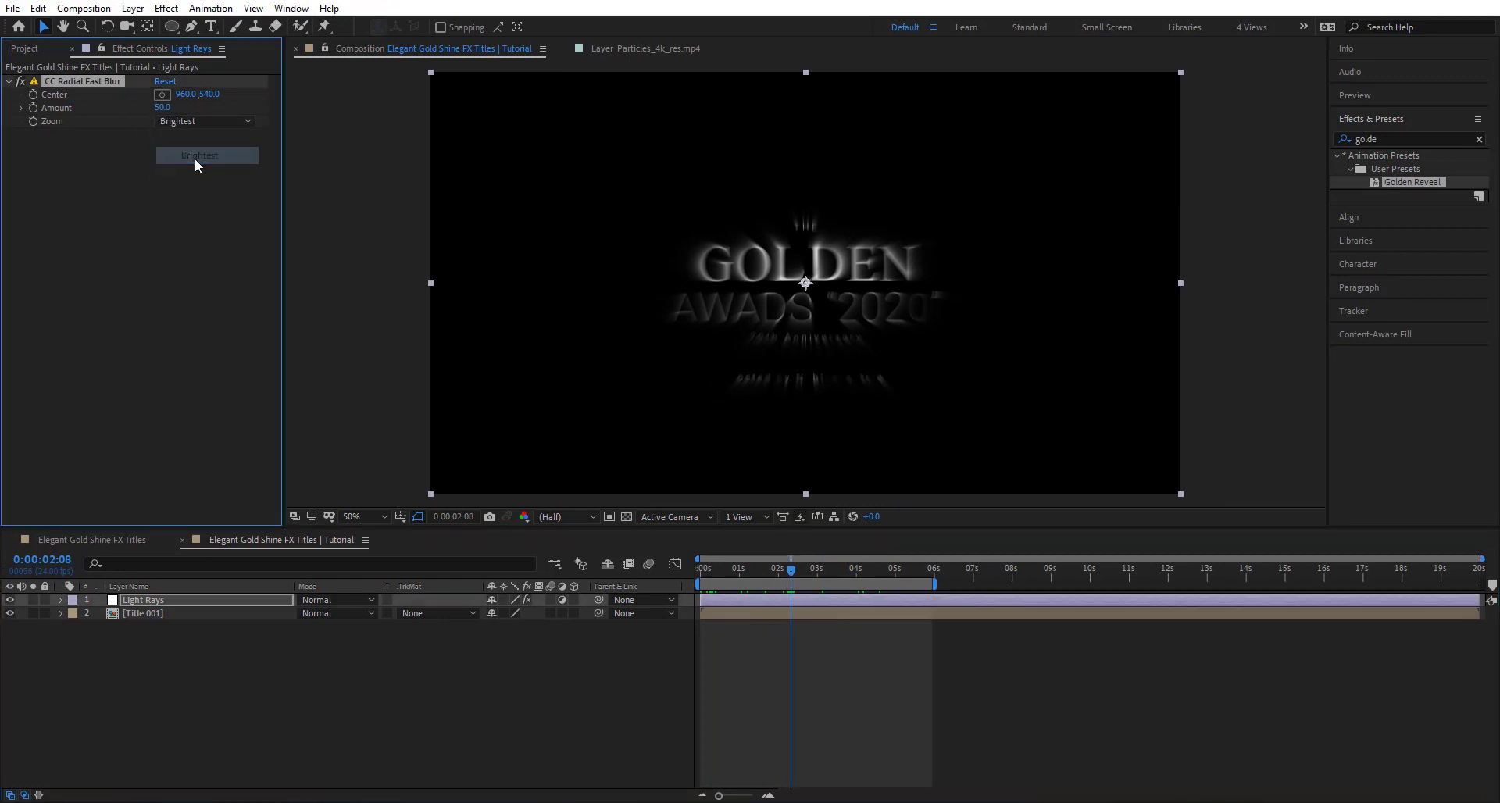
left_click(161, 107)
type("95")
key("Return")
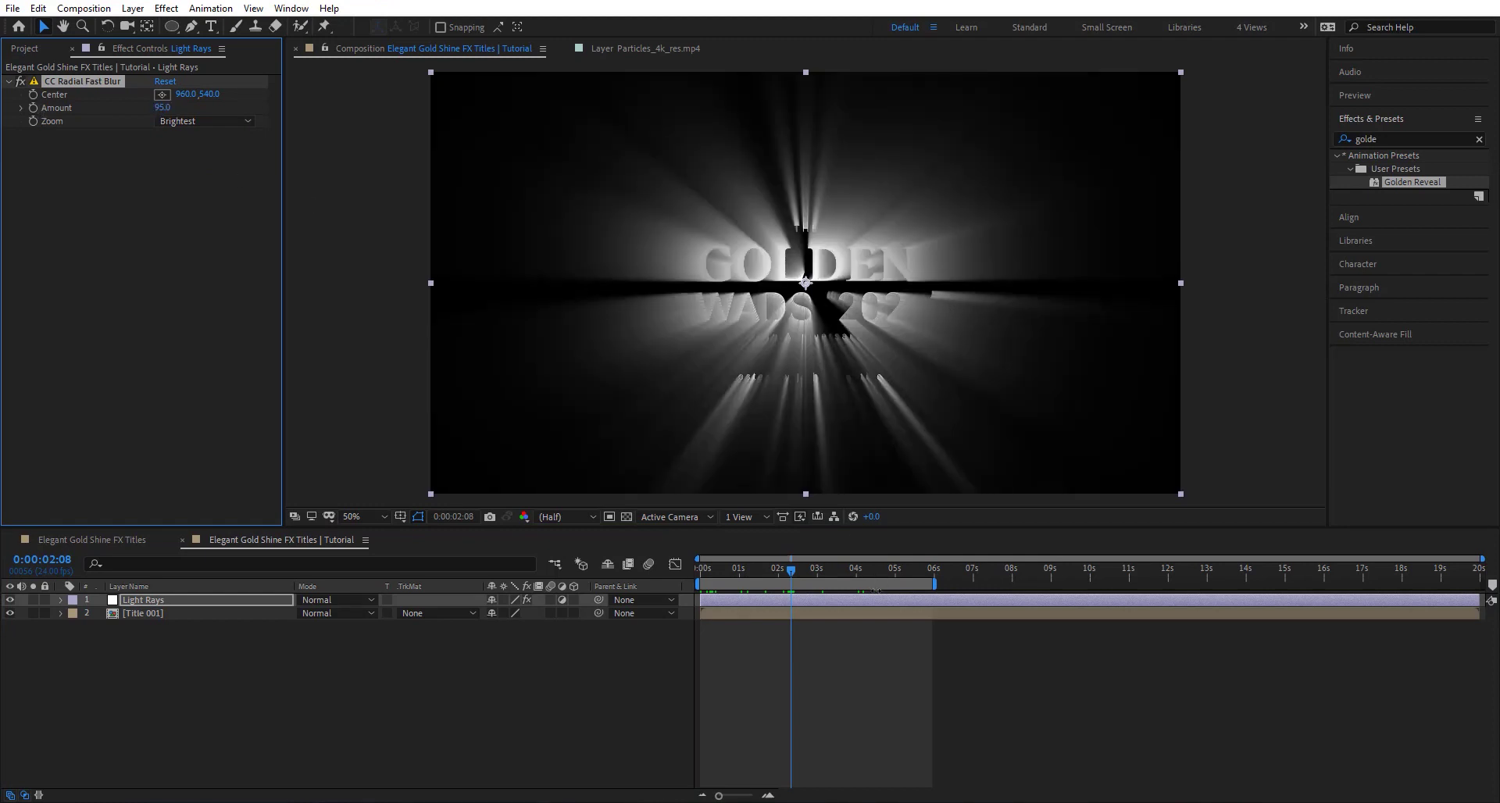
left_click_drag(791, 577, 836, 580)
- Add a Curves effect to Light Rays and pull the RGB curve's midpoint down to darken the rays
key("ctrl+space")
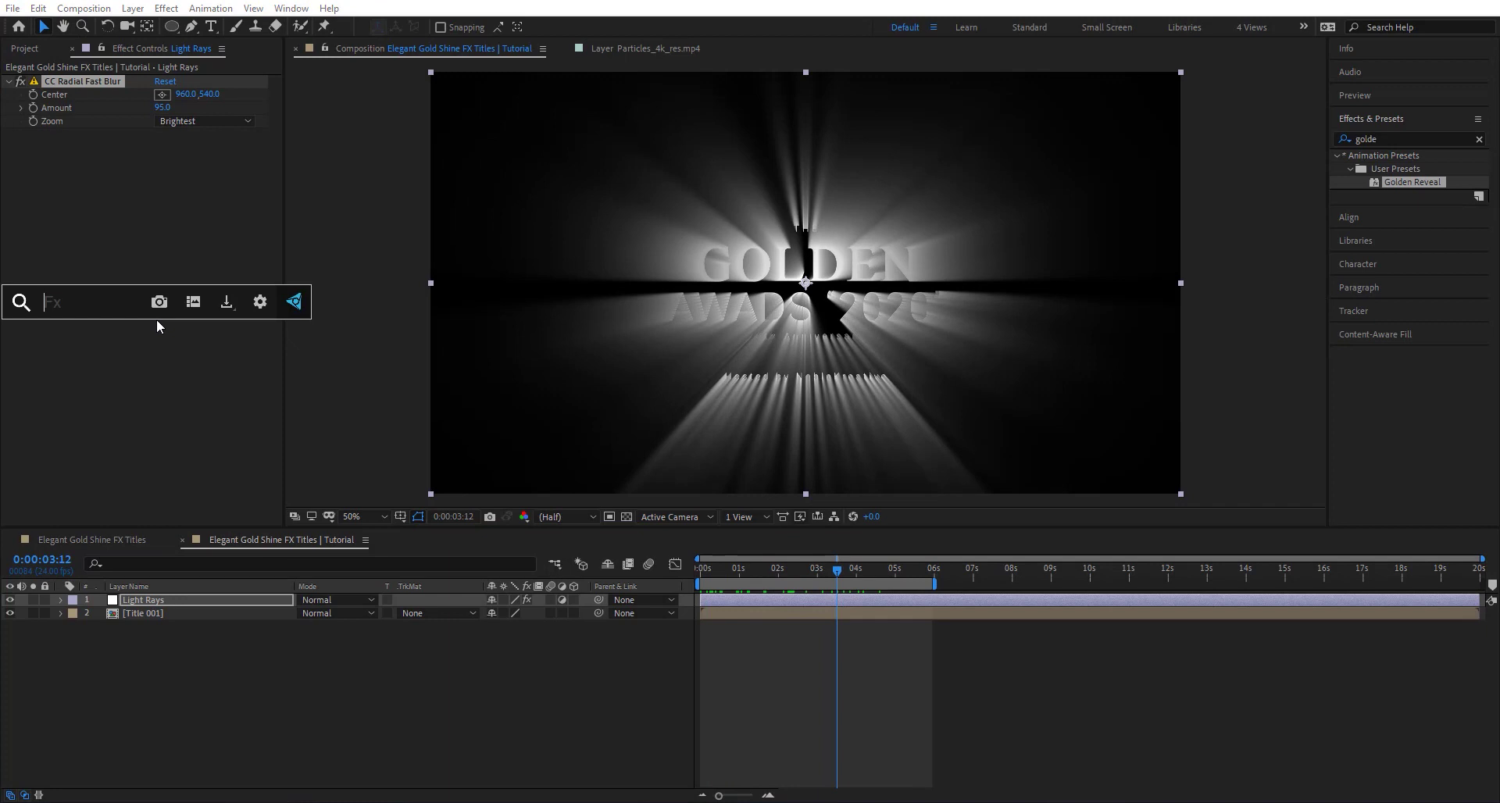
type("cur")
key("Return")
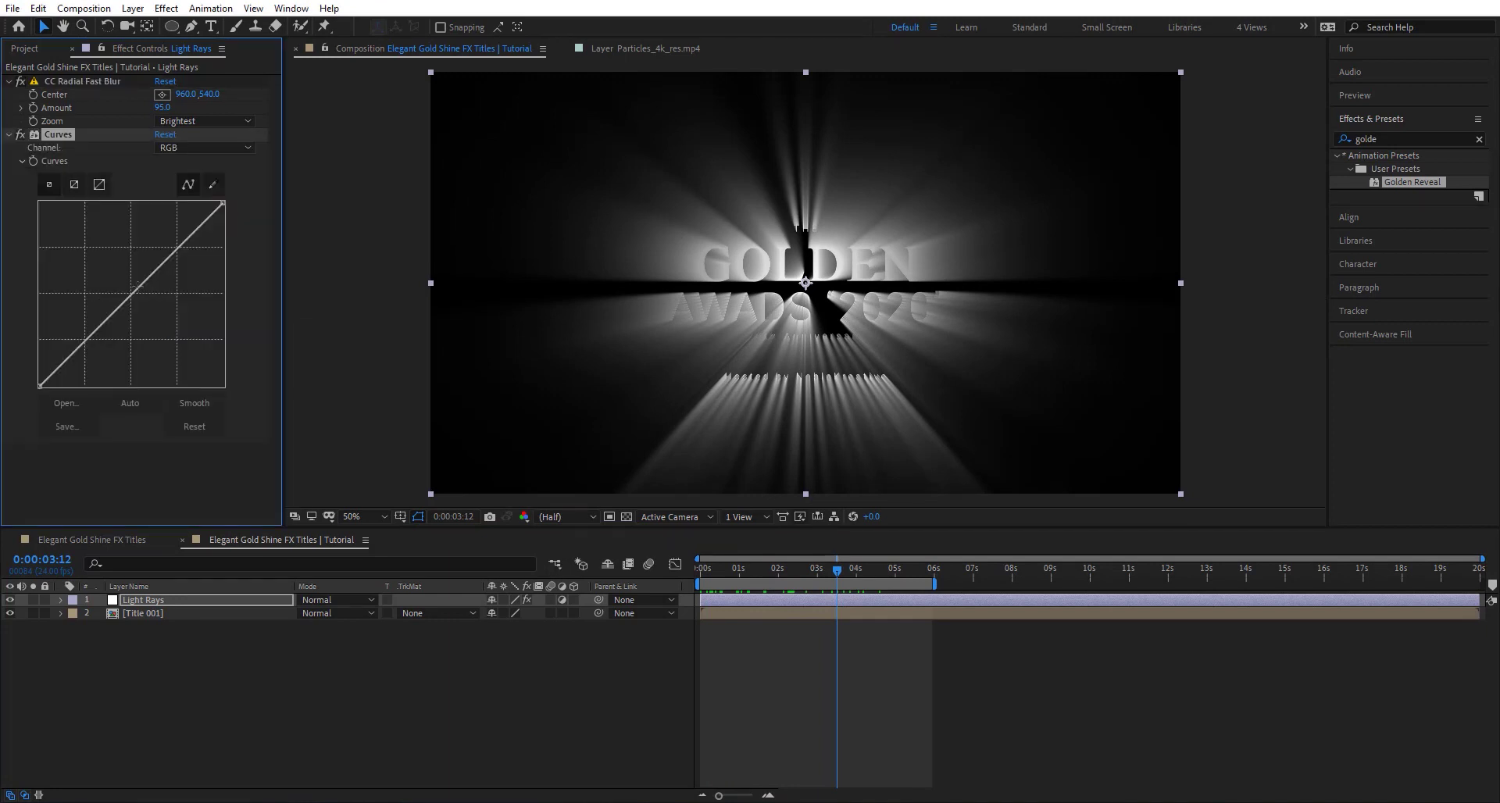
left_click_drag(138, 289, 162, 307)
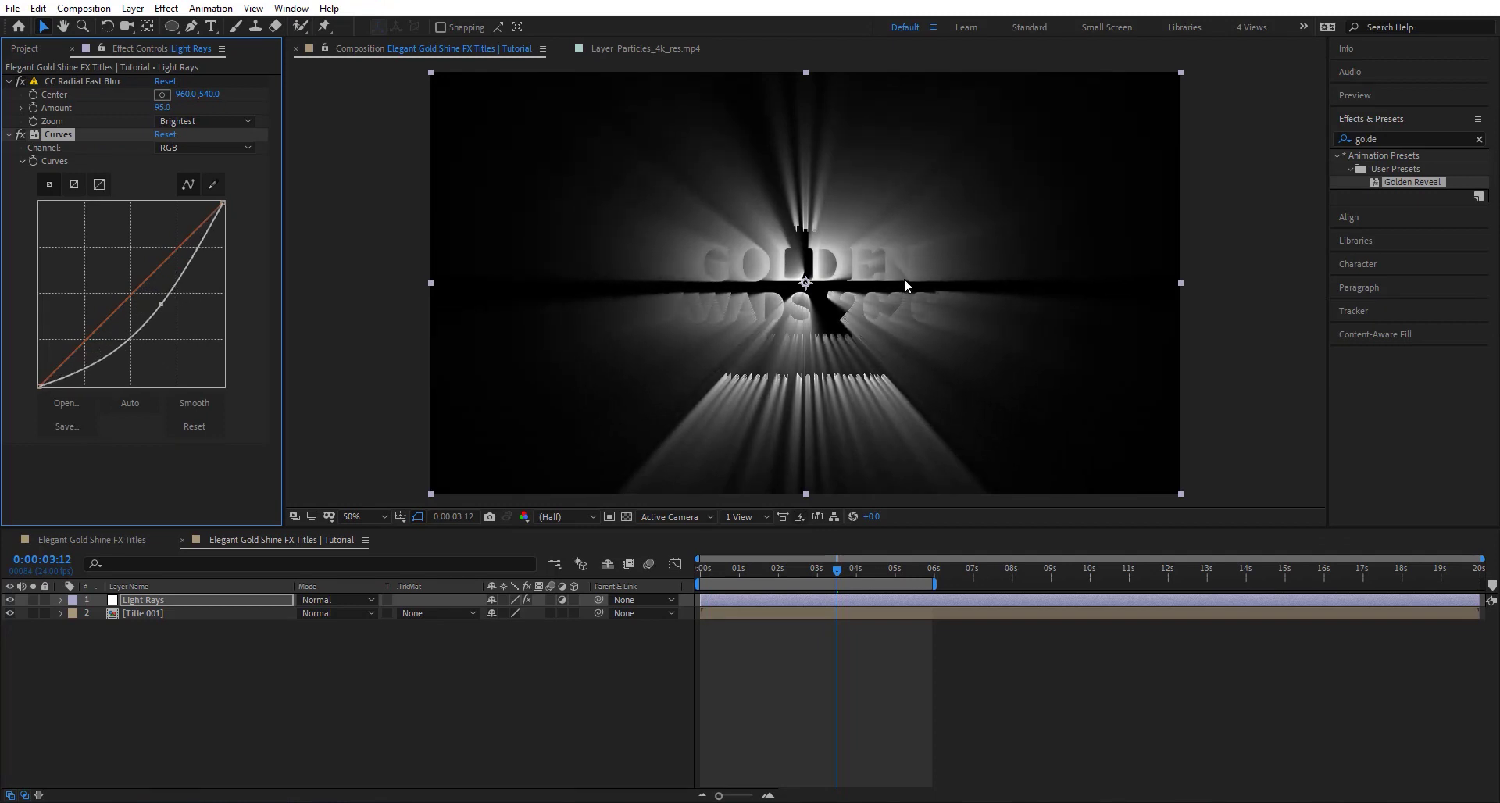
left_click(889, 631)
left_click(800, 601)
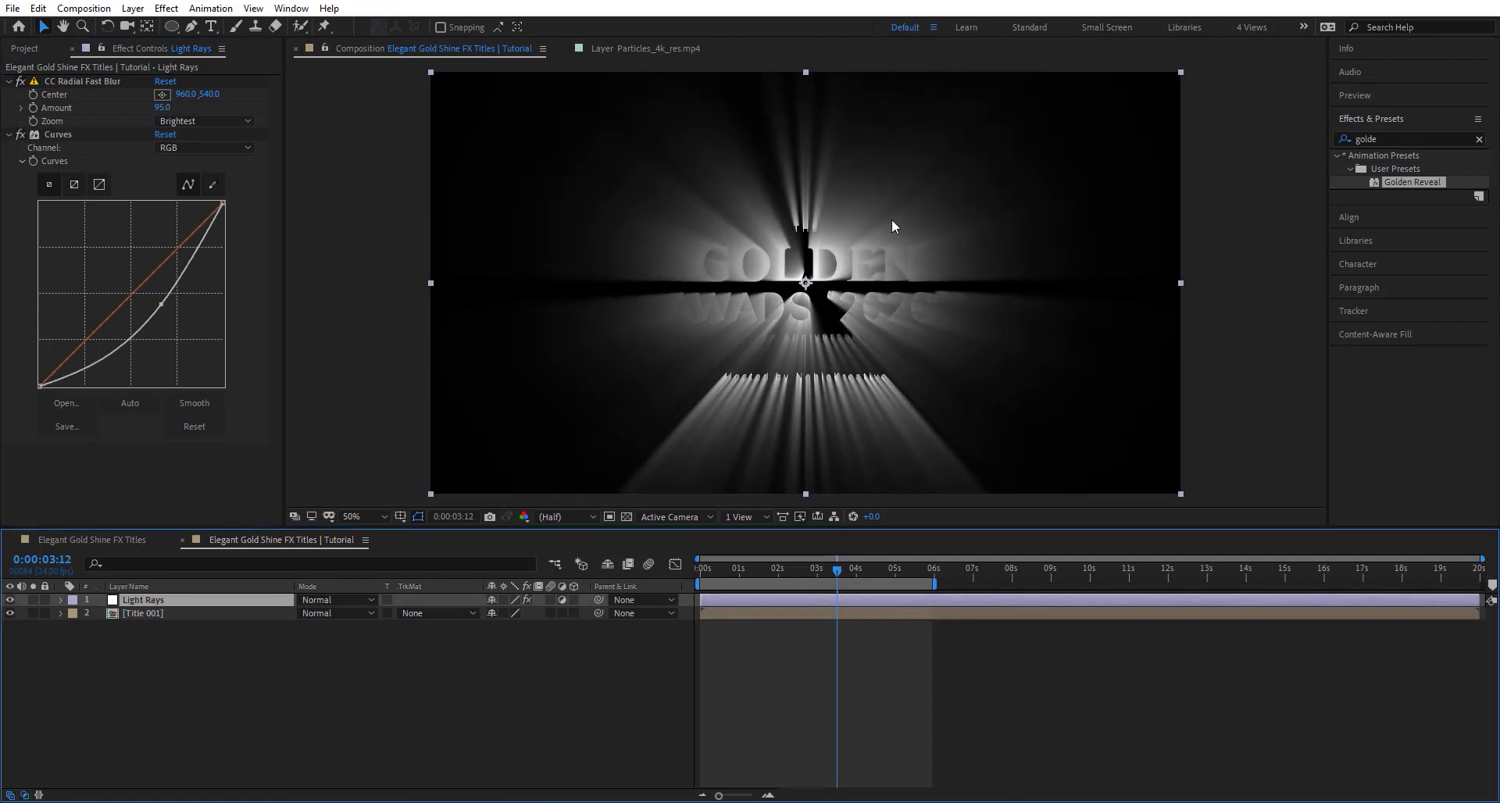
- Add a Fractal Noise effect to Light Rays and set its Contrast to 300
key("ctrl+space")
type("fra")
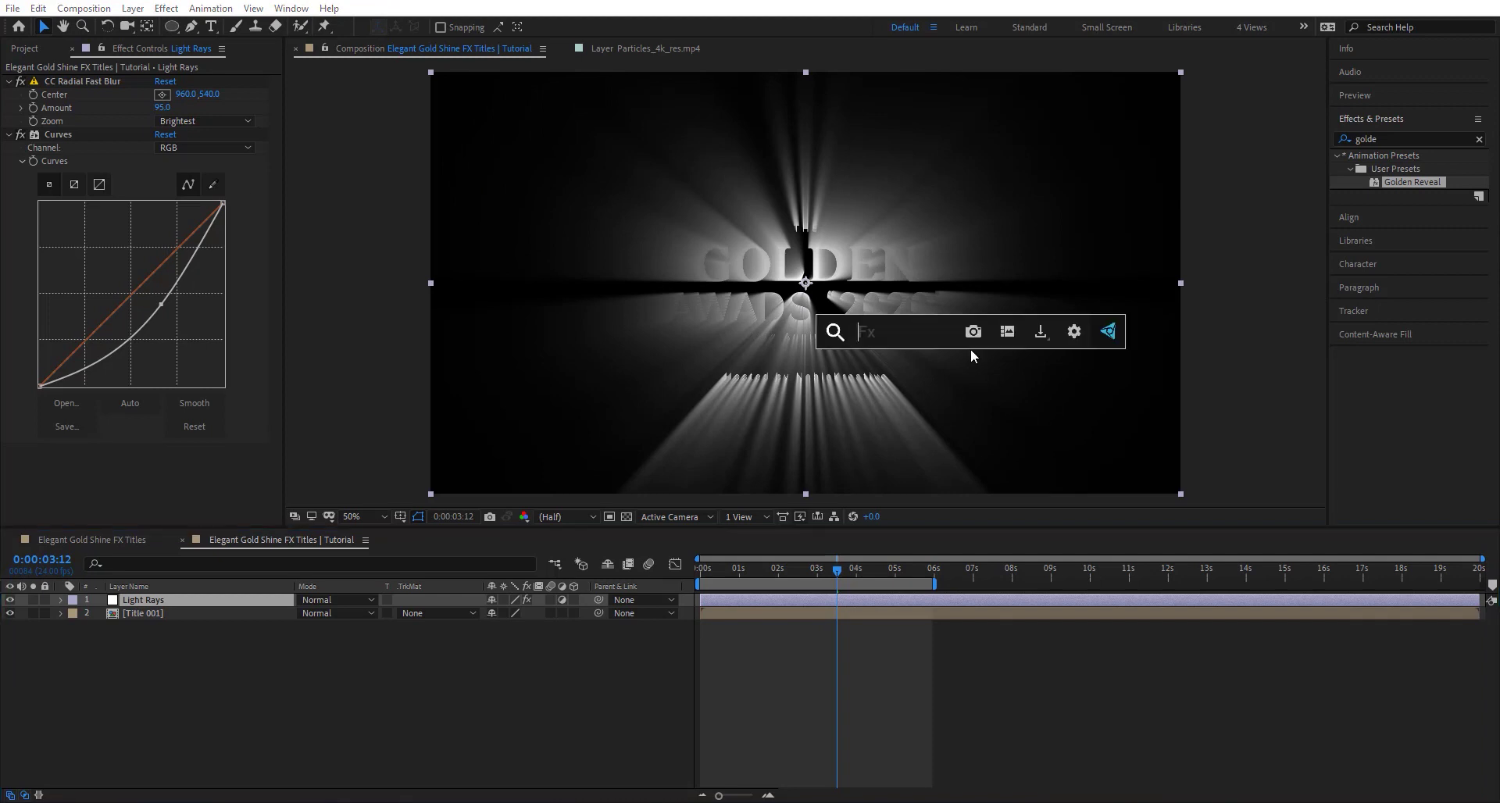
key("Down")
key("Return")
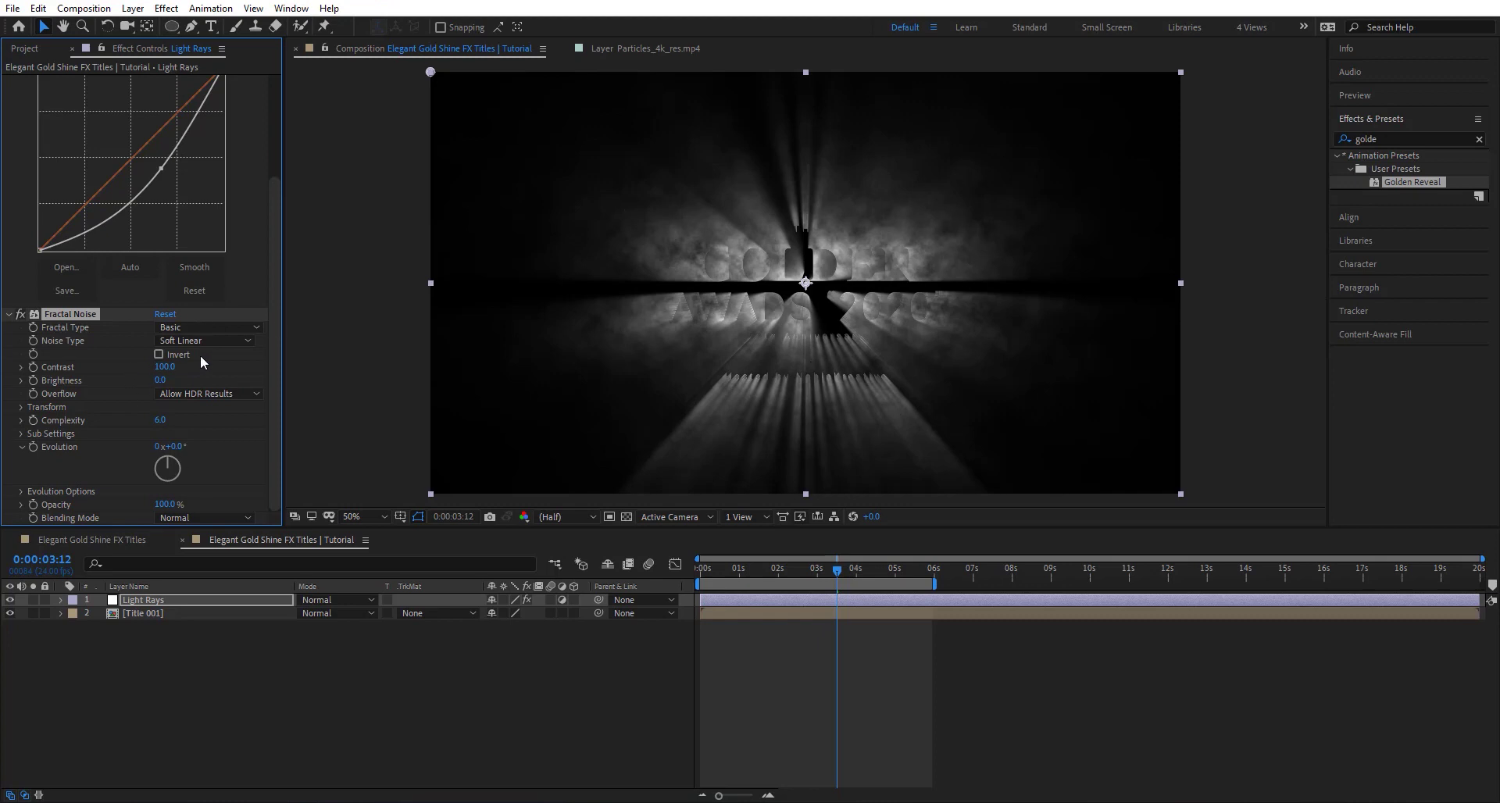
left_click(175, 368)
key("Return")
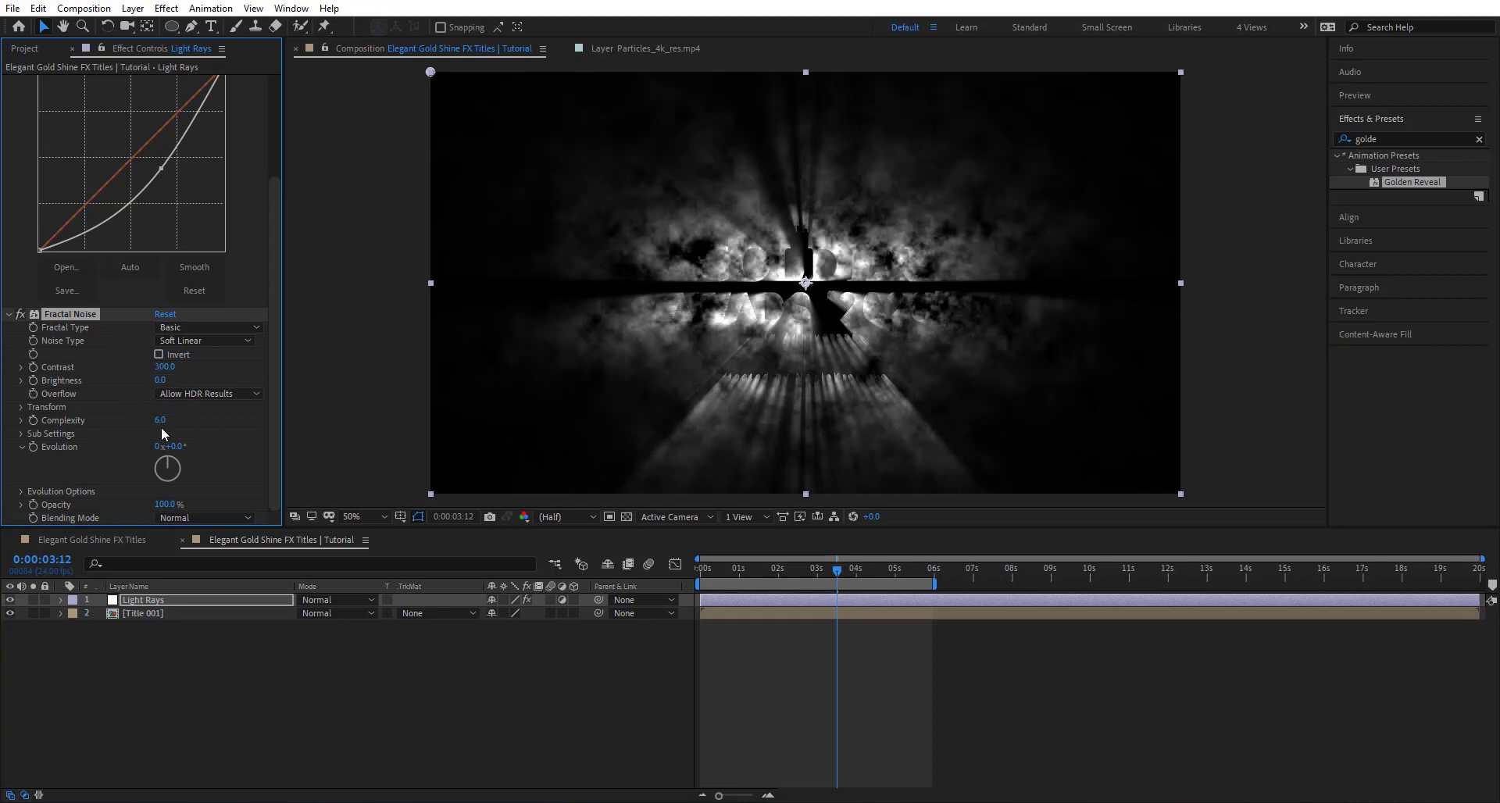
- Set the Fractal Noise Complexity to 1 and enlarge its Scale to about 396
left_click(162, 433)
left_click(160, 423)
type("1")
key("Return")
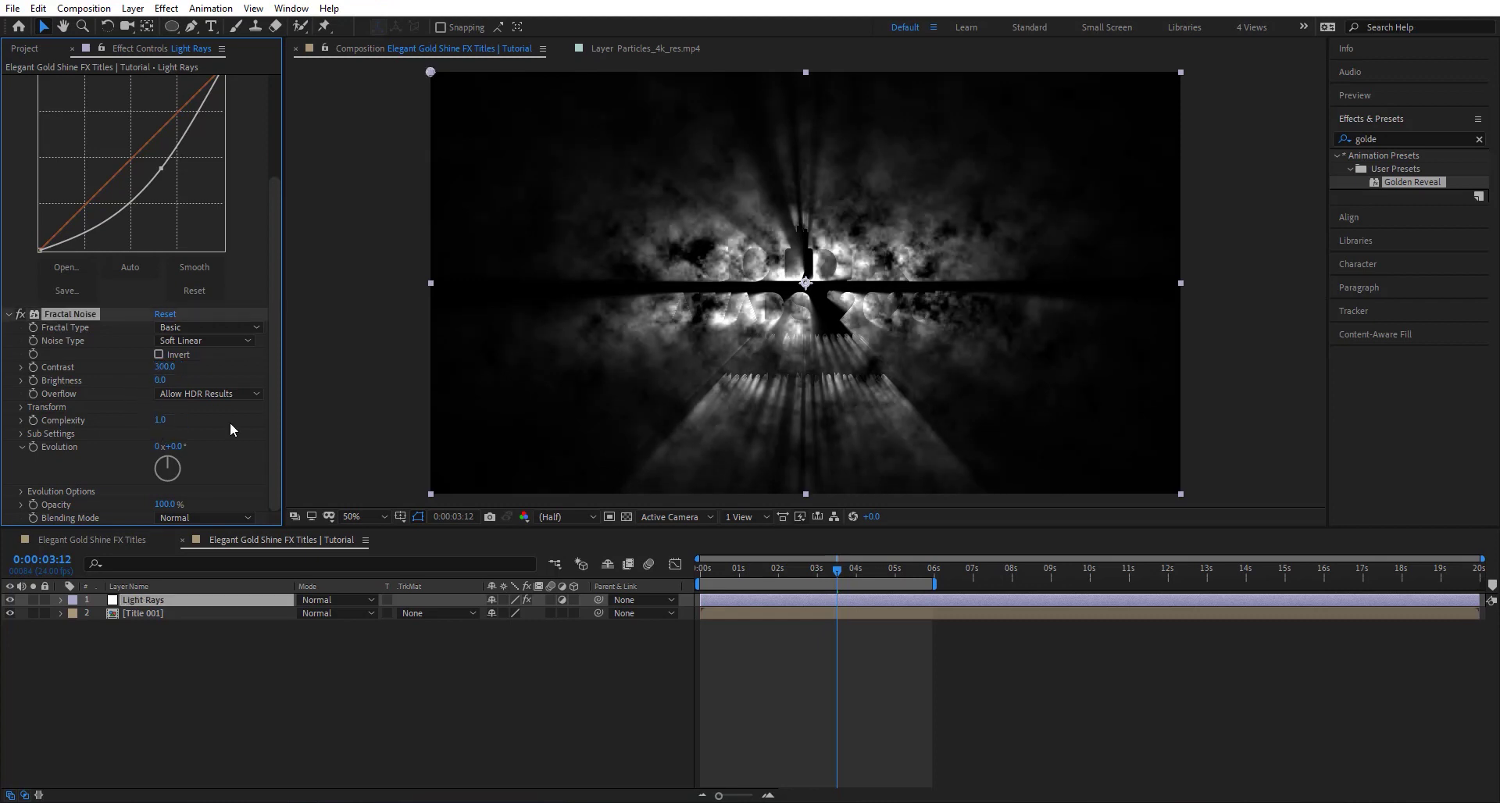
left_click(21, 407)
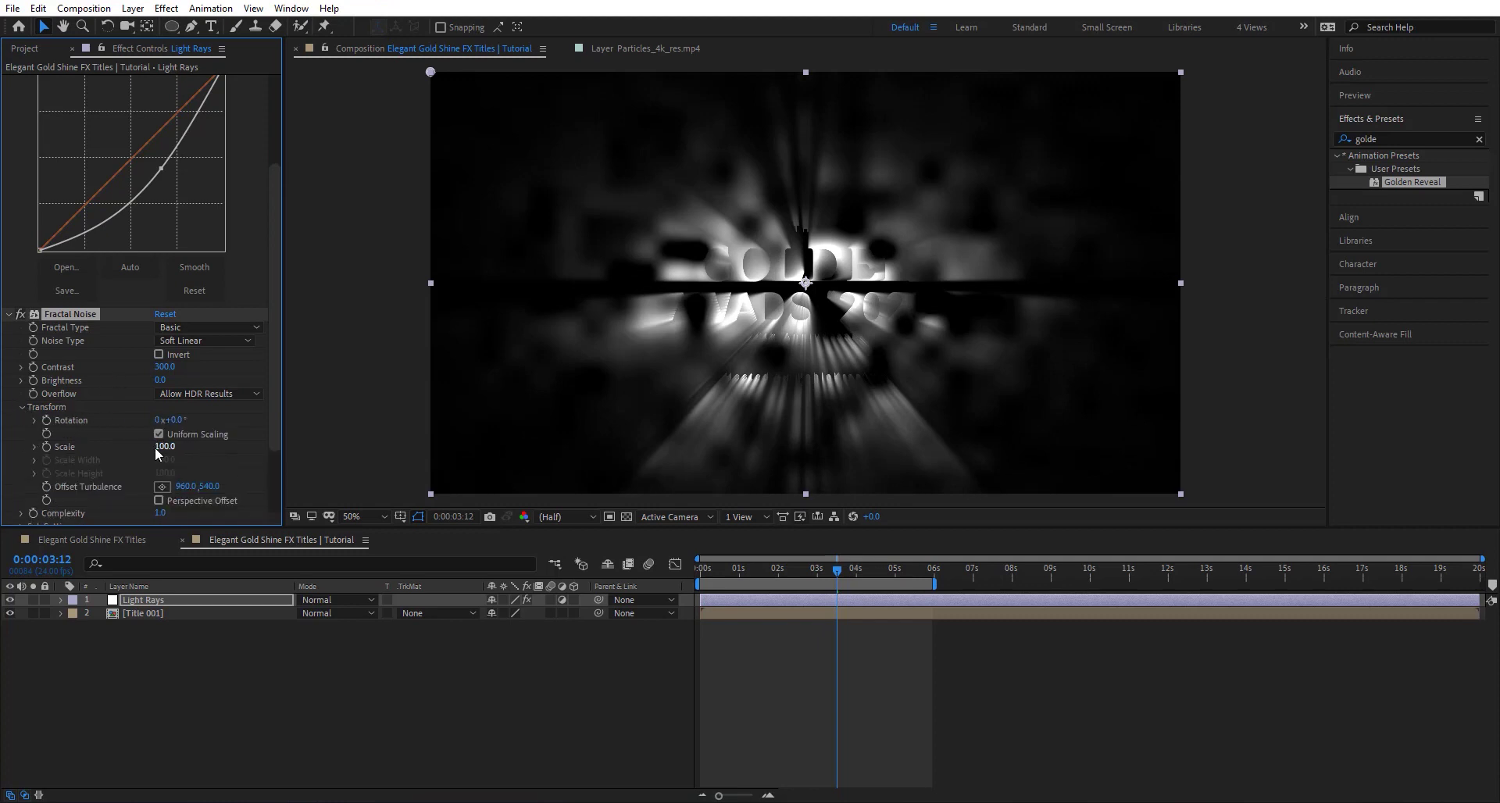
left_click_drag(163, 446, 362, 421)
scroll(63, 383, "down", 3)
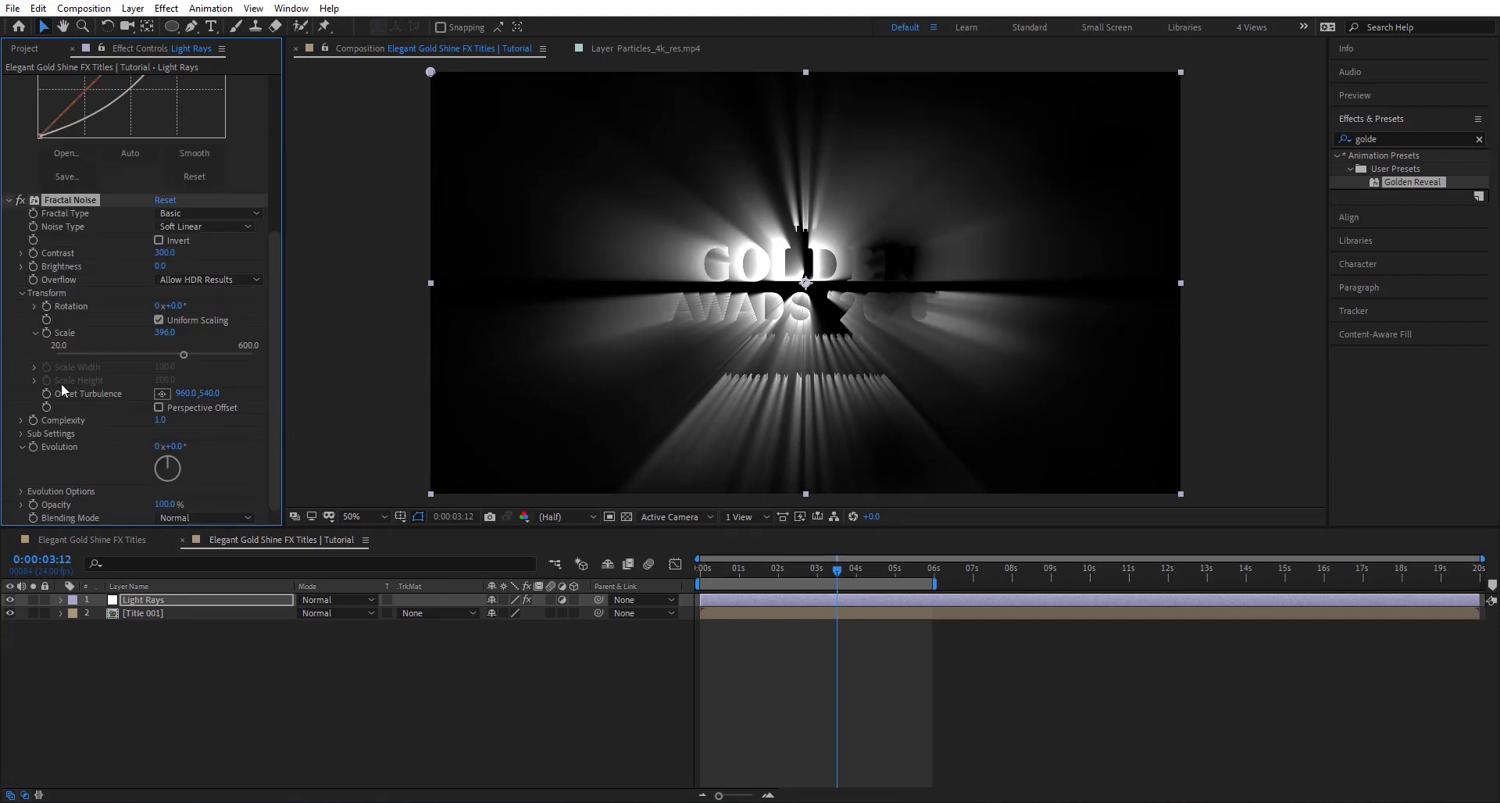
- Change the Fractal Noise's Noise Type to Spline and its Blending Mode to Multiply
left_click(191, 225)
left_click(221, 297)
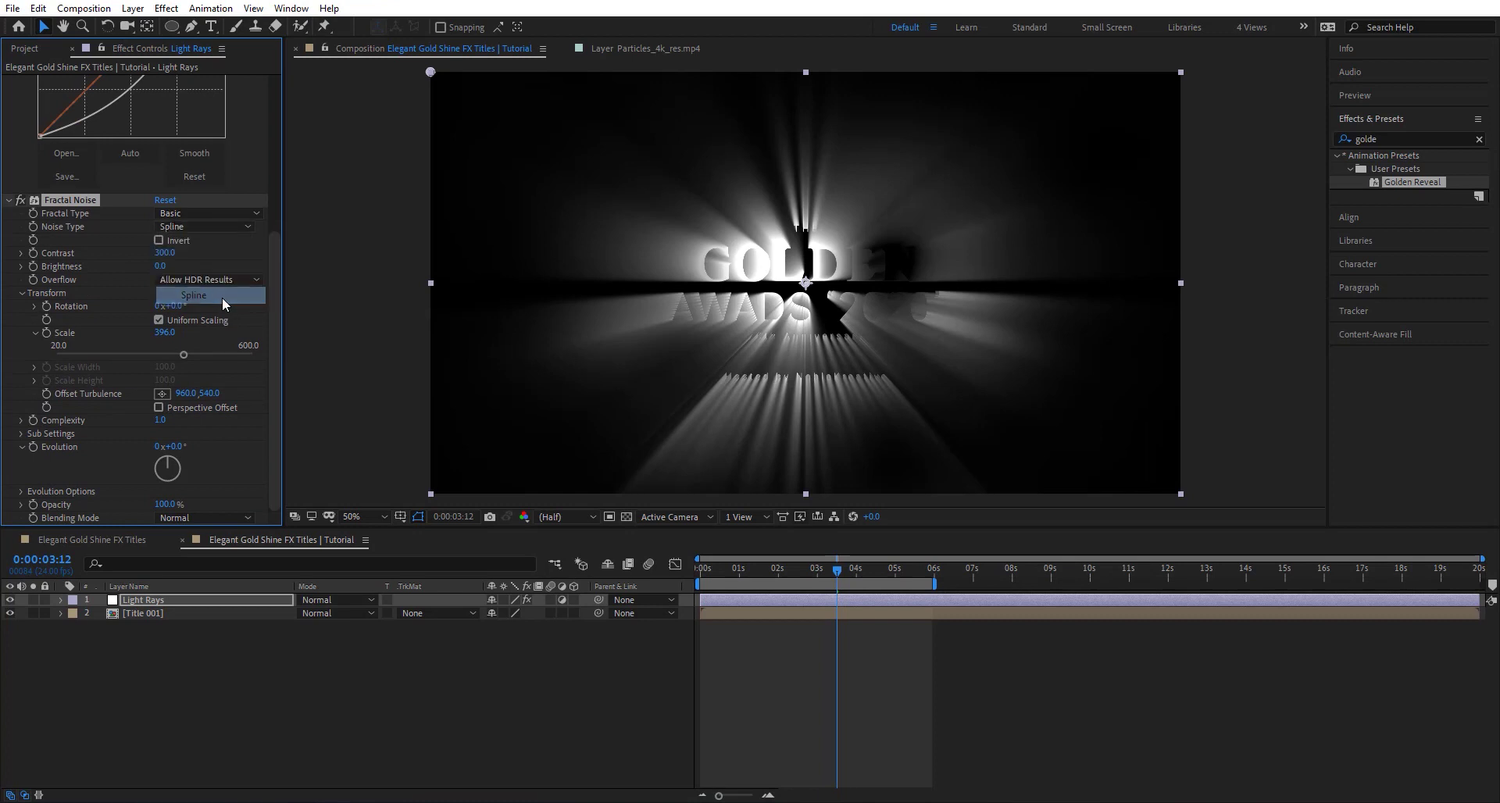
left_click(199, 518)
left_click(202, 261)
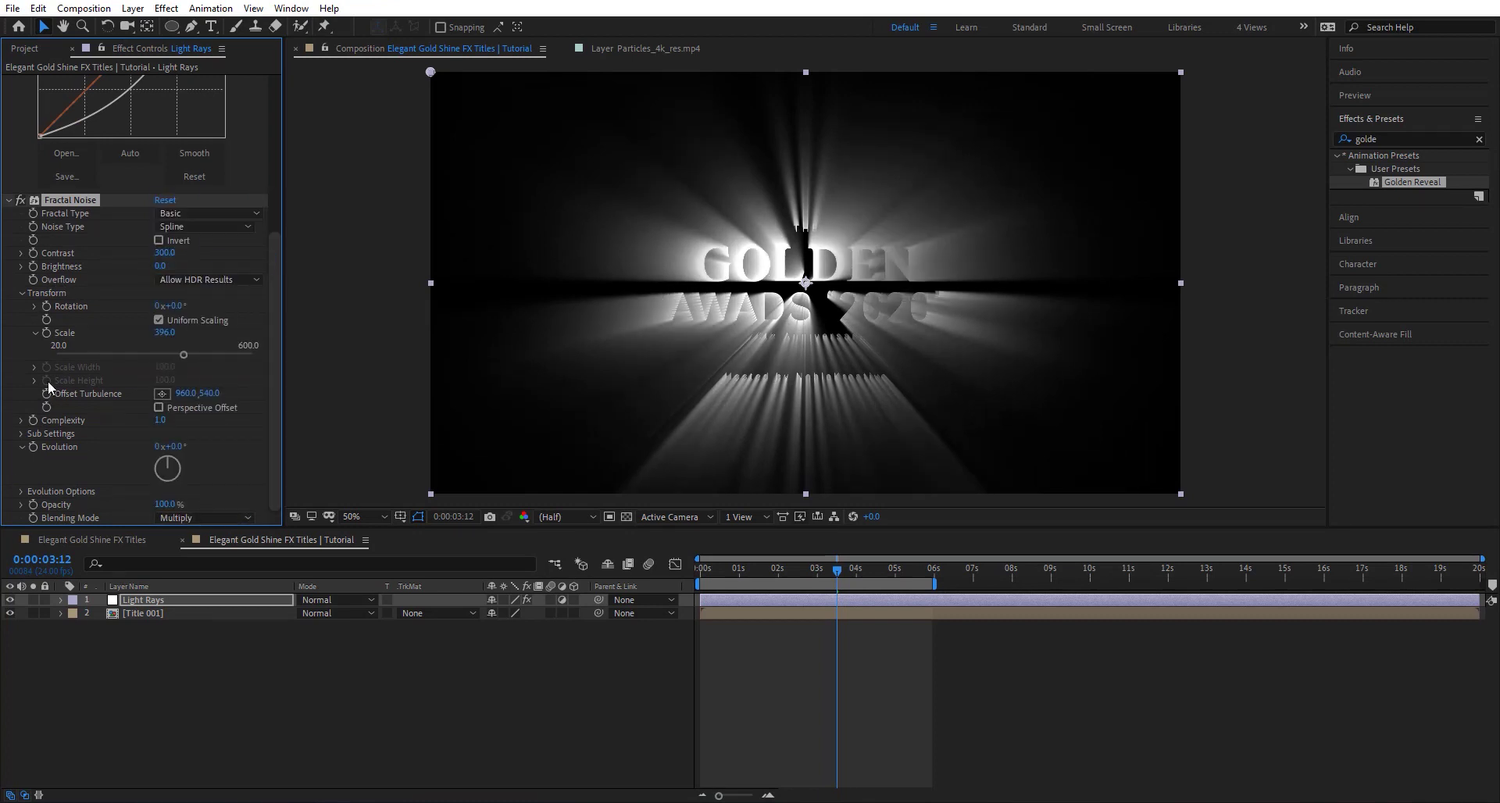
- Animate the Fractal Noise Evolution with the expression time*100 and scrub through the result
left_click_drag(228, 446, 157, 426)
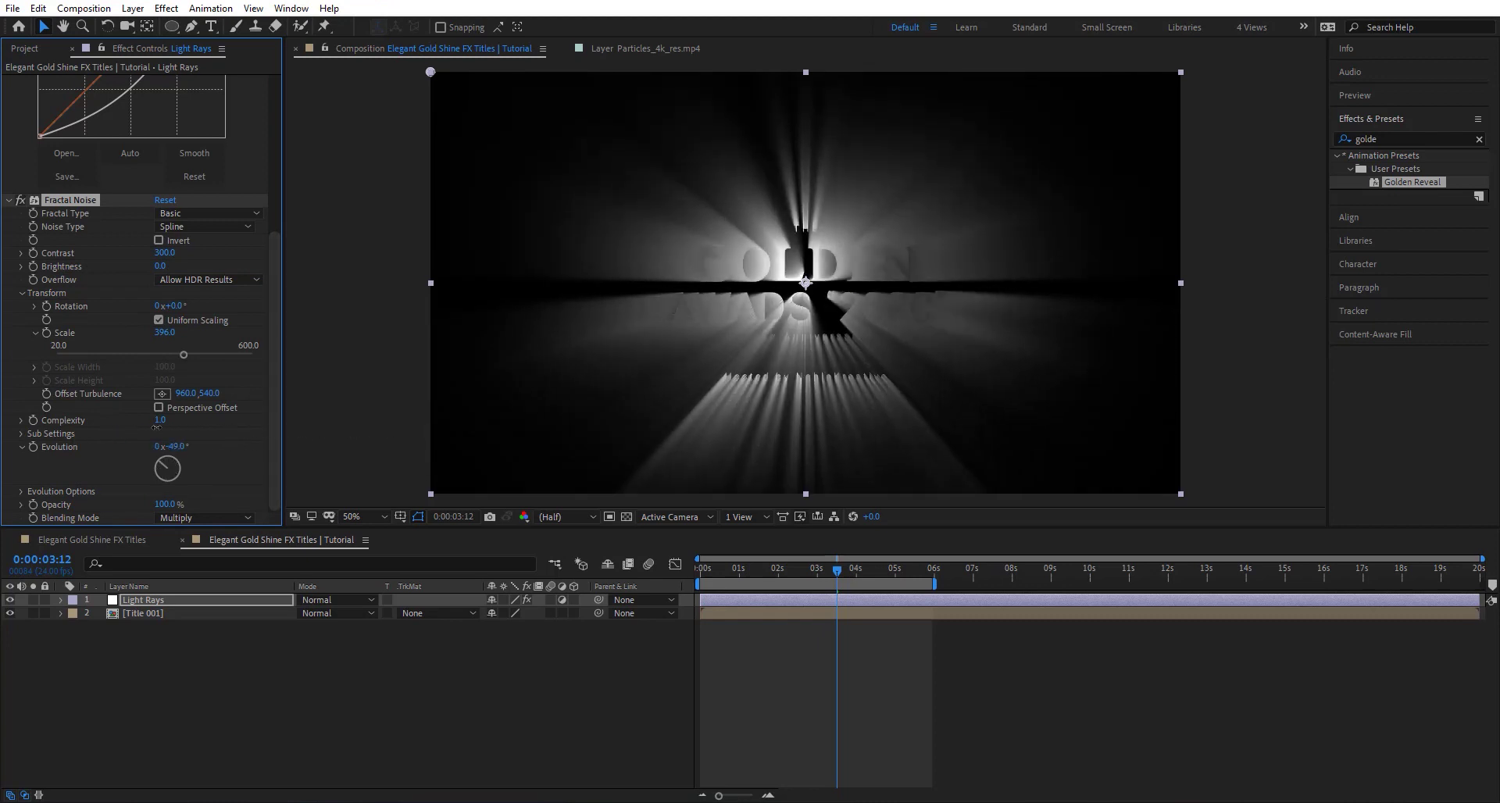
left_click(36, 444, "alt")
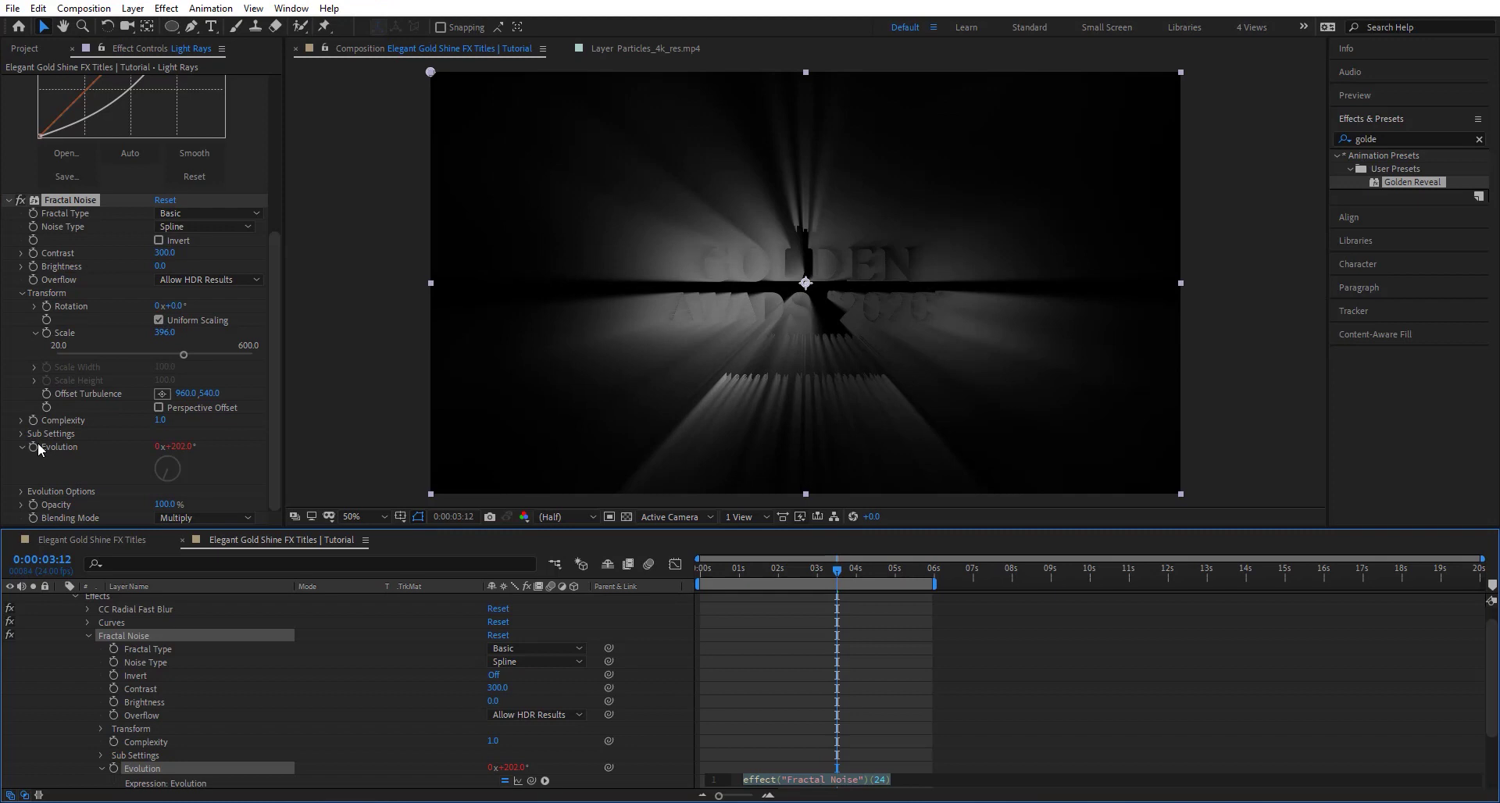
type("time*")
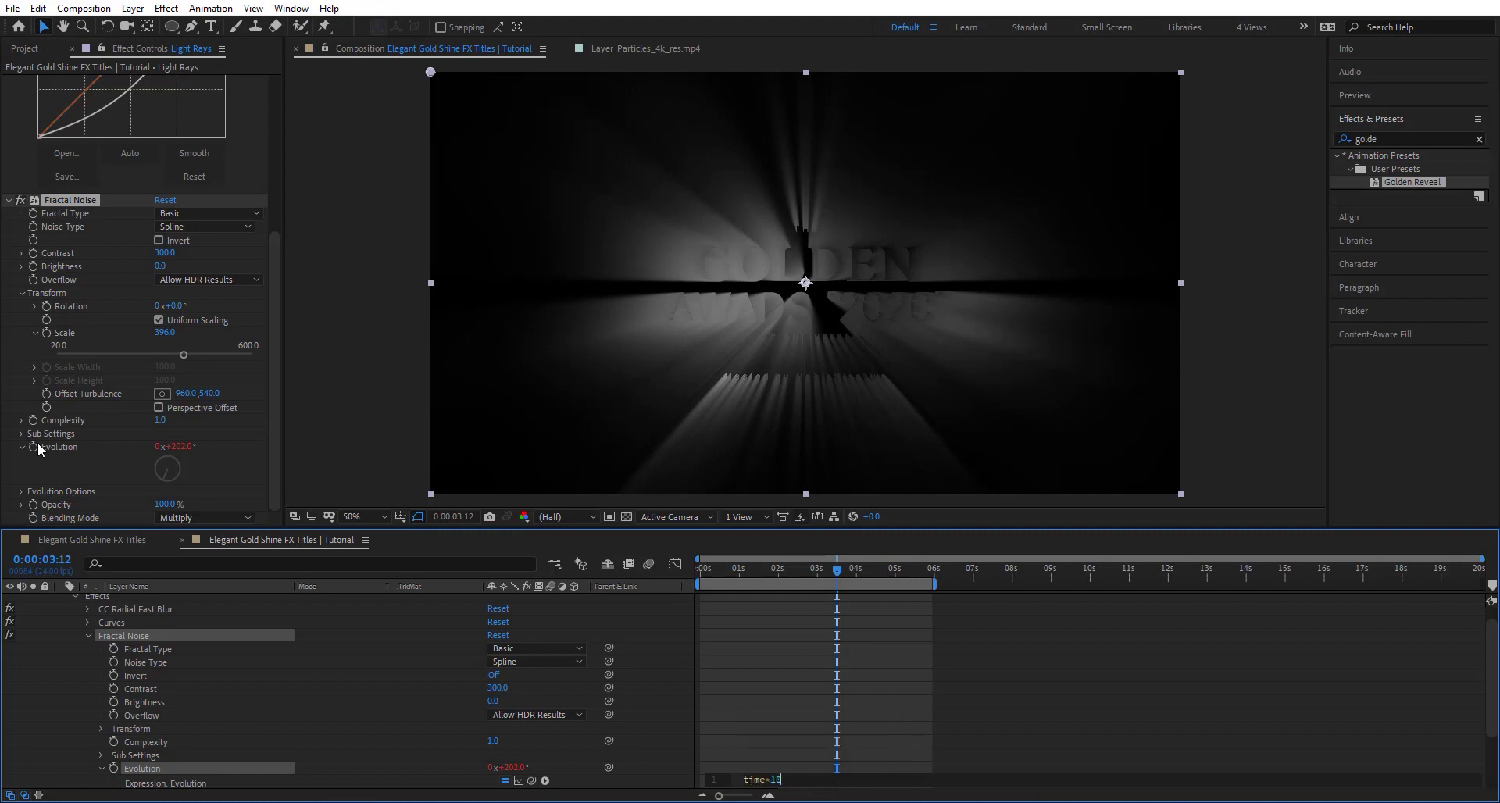
type("100")
key("KP_Enter")
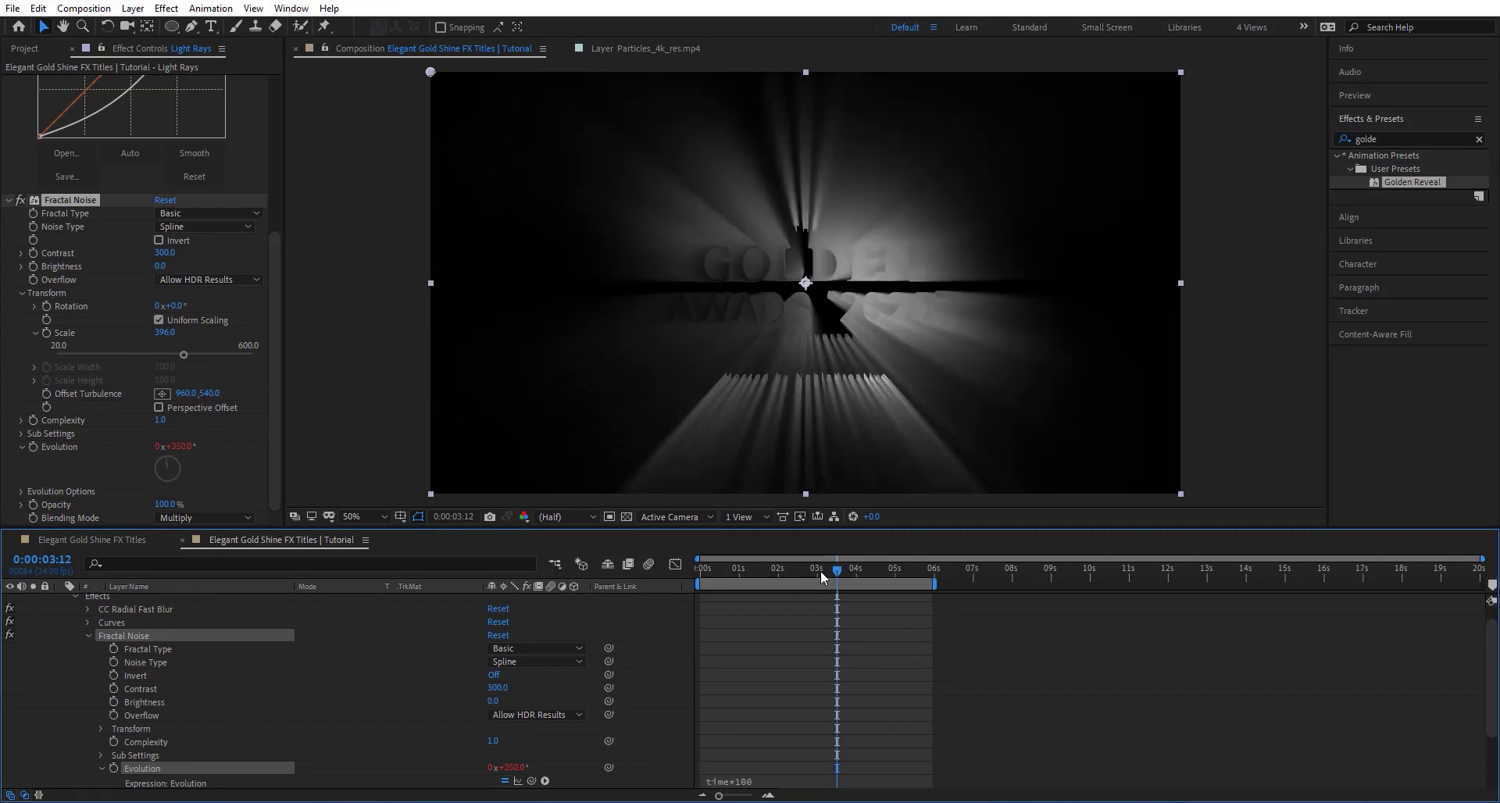
left_click_drag(780, 581, 862, 582)
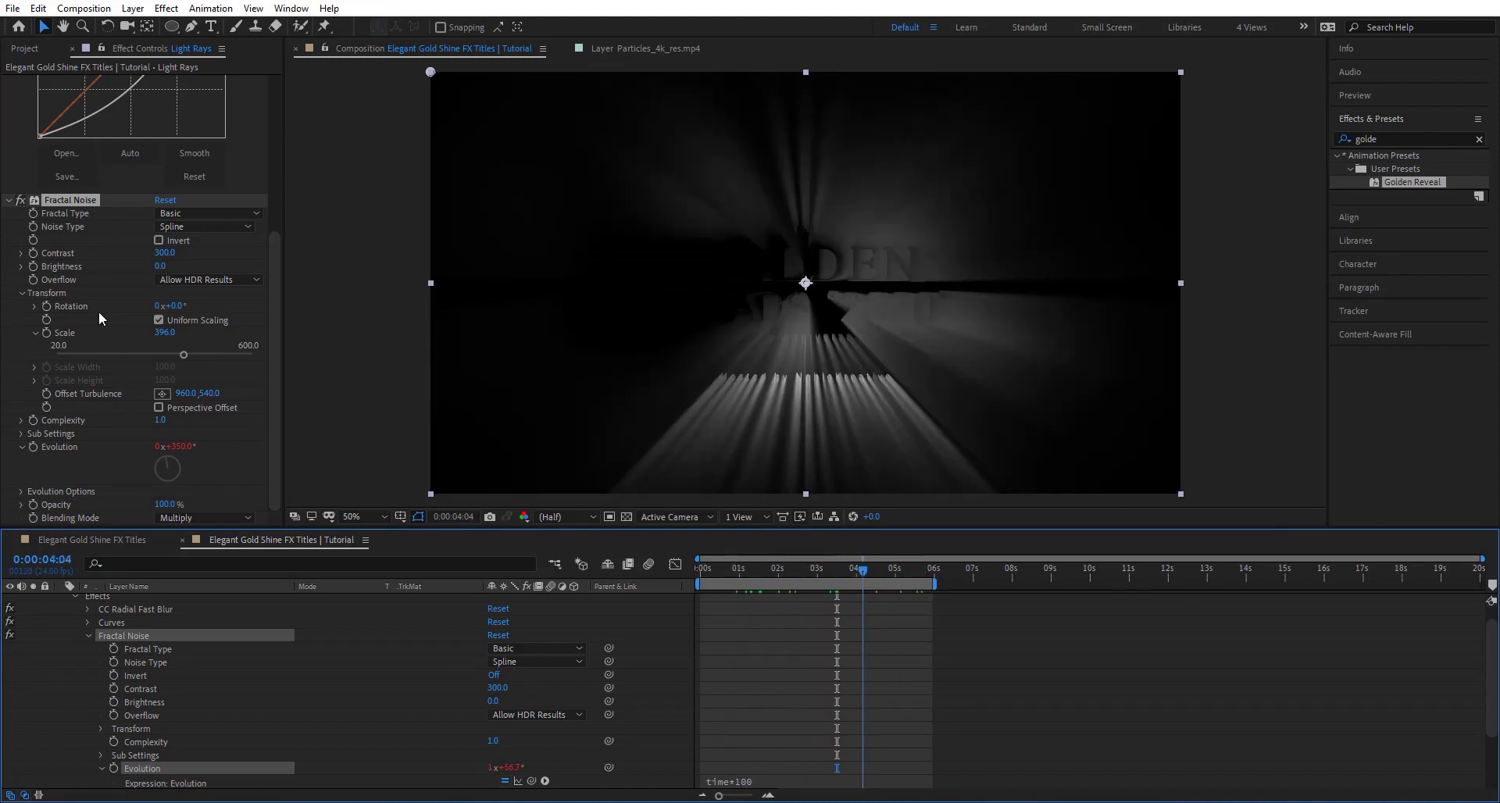
- Move Fractal Noise to the top of the Light Rays effect stack, above CC Radial Fast Blur, and check the frames around 3:13
scroll(98, 311, "up", 4)
scroll(98, 311, "up", 2)
left_click_drag(70, 450, 93, 87)
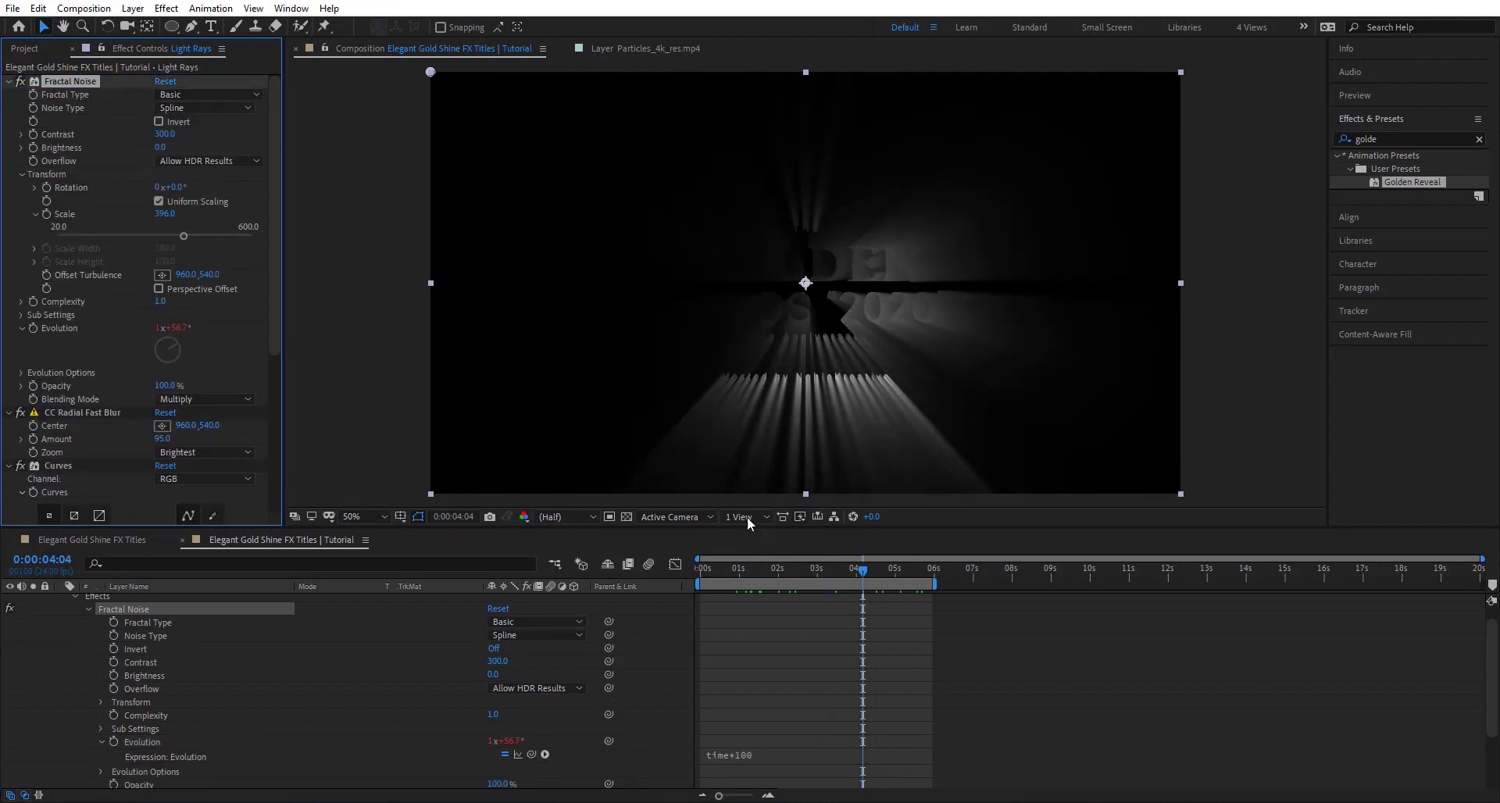
left_click_drag(862, 568, 838, 568)
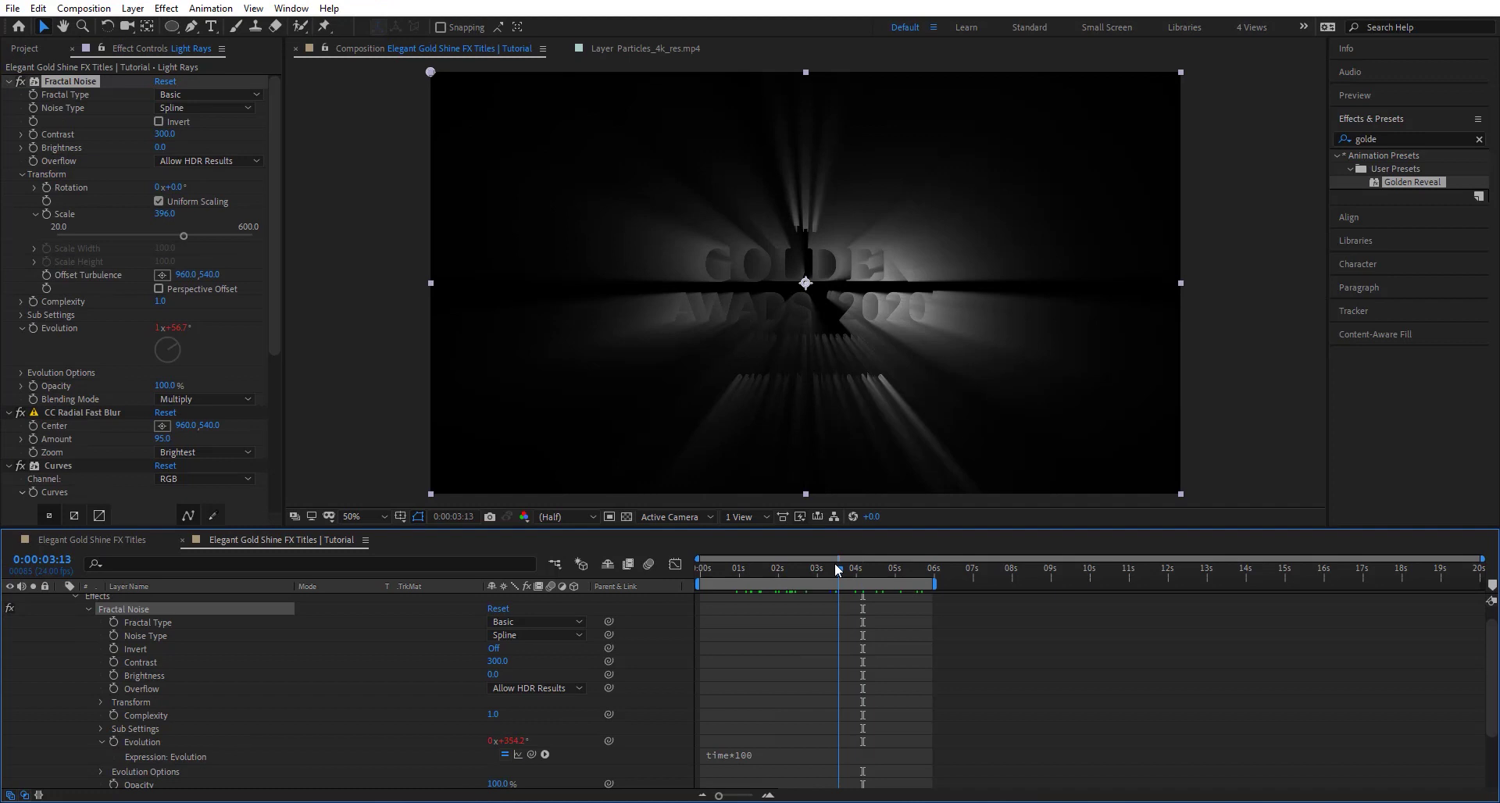
- Set the Light Rays layer's blending mode to Add and preview the title animation from the start
scroll(240, 628, "up", 1)
left_click(223, 600)
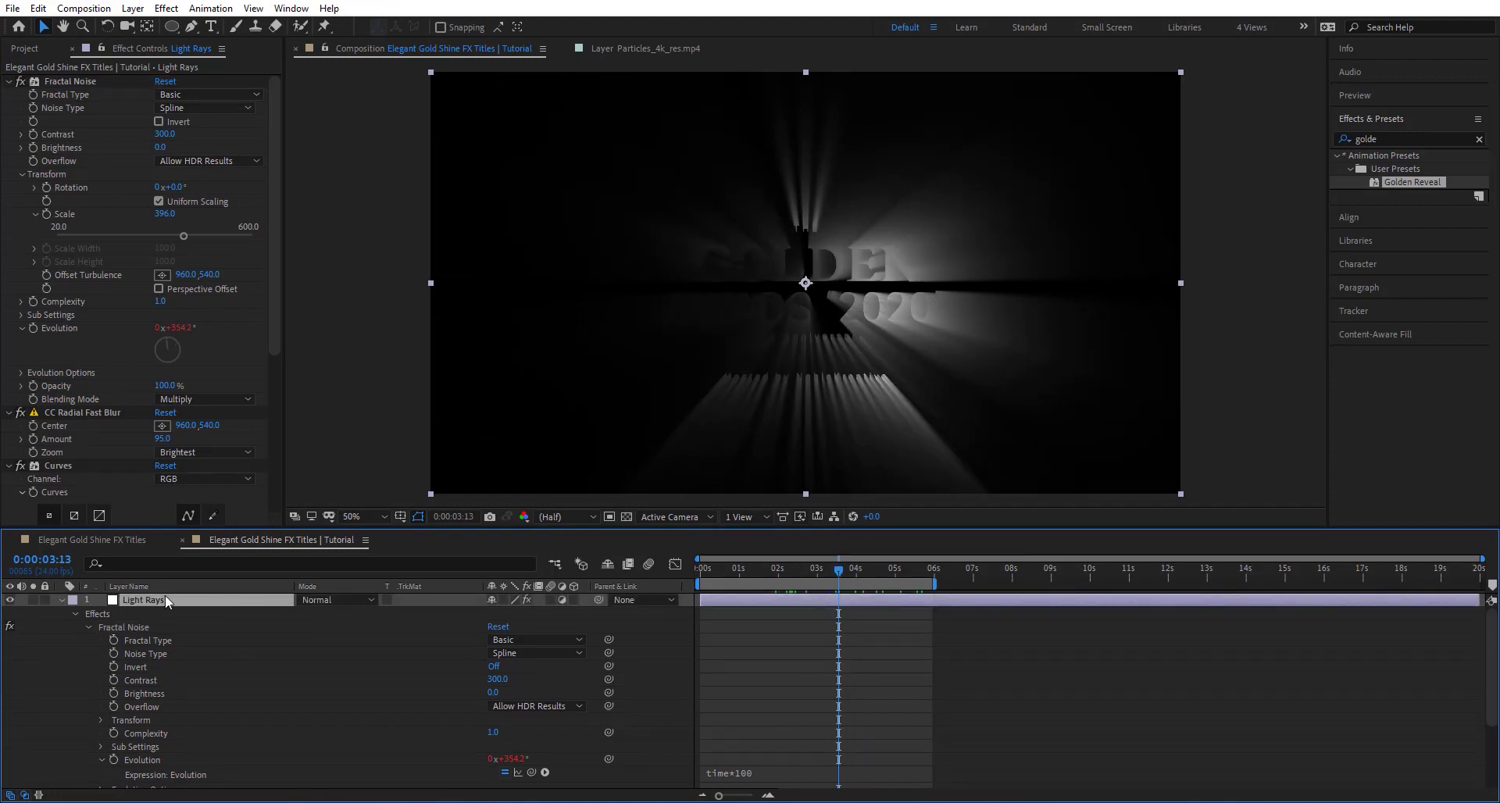
left_click(311, 598)
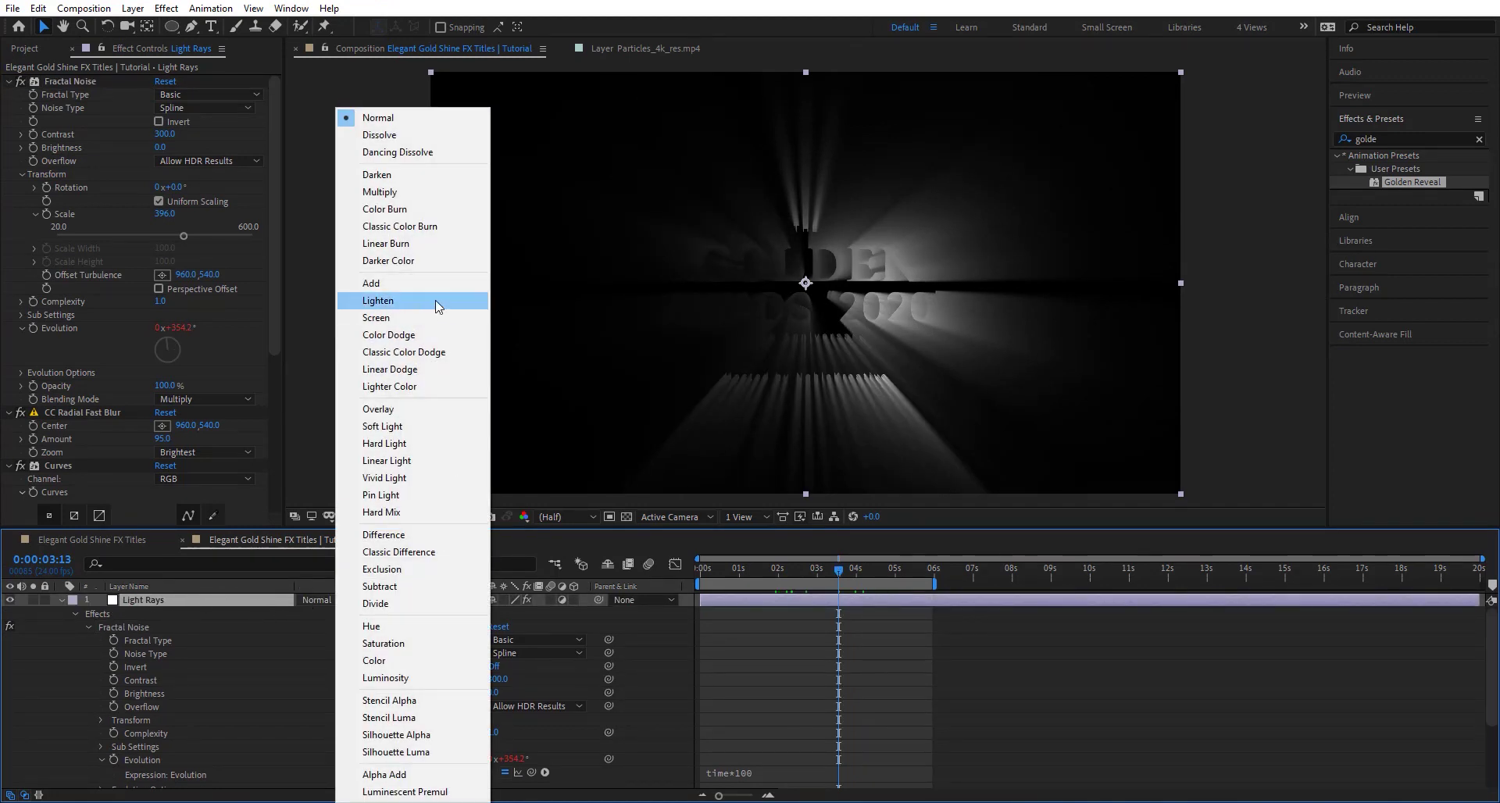
left_click(374, 283)
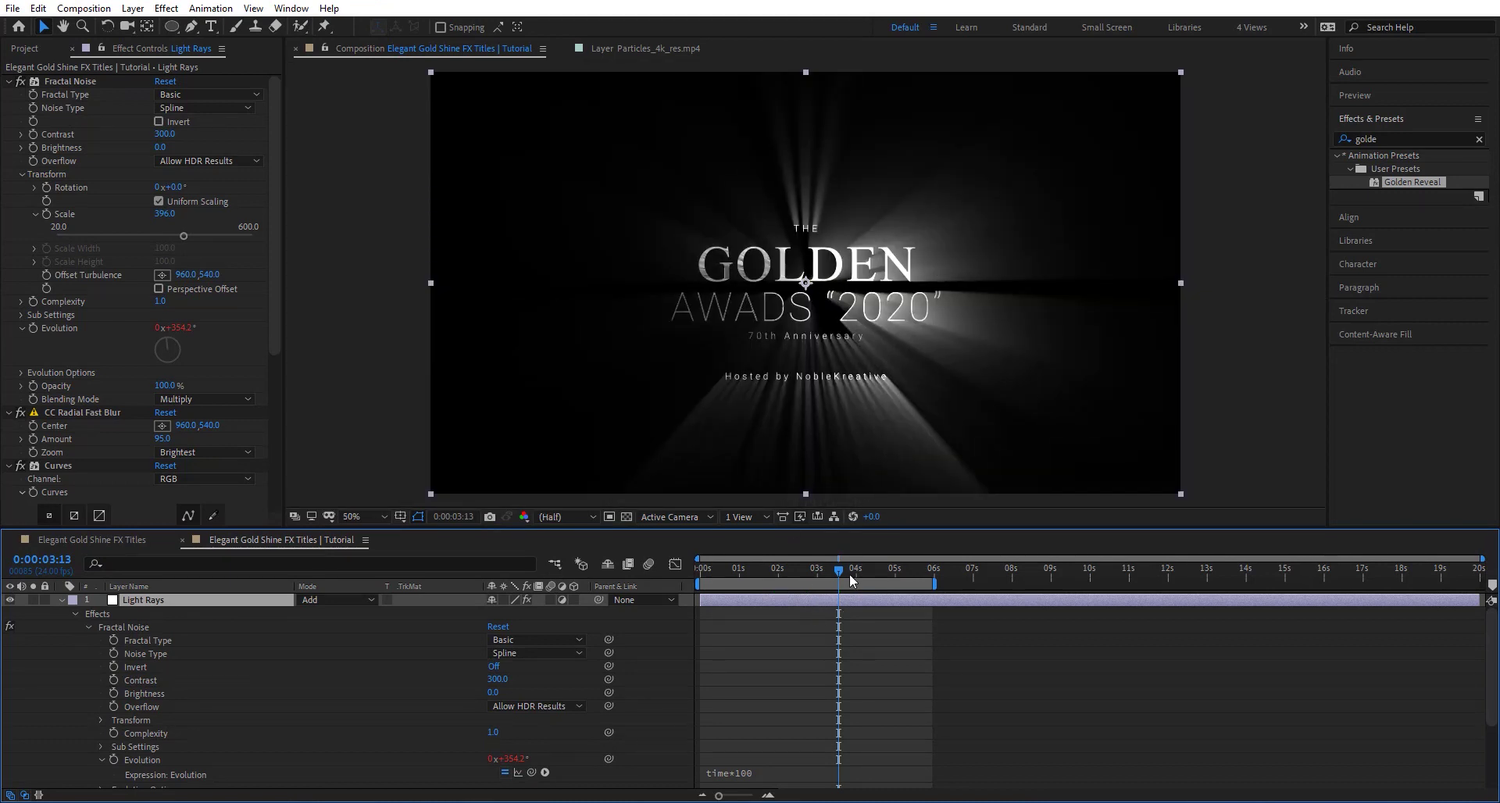
left_click_drag(797, 570, 664, 566)
key("space")
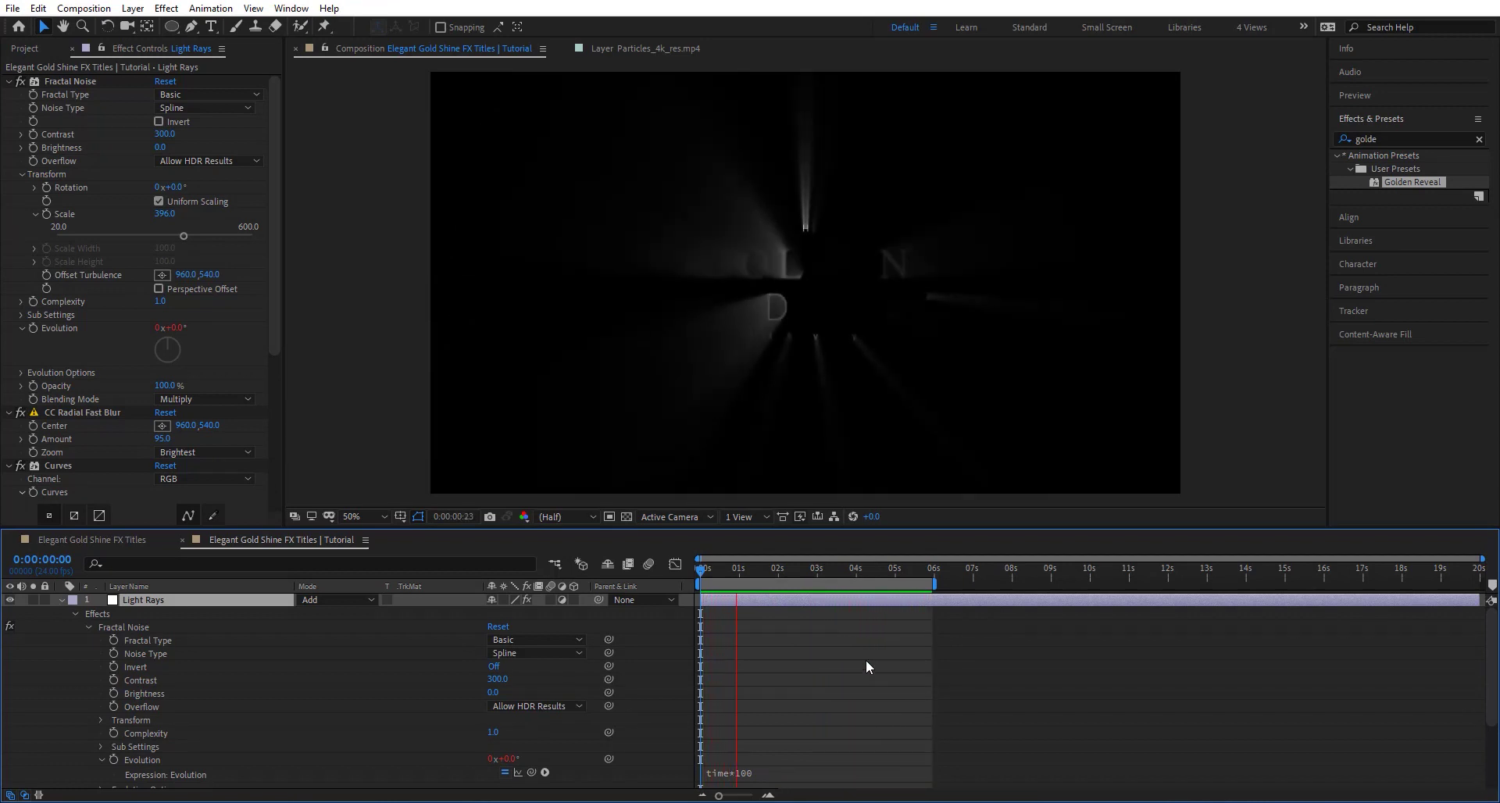
key("space")
mouse_move(759, 572)
left_mouse_down()
mouse_move(856, 566)
mouse_move(787, 567)
left_mouse_up()
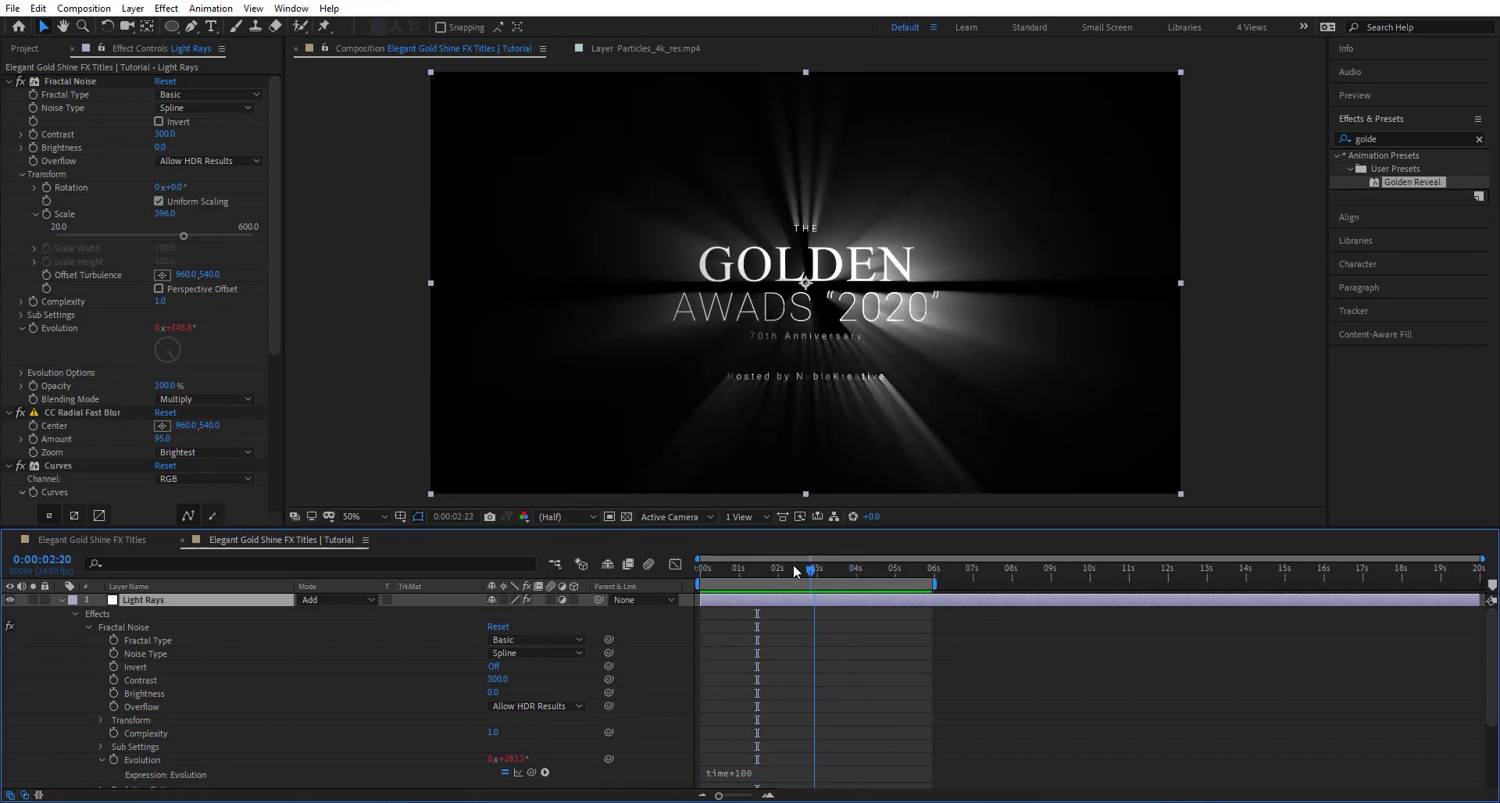
- Create a full-frame black solid named BG and place it beneath the Title 001 layer
left_click(60, 600)
key("period")
key("period")
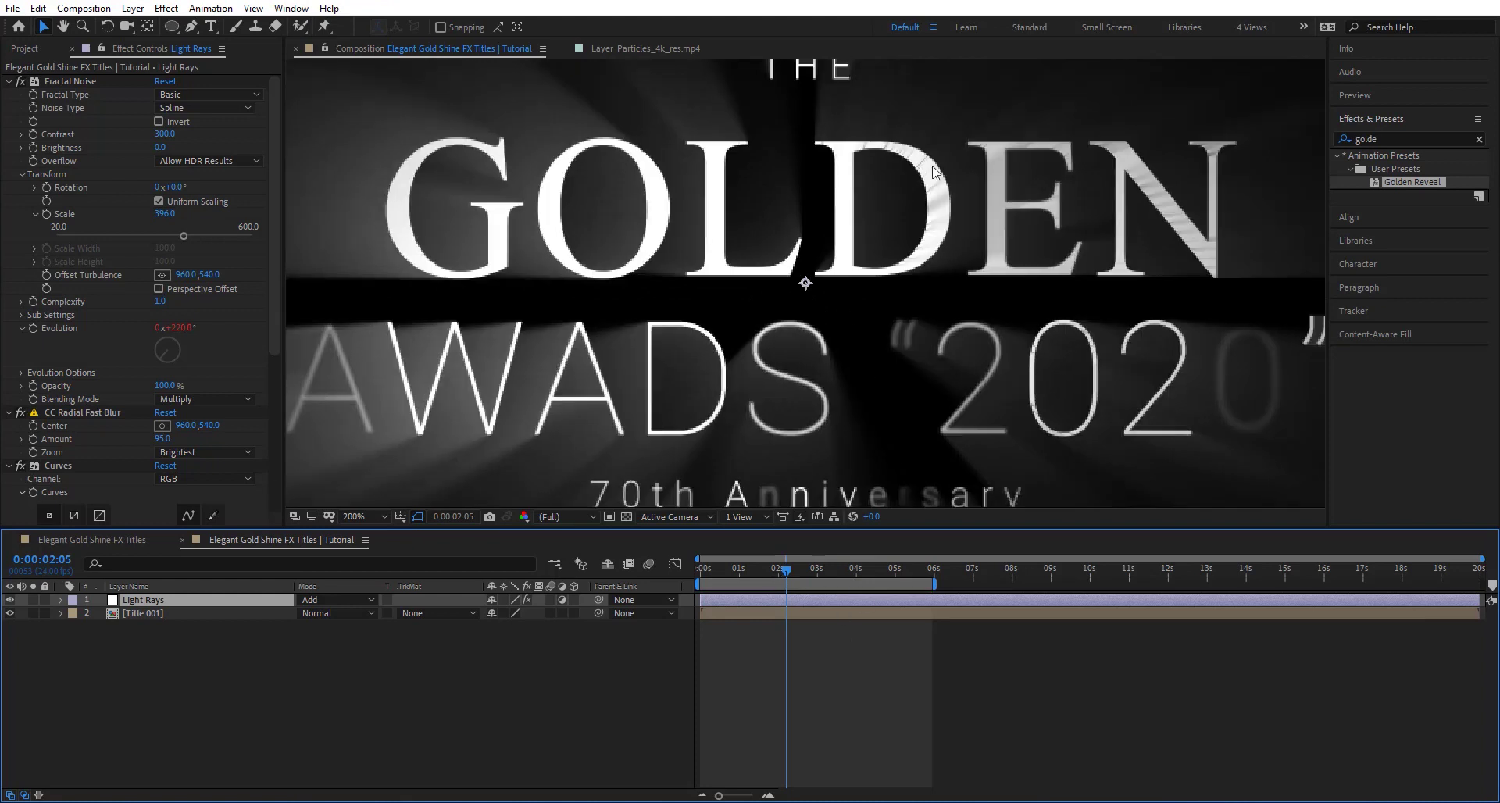
left_click(265, 708)
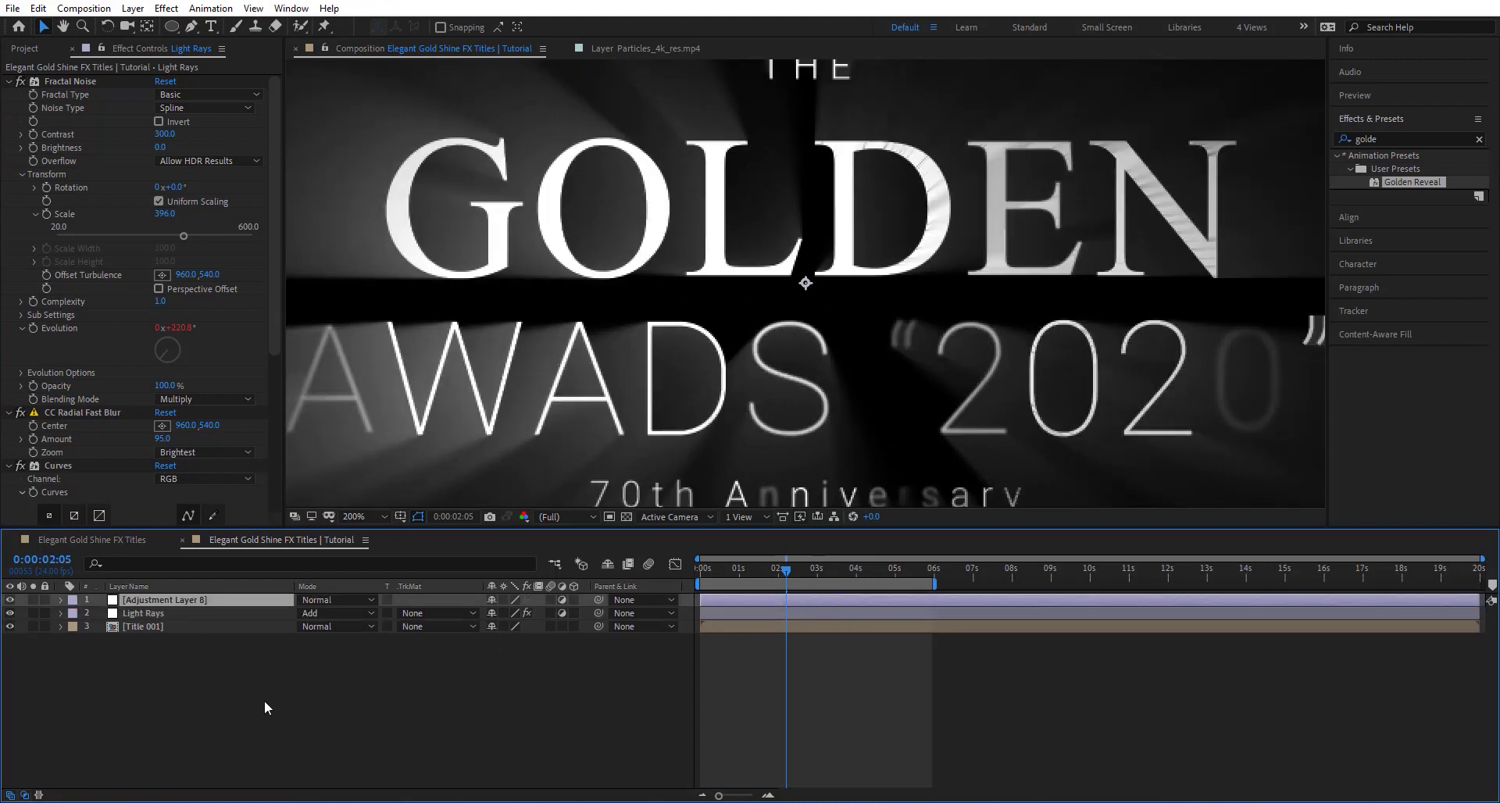
key("ctrl+y")
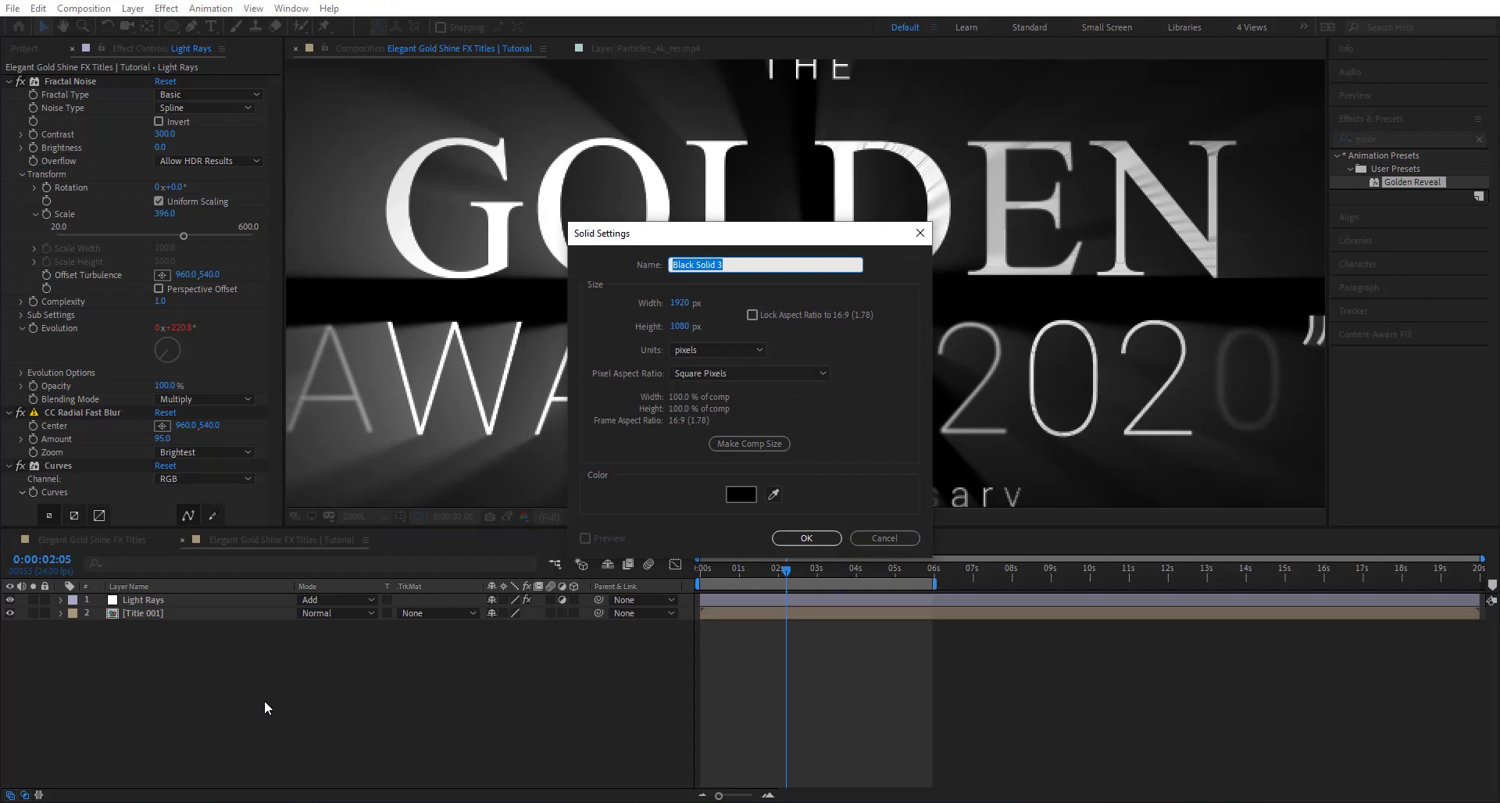
type("BG")
left_click(821, 537)
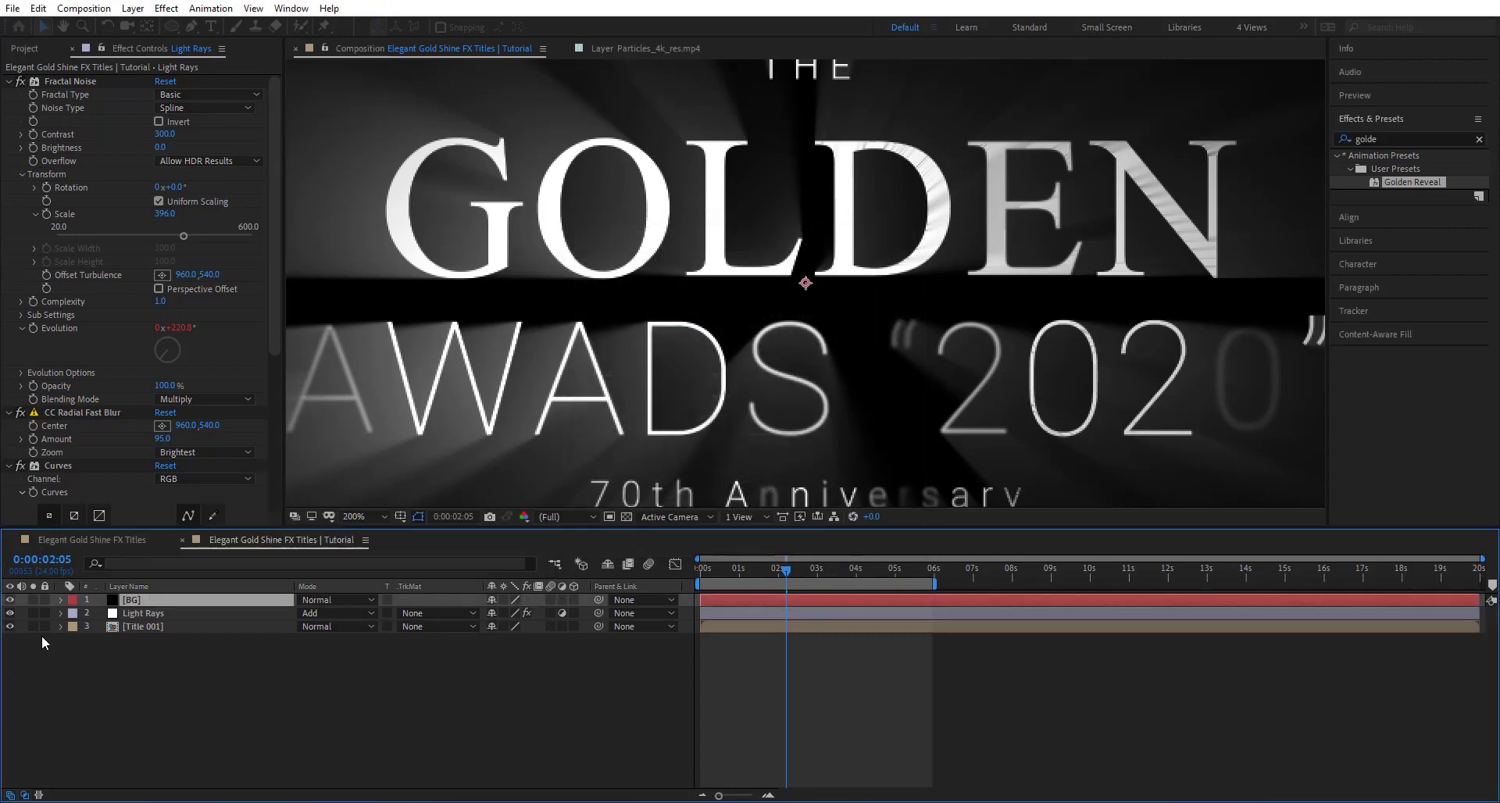
left_click_drag(139, 606, 158, 640)
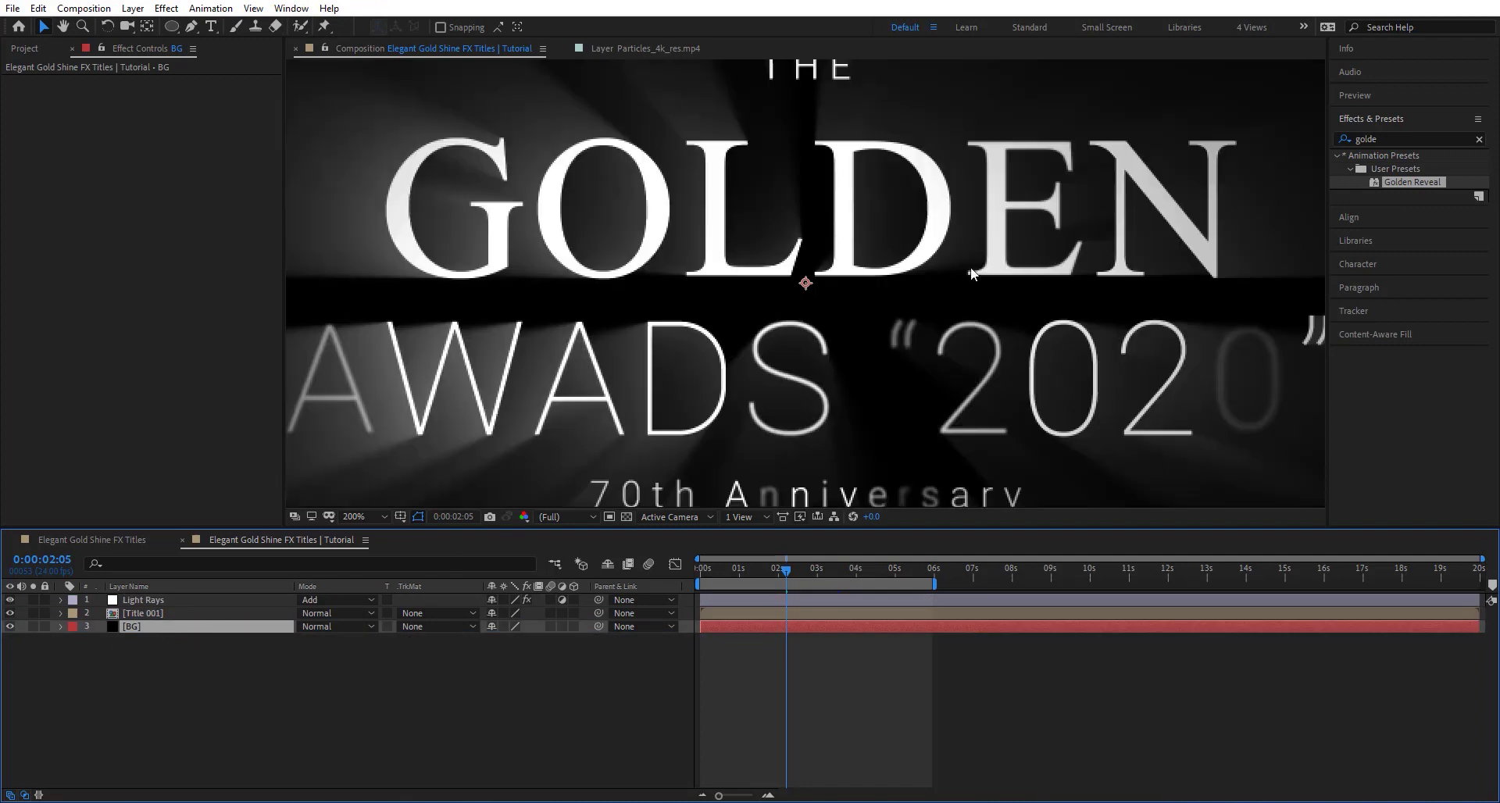
left_click(12, 626)
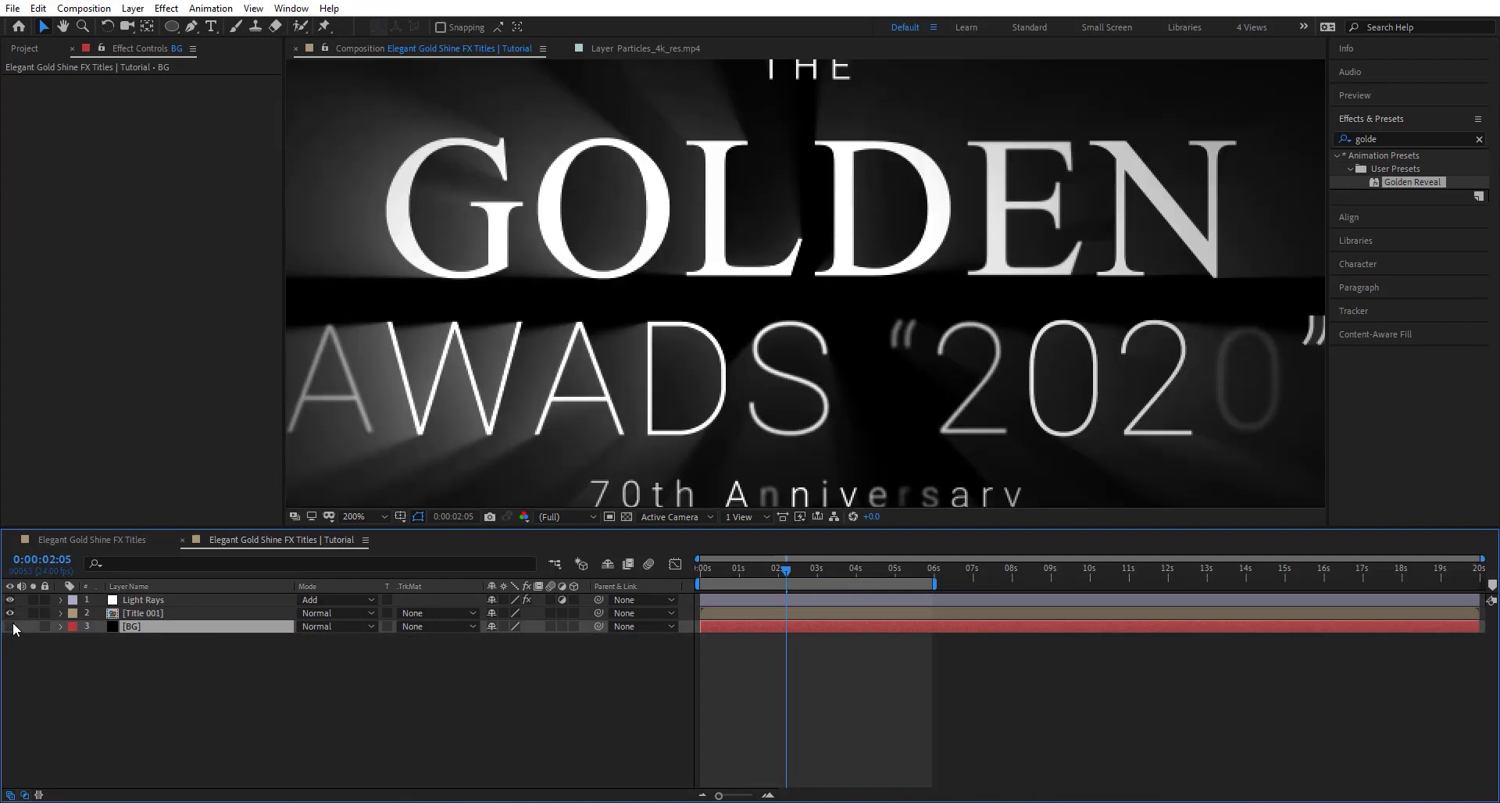
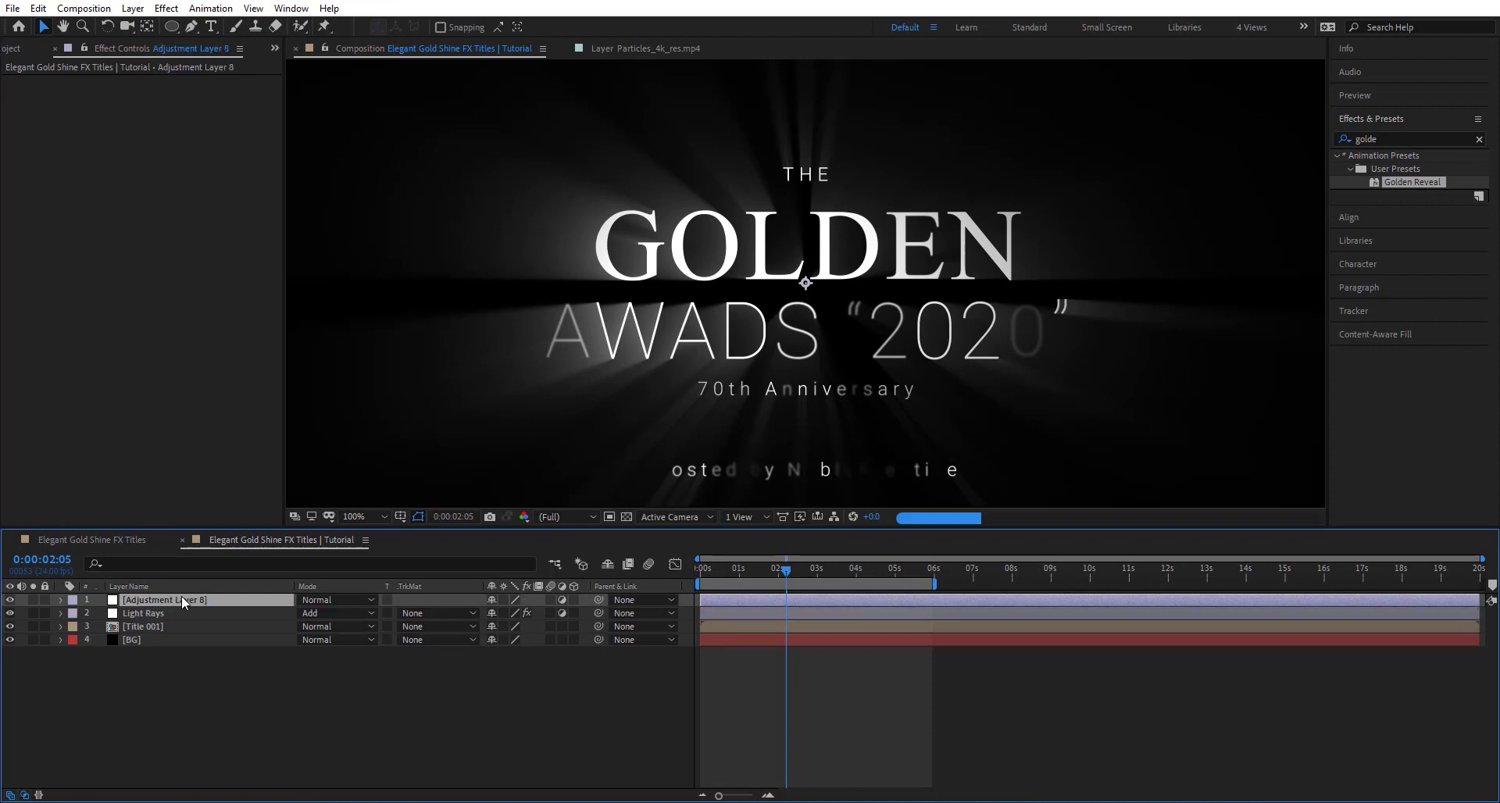
- Rename the new adjustment layer as Fog and apply the Fractal Noise effect to it
key("Return")
type("Foi")
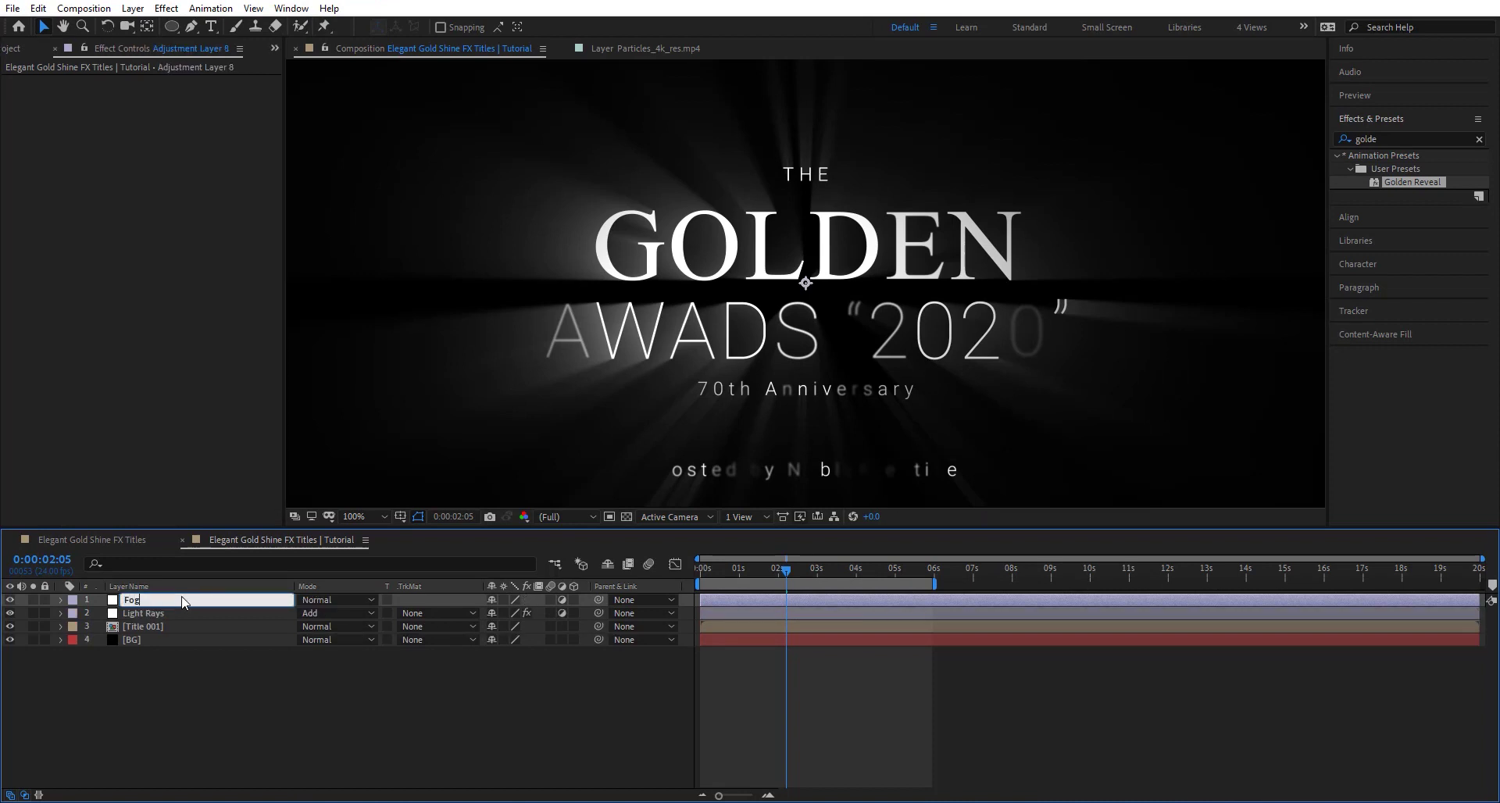
key("Return")
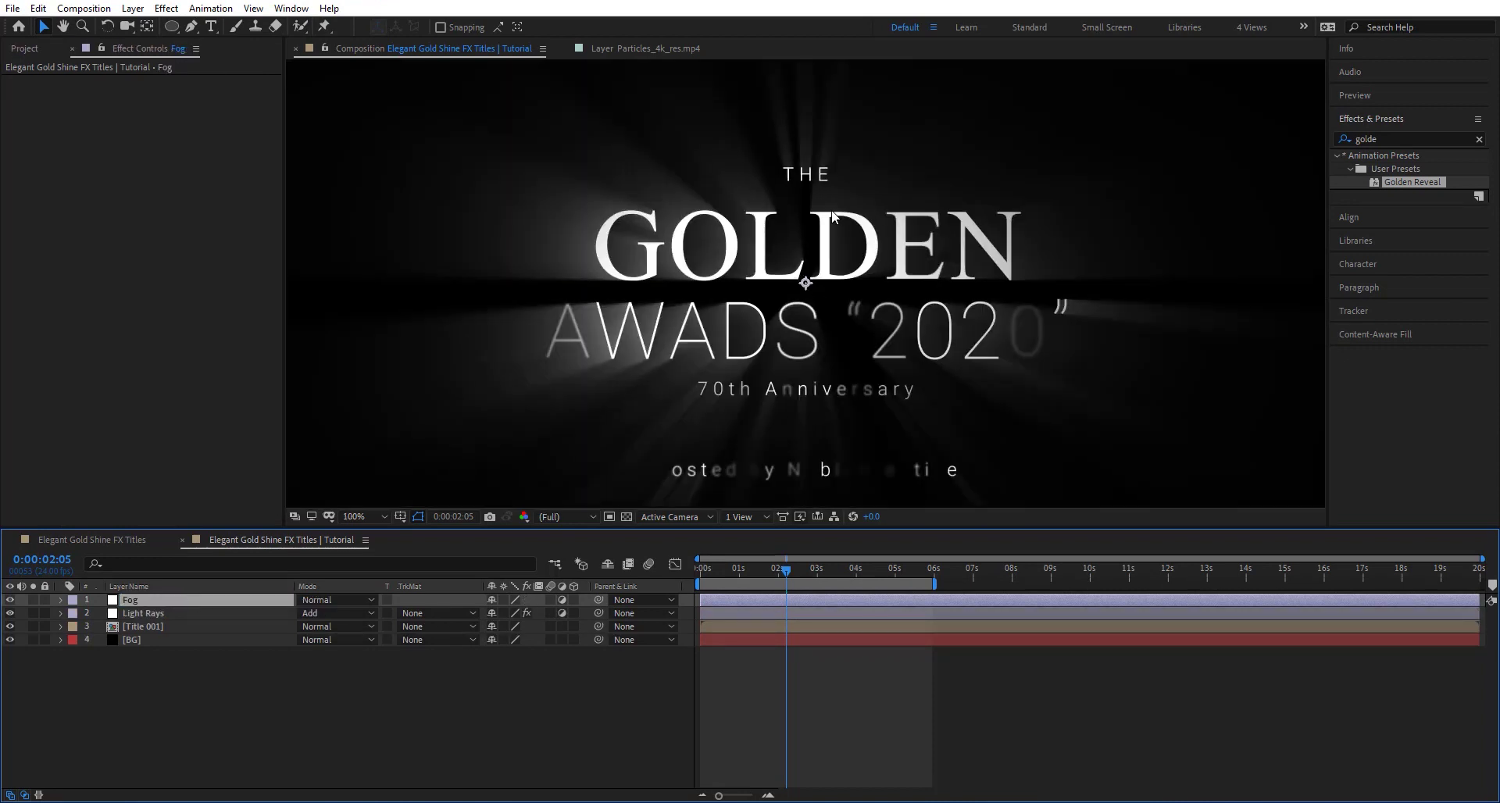
key("ctrl+space")
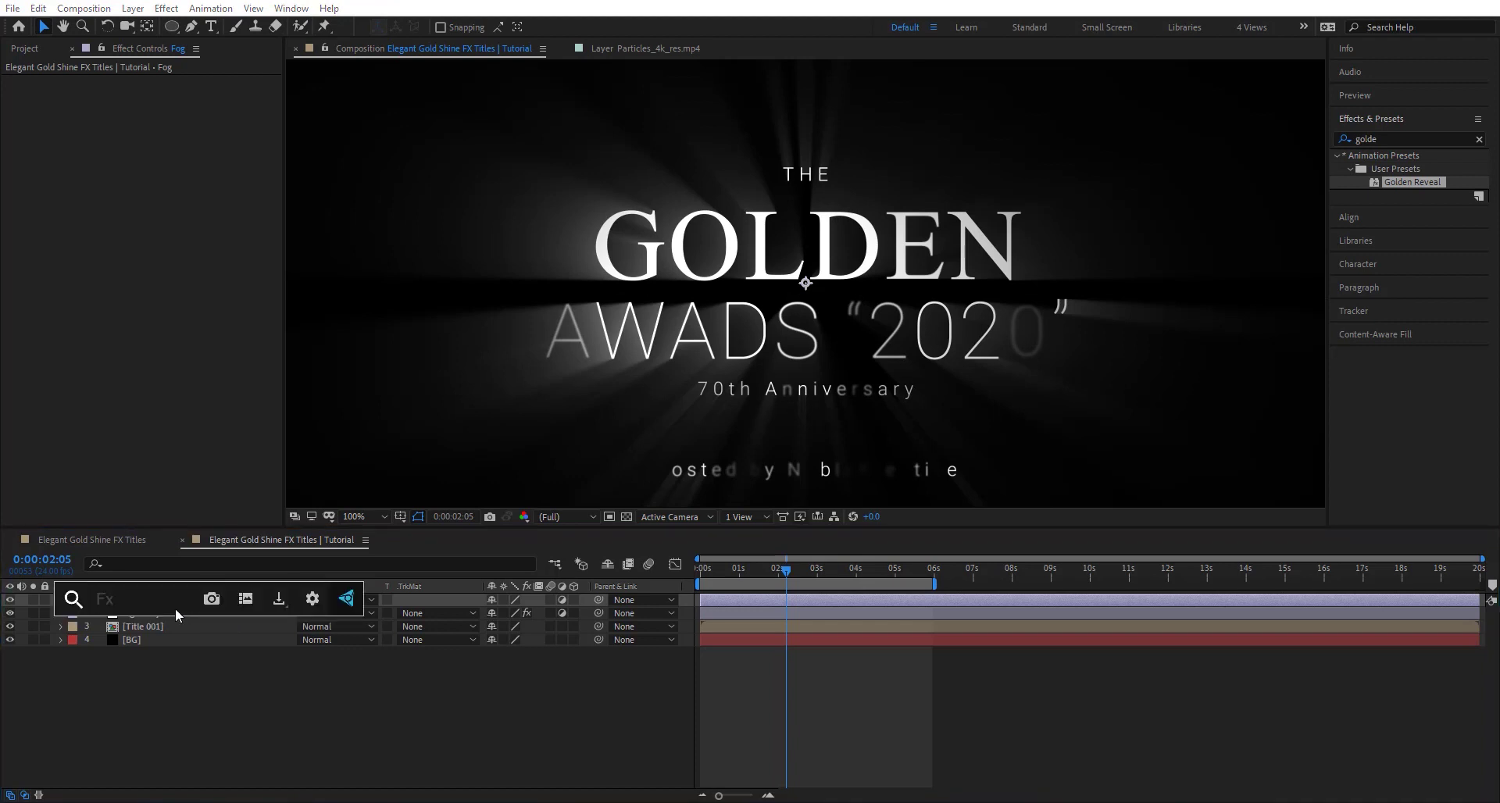
type("frac")
key("Down")
key("Return")
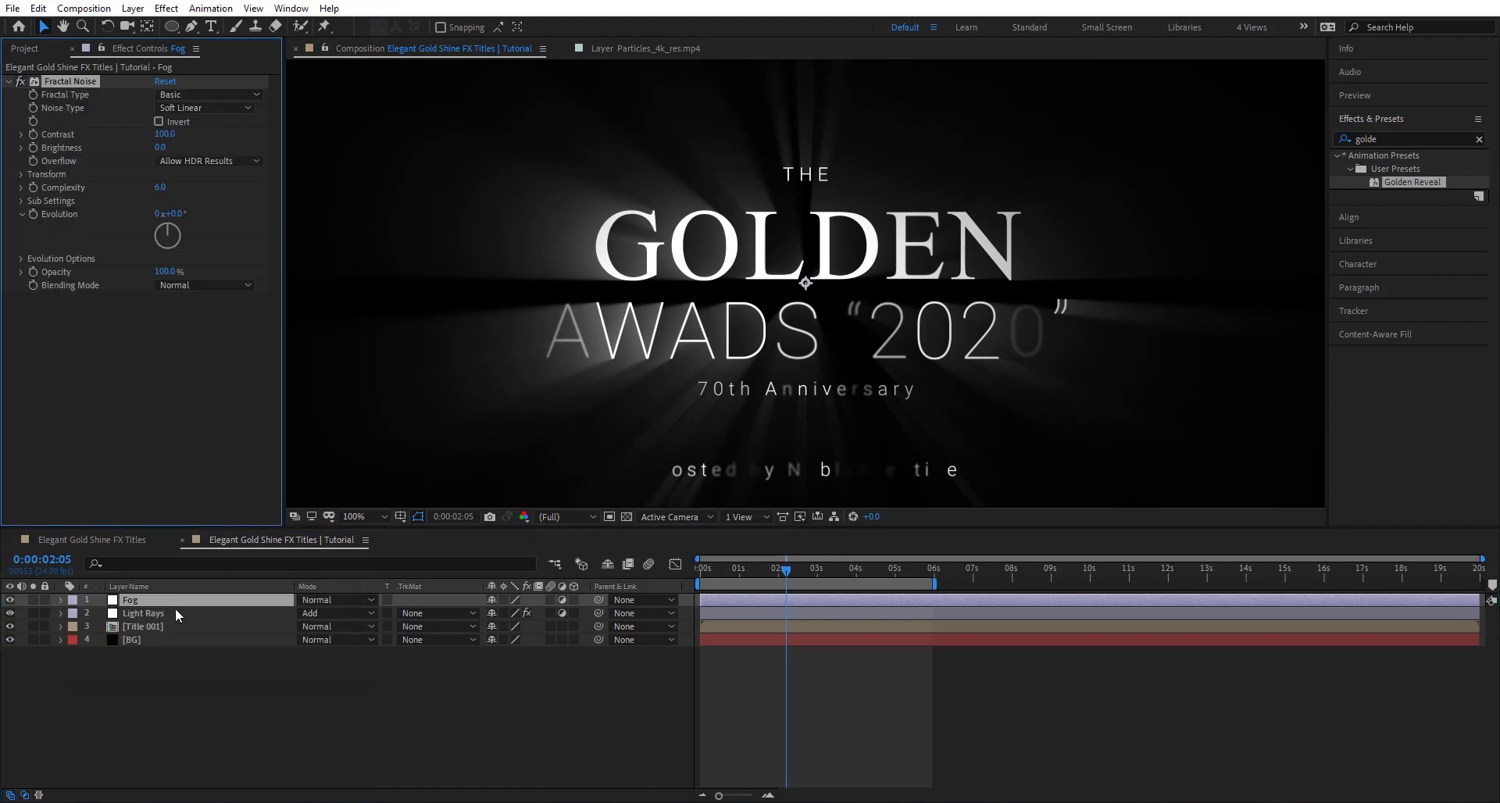
key("comma")
key("period")
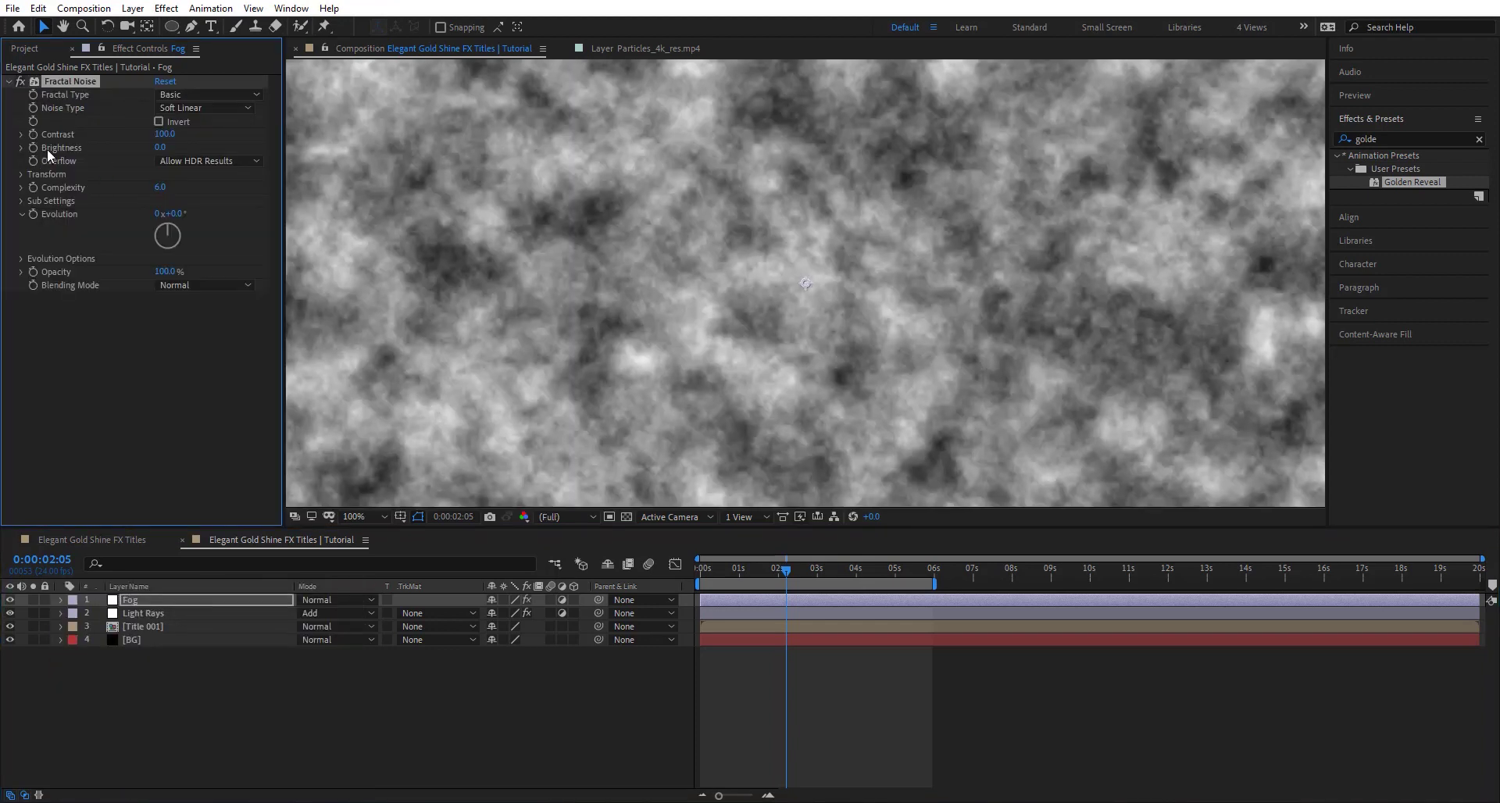
- Set the Fog layer's Fractal Noise to the Dynamic fractal type and the Spline noise type
left_click(207, 94)
left_click(207, 192)
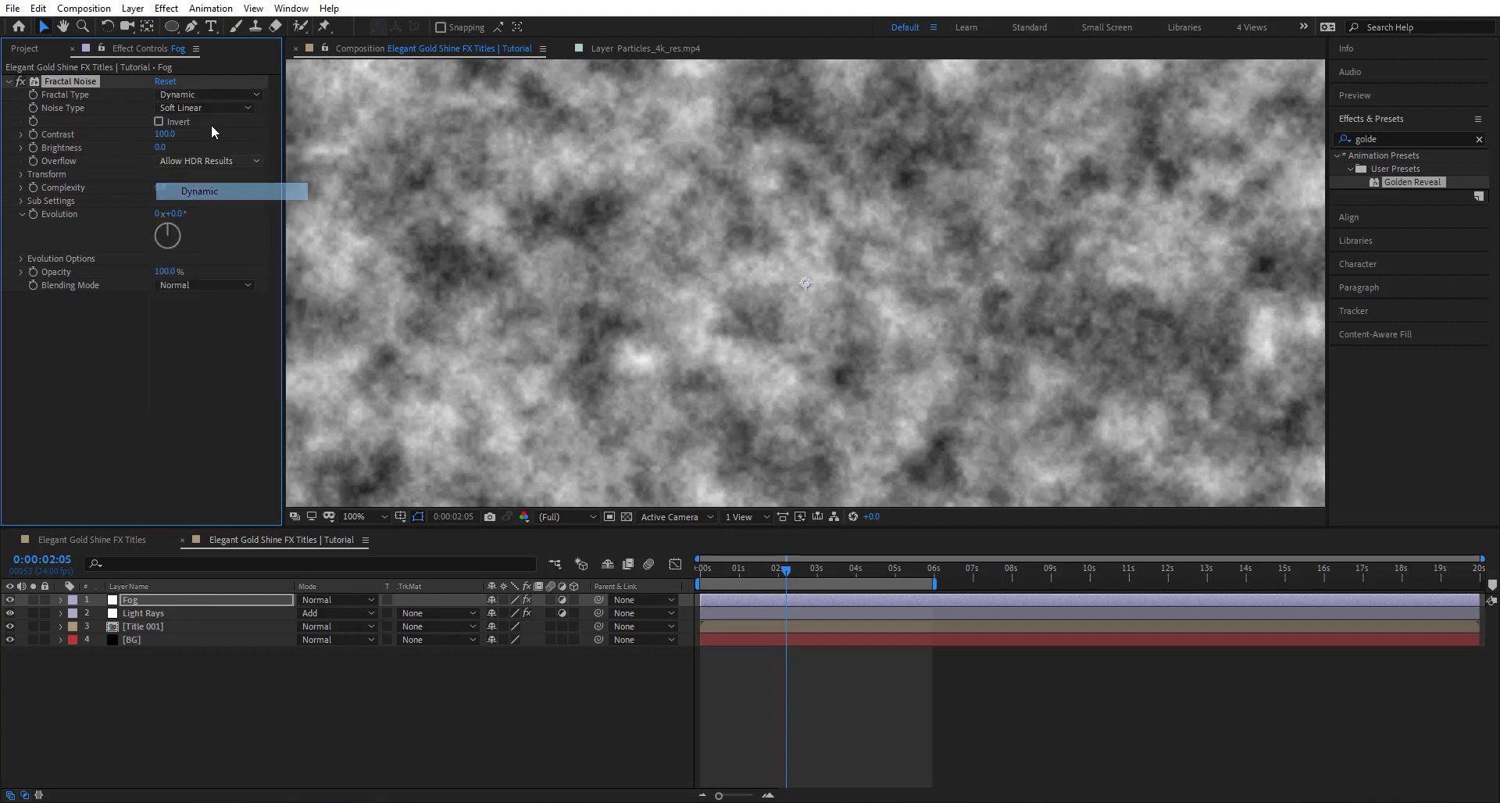
left_click(210, 108)
left_click(195, 176)
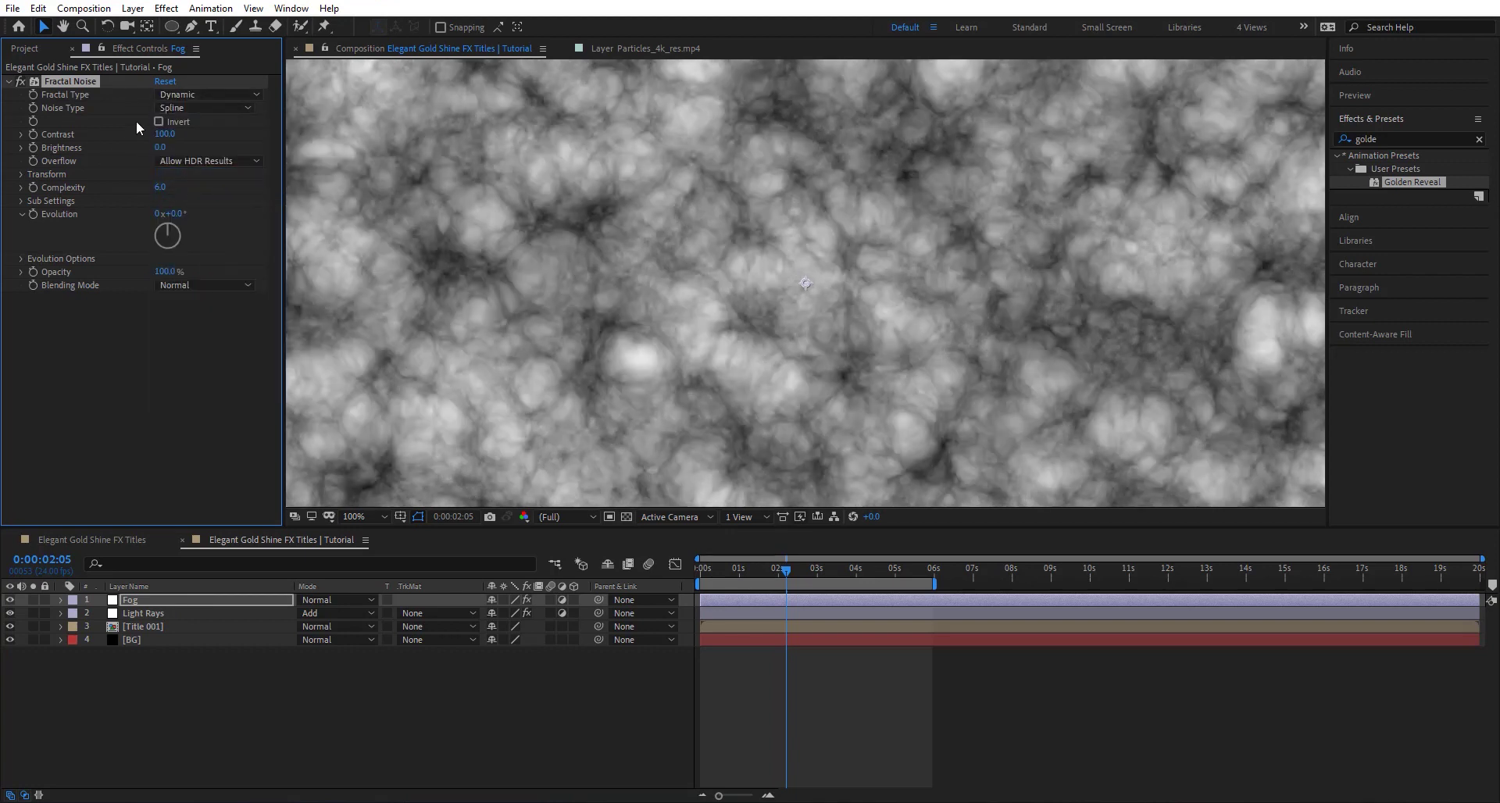
- Darken and soften the fog noise by setting Contrast to 40 and Brightness to -35
left_click(165, 135)
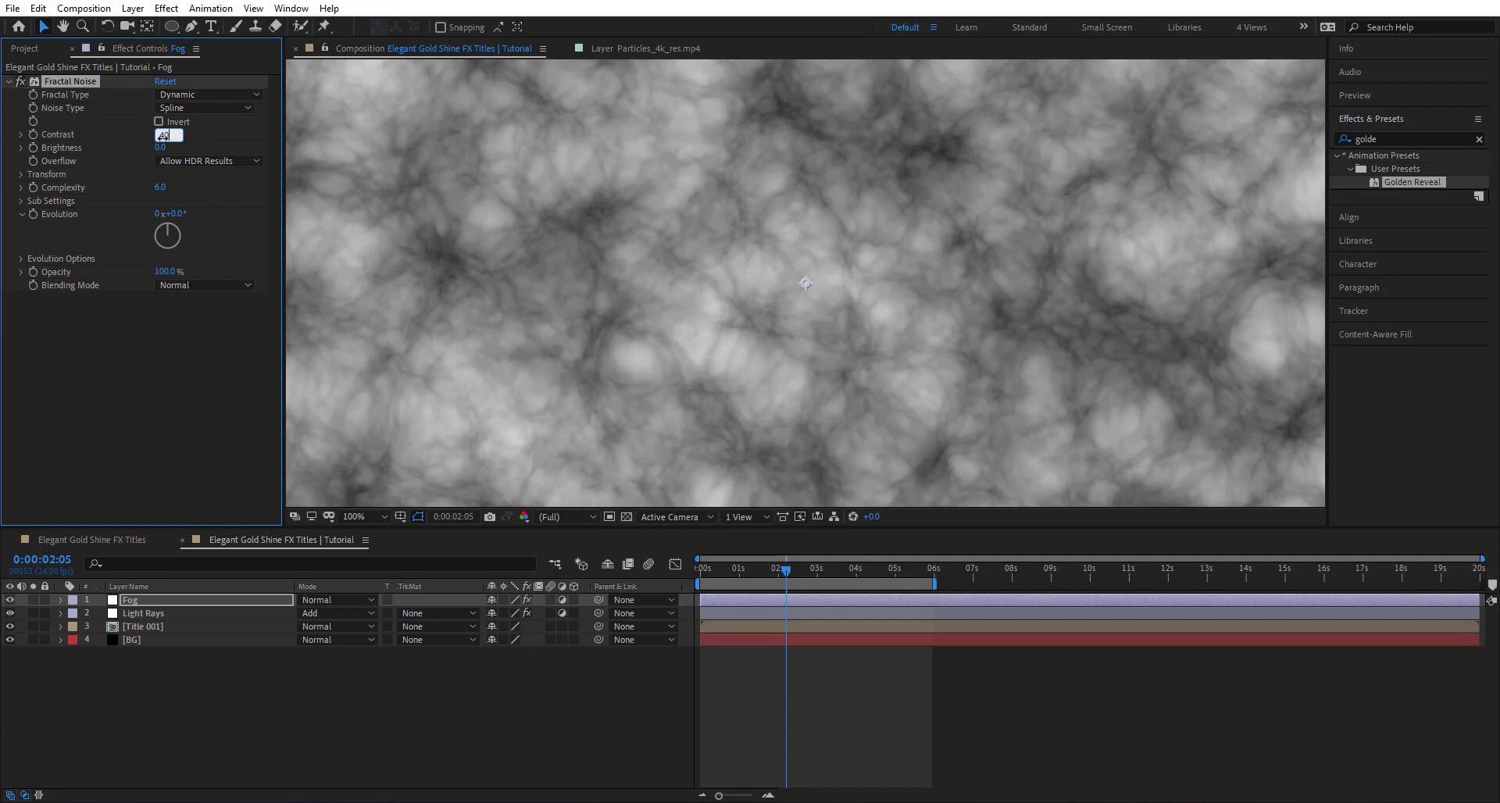
key("Return")
left_click(160, 149)
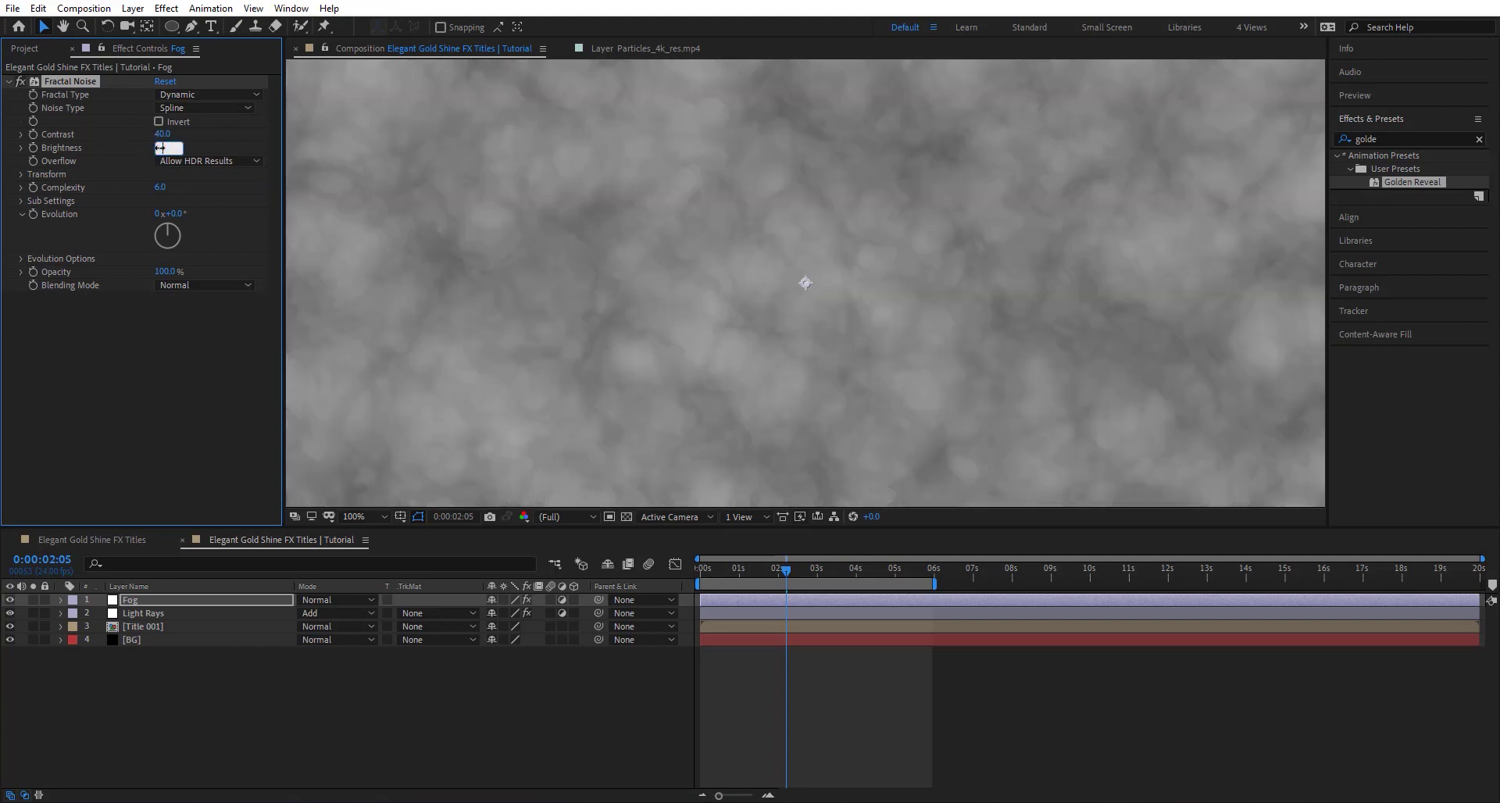
type("-35")
key("Return")
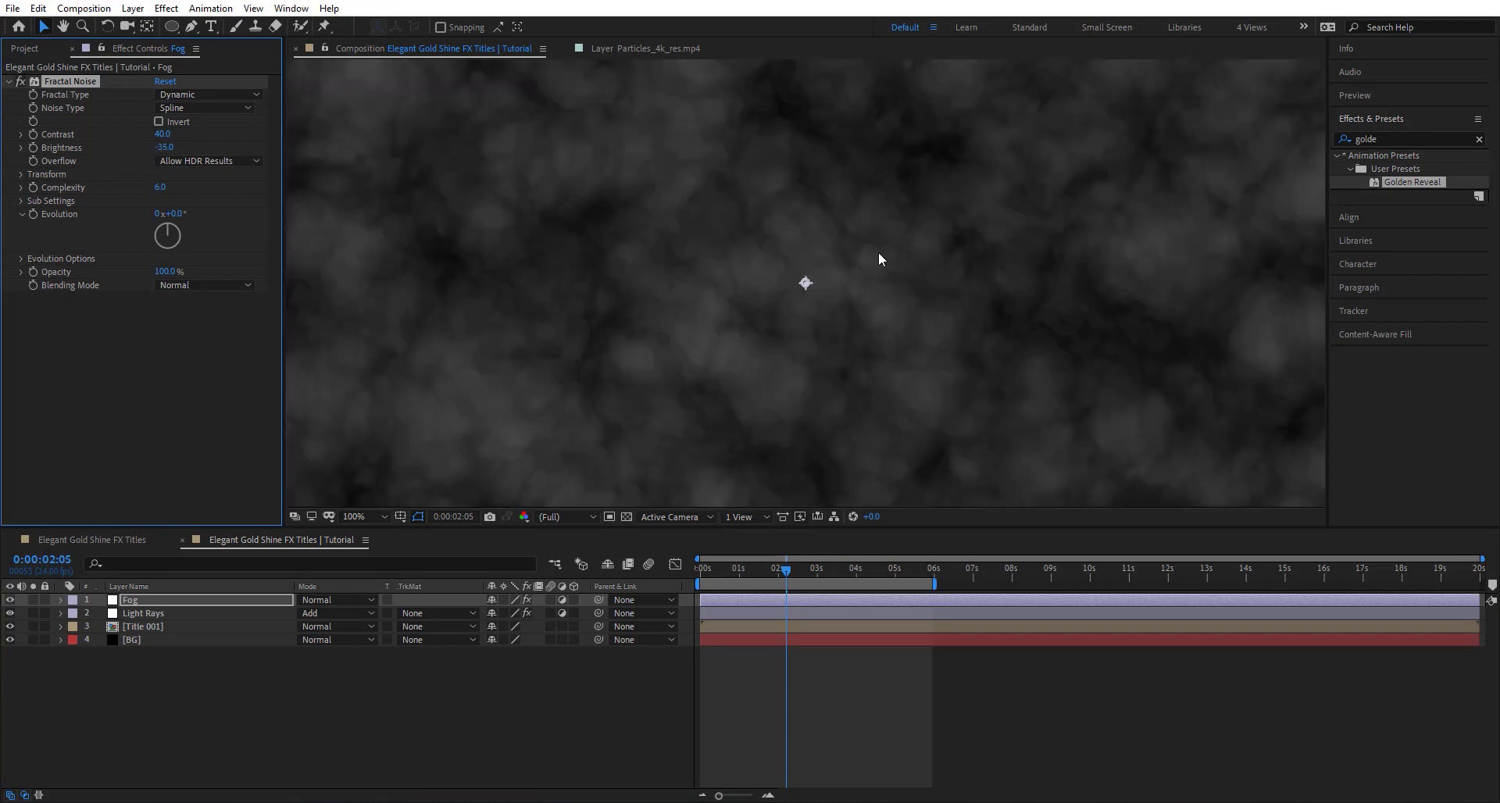
key("comma")
key("comma")
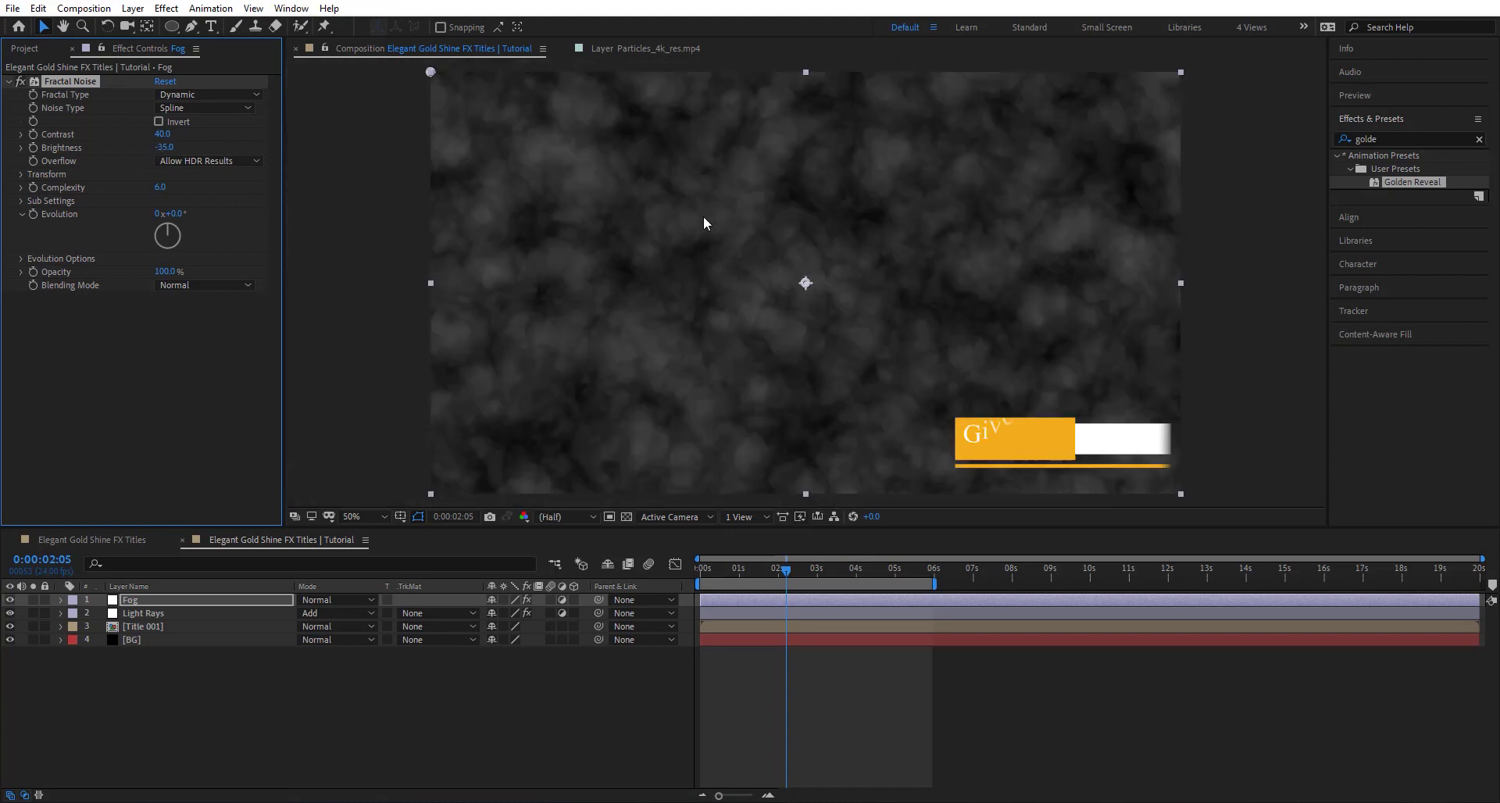
- Reduce the fog noise's Complexity to 1 and enlarge its Scale to 516
left_click(175, 185)
type("1")
key("Return")
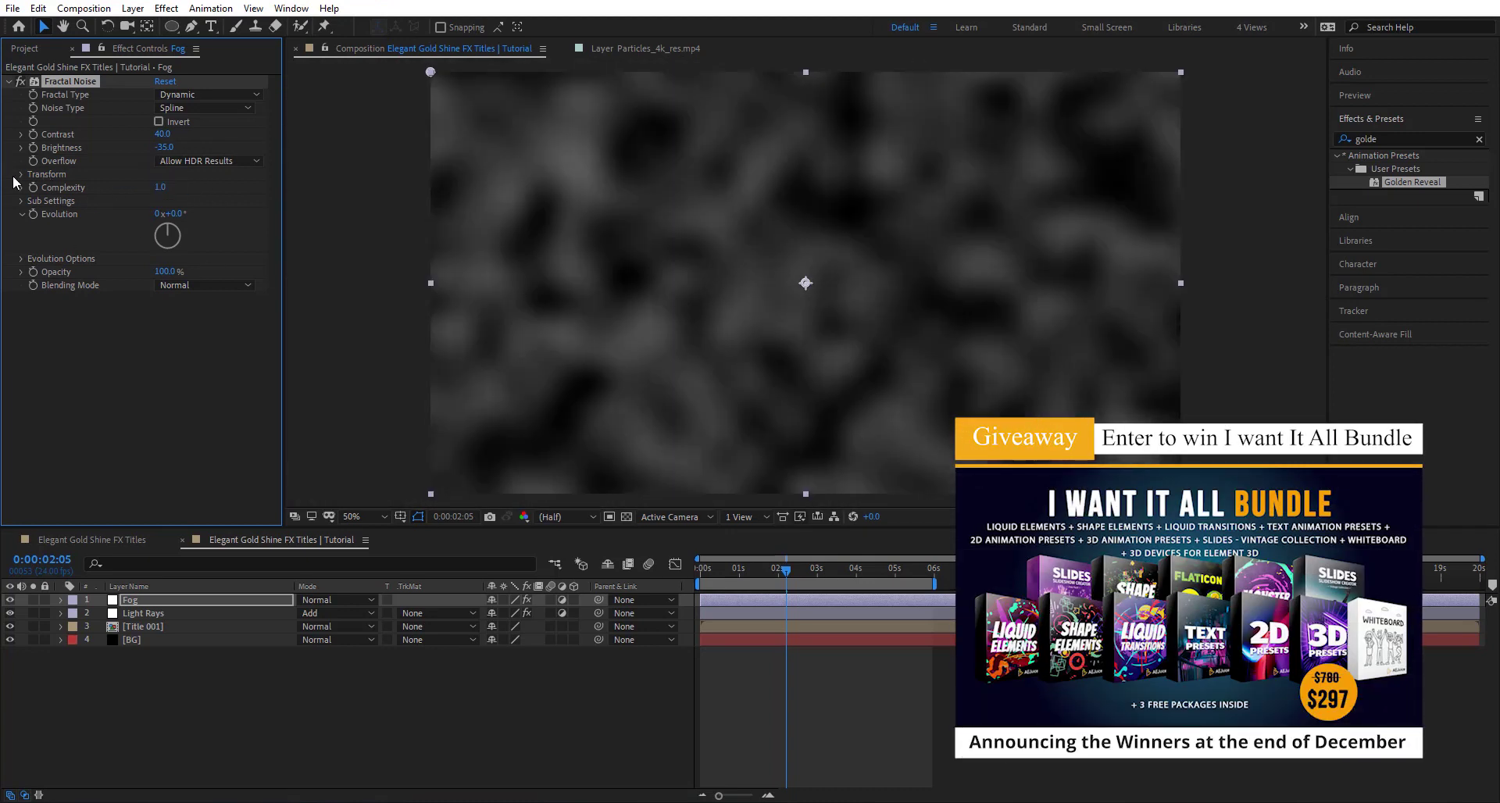
left_click(22, 174)
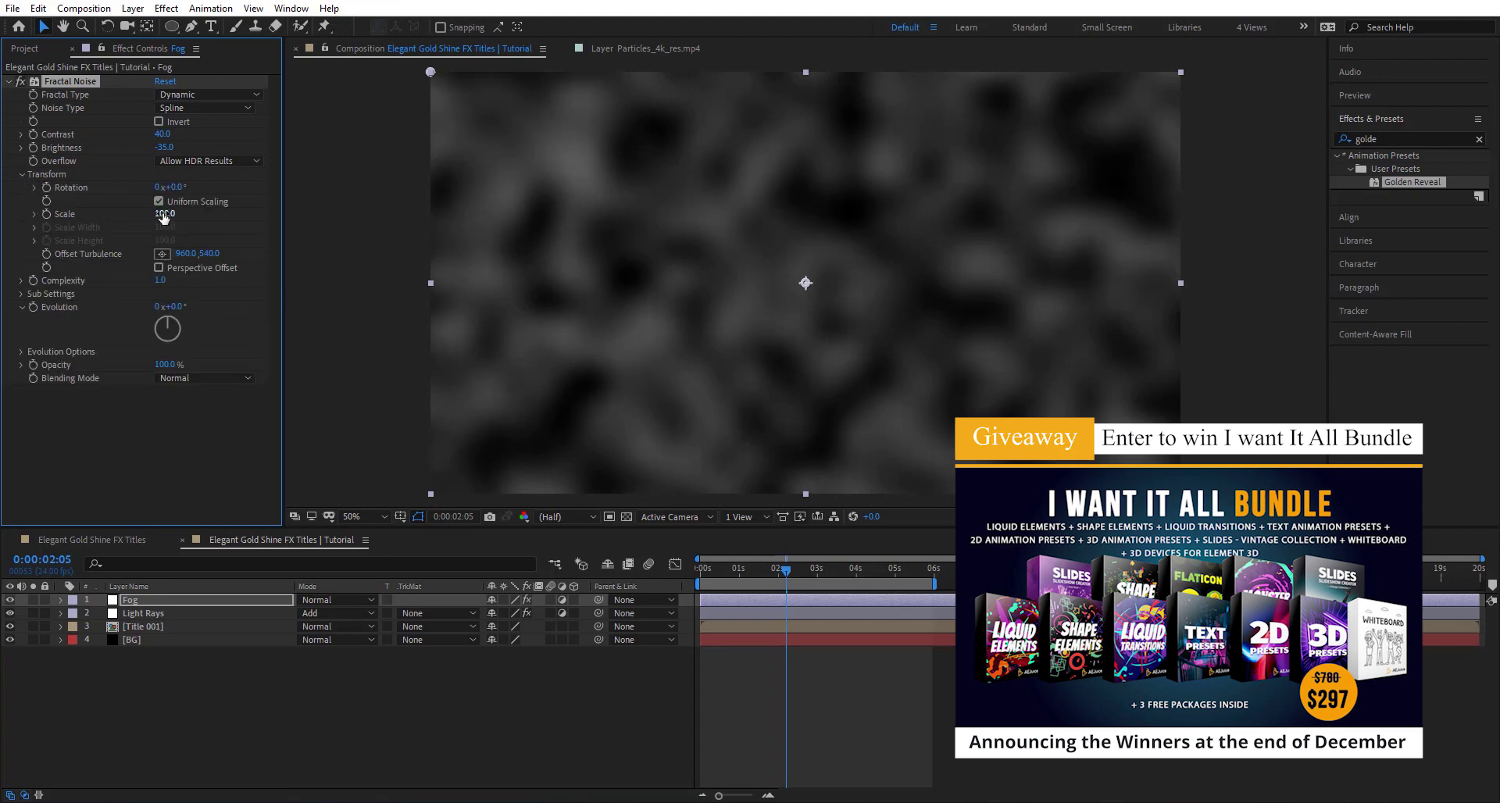
left_click_drag(164, 218, 471, 196)
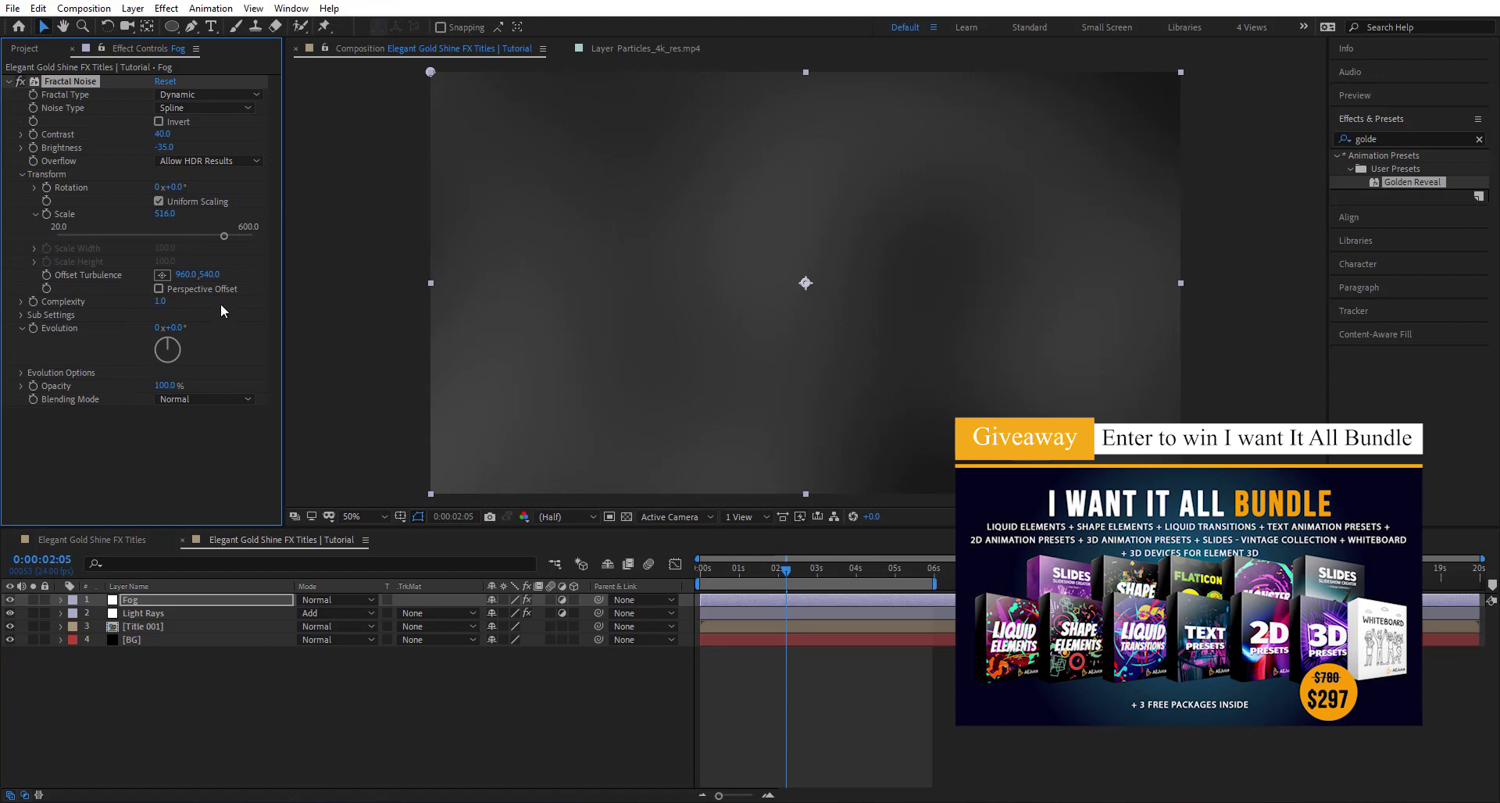
- Animate the fog noise's Evolution with the expression time*40 and preview the motion from the start
left_click(31, 328, "alt")
type("time")
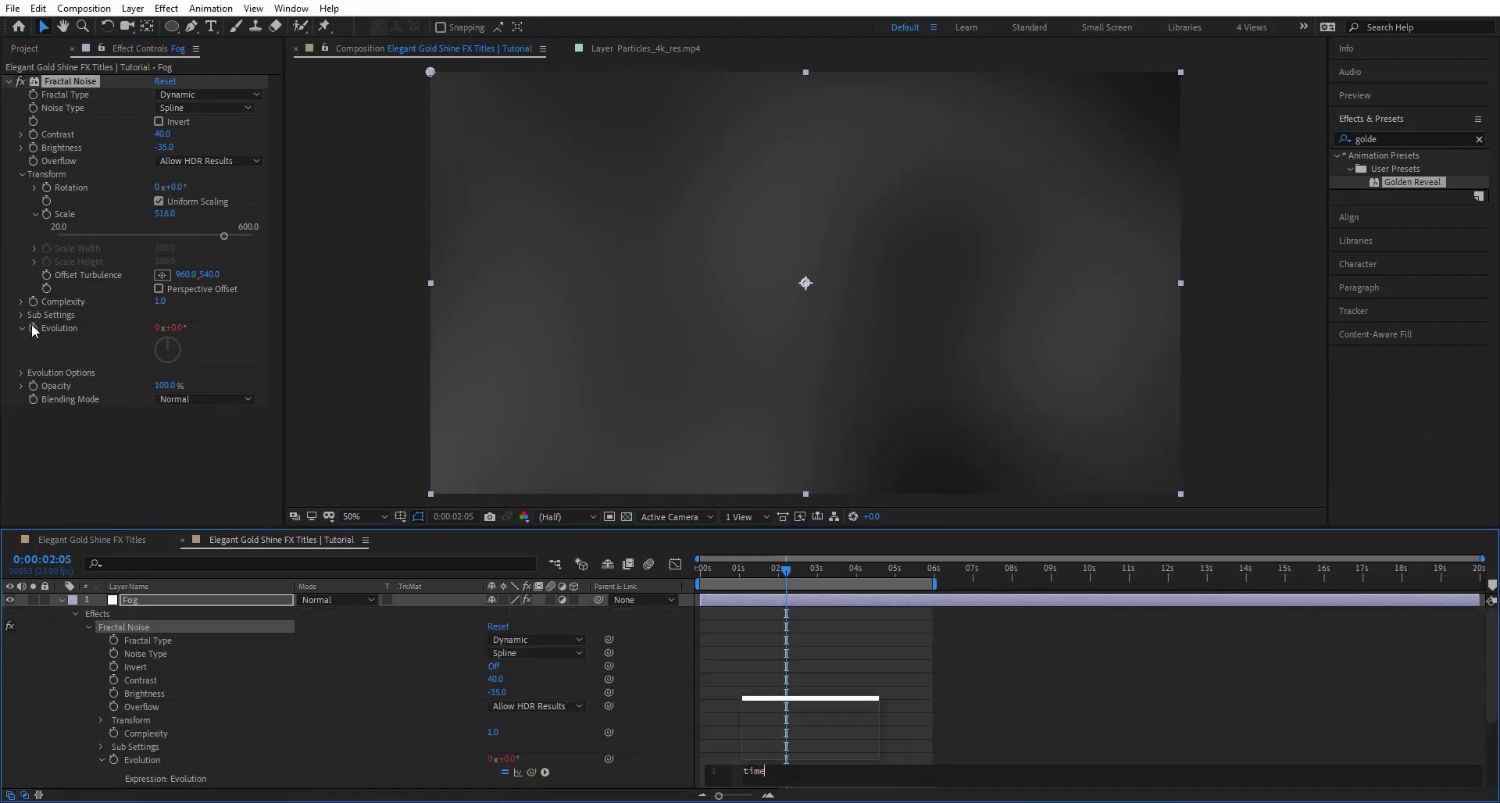
type("*40")
key("KP_Enter")
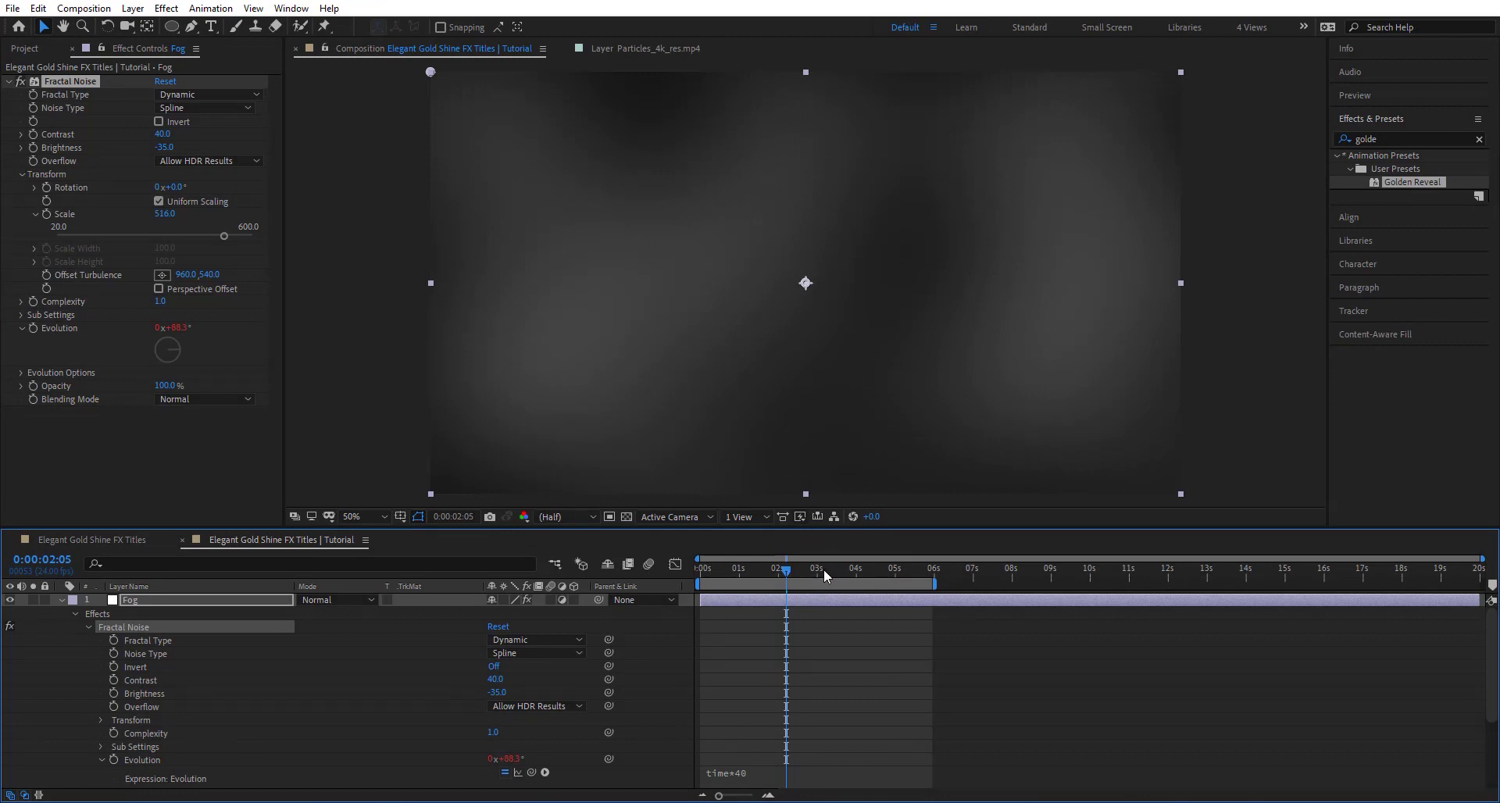
left_click_drag(824, 568, 700, 569)
key("space")
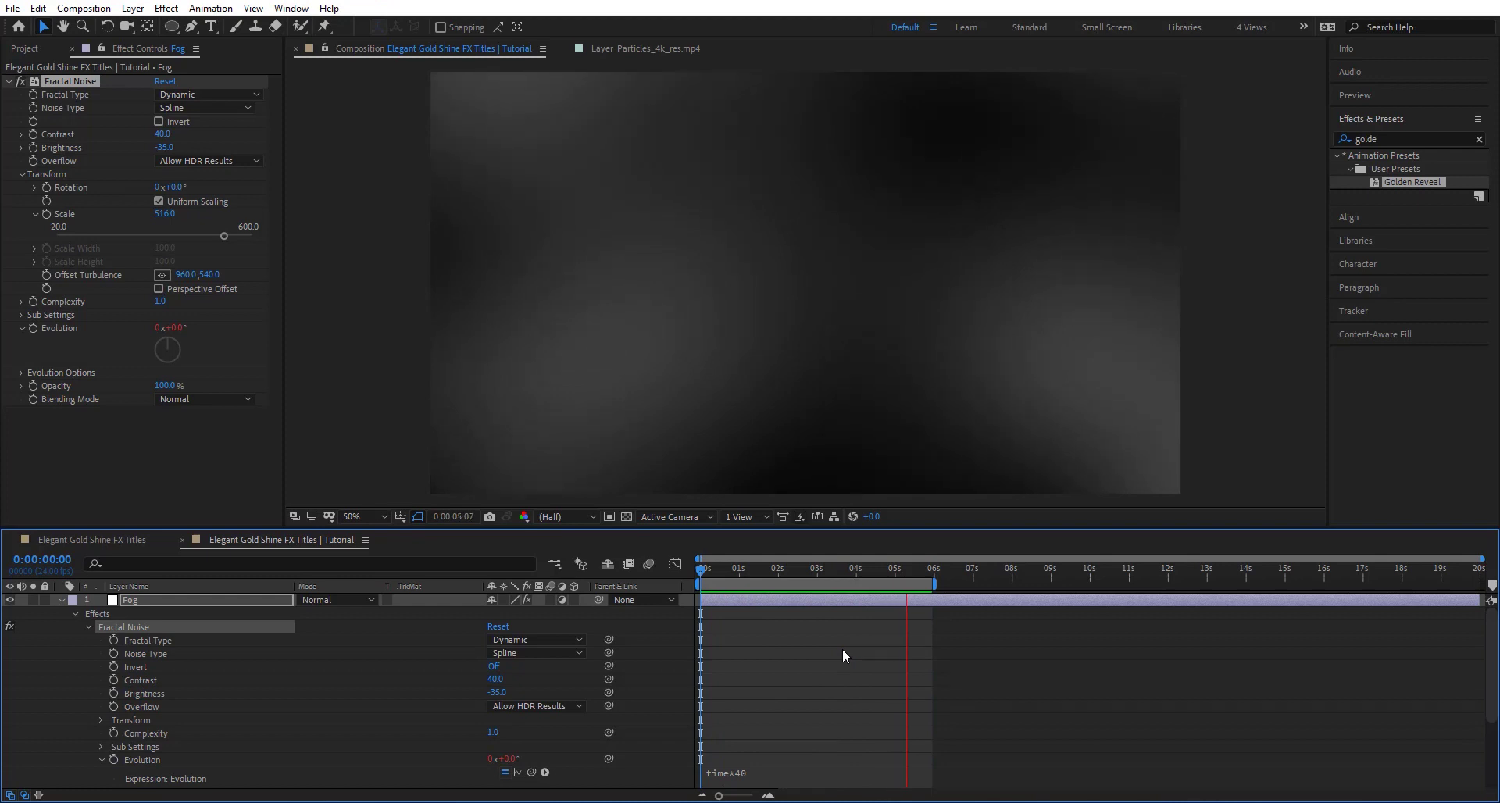
left_click_drag(734, 565, 788, 579)
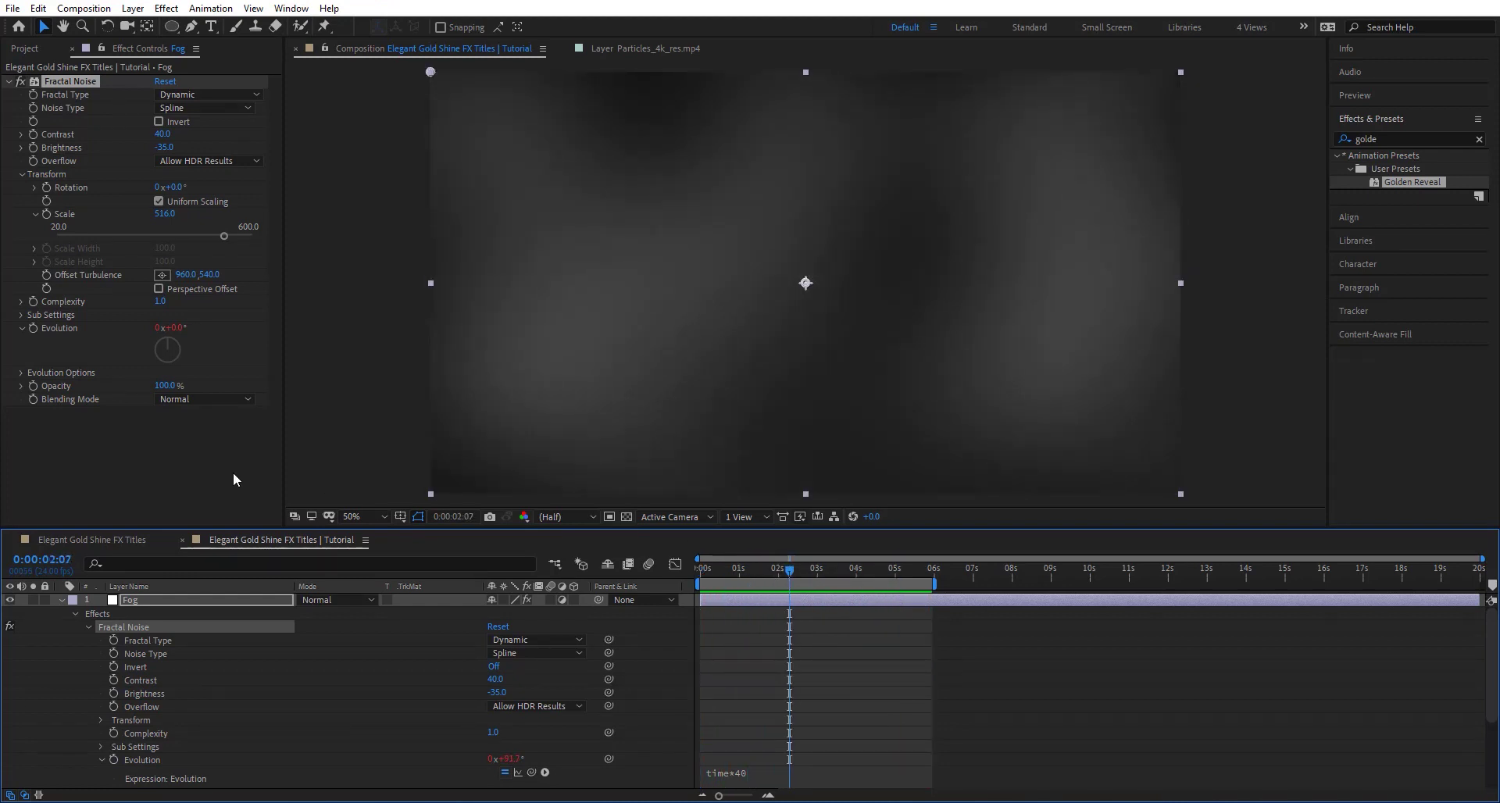
- Apply the CC Toner effect to the Fog layer
key("ctrl+space")
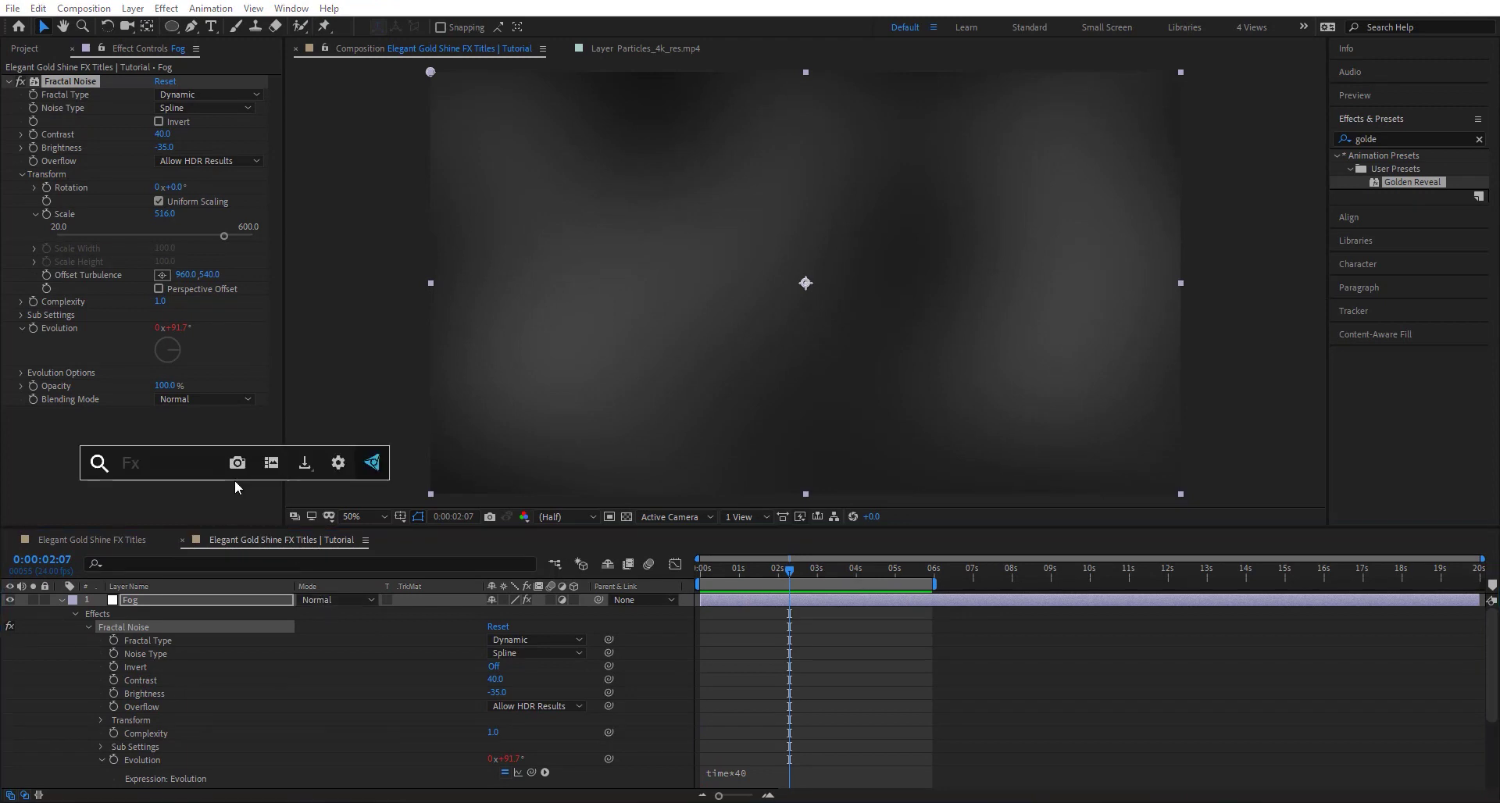
type("cc t")
key("Down")
key("Down")
key("Down")
key("Down")
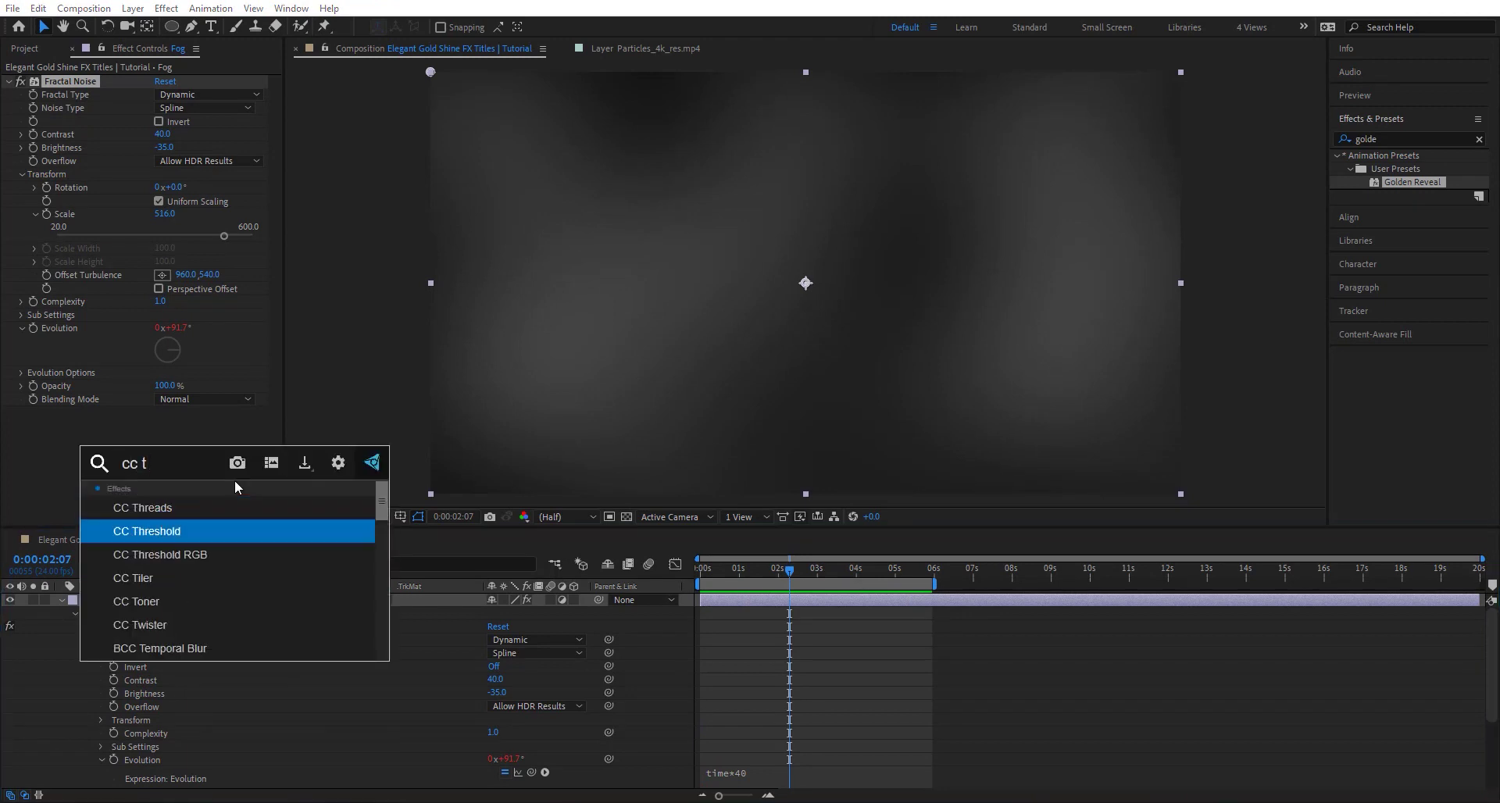
key("Return")
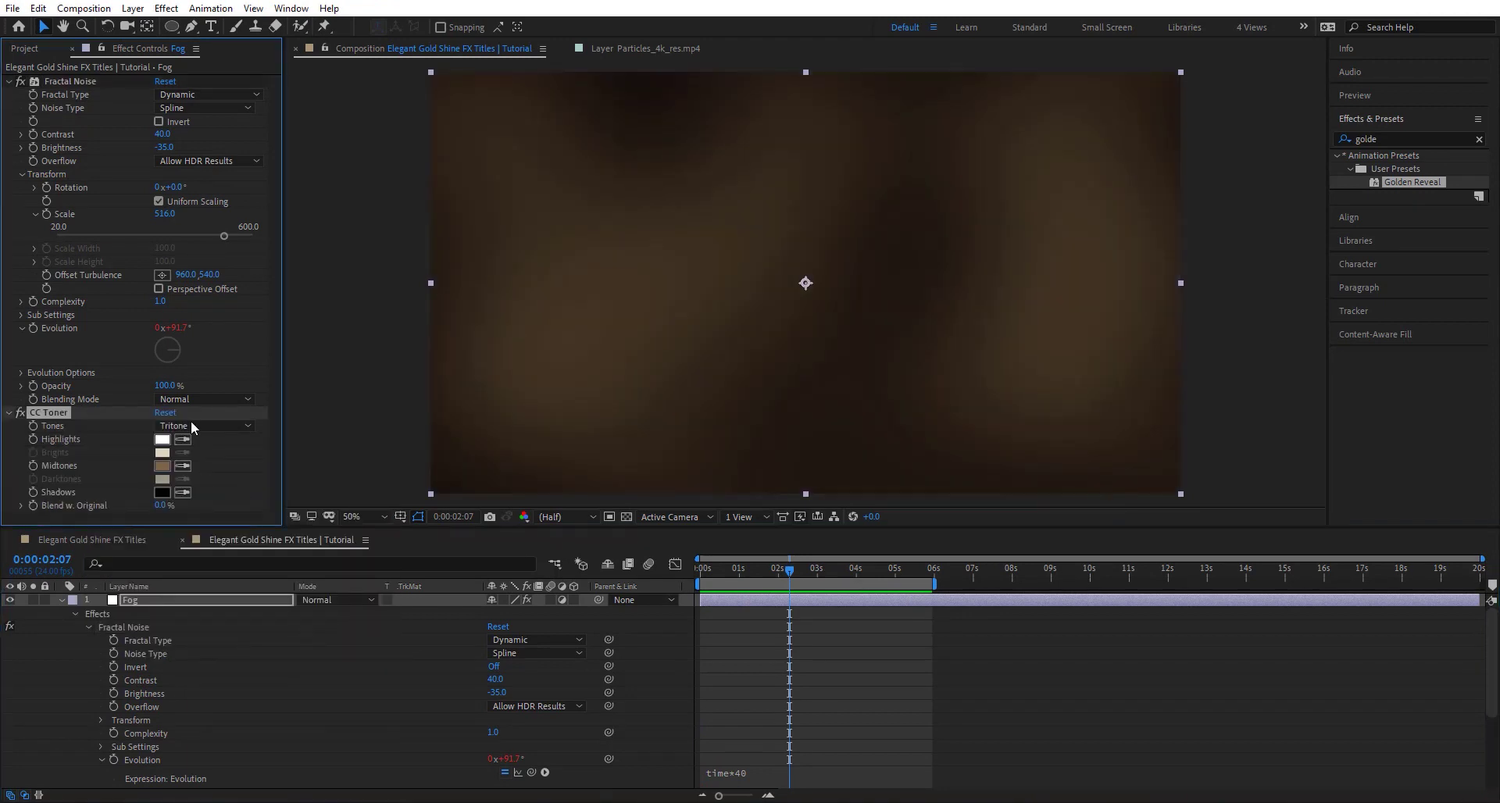
- Switch CC Toner to Duotone and set its Highlights color to the muted brown 8B7461
left_click(190, 426)
left_click(180, 436)
left_click(162, 439)
left_click_drag(610, 603, 616, 625)
left_click_drag(461, 547, 453, 525)
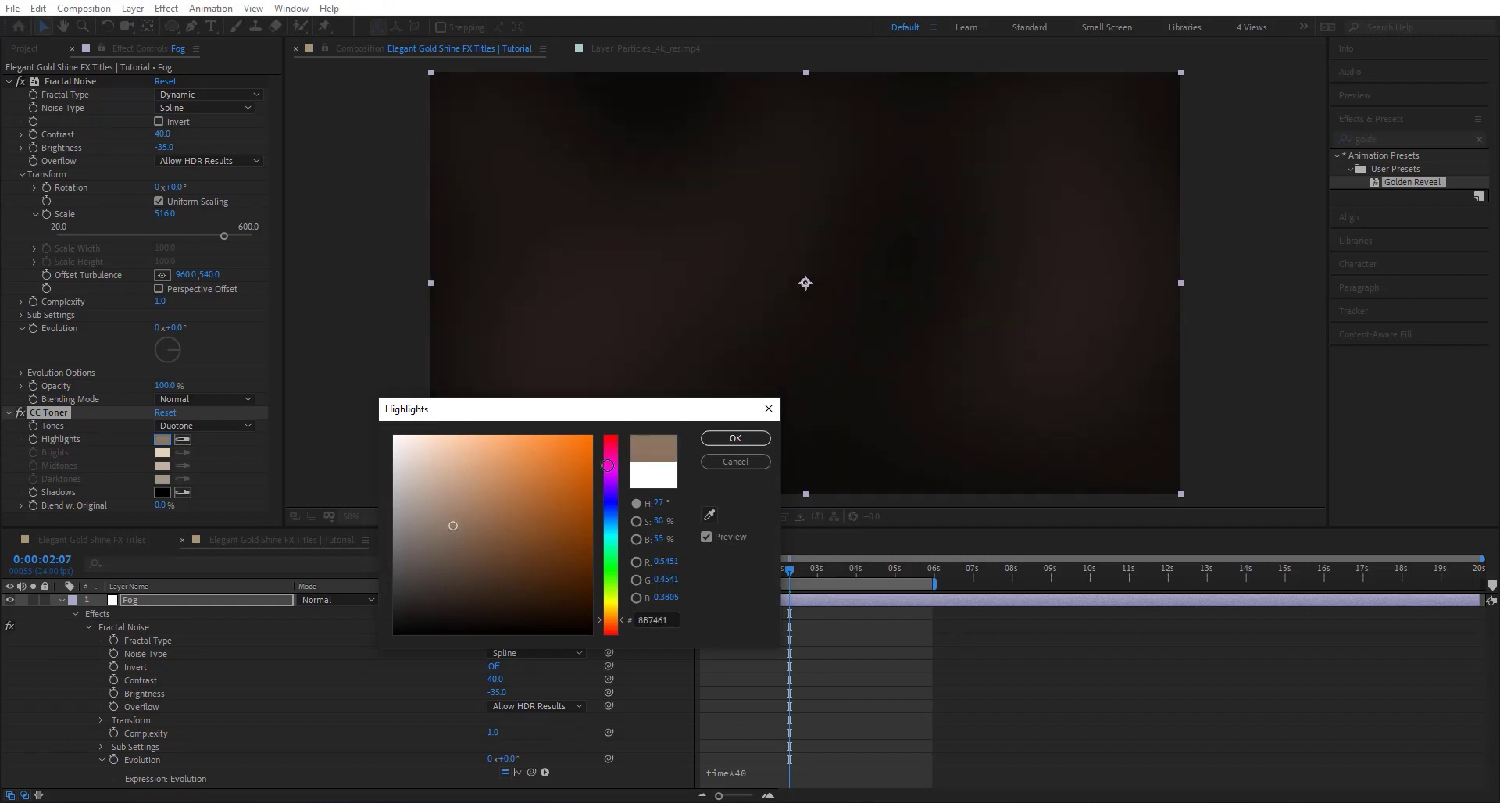
left_click(717, 442)
- Set the Fog layer's blending mode to Add and scrub through the title around 3 seconds
left_click(358, 598)
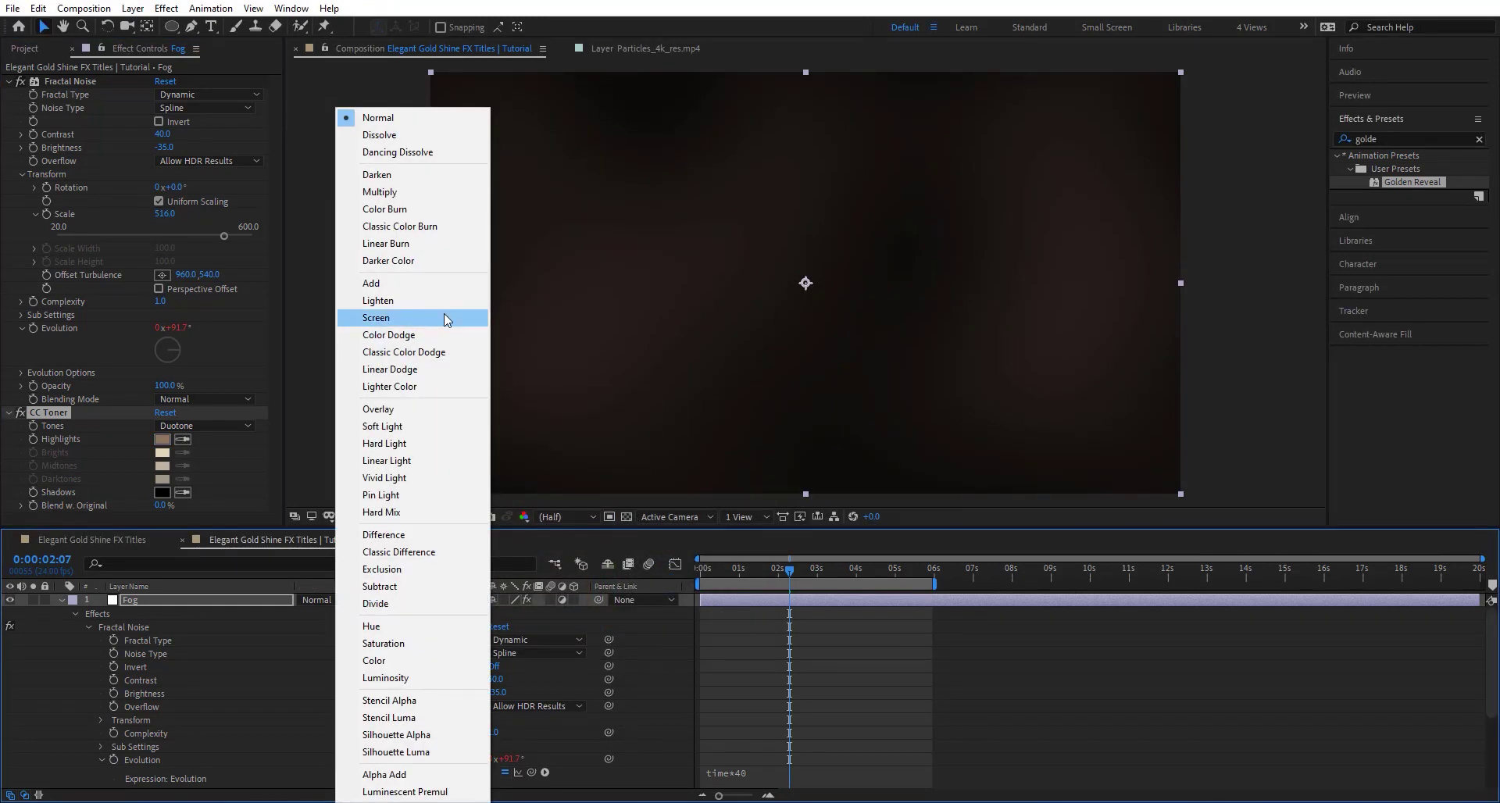
left_click(412, 294)
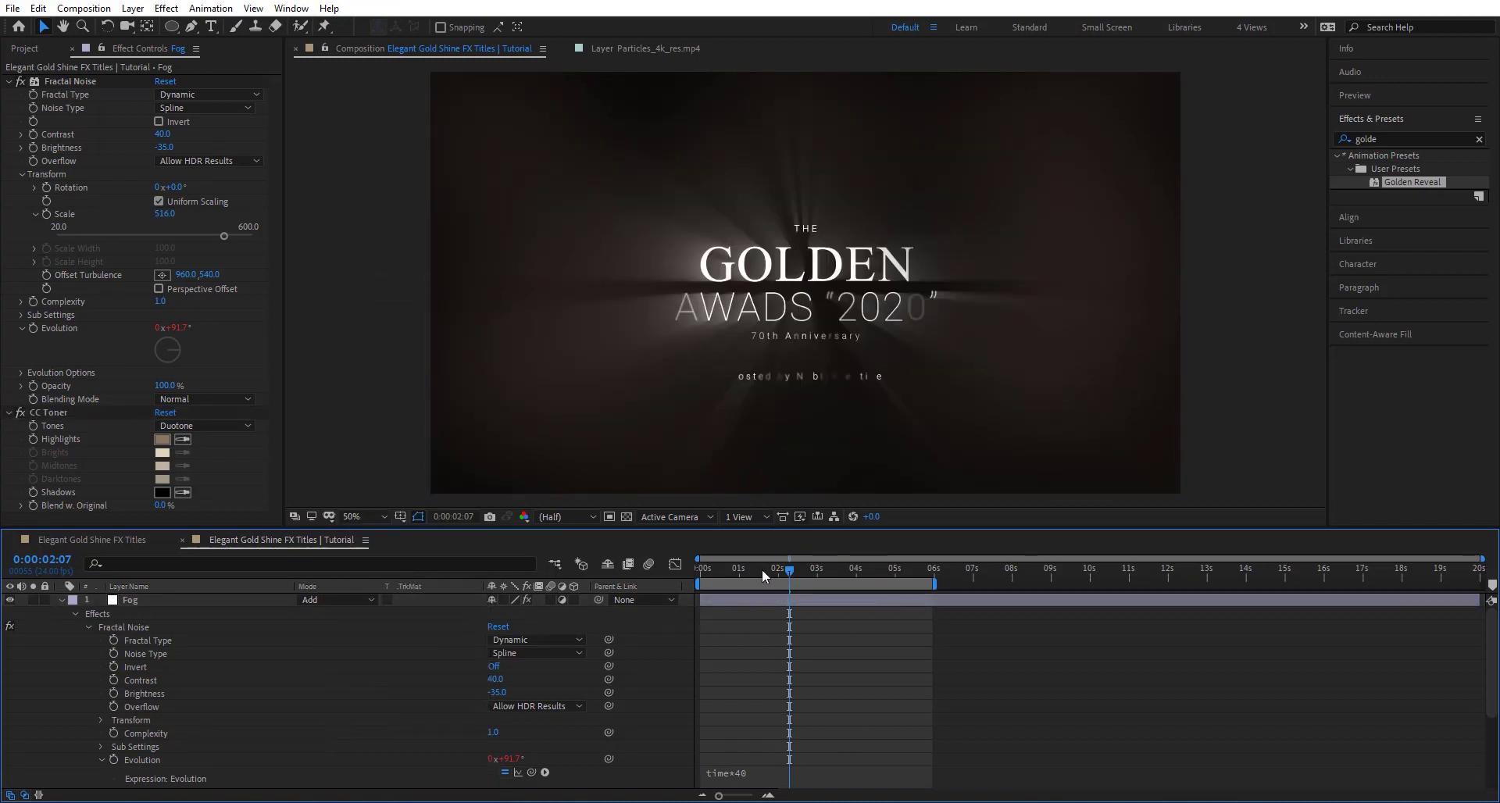
left_click_drag(761, 569, 830, 568)
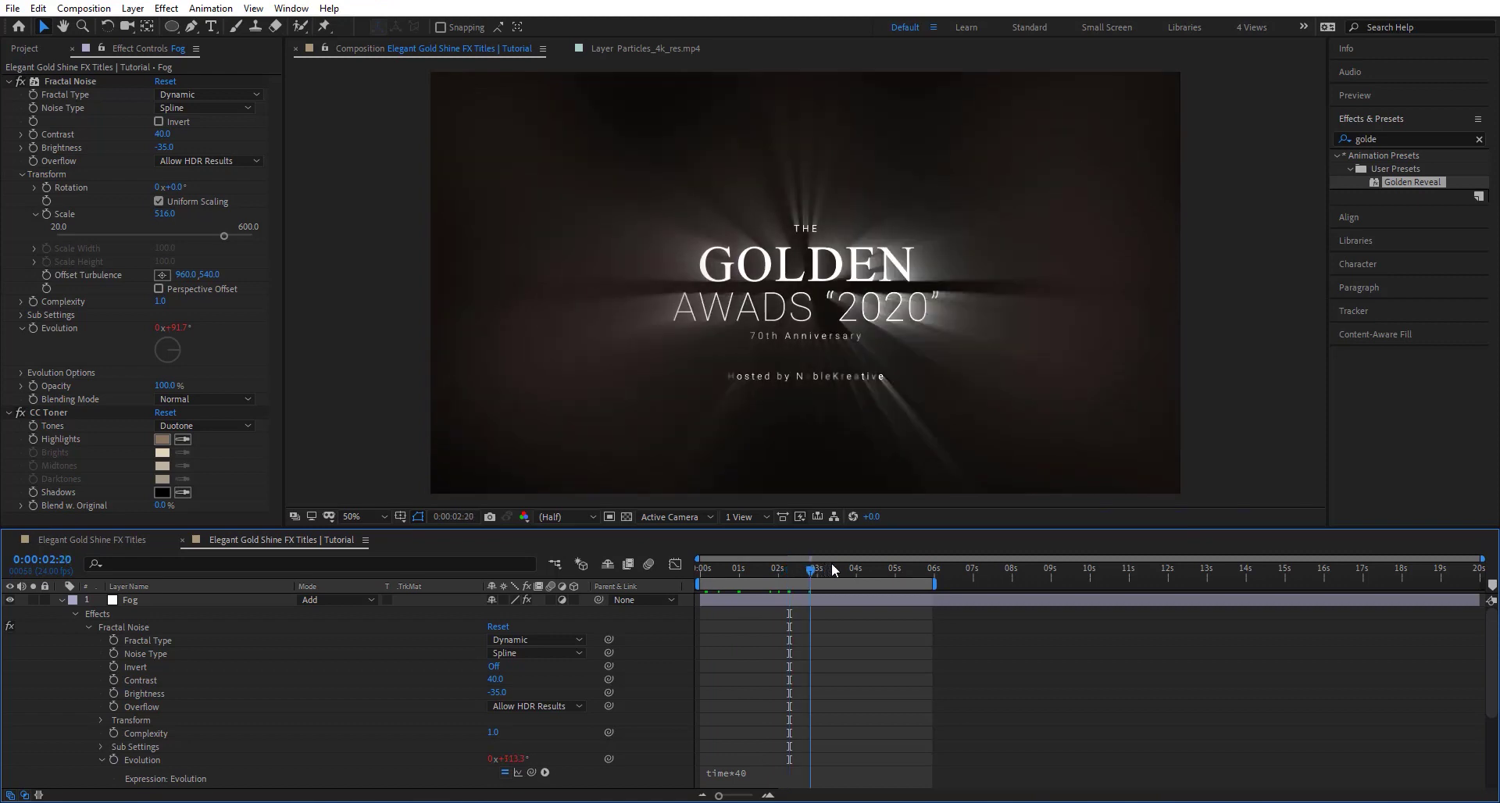
left_click(62, 599)
- Create a new adjustment layer above the Fog layer and name it PostFX
left_click(197, 669)
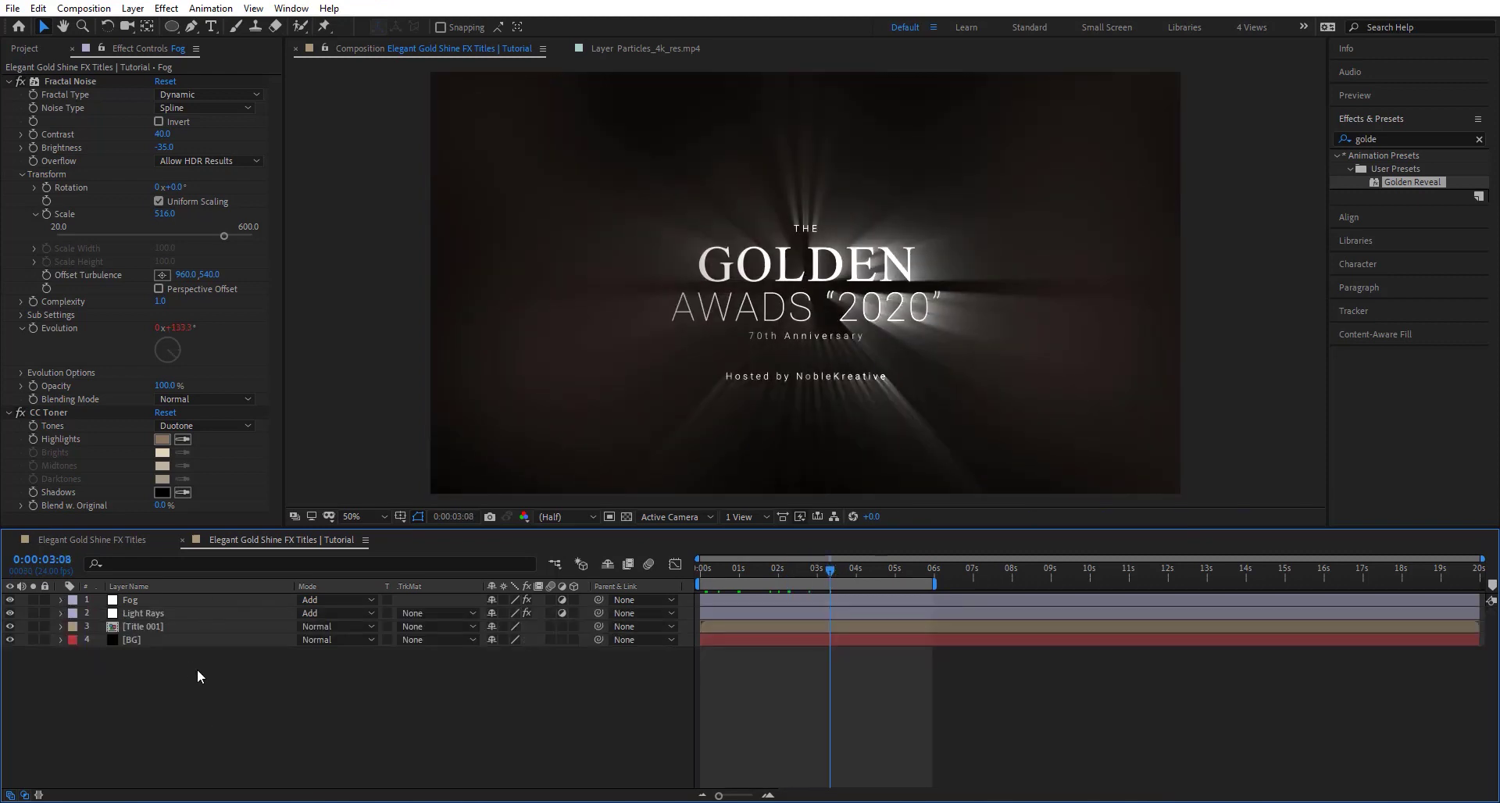
key("ctrl+alt+y")
key("Return")
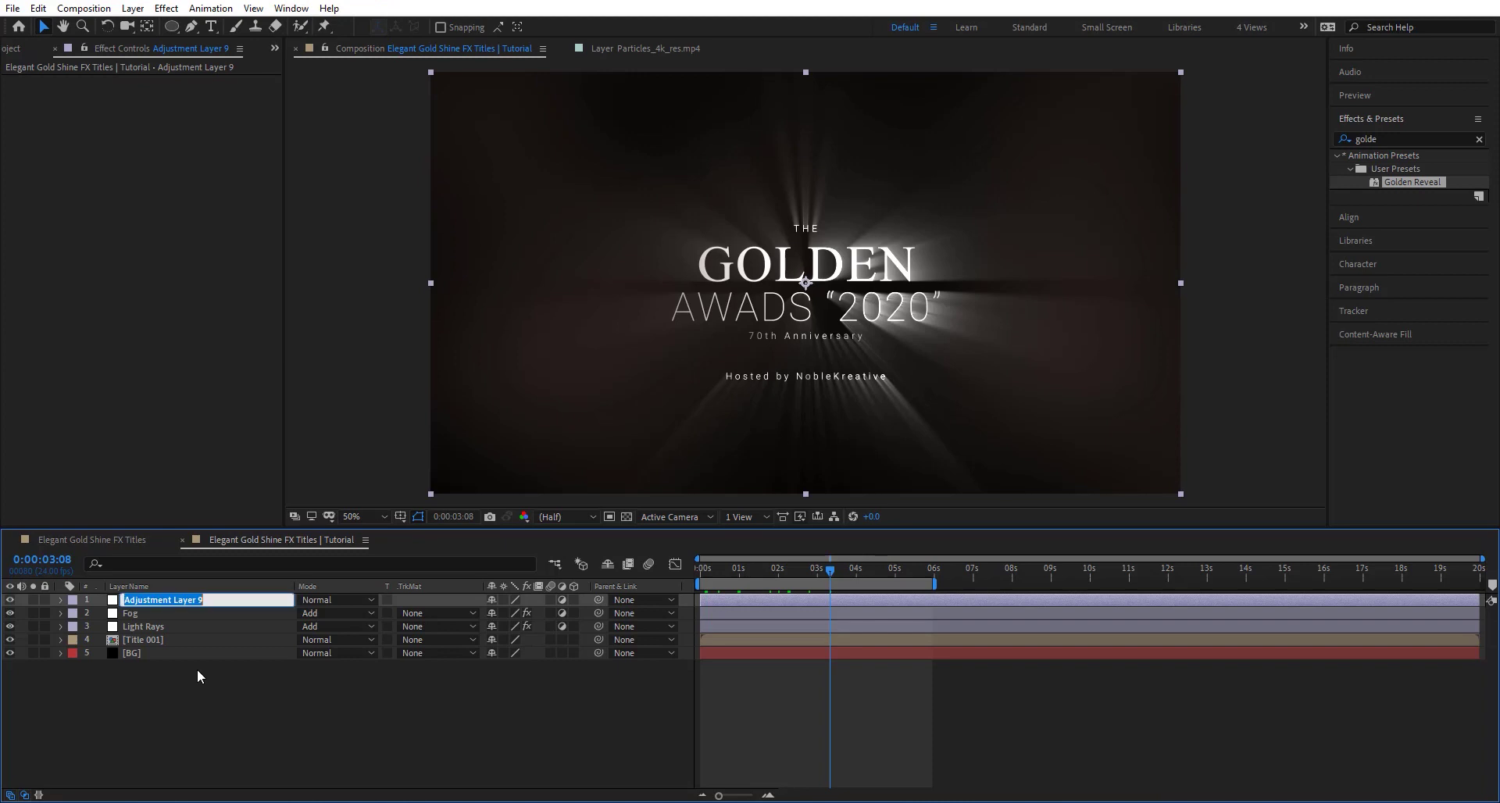
type("PostFX")
key("Return")
- Apply the Glow effect to the PostFX adjustment layer
key("ctrl+space")
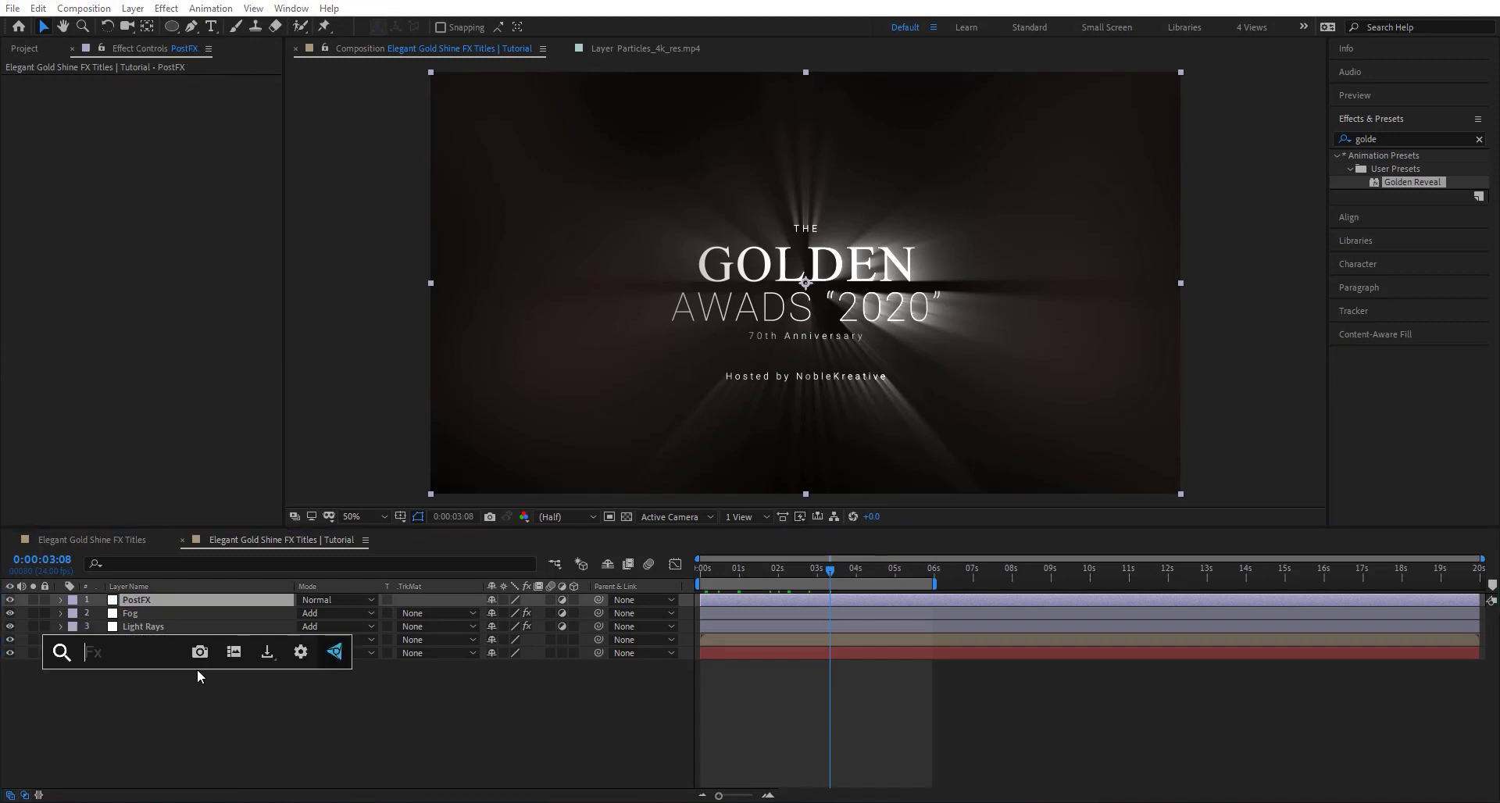
type("glow")
key("Return")
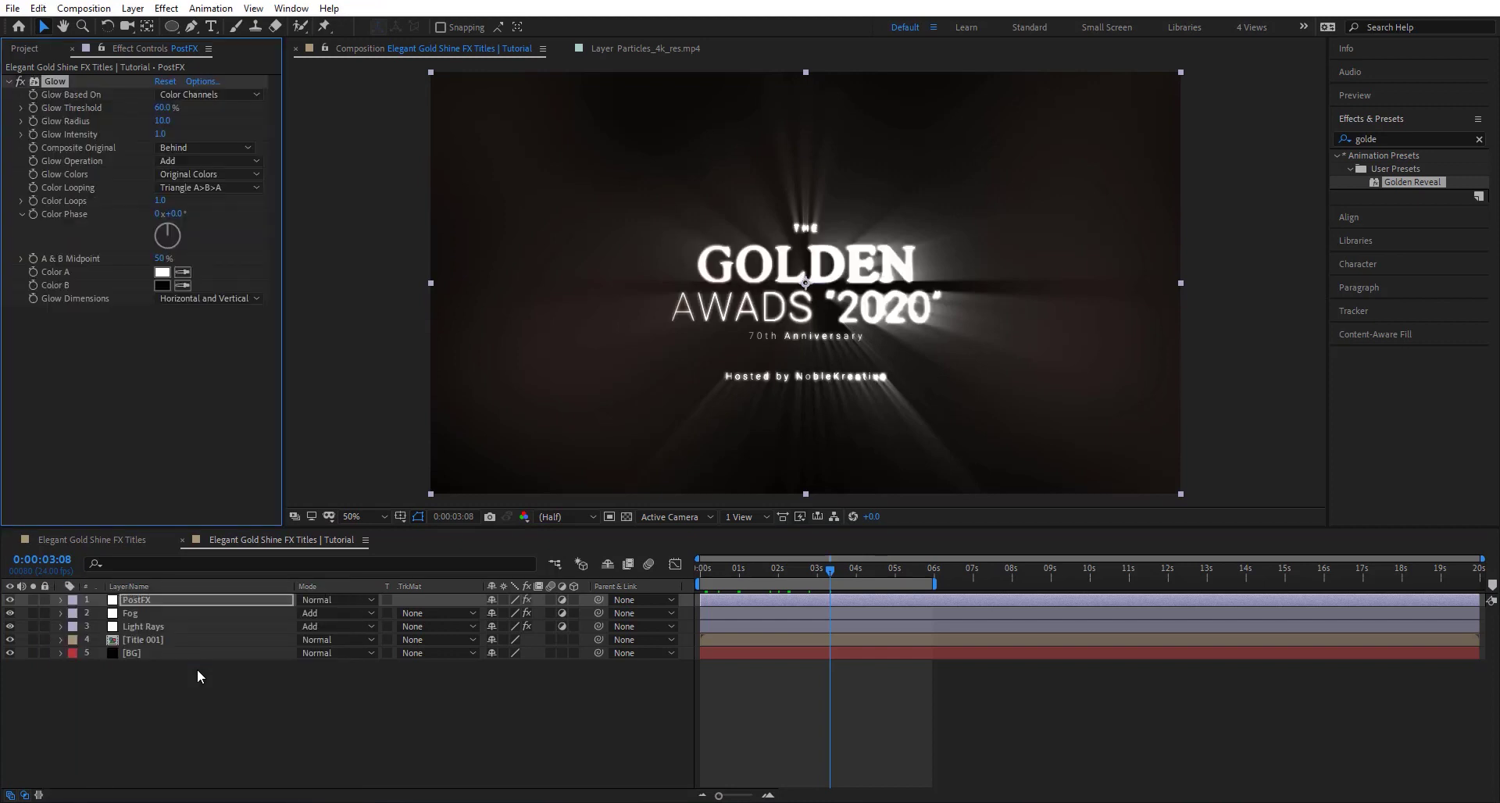
- Set the Glow threshold to 90%, radius to 30 and intensity to 0.5, and scrub to about 4 seconds
left_click(168, 108)
key("Return")
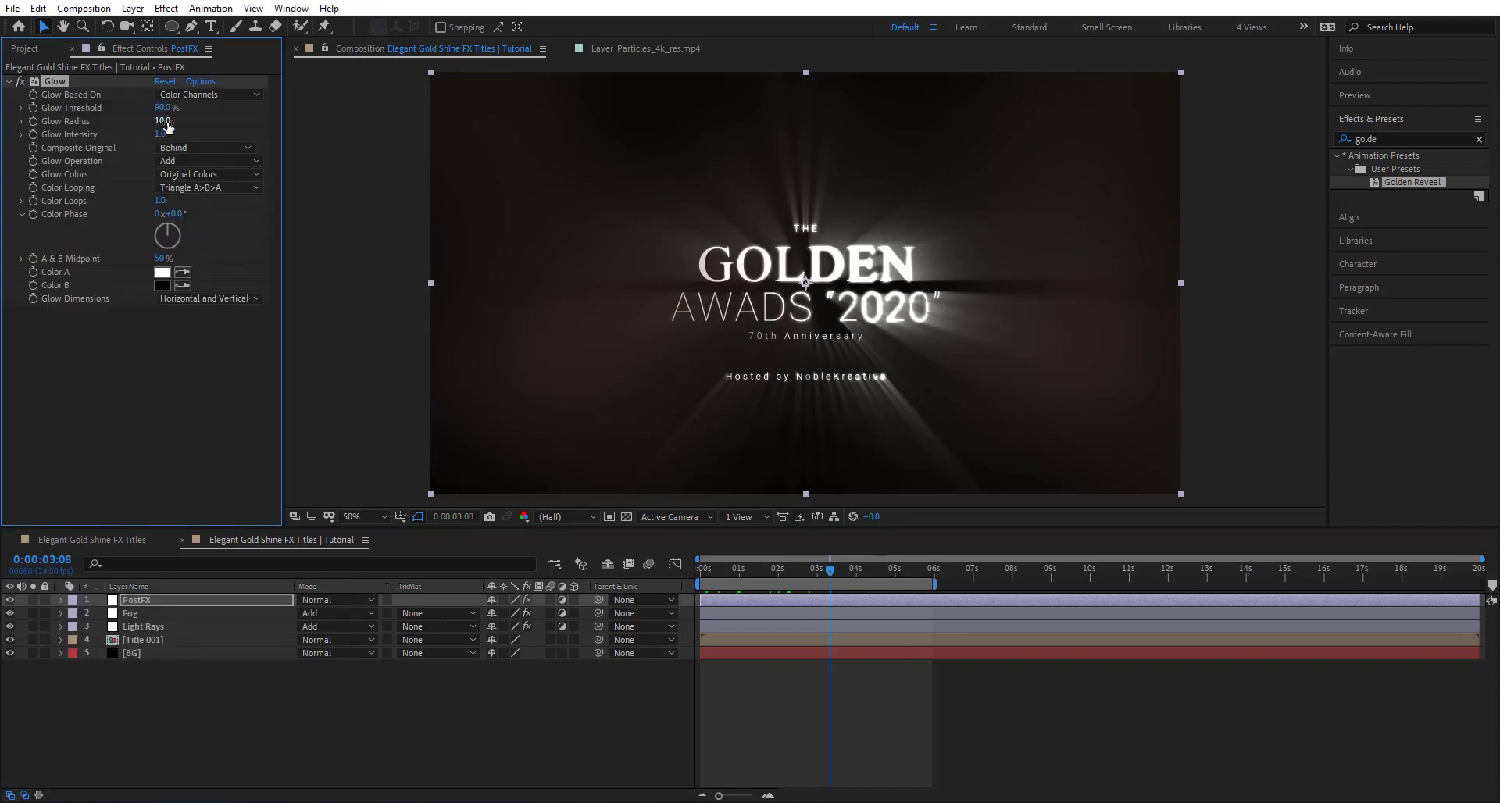
left_click(164, 121)
key("Return")
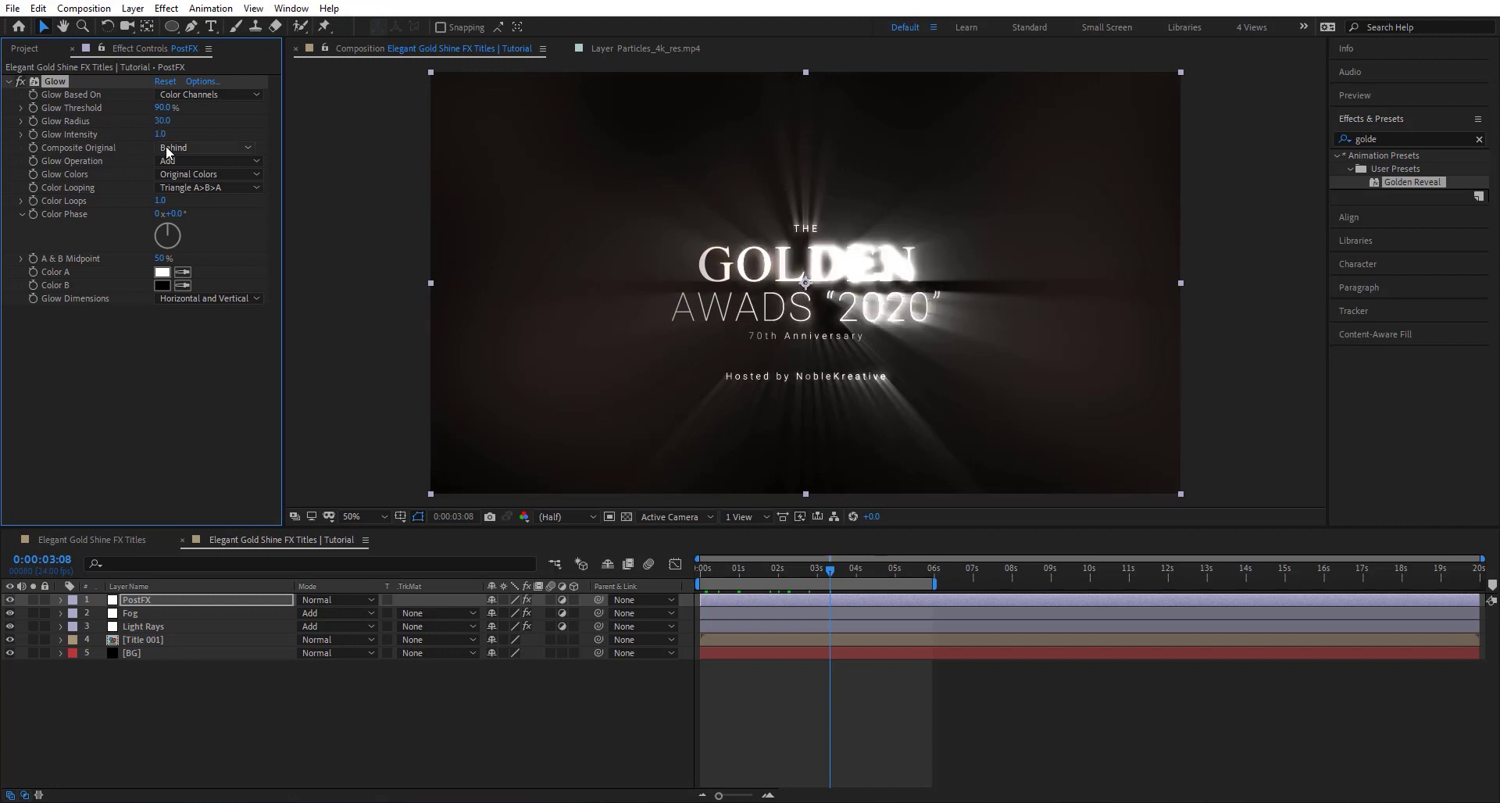
left_click(160, 134)
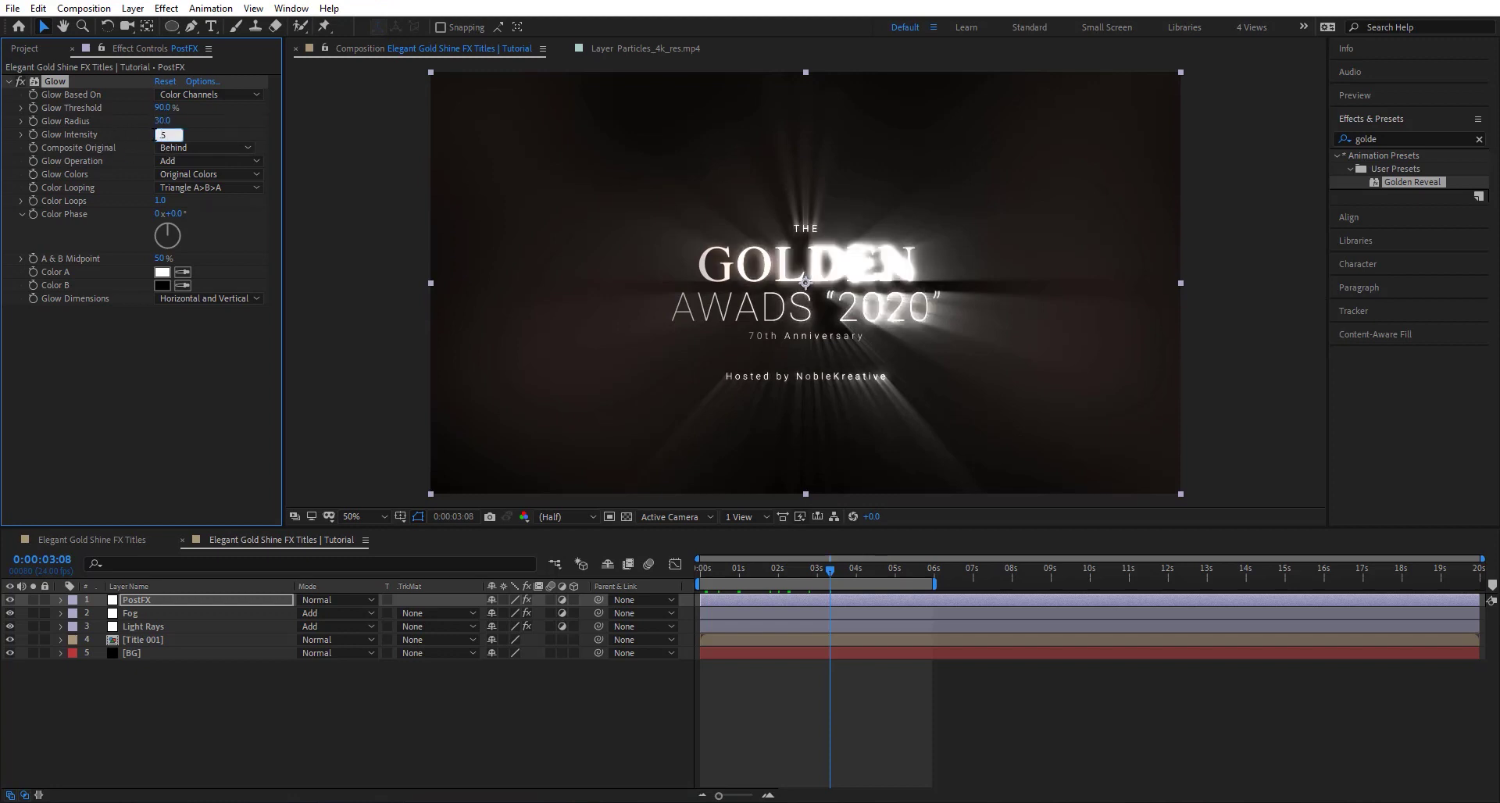
type(".5")
key("Return")
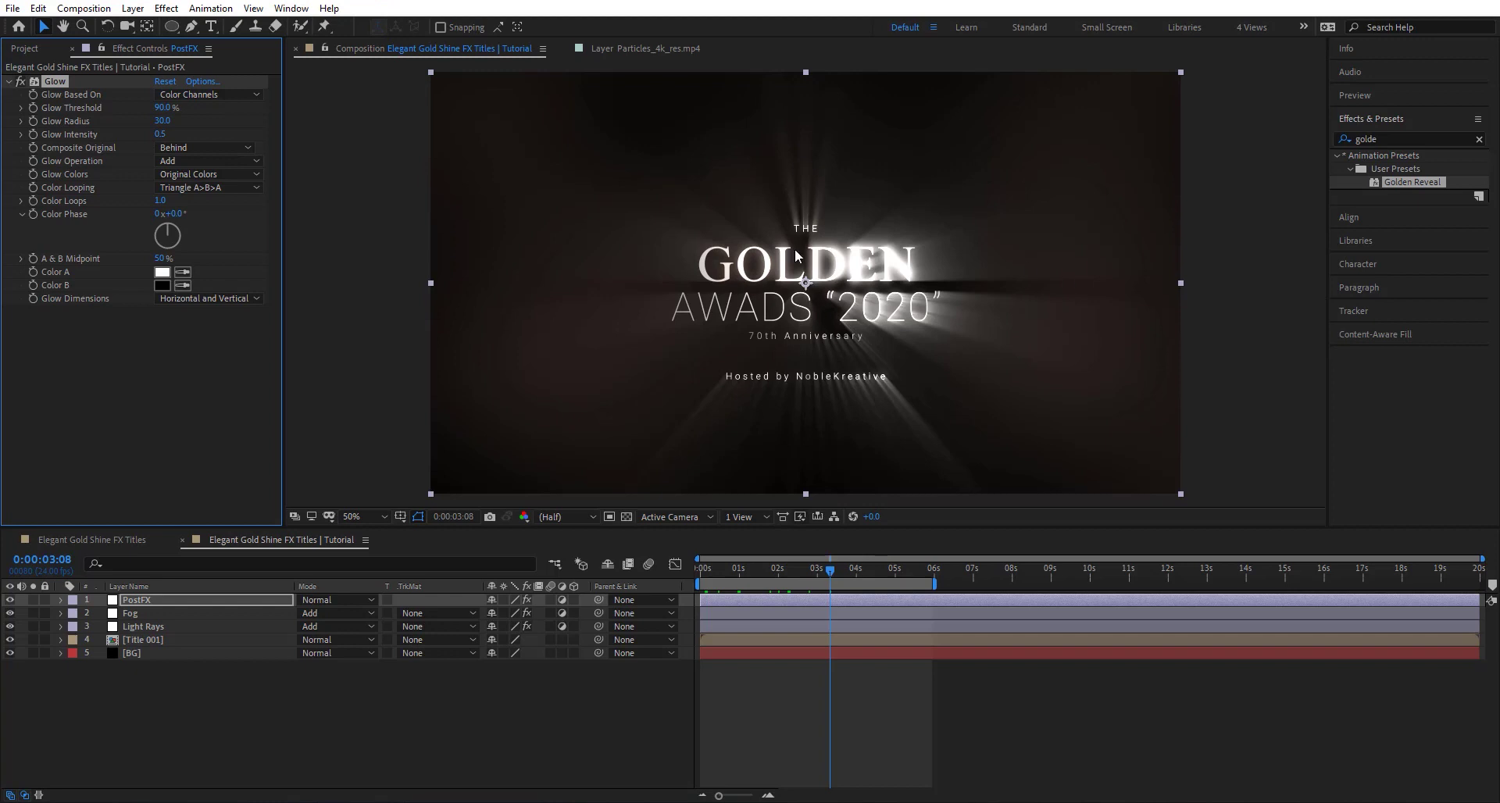
left_click_drag(828, 576, 858, 561)
- Create a new adjustment layer above PostFX and name it CC
left_click(208, 666)
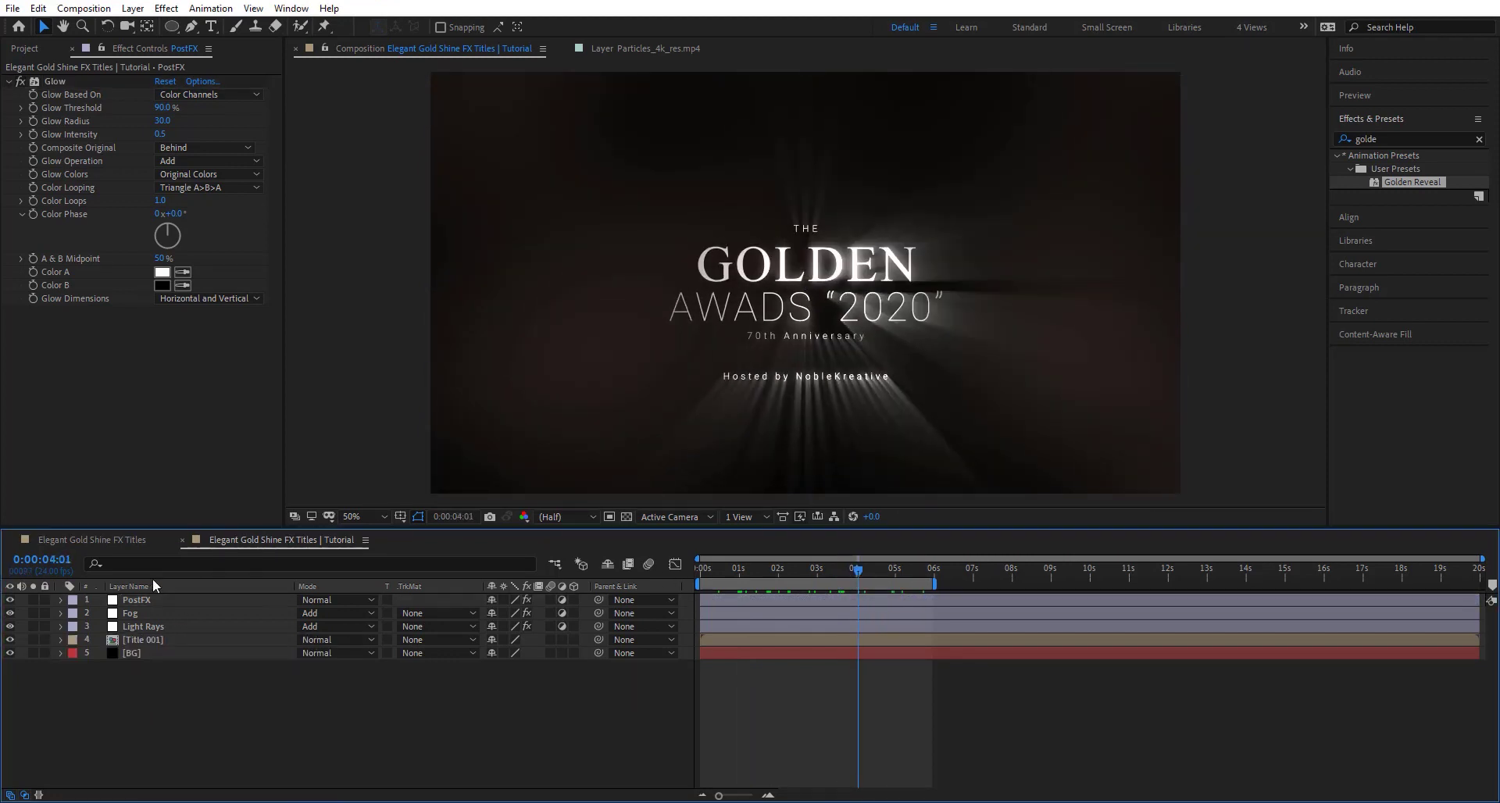
key("ctrl+alt+y")
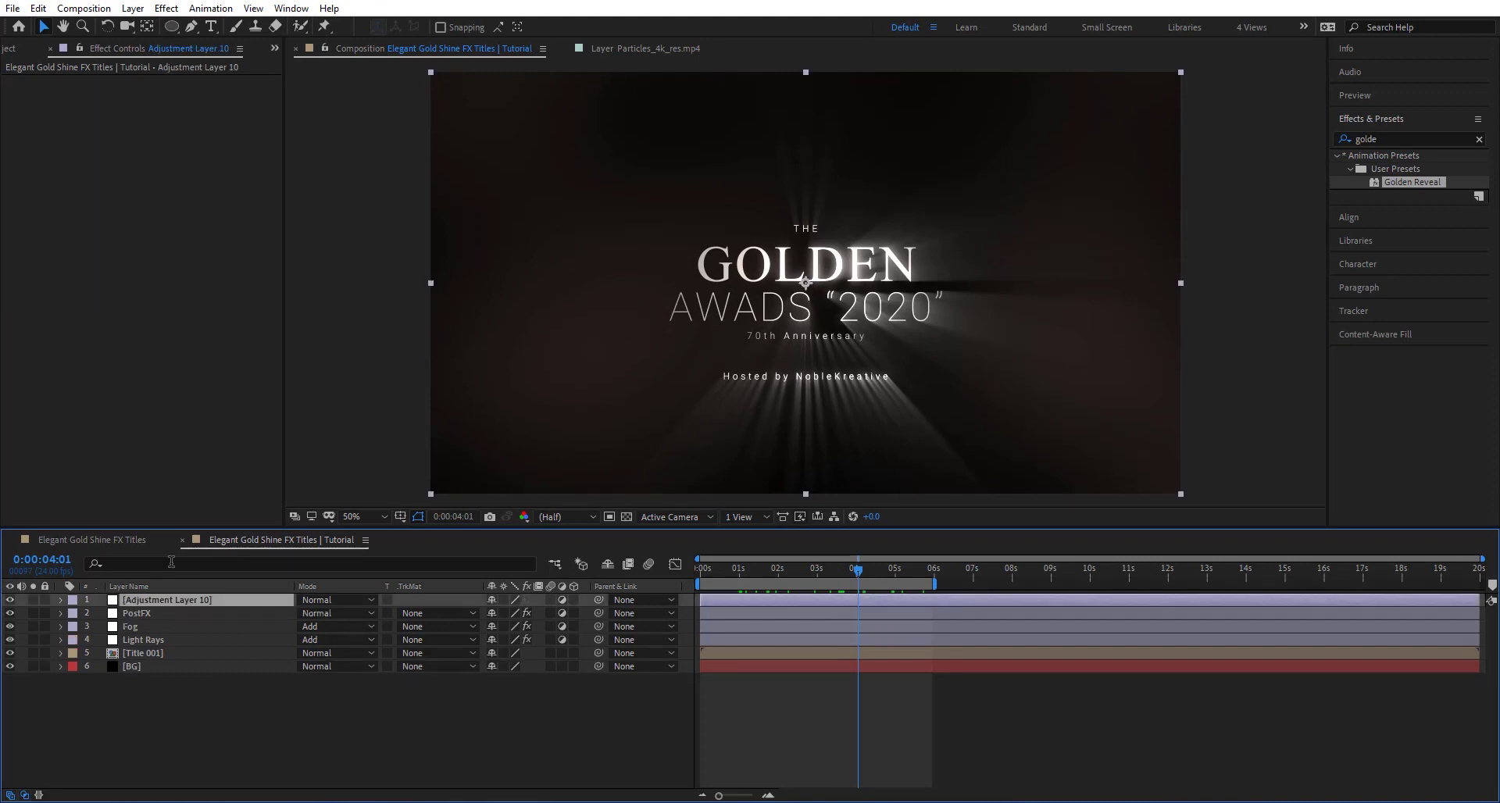
key("Return")
type("CC")
key("Return")
- Apply CC Toner to the CC layer and set its Highlights color to the pale yellow F6FFAC
key("ctrl+space")
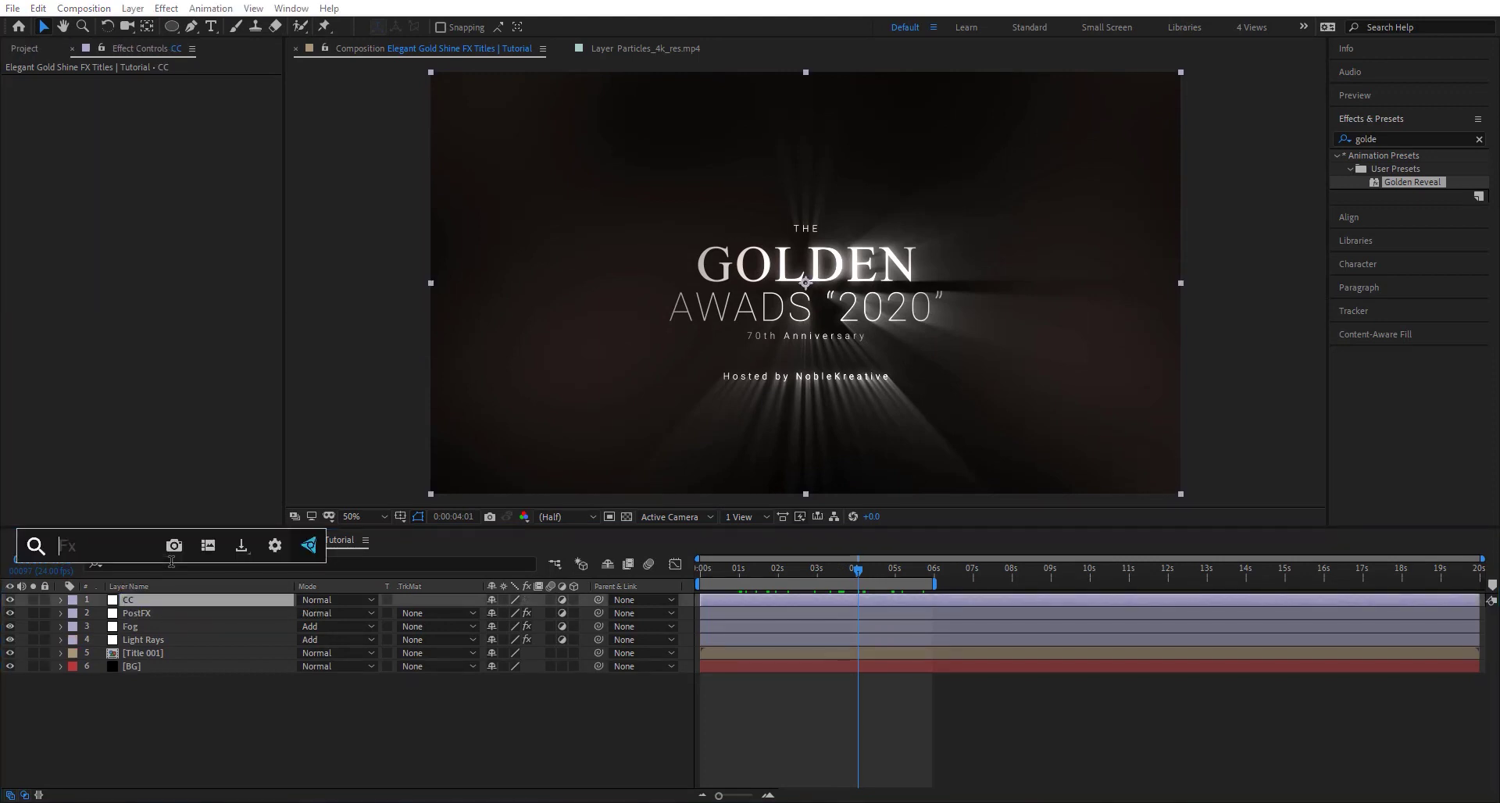
type("cc to")
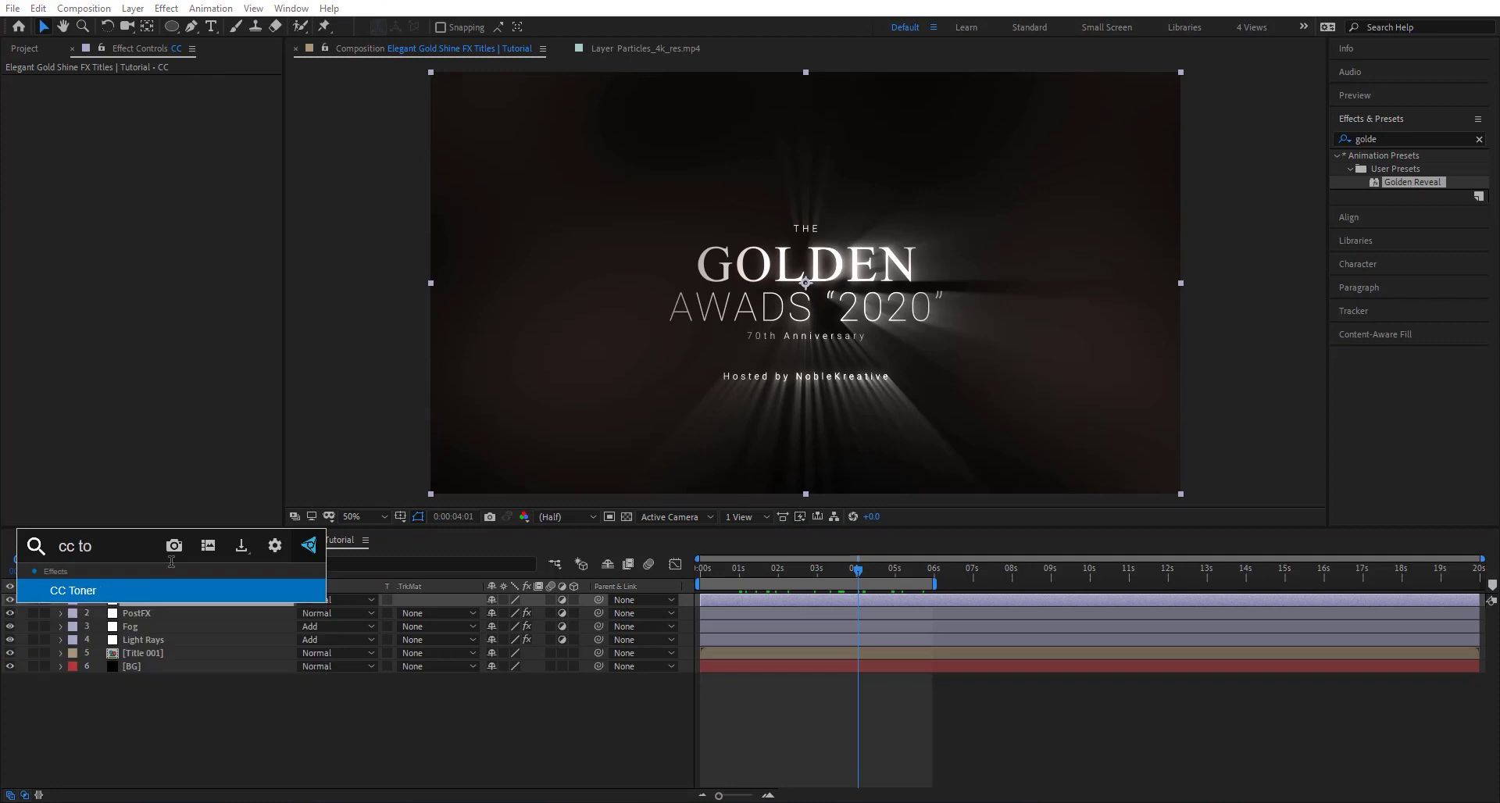
key("Return")
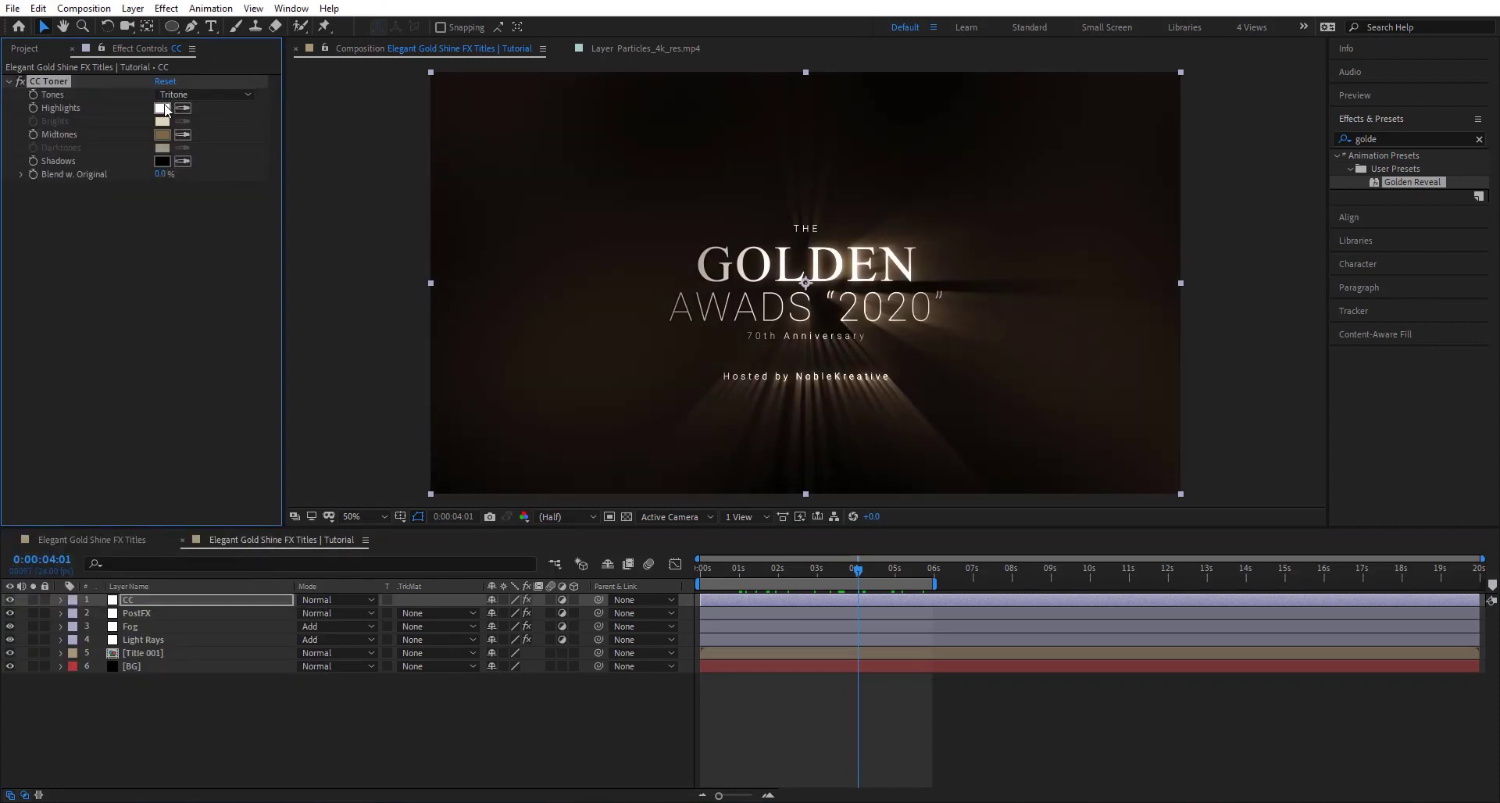
left_click(161, 108)
left_click(622, 598)
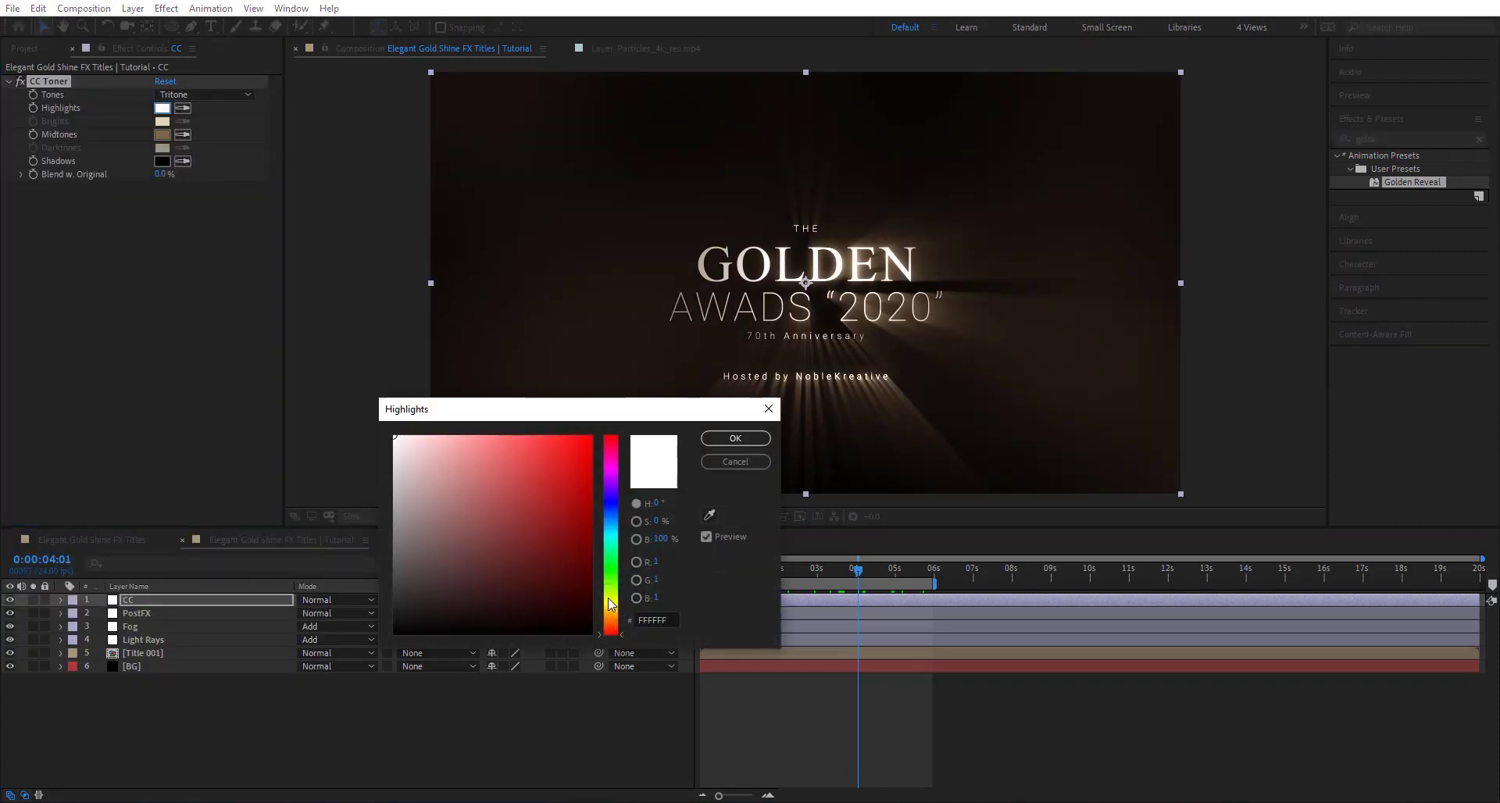
left_click(458, 436)
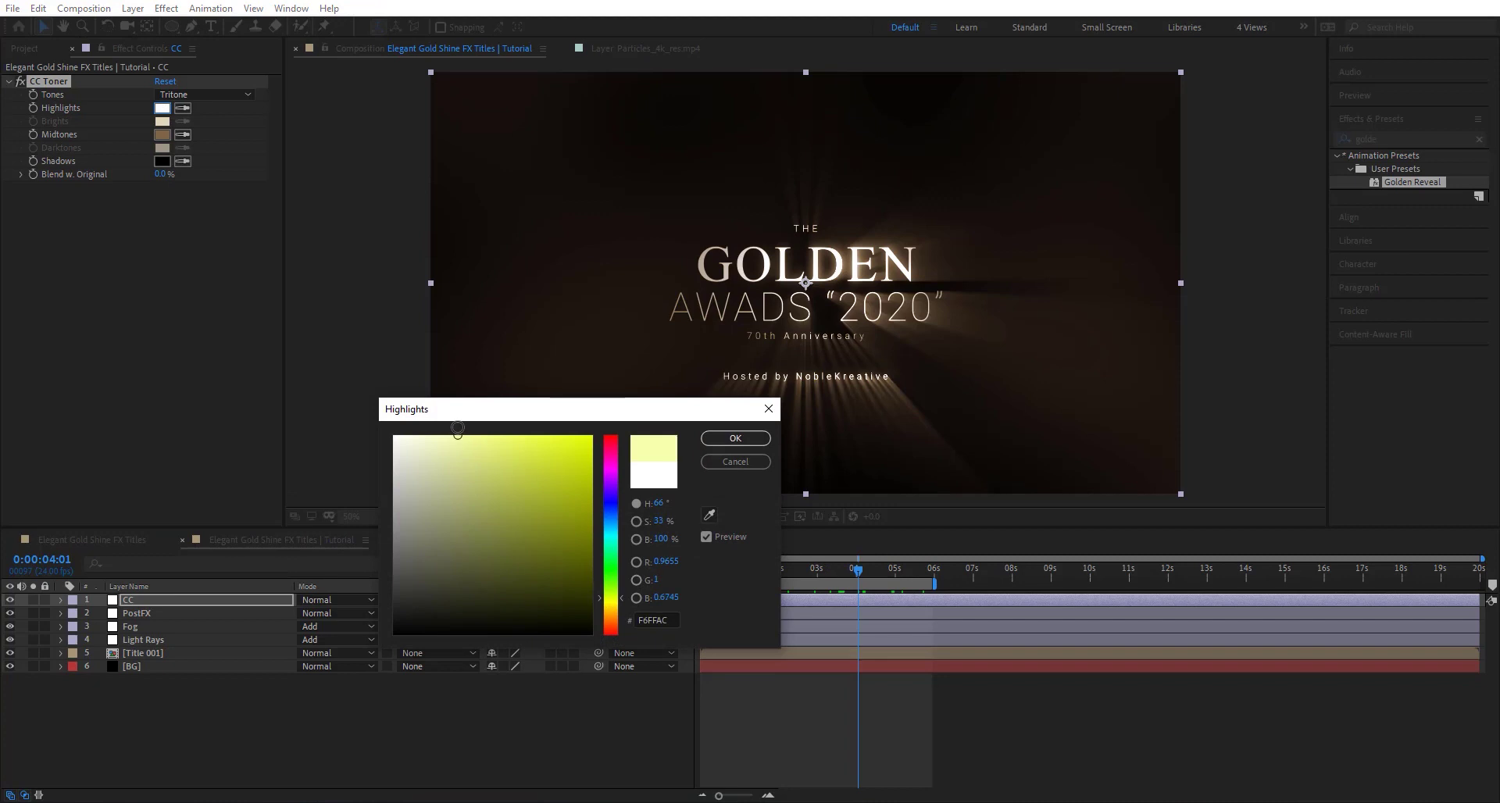
left_click(735, 438)
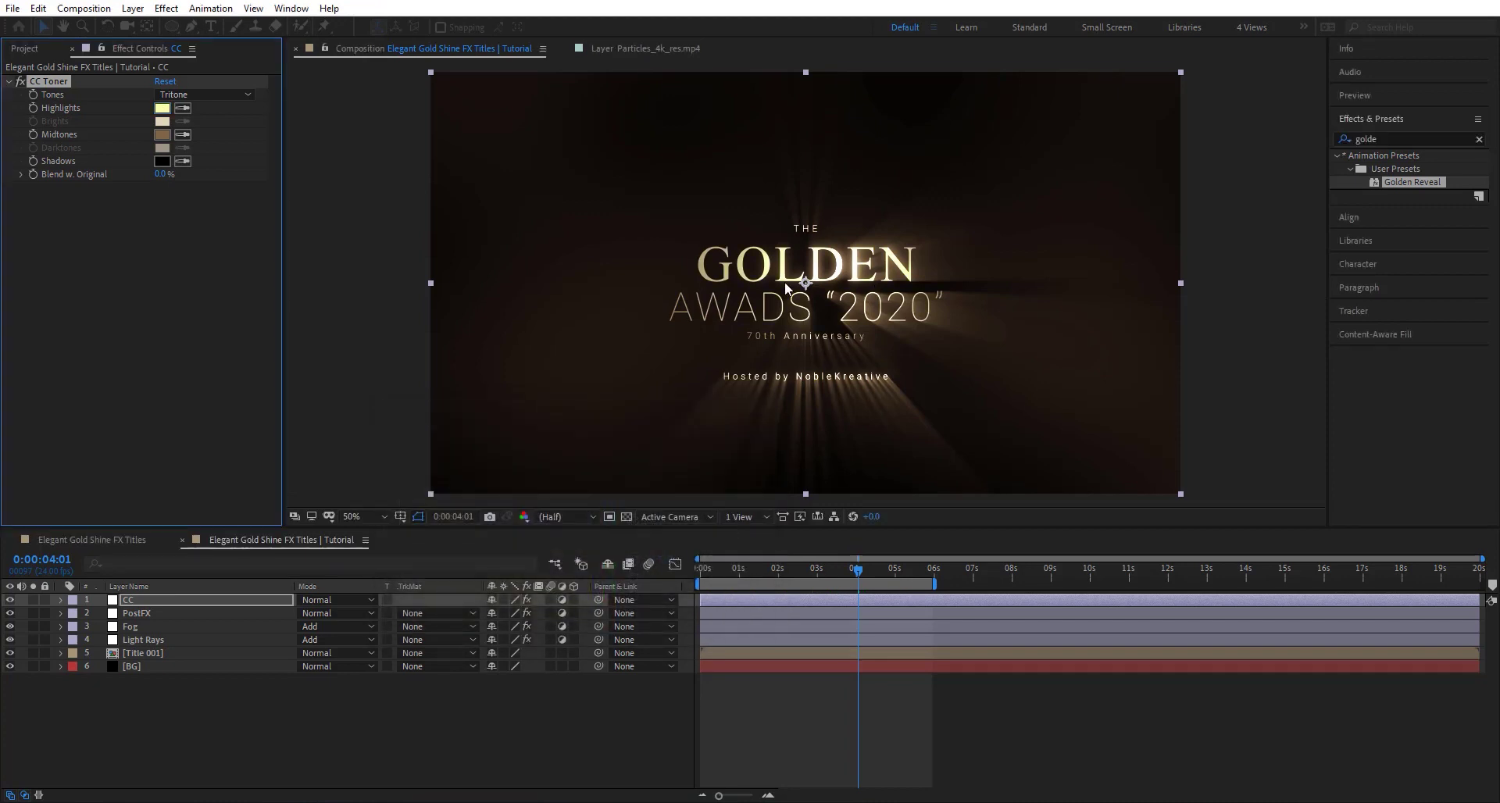
- Compare the title with the CC Toner effect switched off and on
left_click(20, 81)
left_click(20, 81)
left_click(20, 81)
left_click(20, 82)
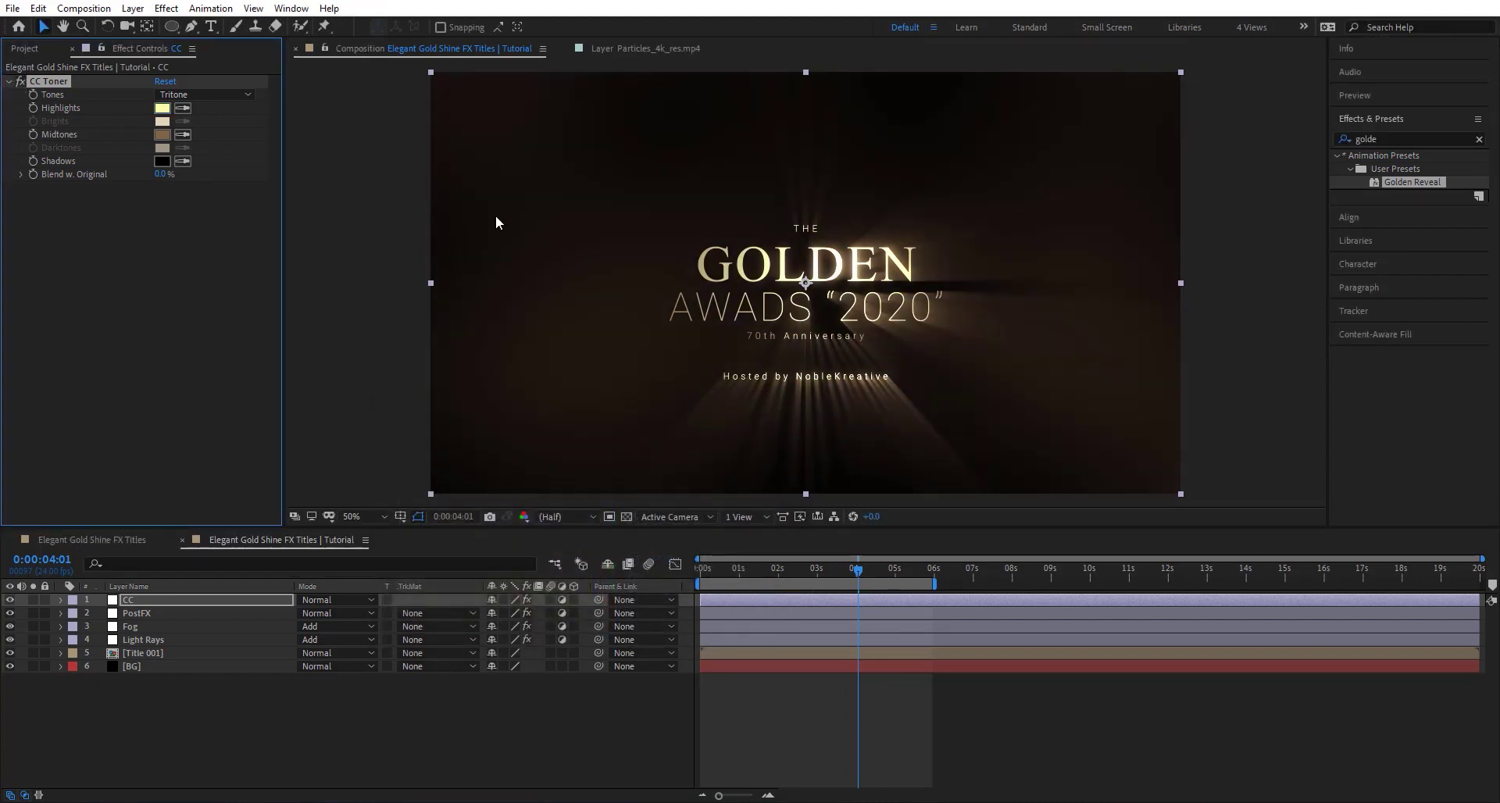
- Add Lumetri Color to the CC layer and set its Creative Look to SL GOLD RUSH HDR
key("ctrl+space")
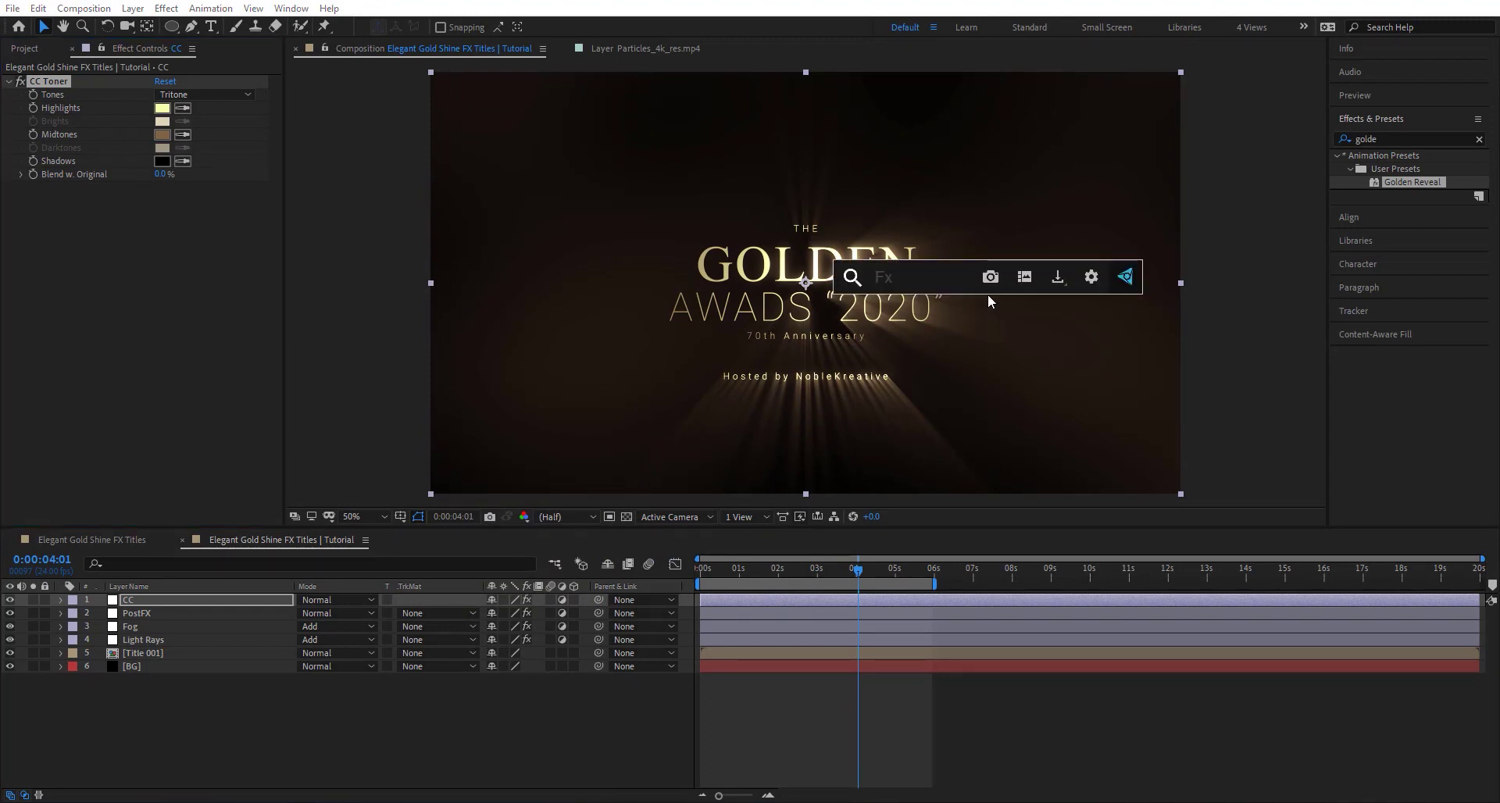
type("lume")
key("Return")
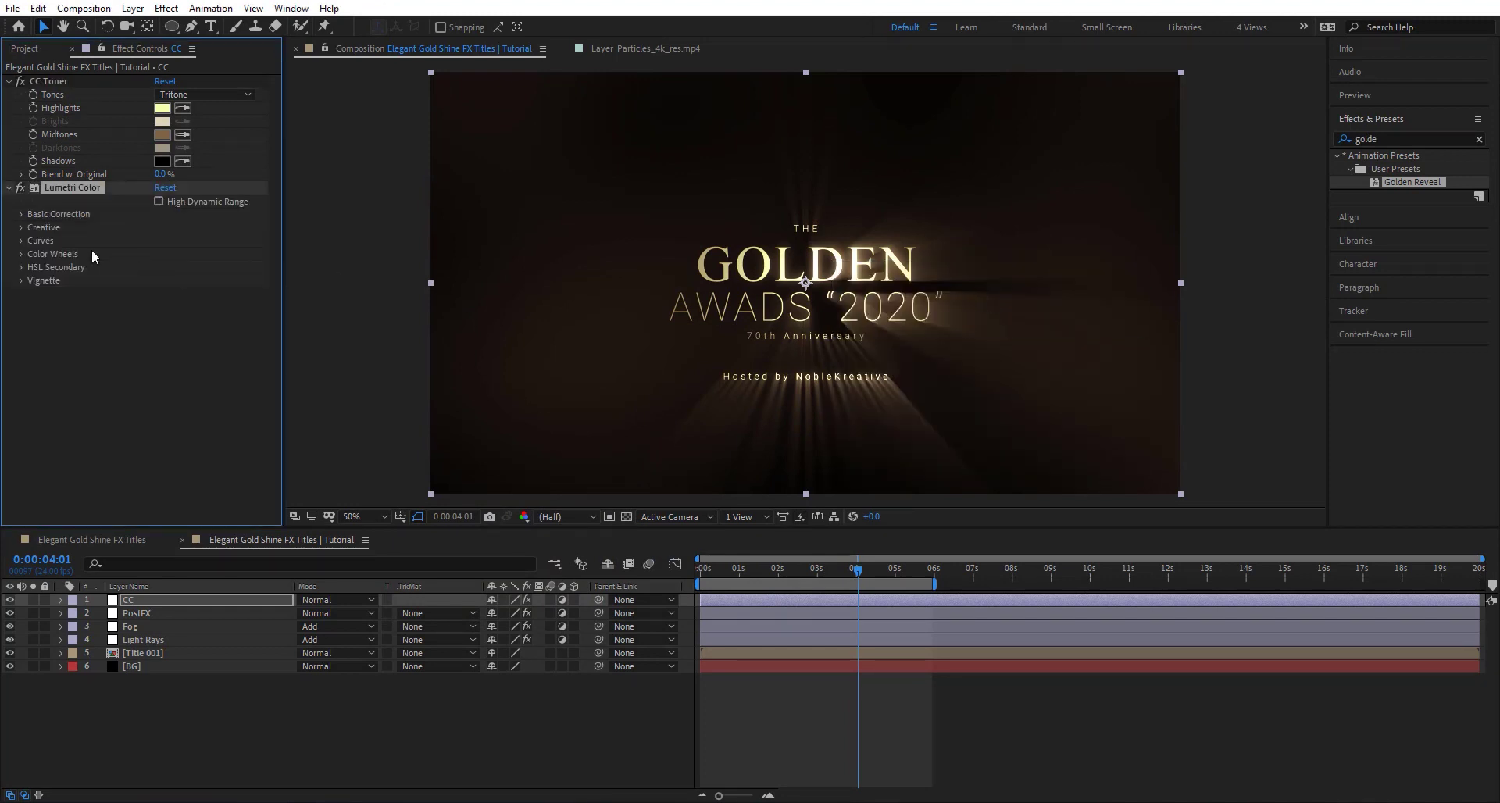
left_click(20, 227)
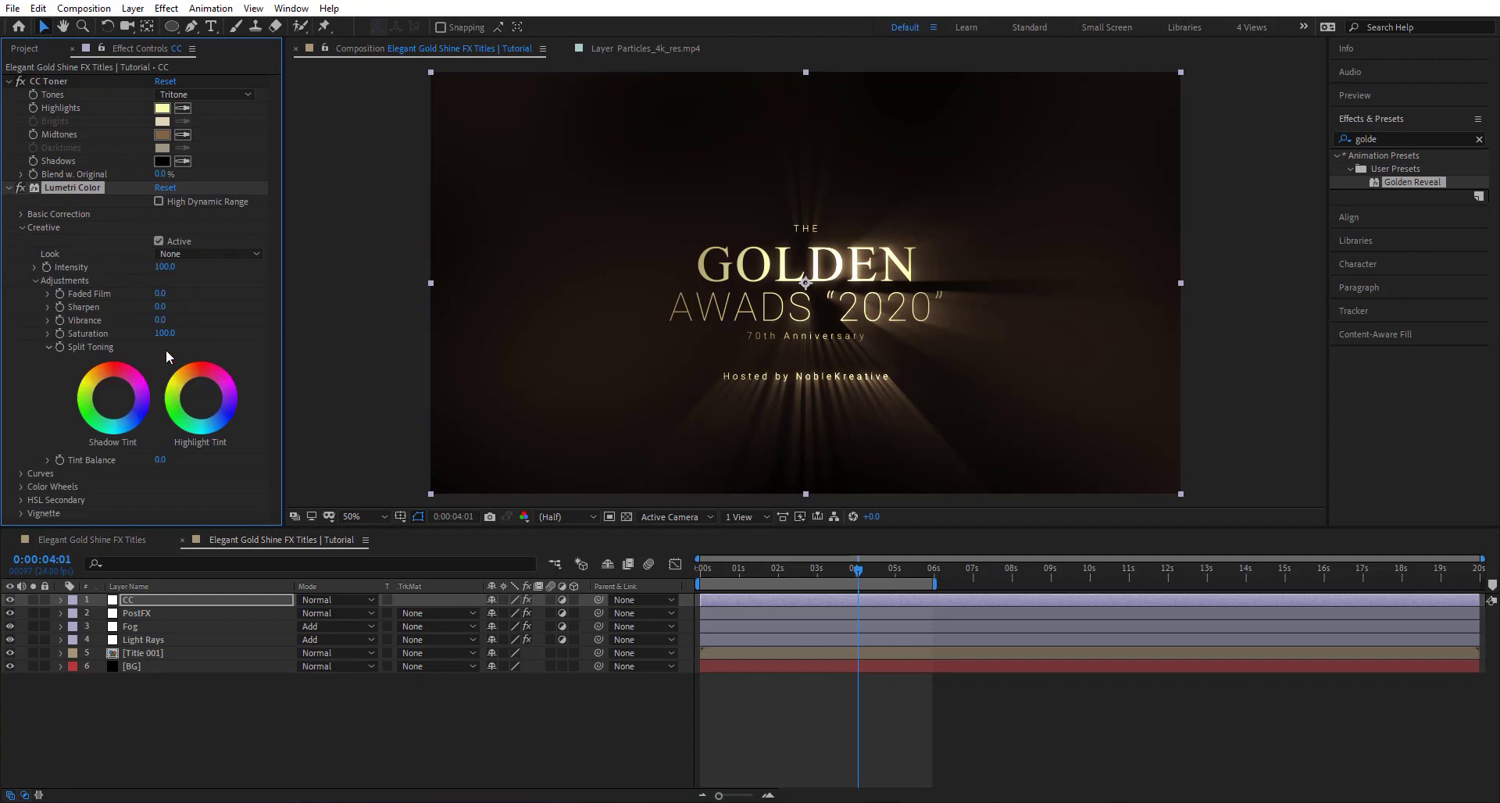
left_click(197, 252)
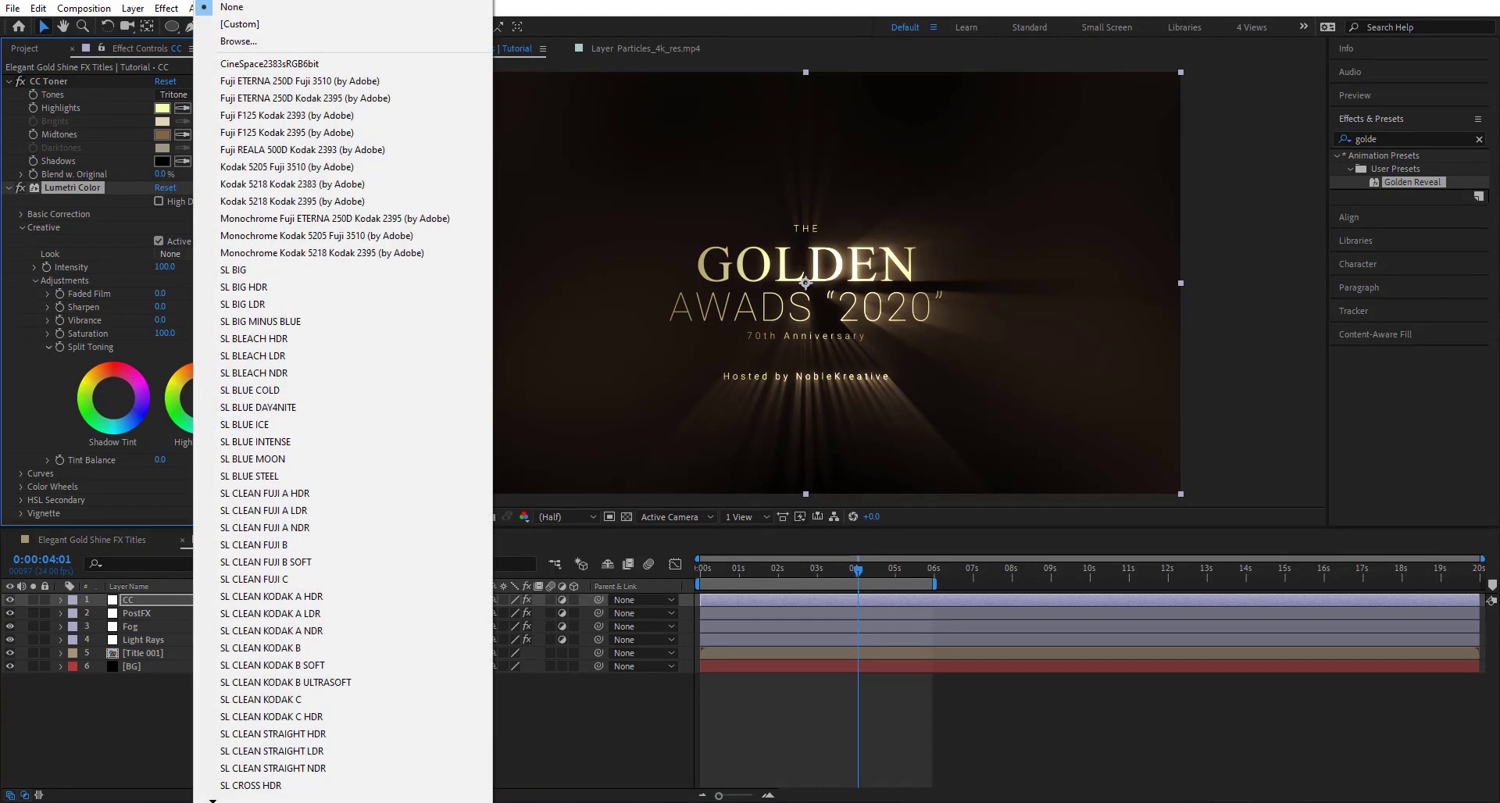
scroll(250, 793, "down", 7)
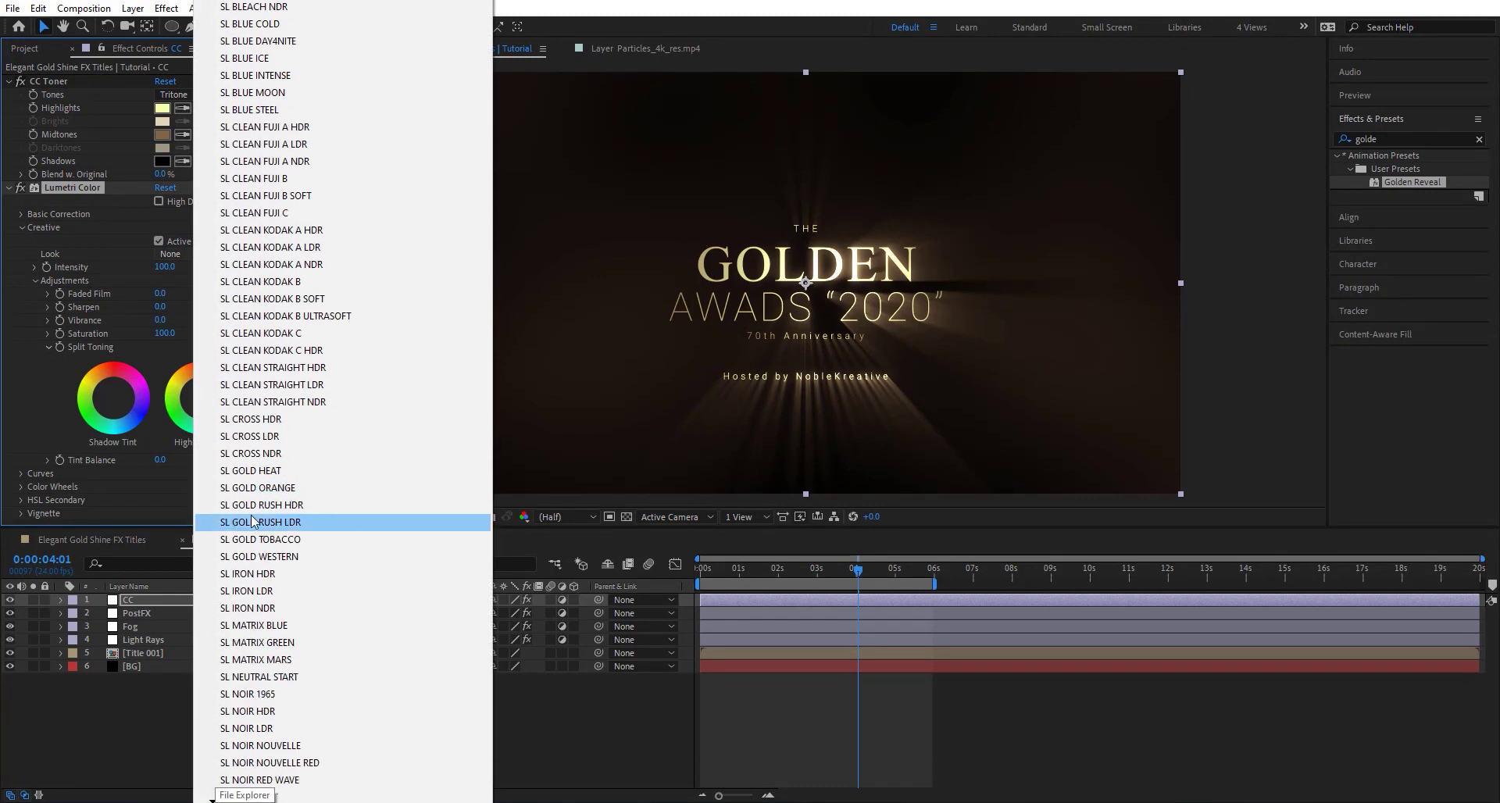
left_click(318, 505)
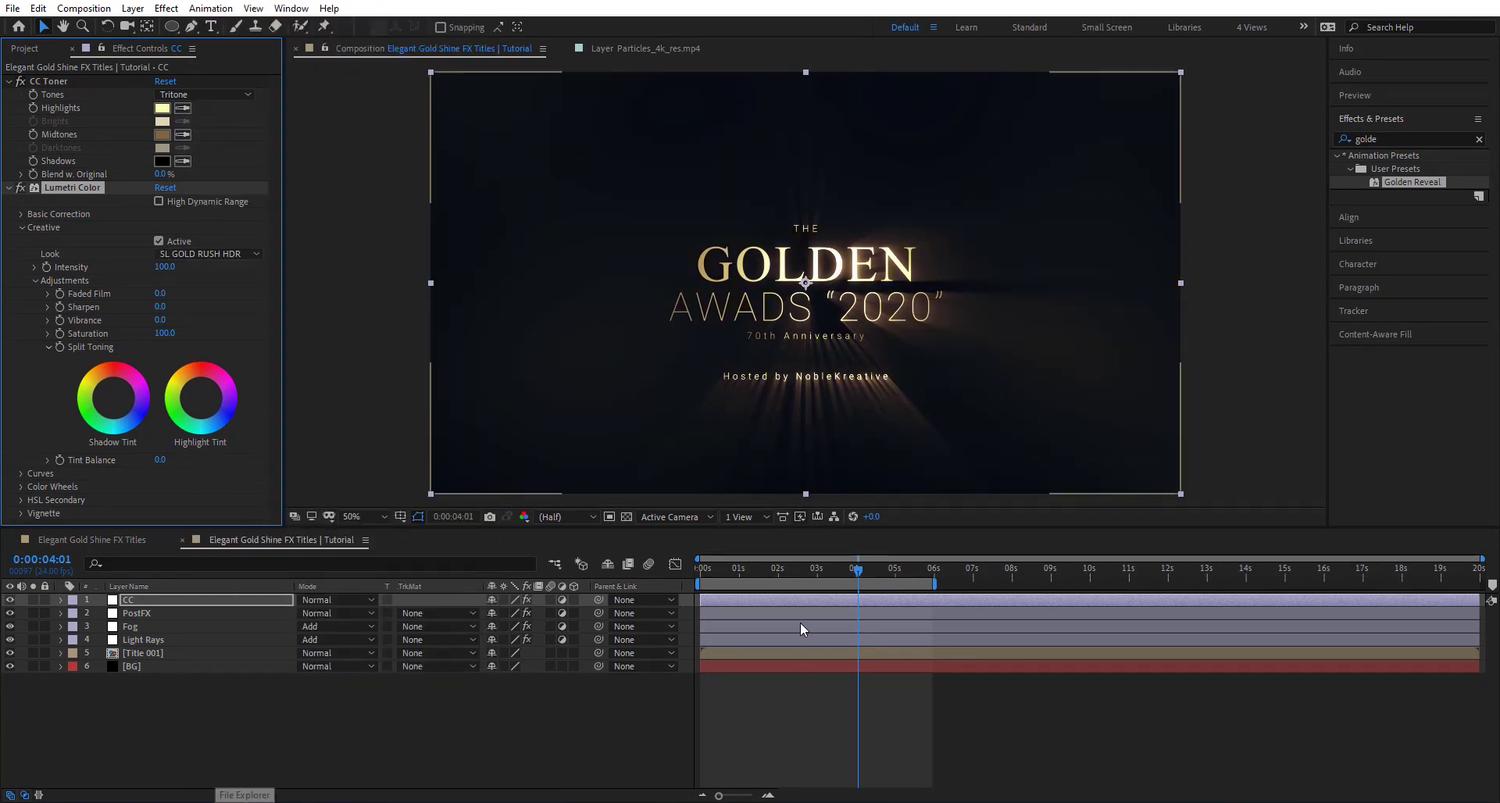
- Preview the graded title animation from the start and scrub to about 2 seconds
left_click(848, 569)
left_click(703, 565)
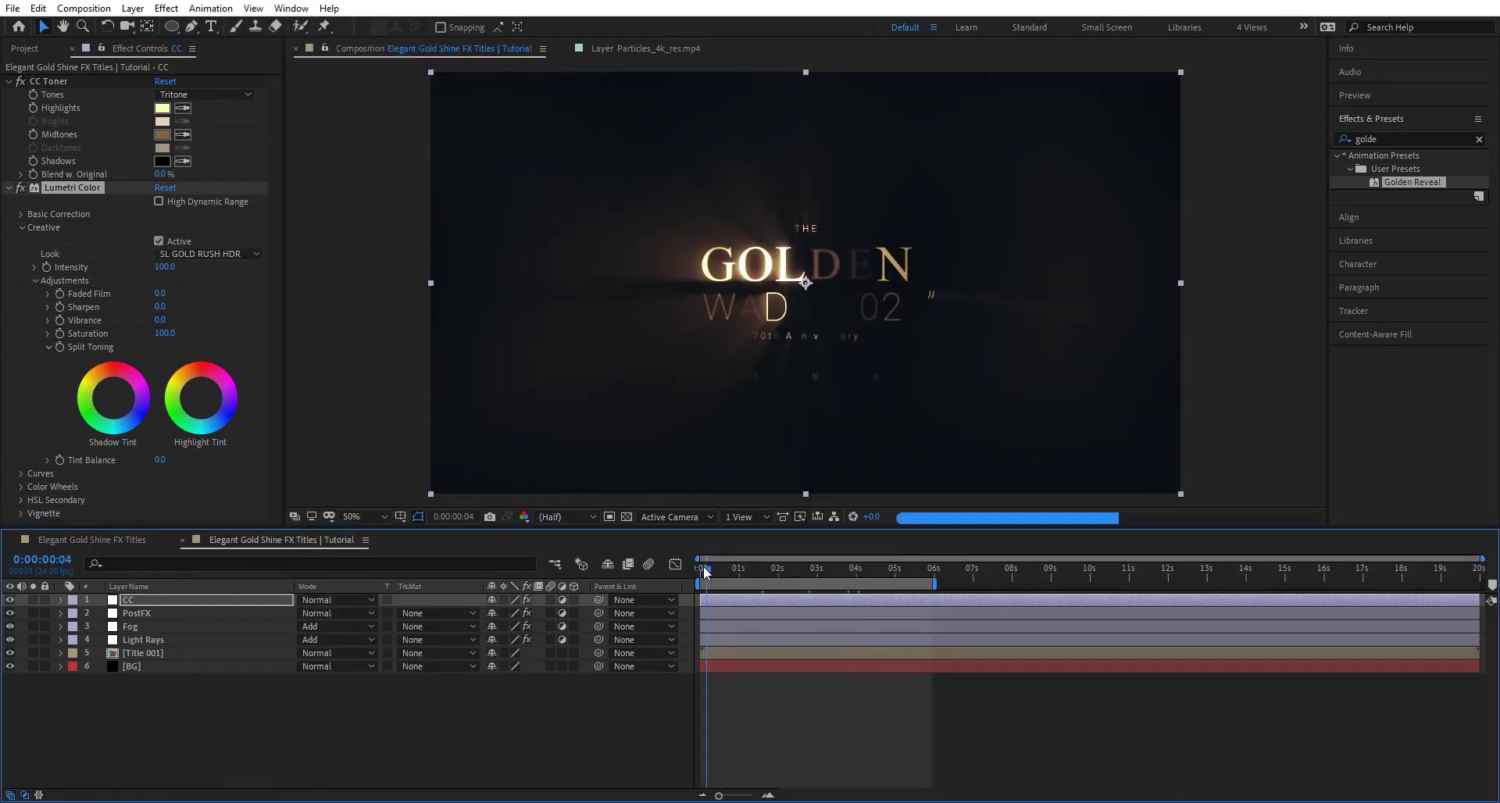
key("space")
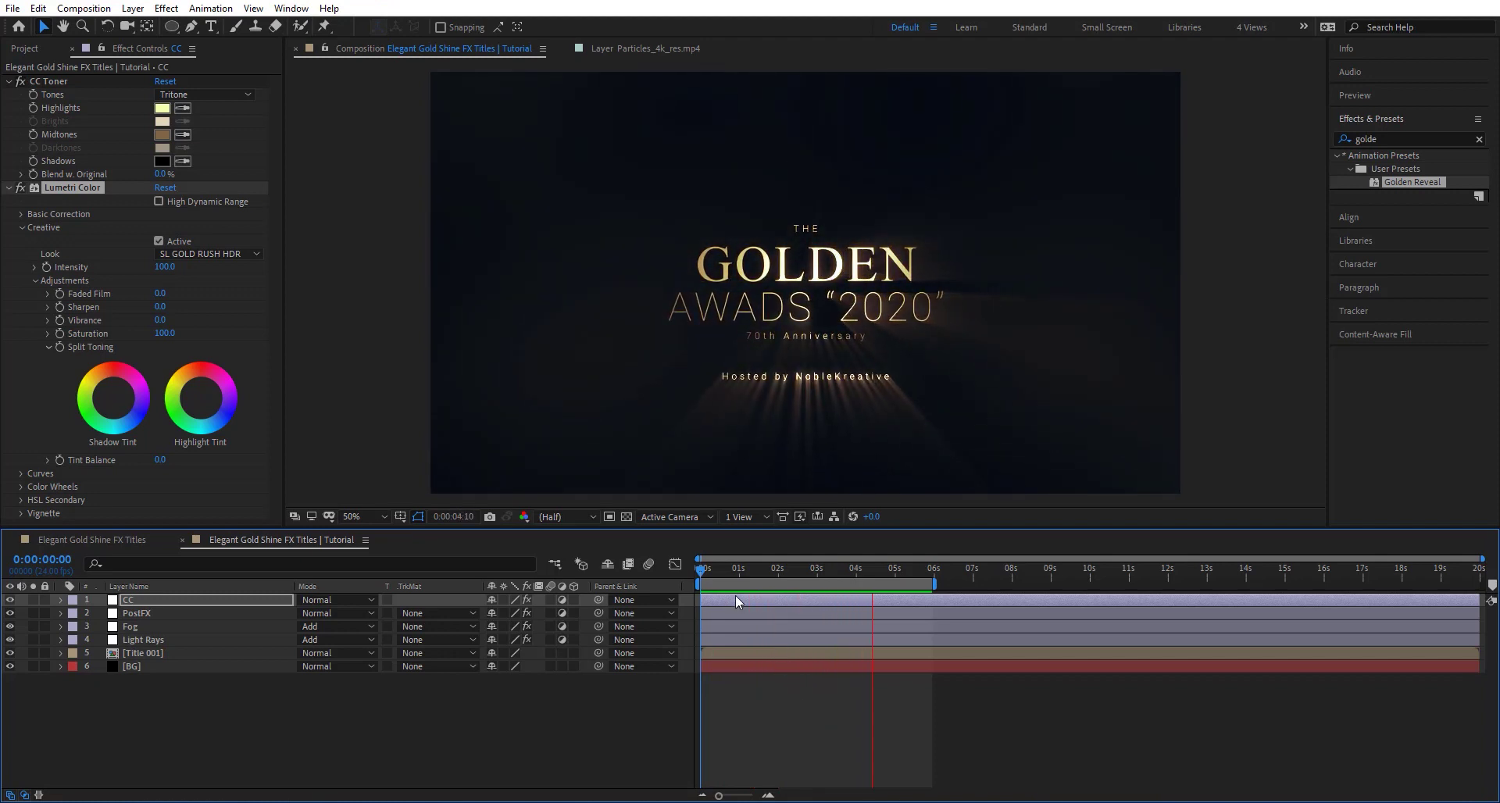
left_click_drag(749, 566, 790, 571)
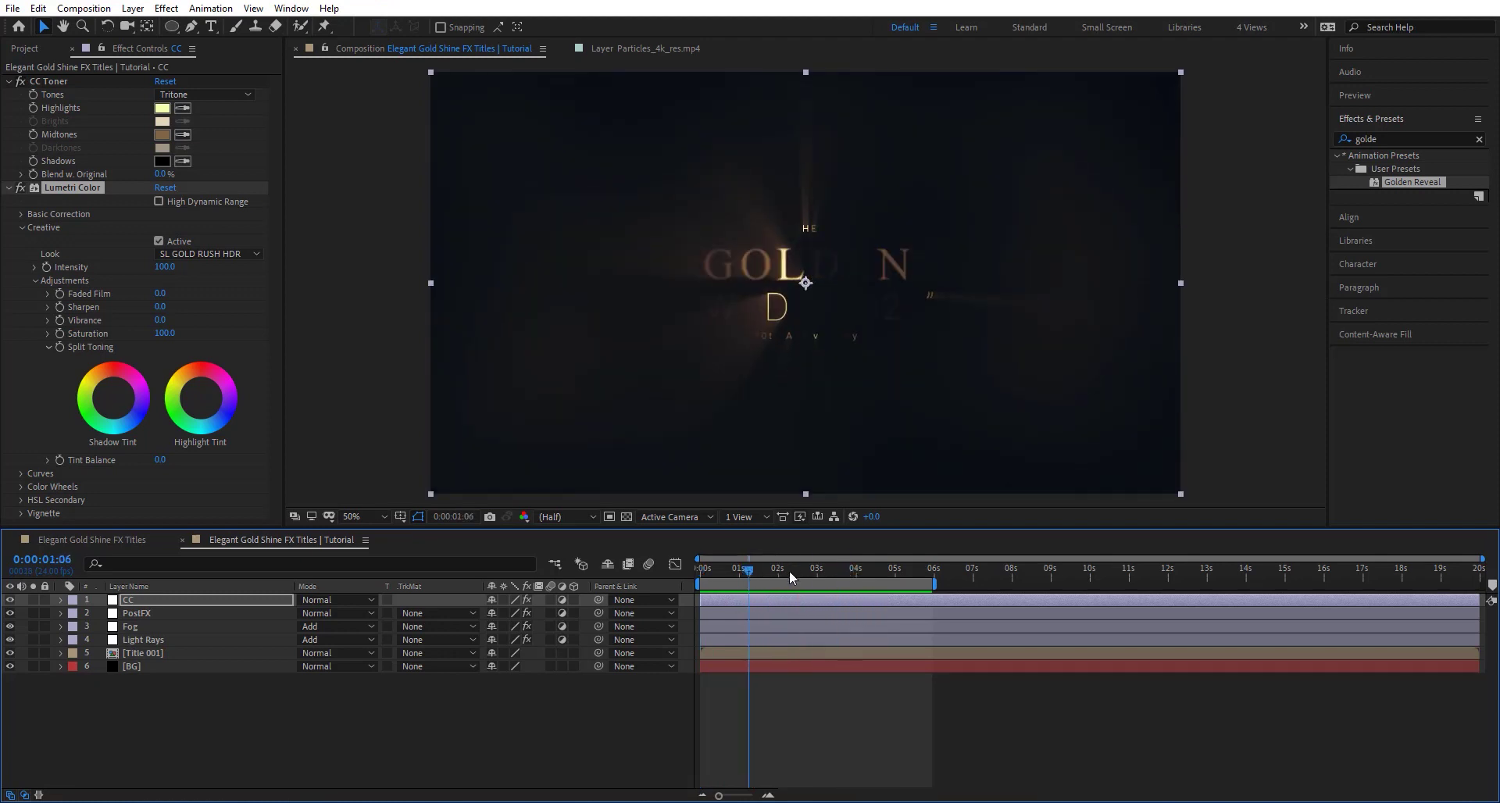
- Cycle the project's color depth through its options and back to 32 bits per channel, and return to the CC layer's effect settings
left_click(25, 49)
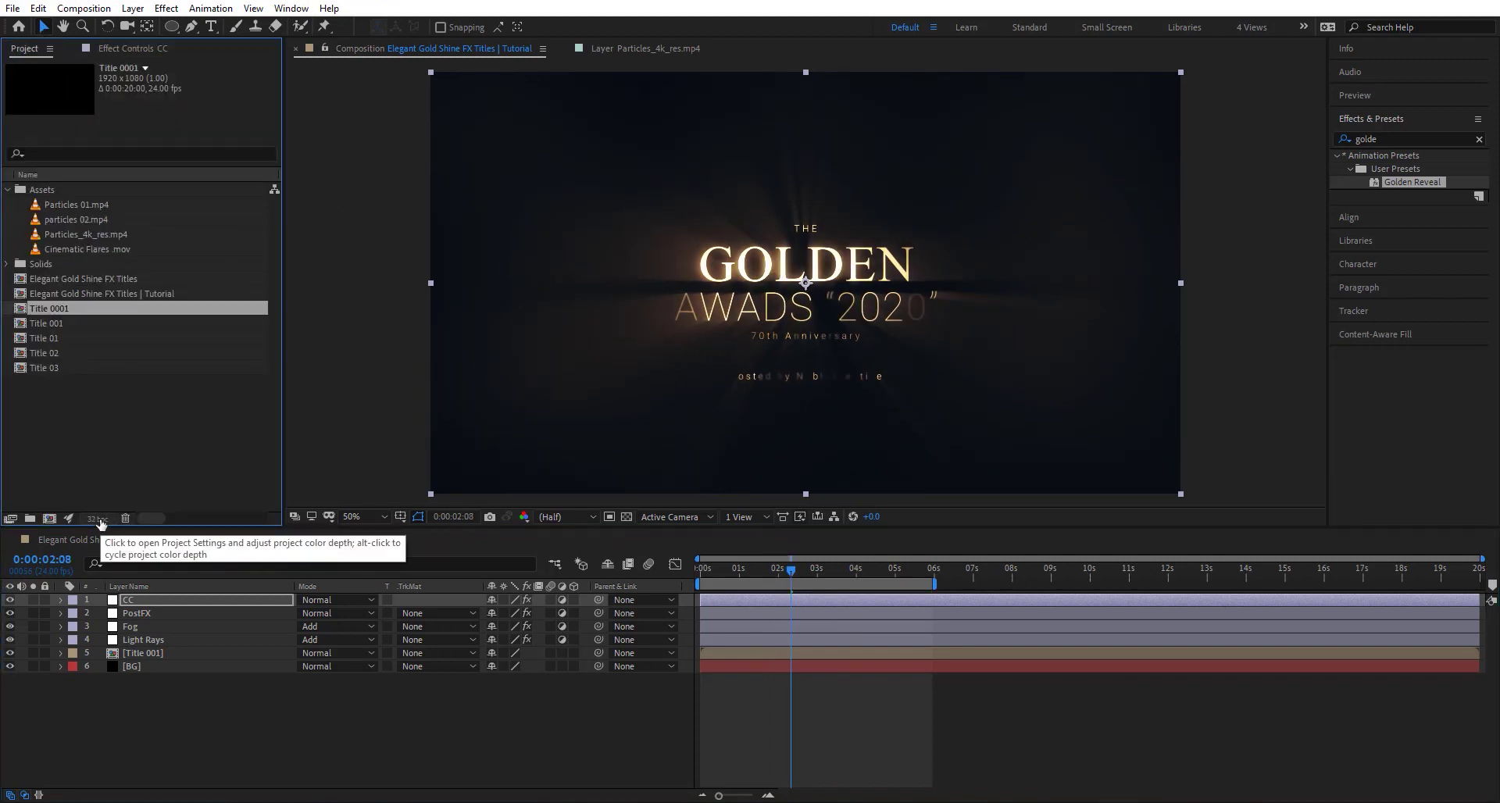
left_click(97, 519, "alt")
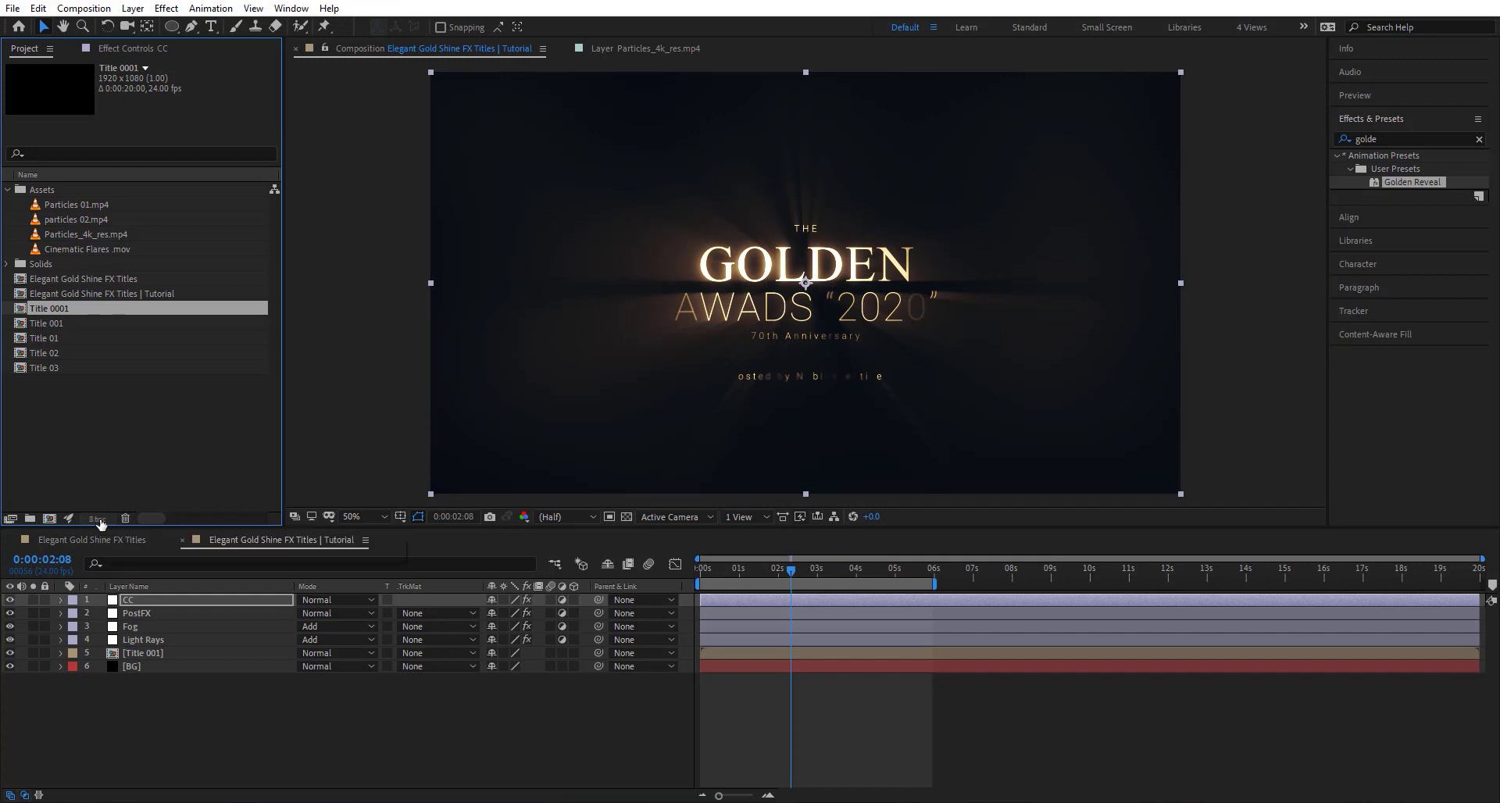
left_click(97, 519, "alt")
left_click(97, 519, "alt")
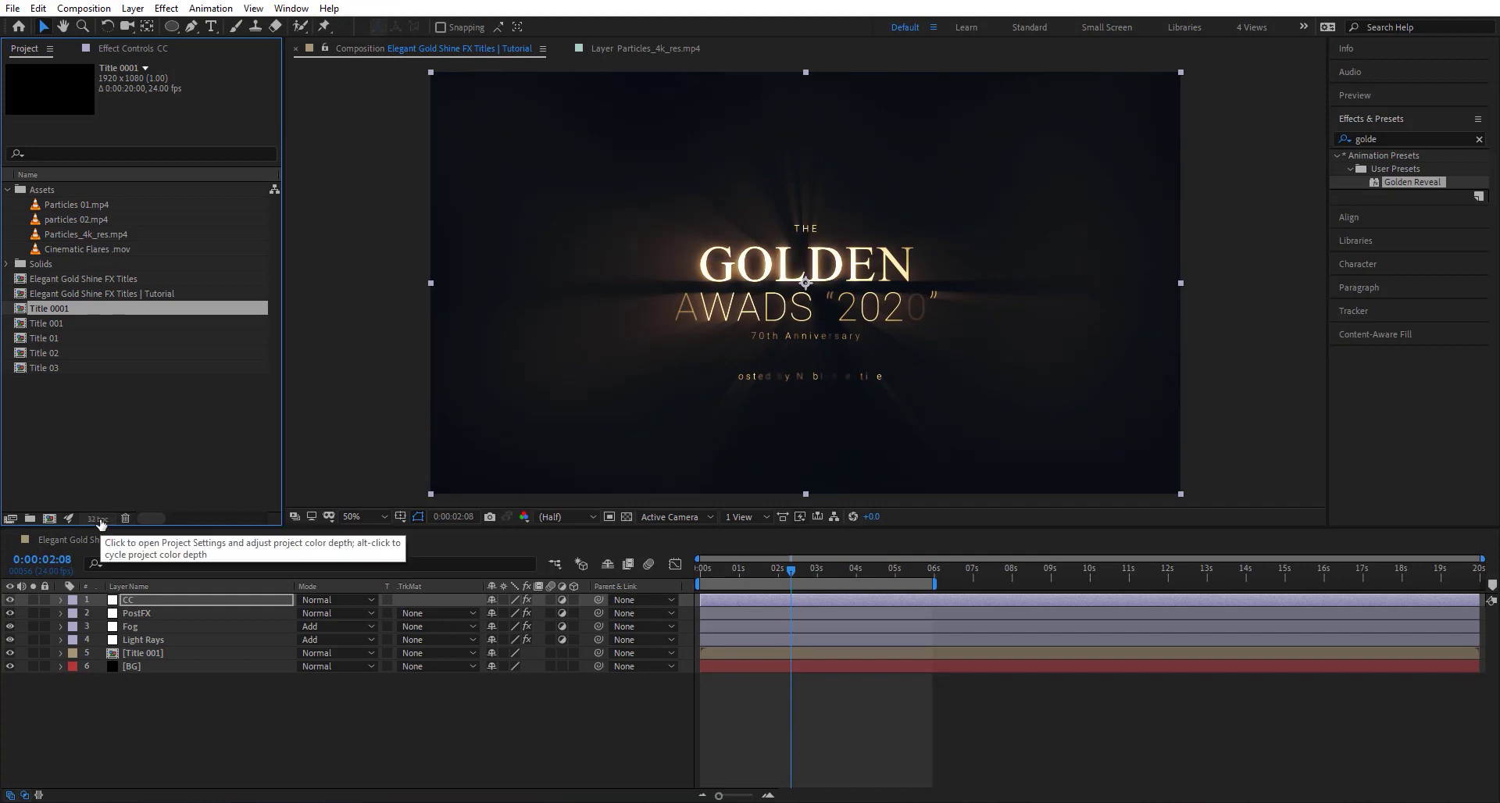
left_click(150, 48)
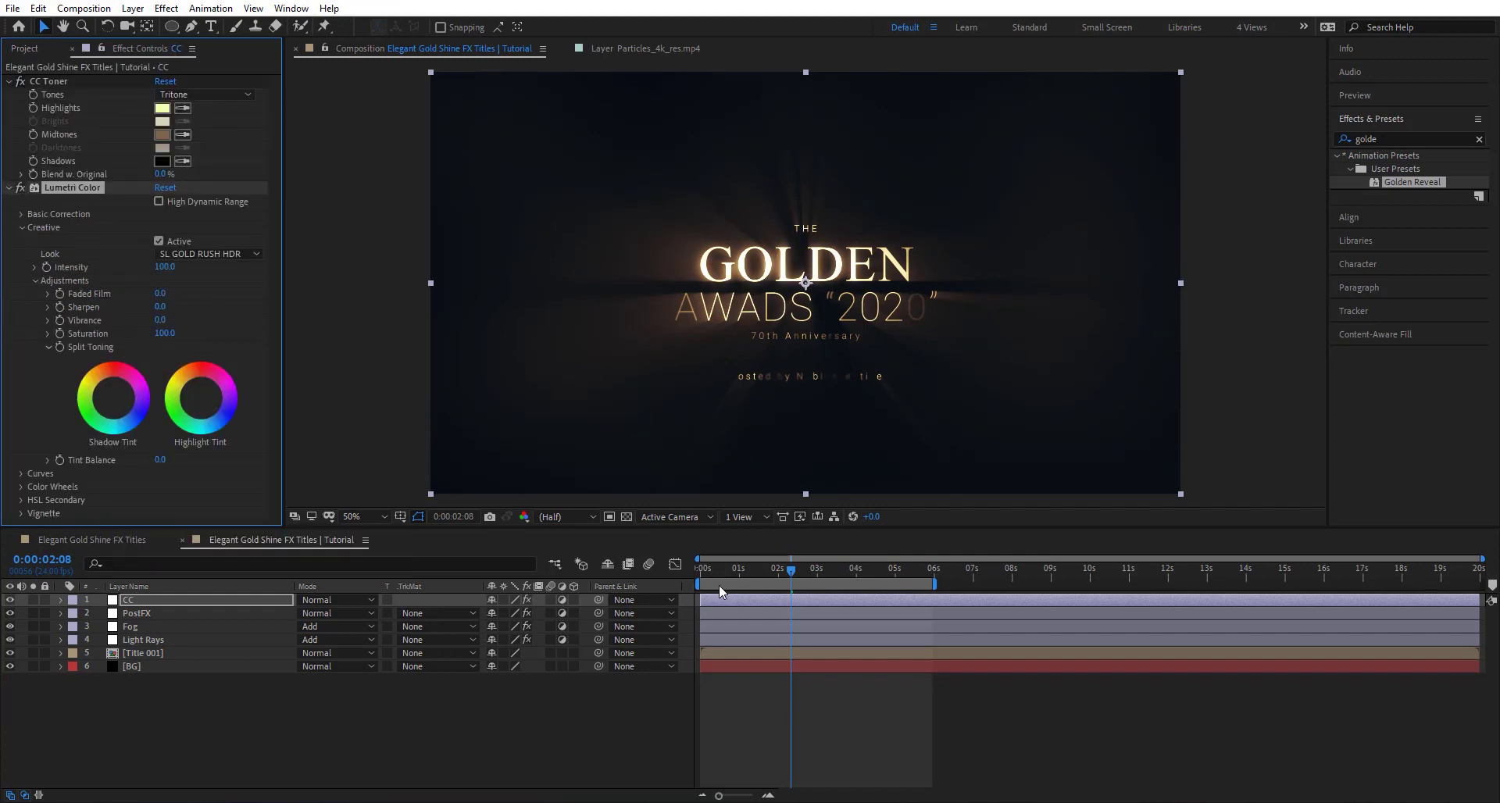
left_click(886, 697)
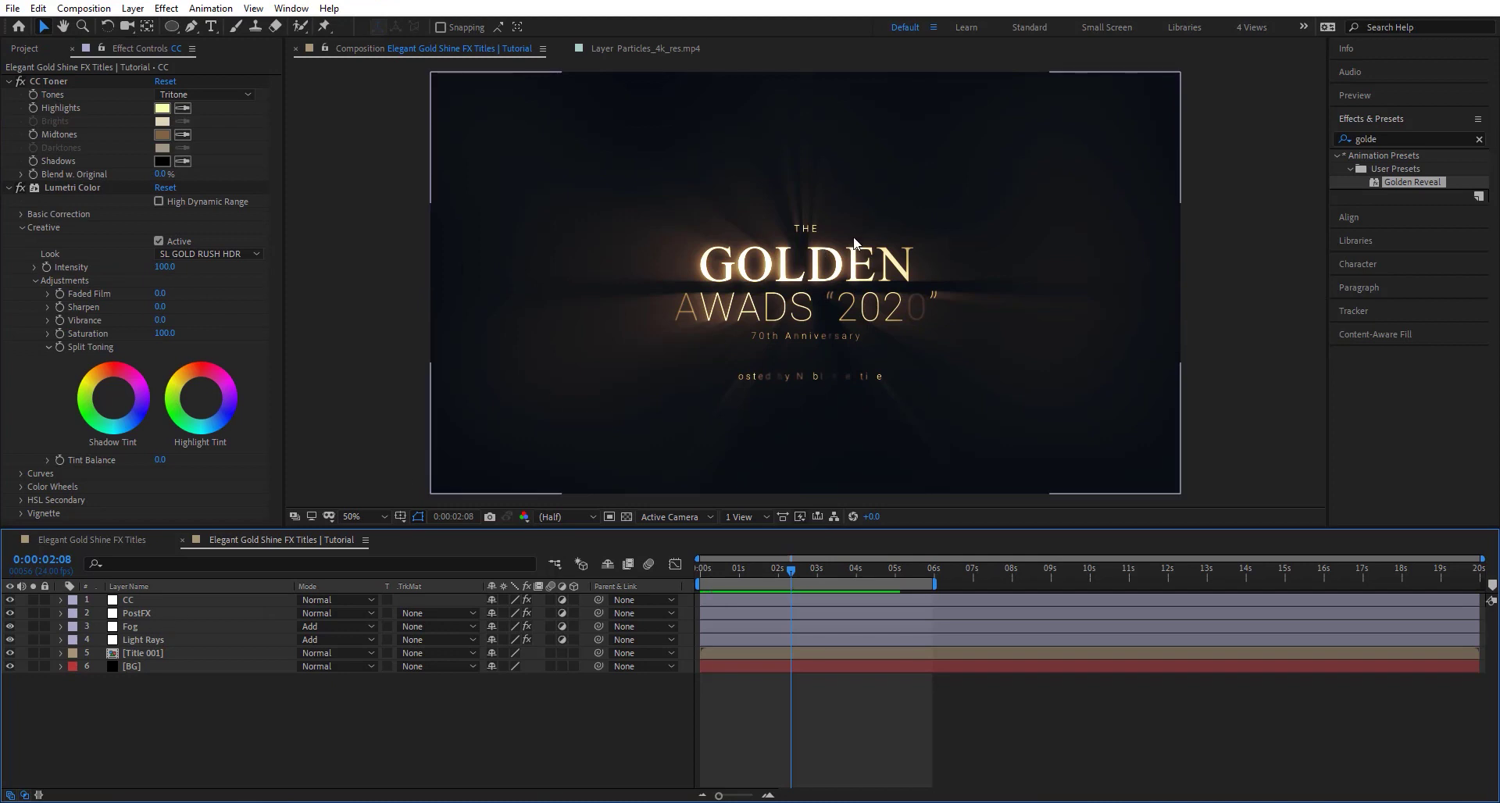
- Try shifting the Light Rays layer's Fractal Noise Offset Turbulence to 960, 462 and repositioning its point, and undo it
left_click(141, 642)
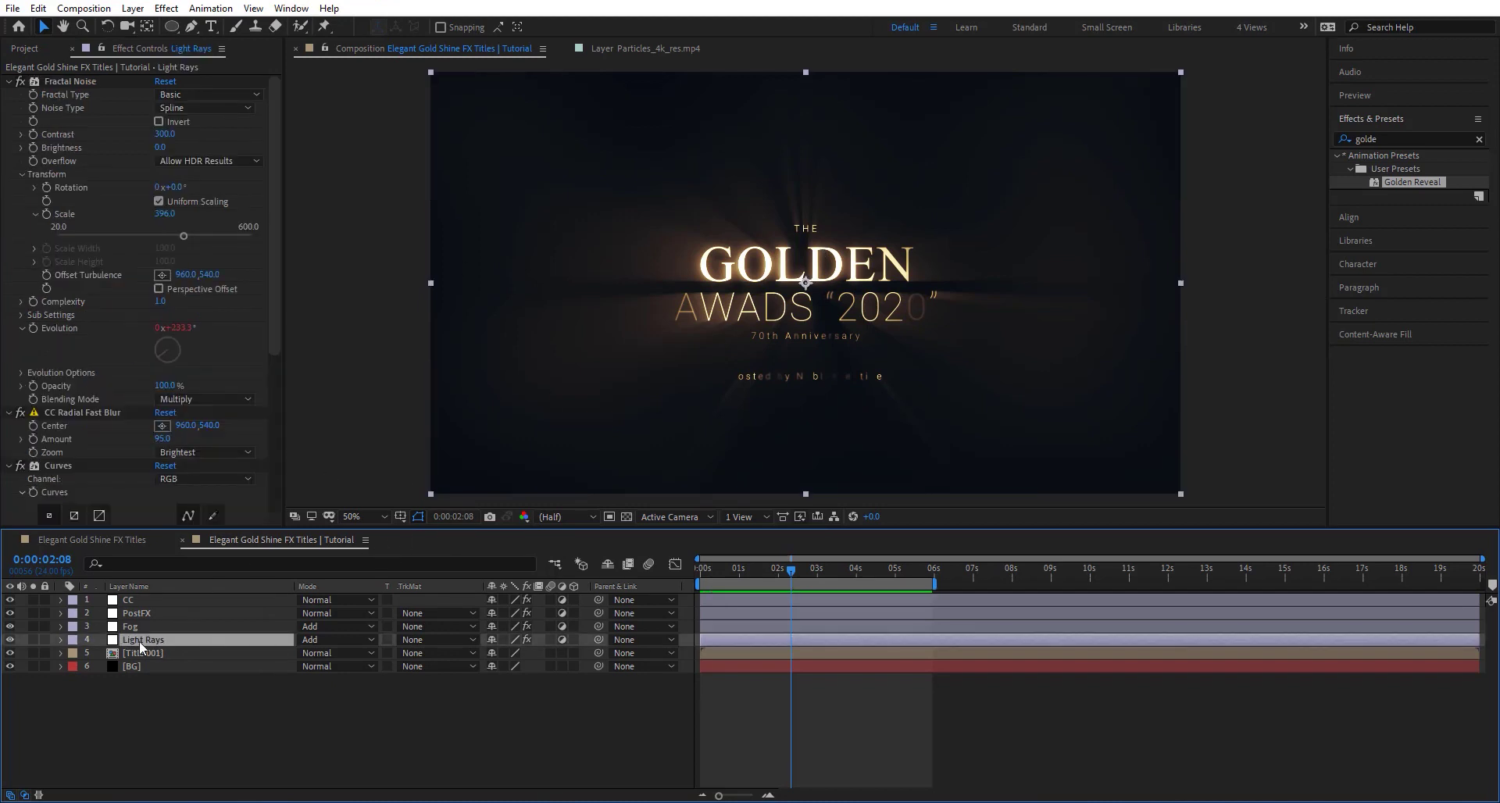
left_click_drag(208, 274, 606, 304)
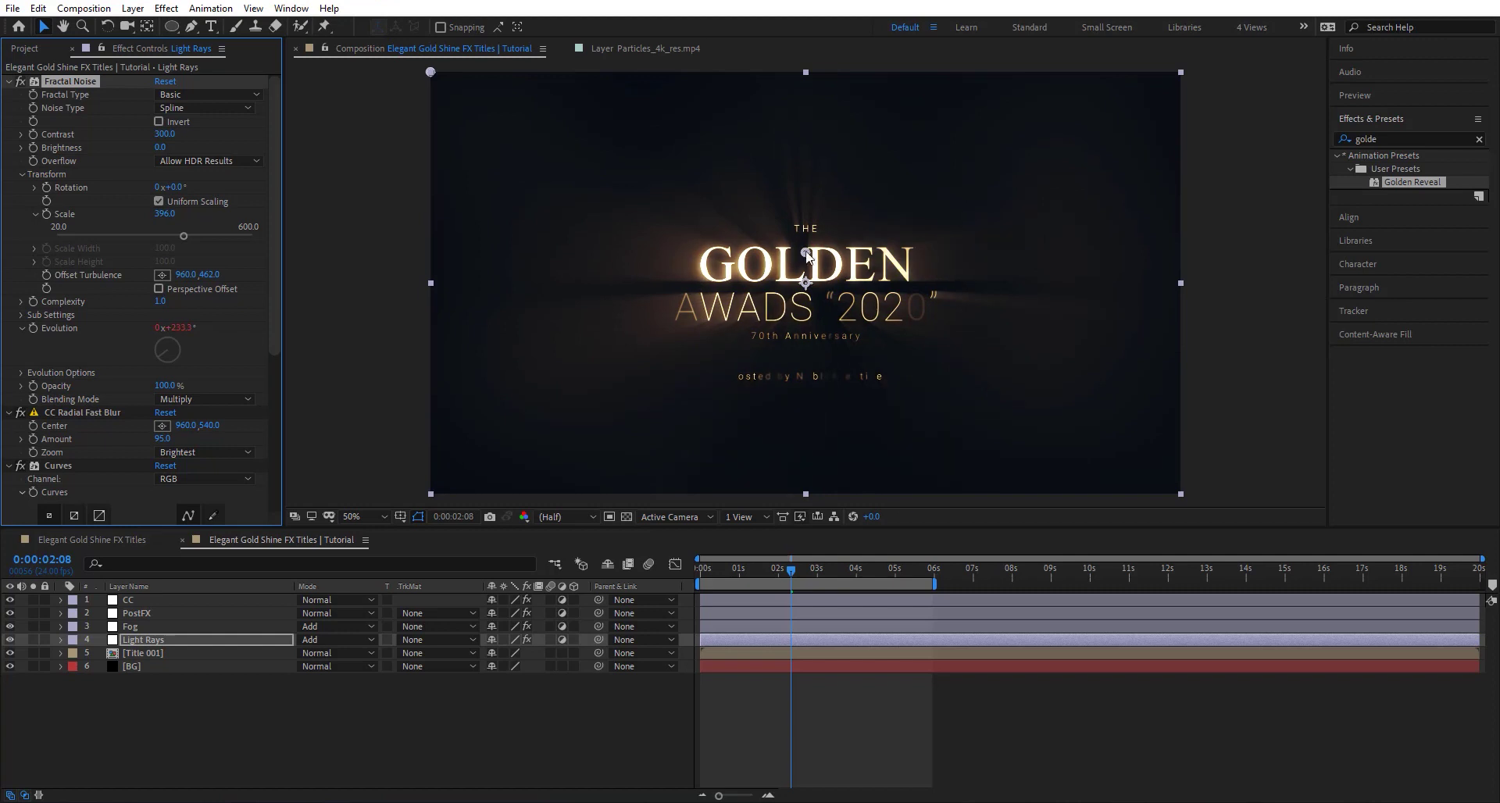
left_click_drag(805, 253, 824, 315)
key("ctrl+z")
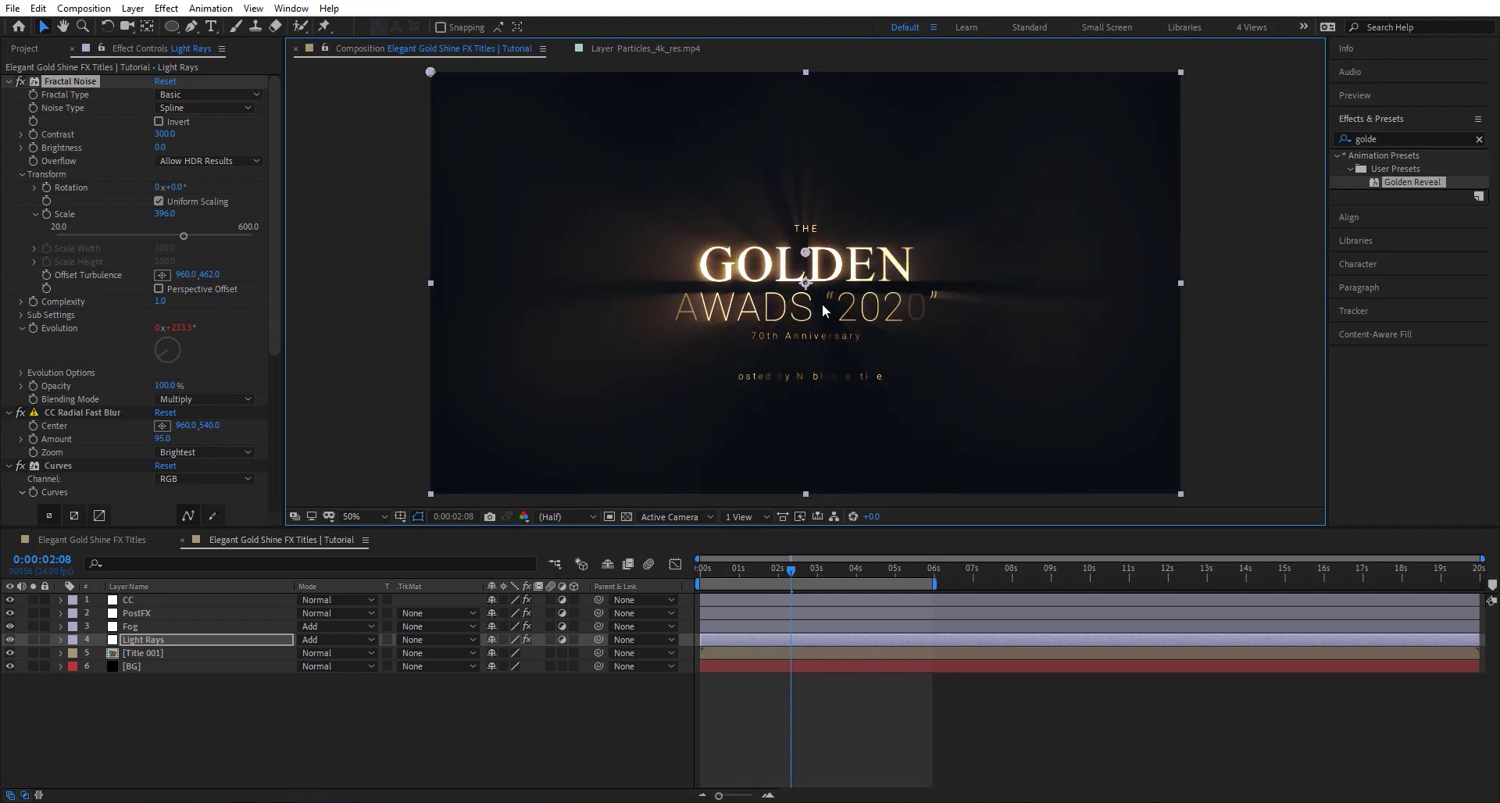
key("ctrl+z")
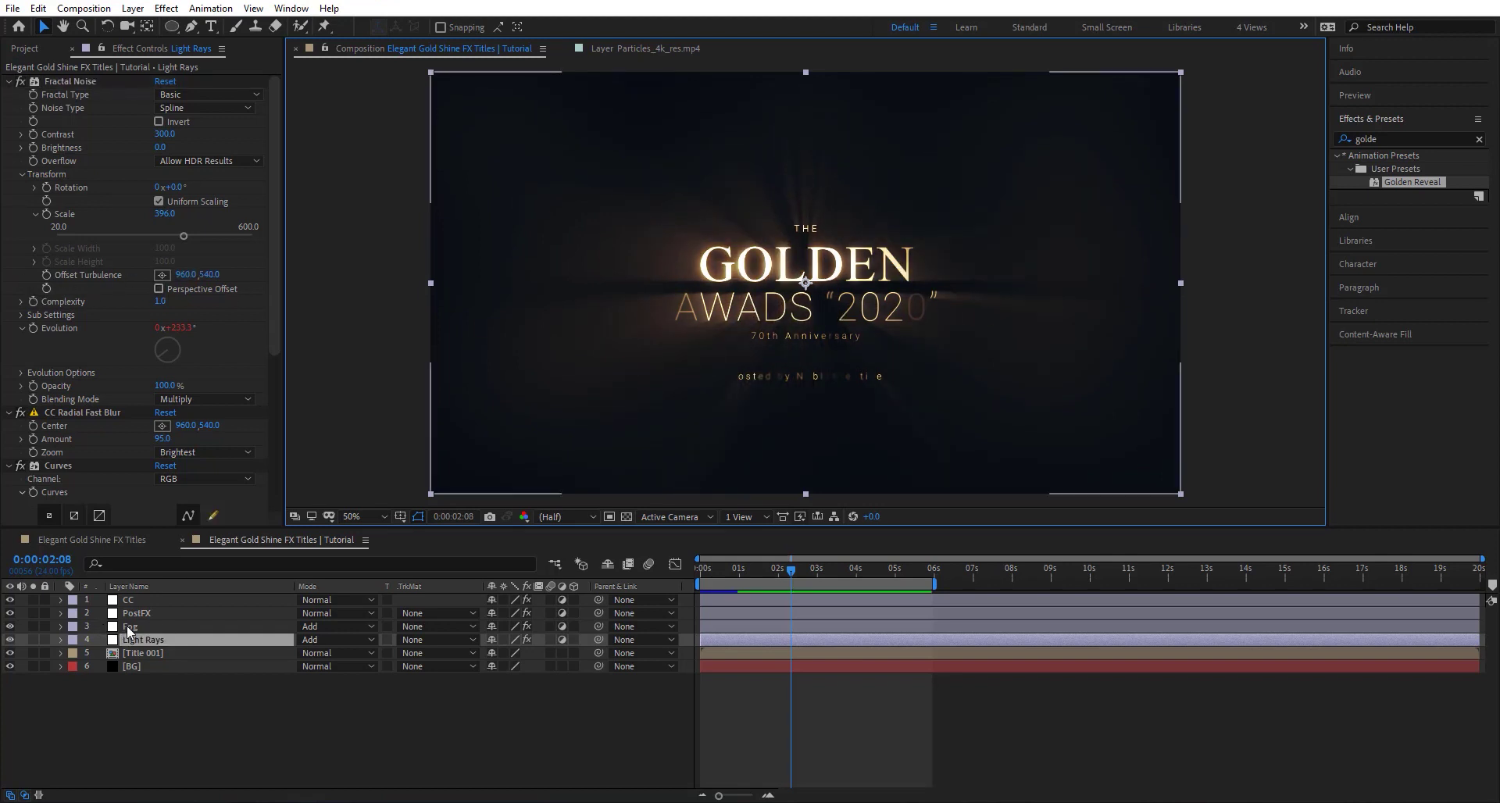
- Try shifting the Fog layer's Fractal Noise Offset Turbulence to 960, 442, and undo it
left_click(129, 627)
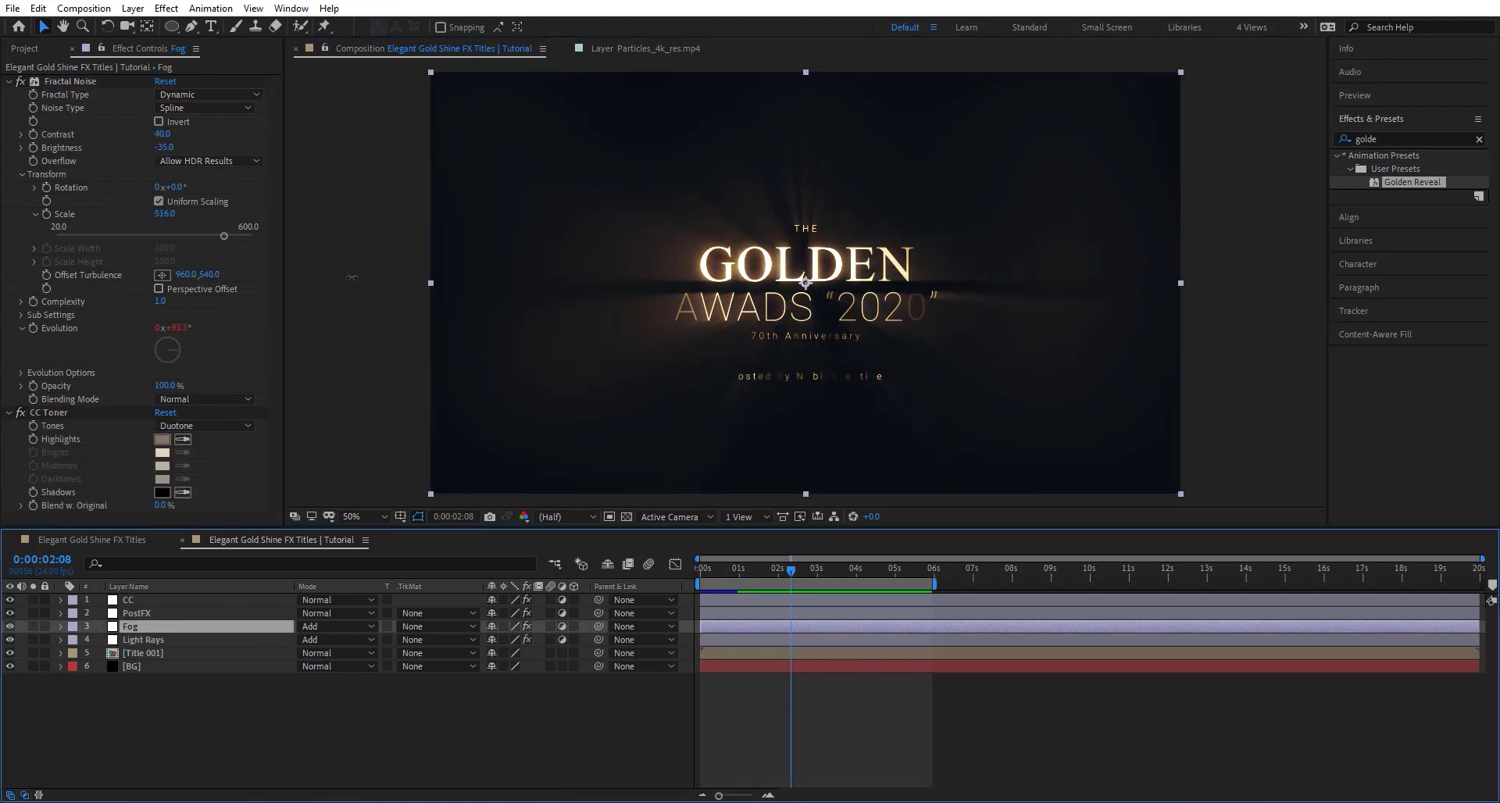
key("ctrl+z")
left_click_drag(314, 278, 72, 272)
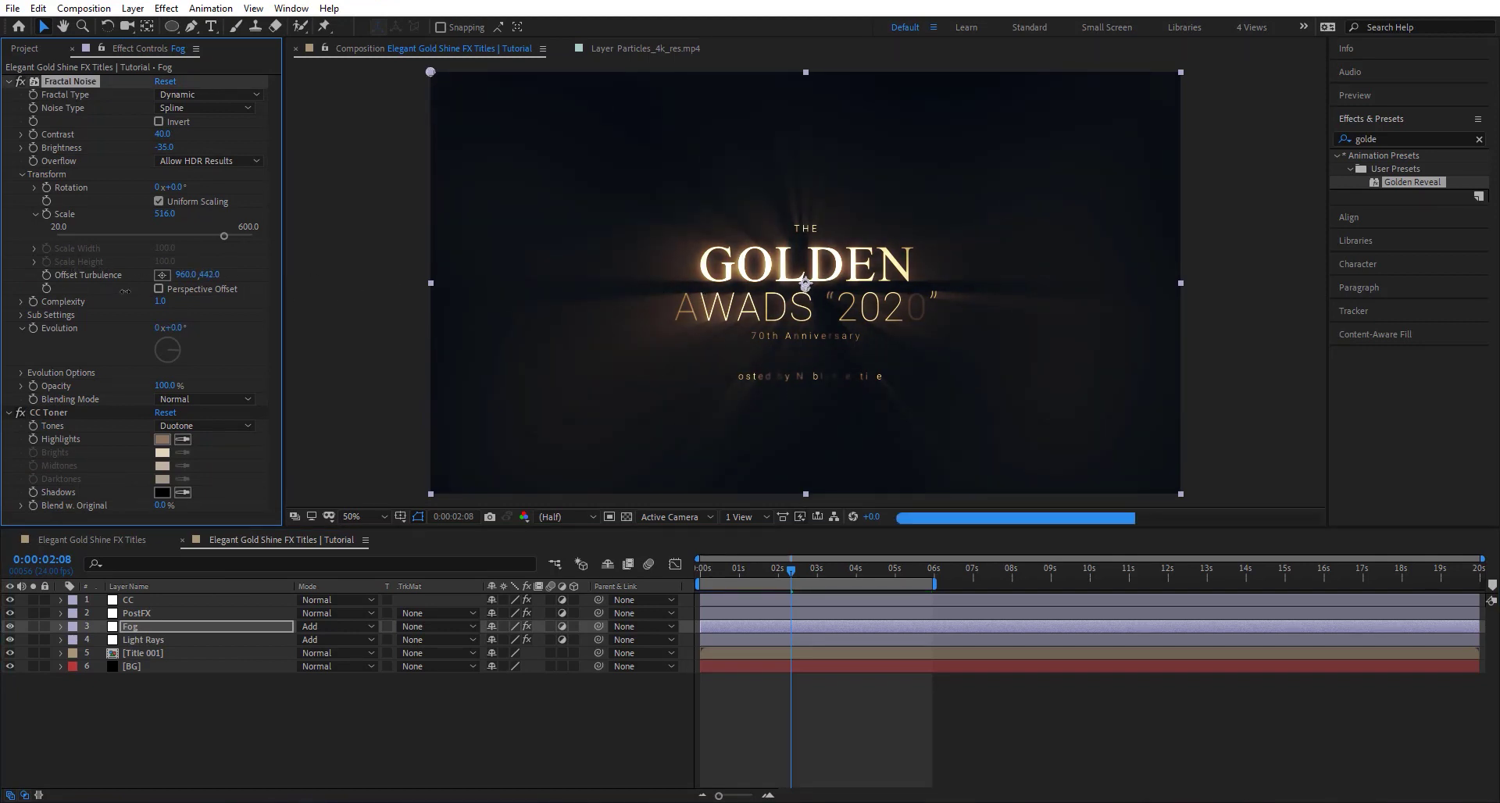
key("ctrl+z")
left_click(141, 629)
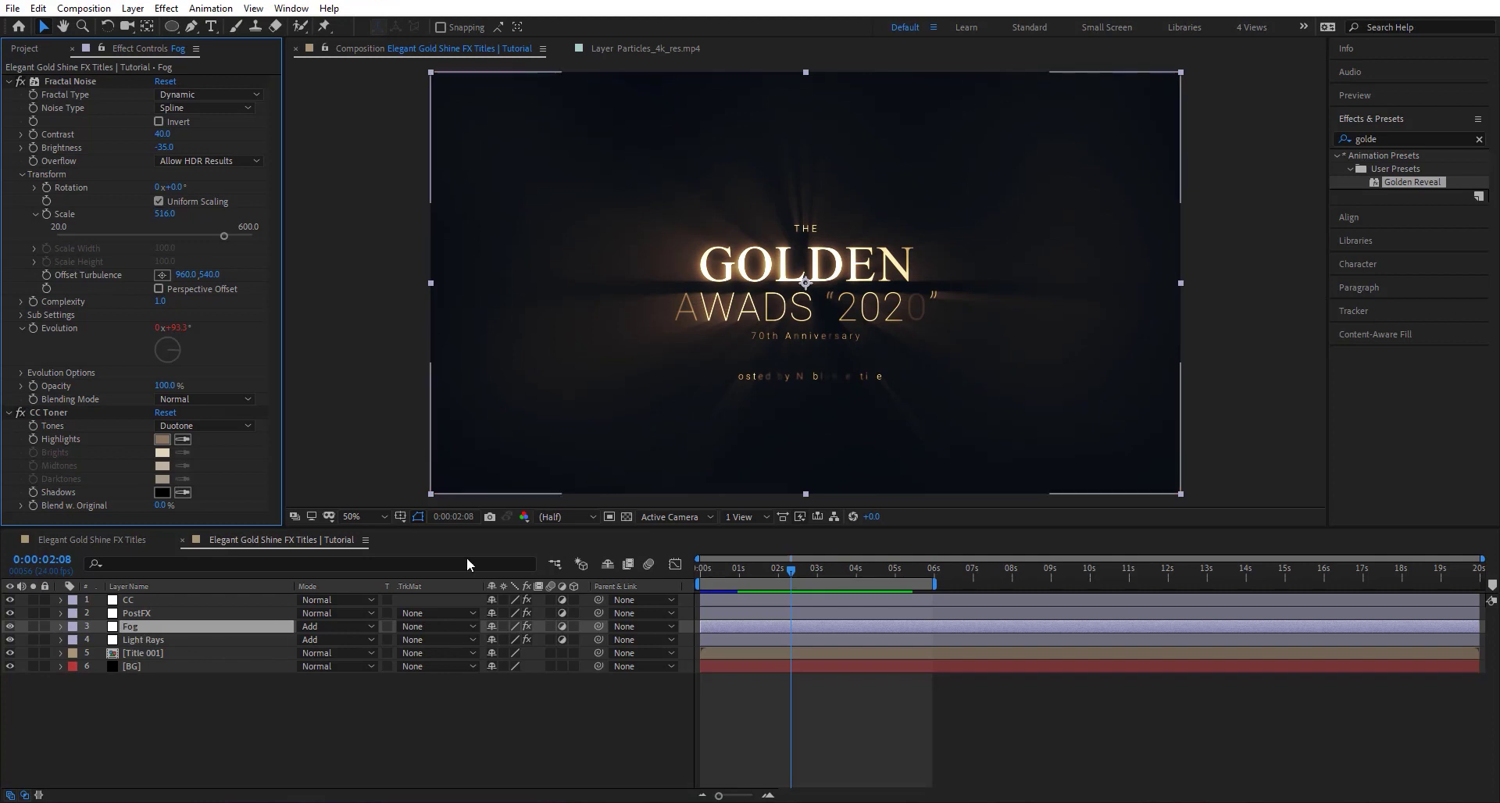
- Add the Cinematic Flares .mov footage to the composition between the Light Rays and Title 001 layers
mouse_move(794, 570)
left_mouse_down()
mouse_move(754, 574)
mouse_move(798, 570)
left_mouse_up()
key("space")
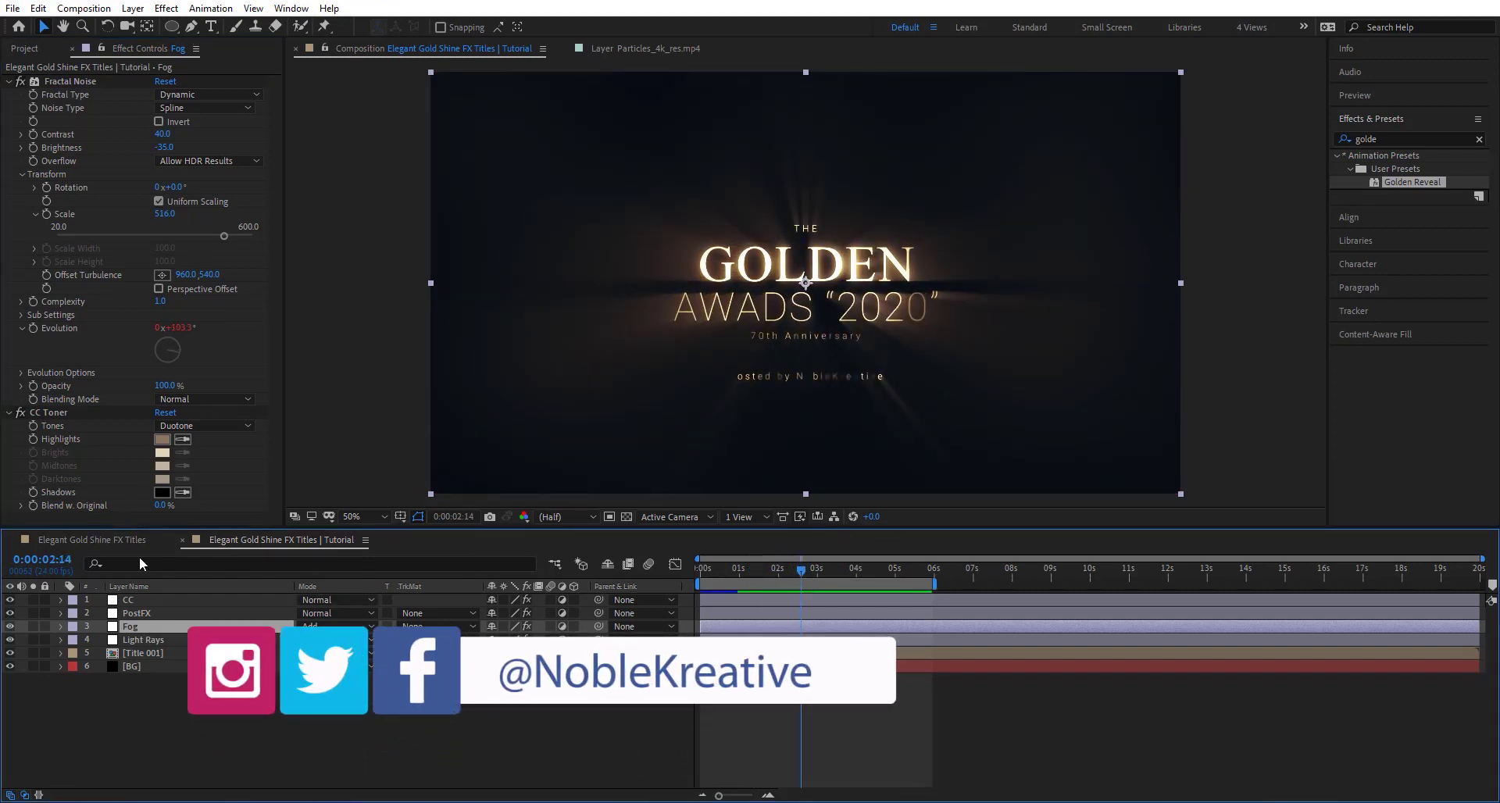
left_click(24, 49)
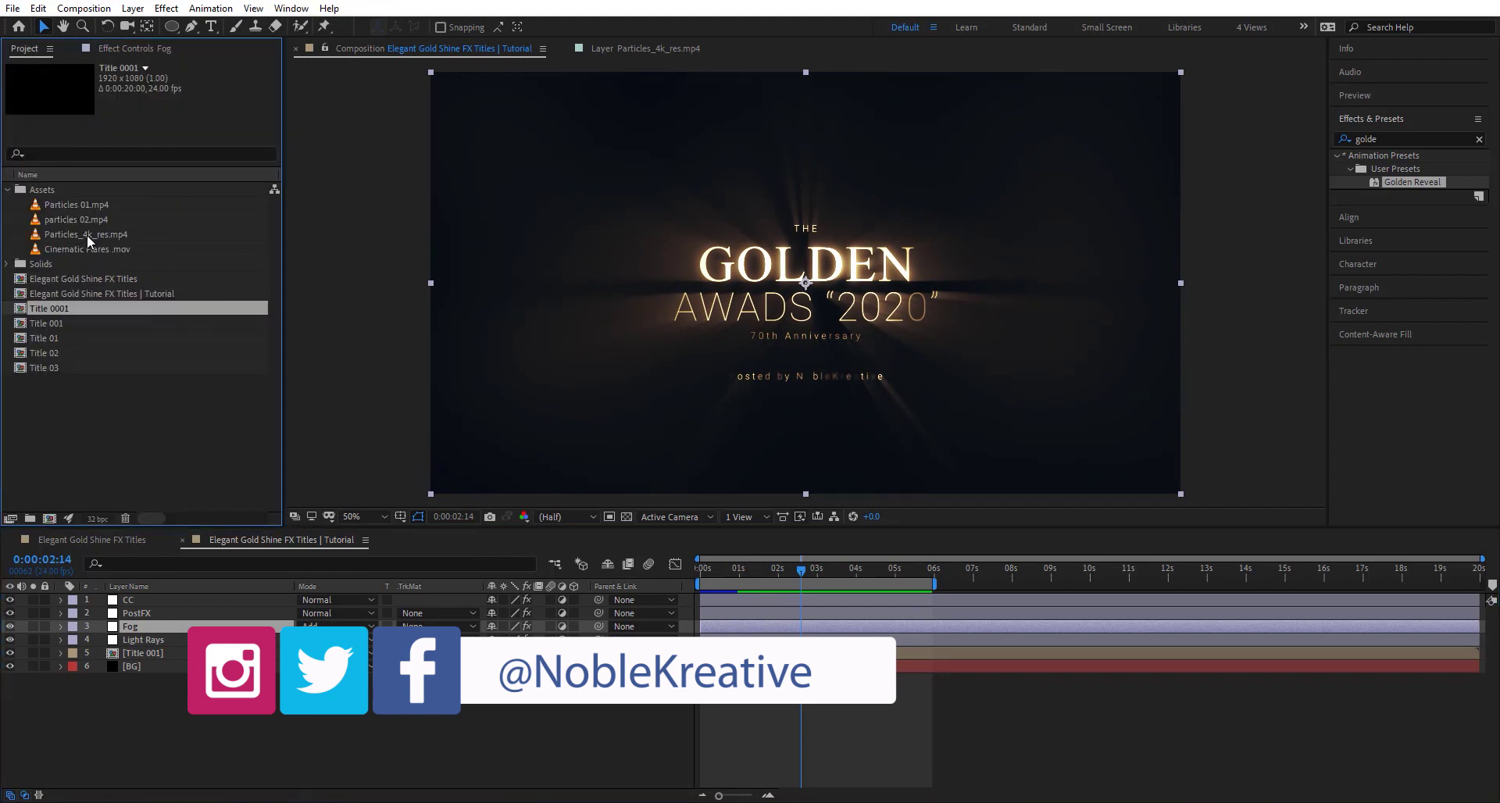
left_click_drag(103, 247, 192, 602)
left_click_drag(192, 643, 192, 644)
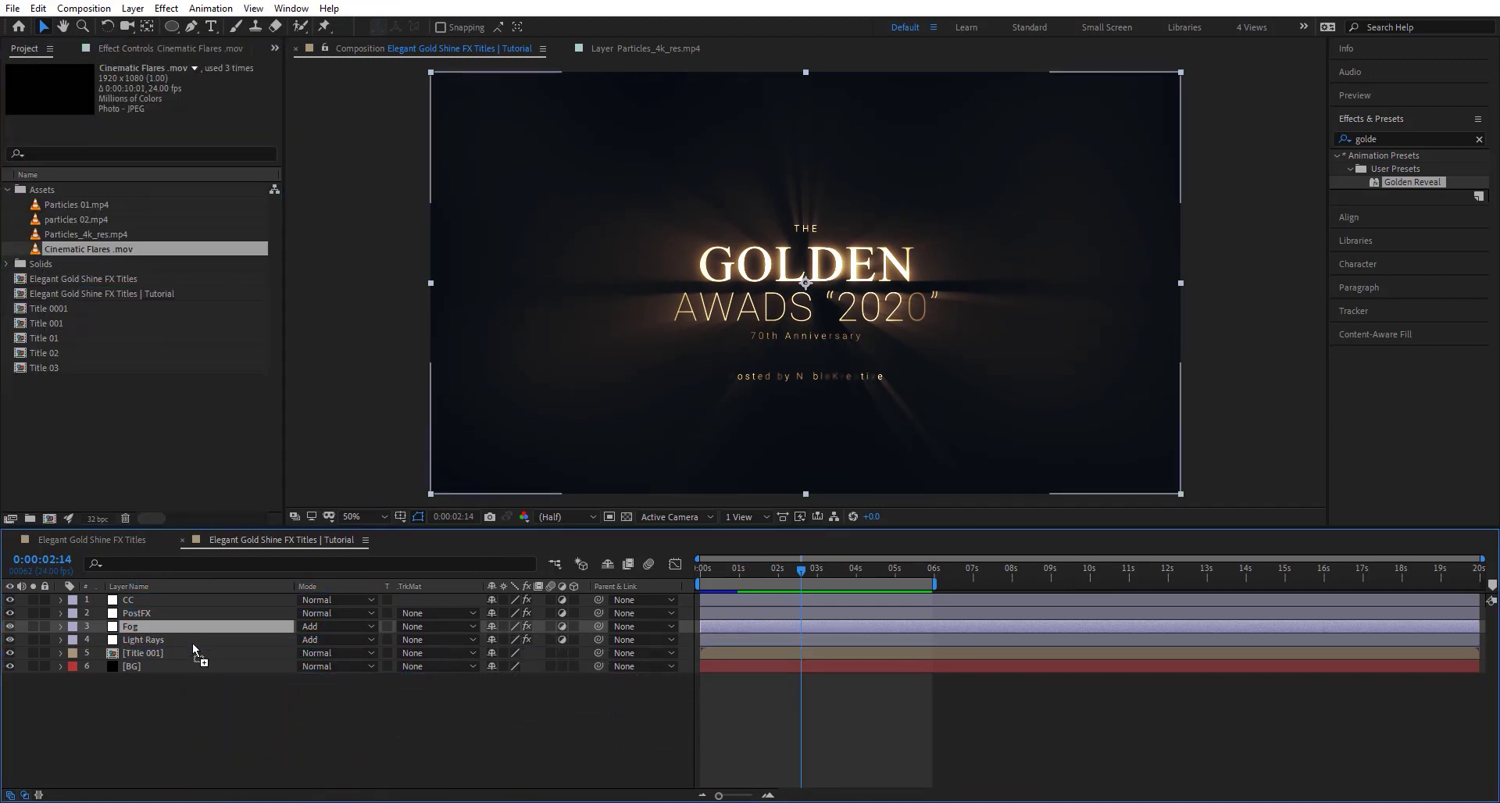
left_click(133, 48)
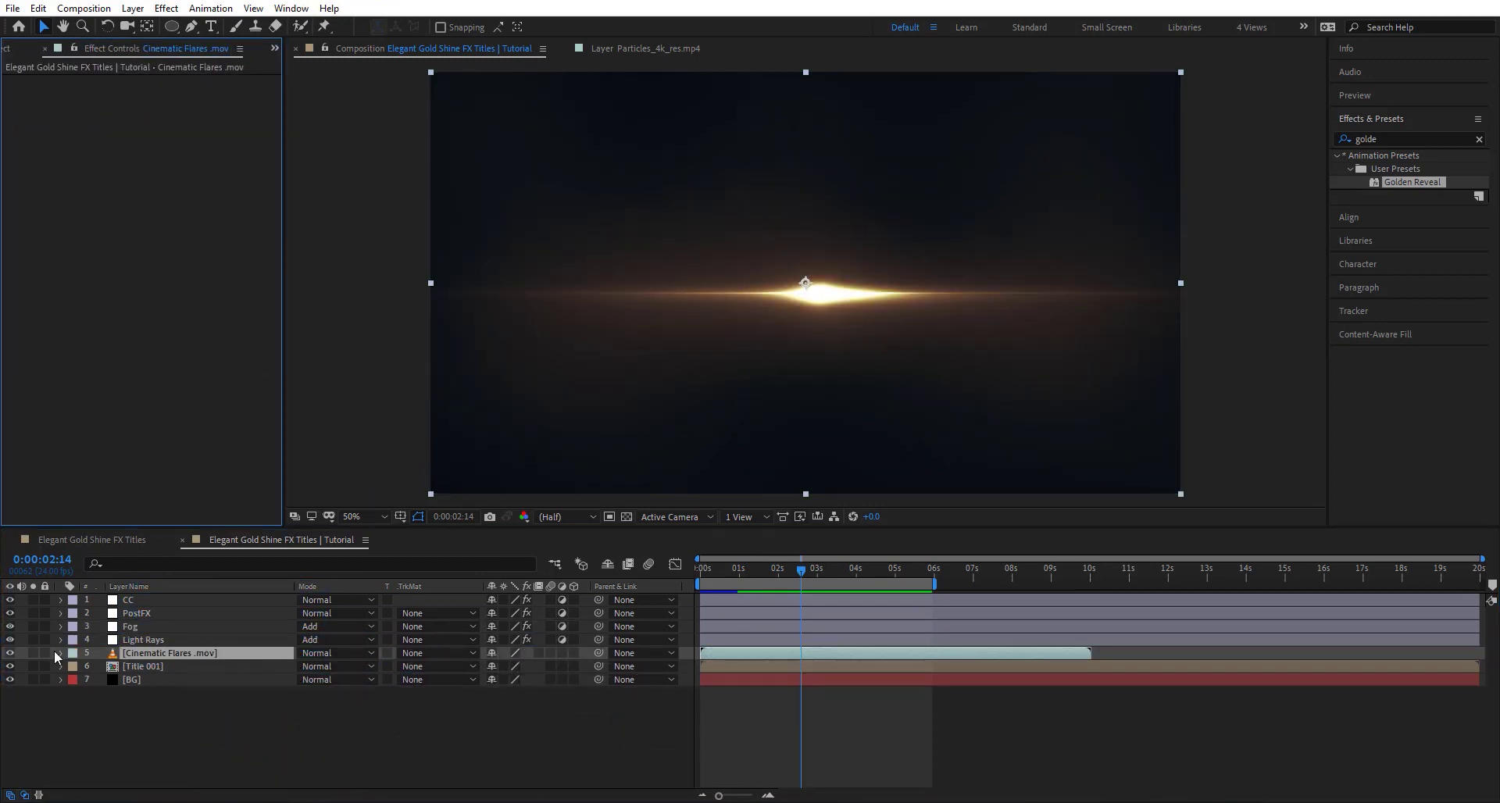
- Scrub through the Cinematic Flares footage in its layer view and set the layer's blending mode to Lighten
double_click(192, 653)
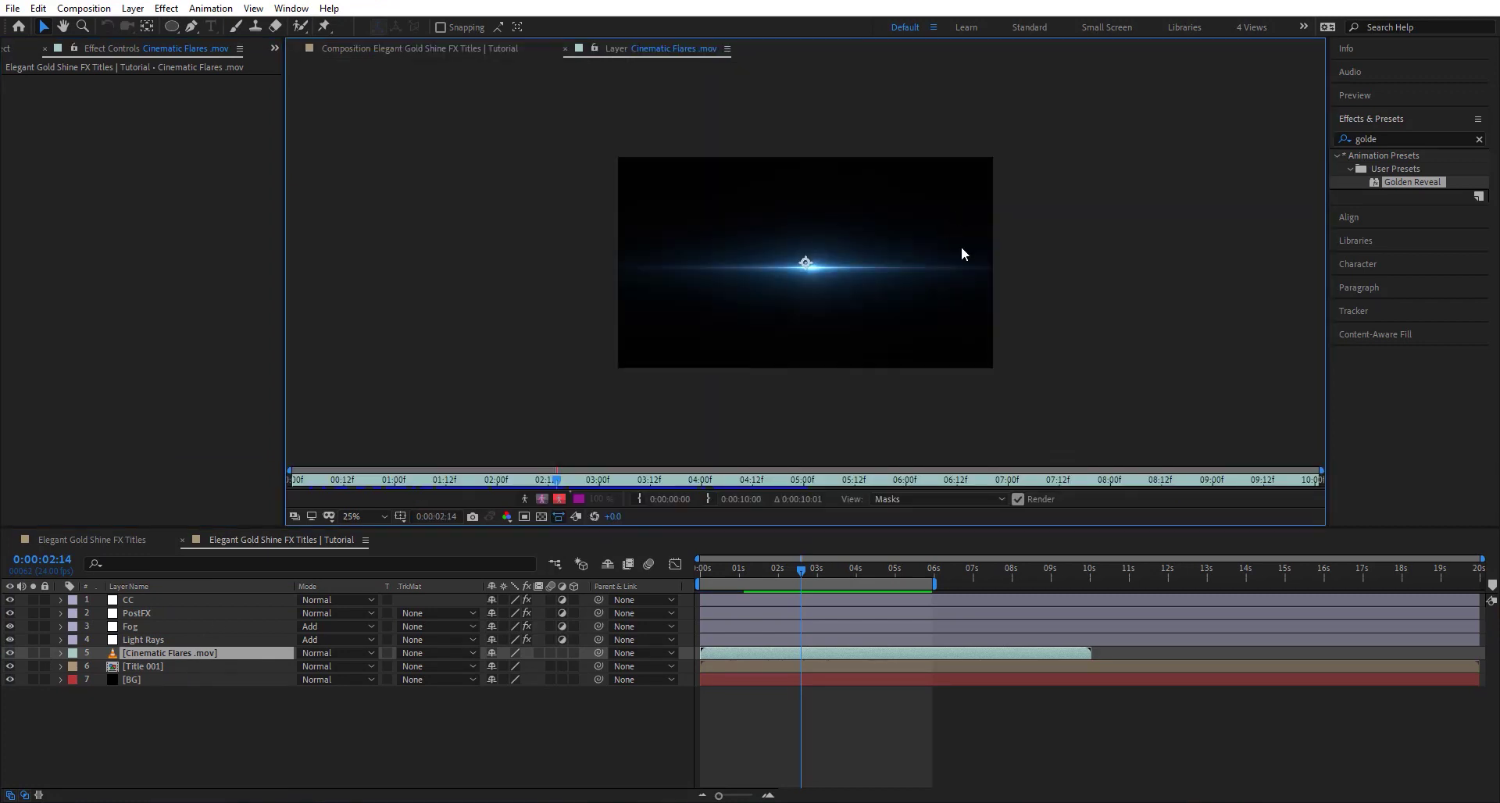
left_click_drag(327, 478, 1094, 478)
left_click(489, 49)
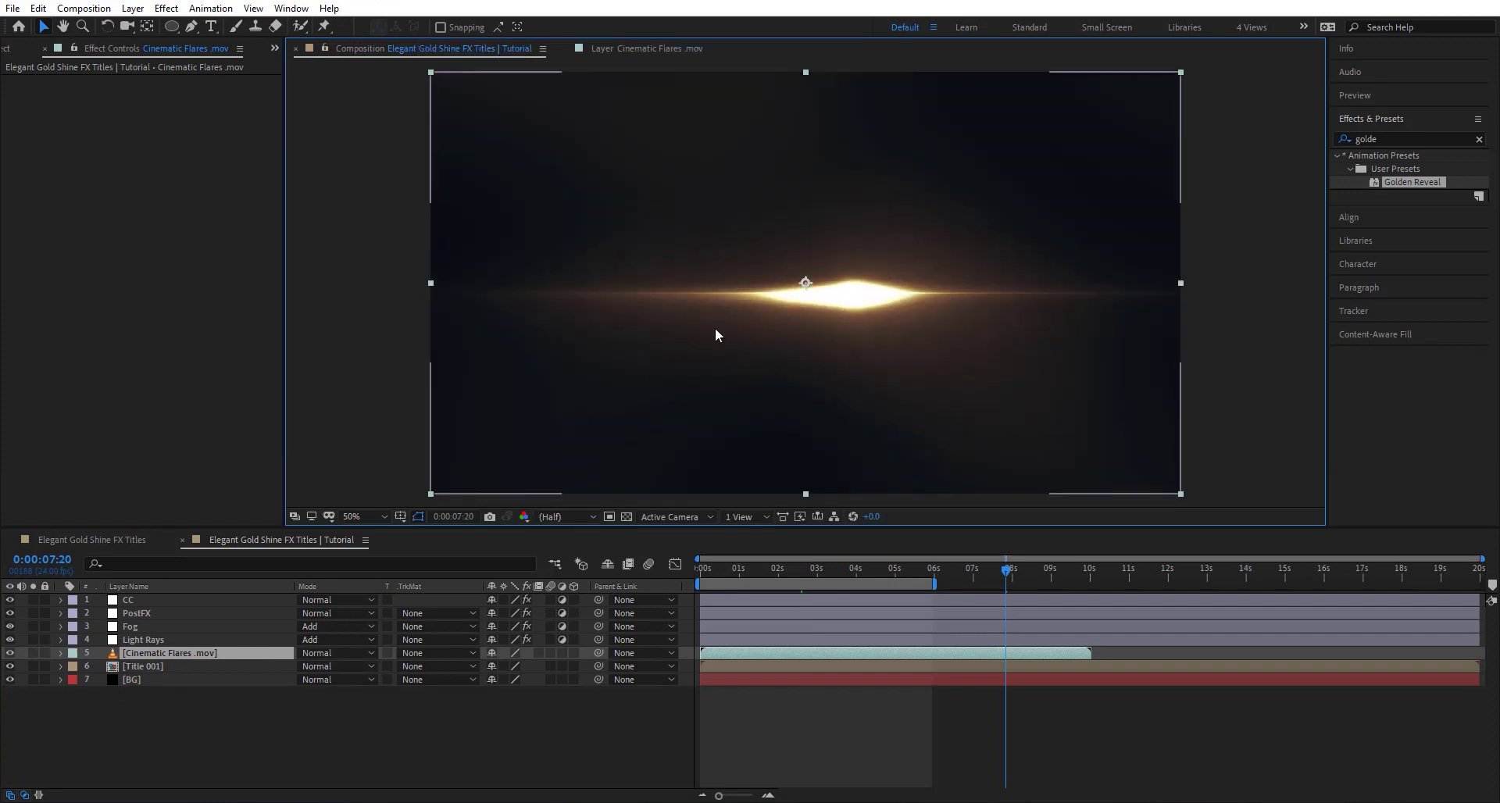
left_click(315, 654)
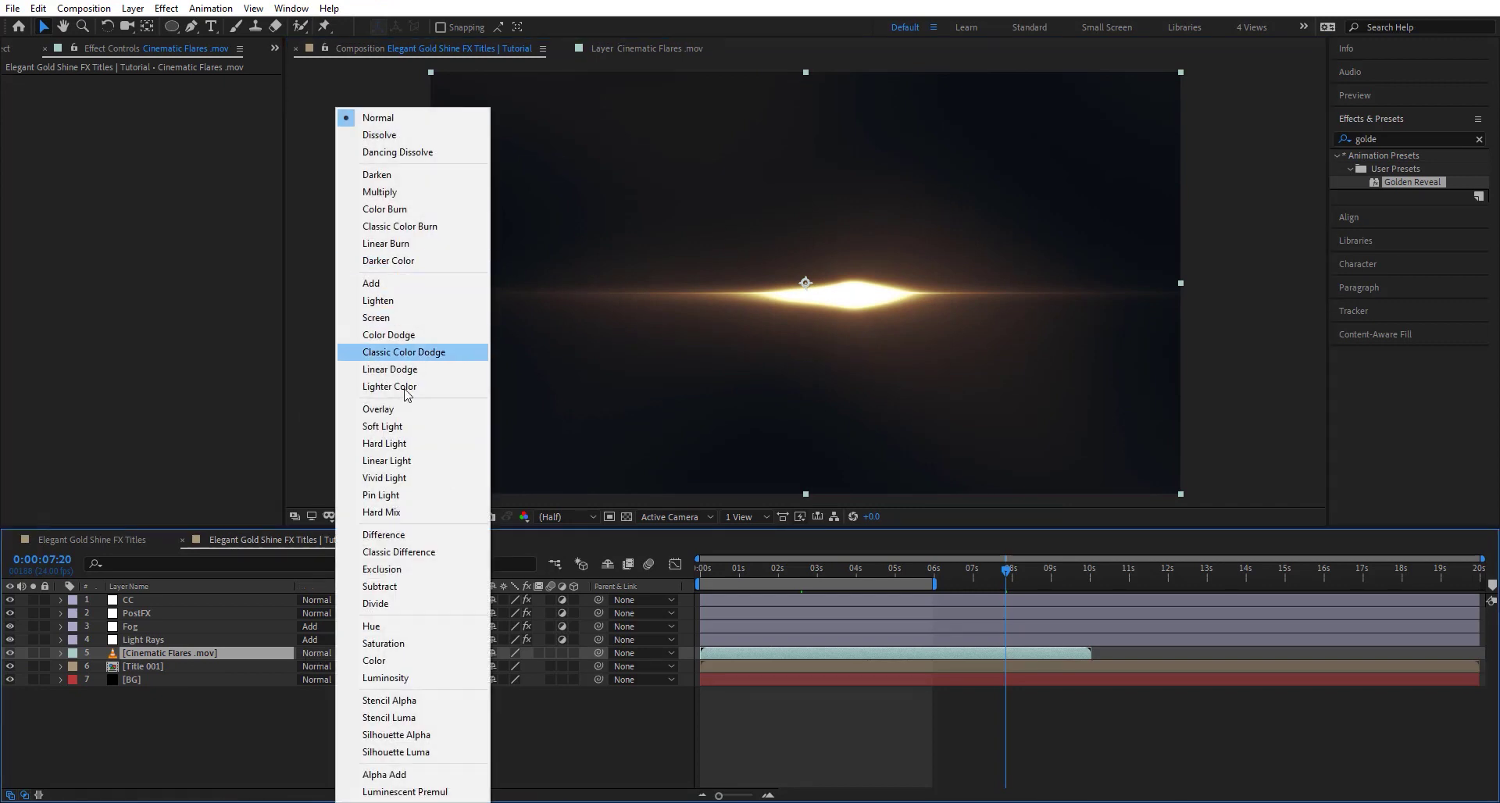
left_click(418, 306)
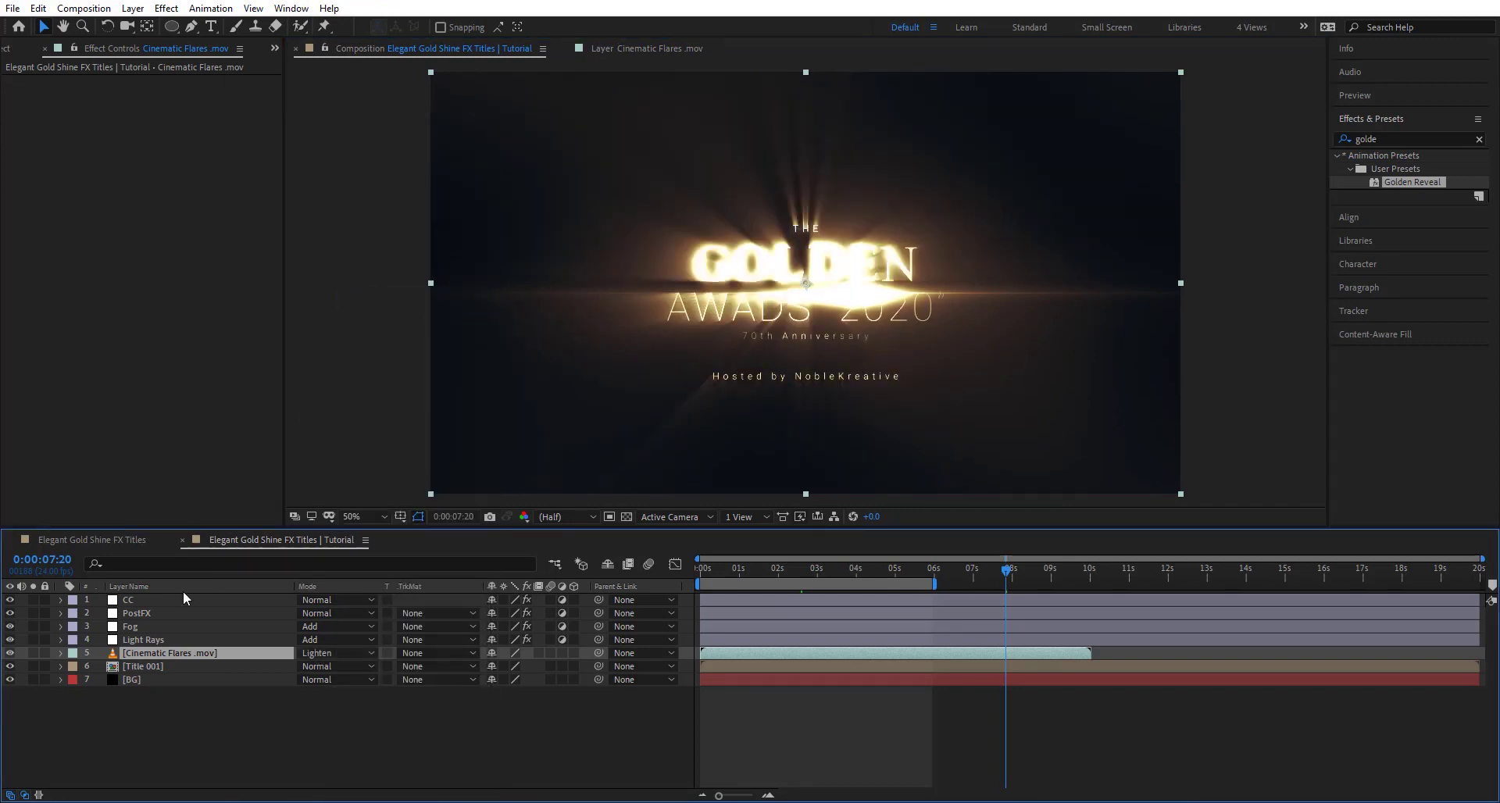
- Move the Cinematic Flares layer so it starts at 0:00:00:18, and check the flare at 0:00:01:04
left_click_drag(813, 568, 730, 570)
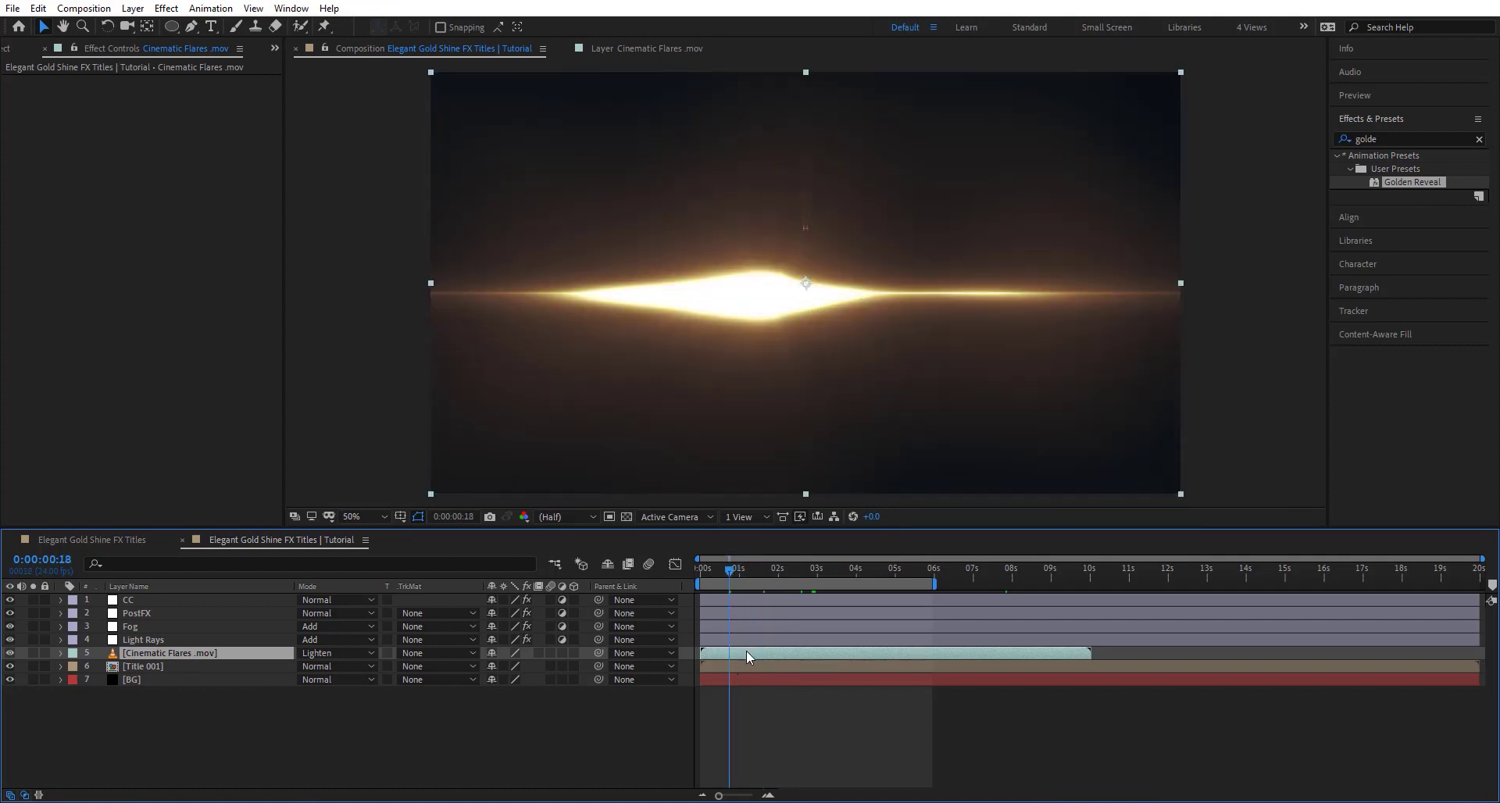
left_click_drag(747, 650, 773, 650)
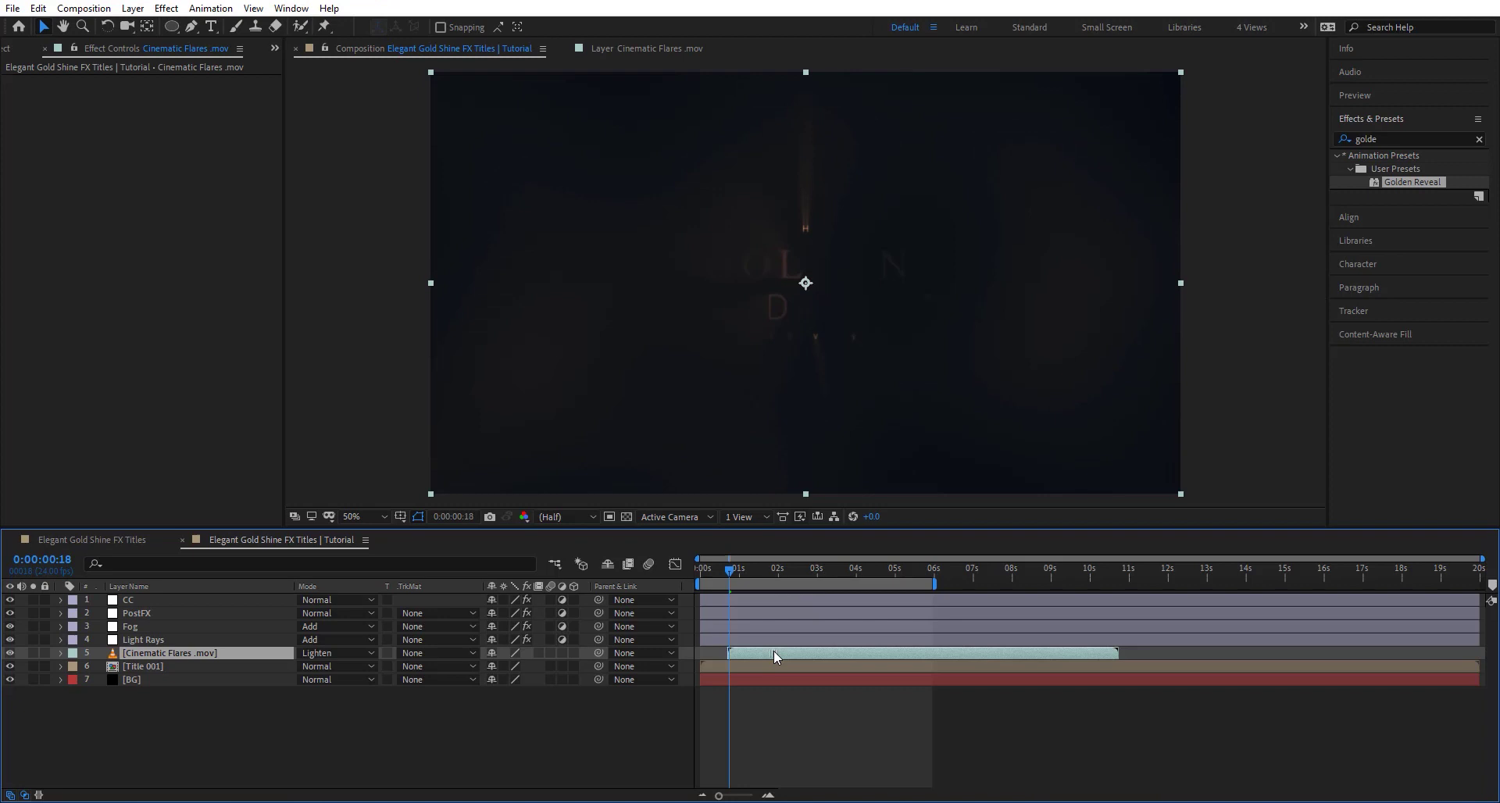
left_click_drag(730, 570, 746, 574)
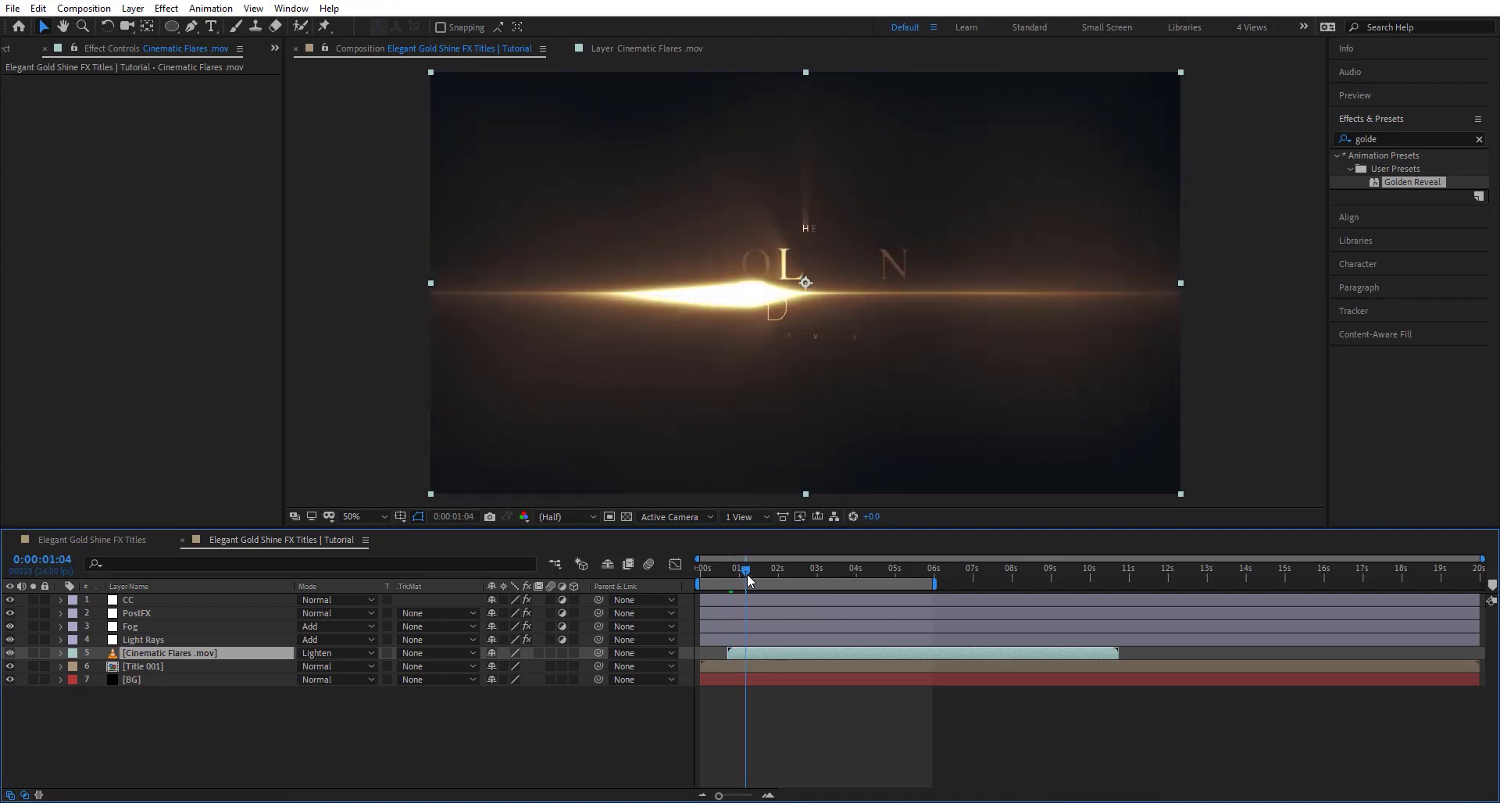
- Add a Transform effect to the Cinematic Flares layer and set its Position to 960, 516
key("ctrl+space")
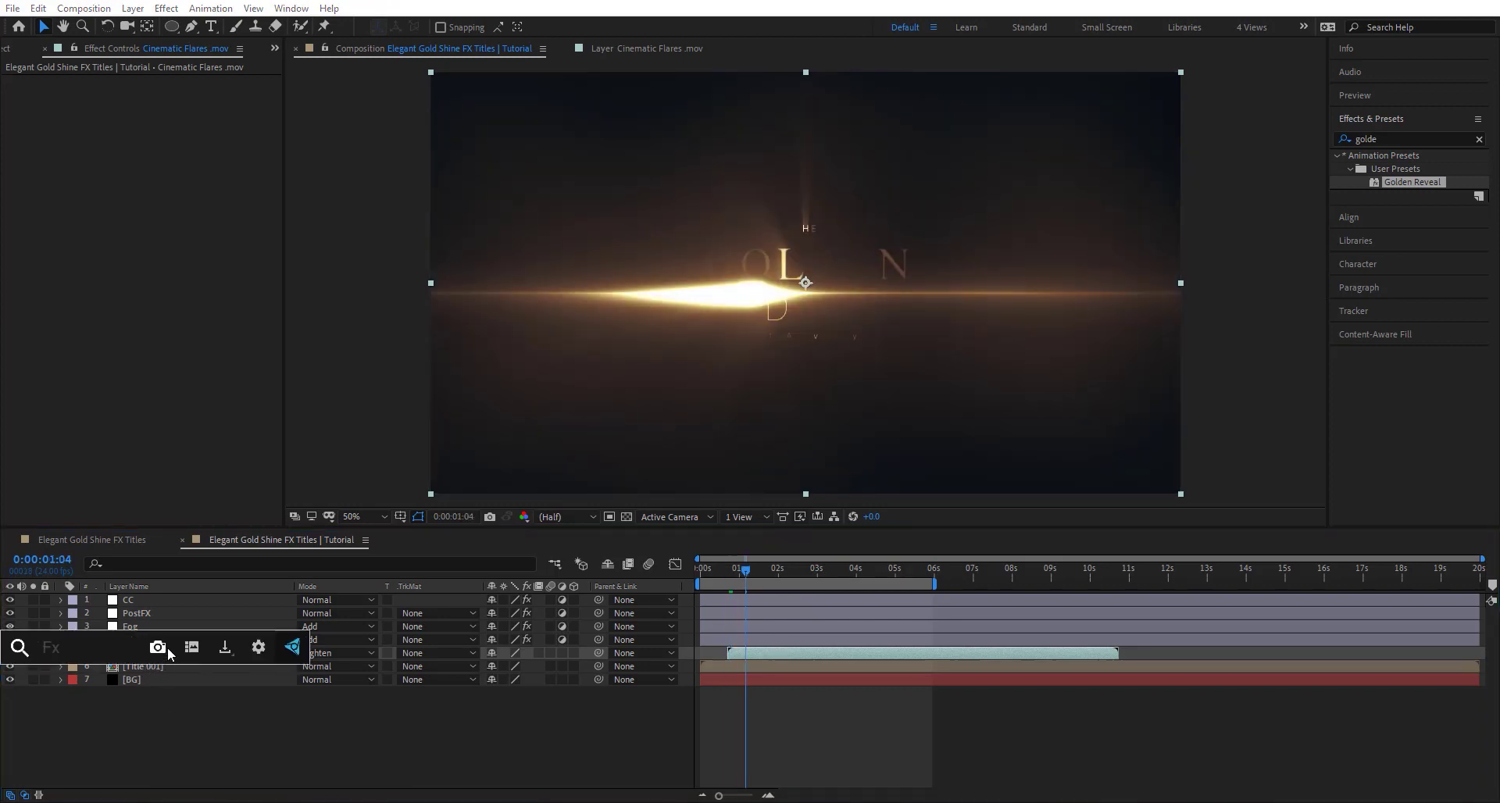
type("tra")
left_click(167, 651)
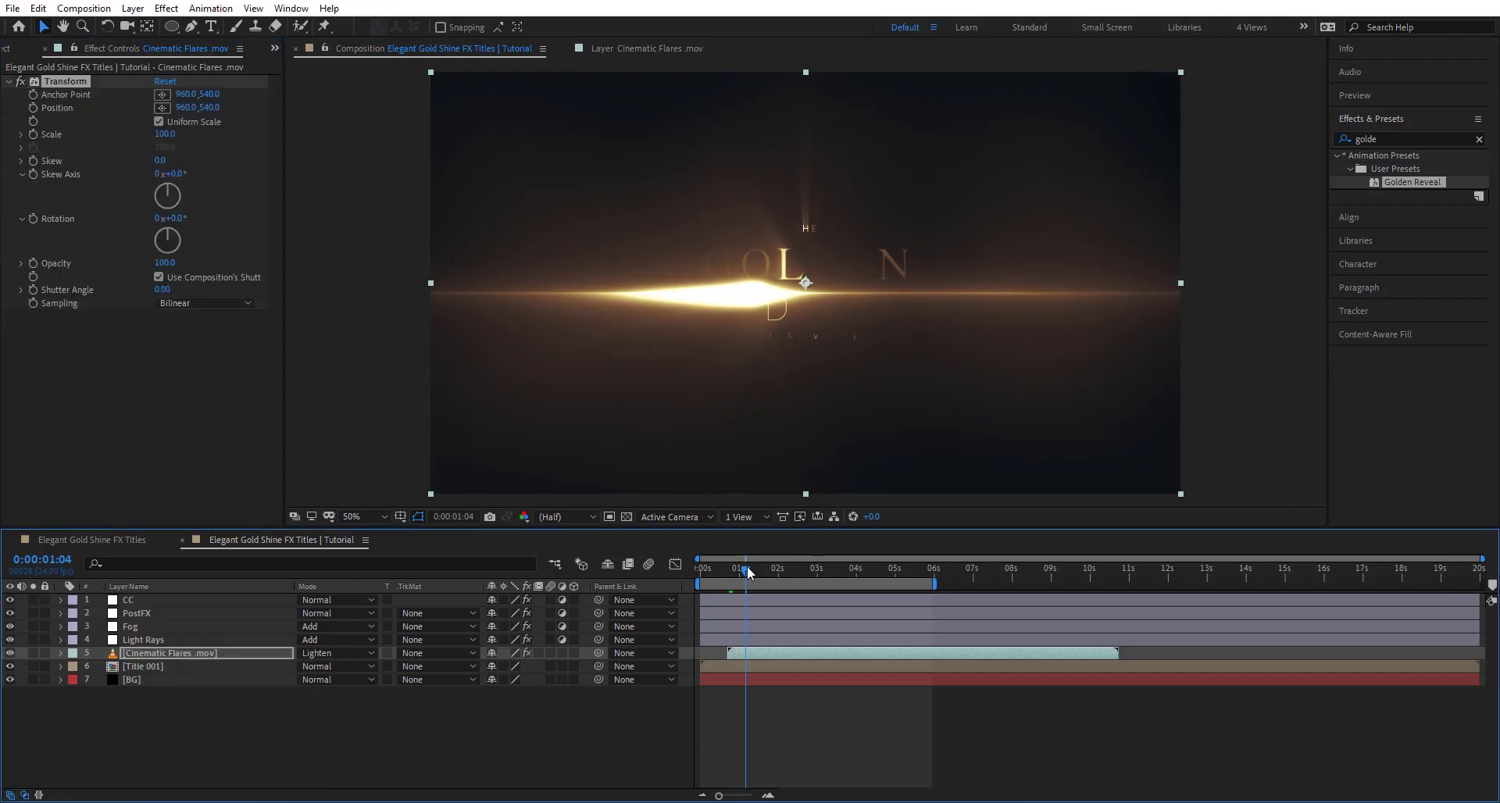
left_click_drag(748, 572, 775, 572)
scroll(781, 356, "up", 4)
left_click_drag(209, 107, 188, 107)
key("comma")
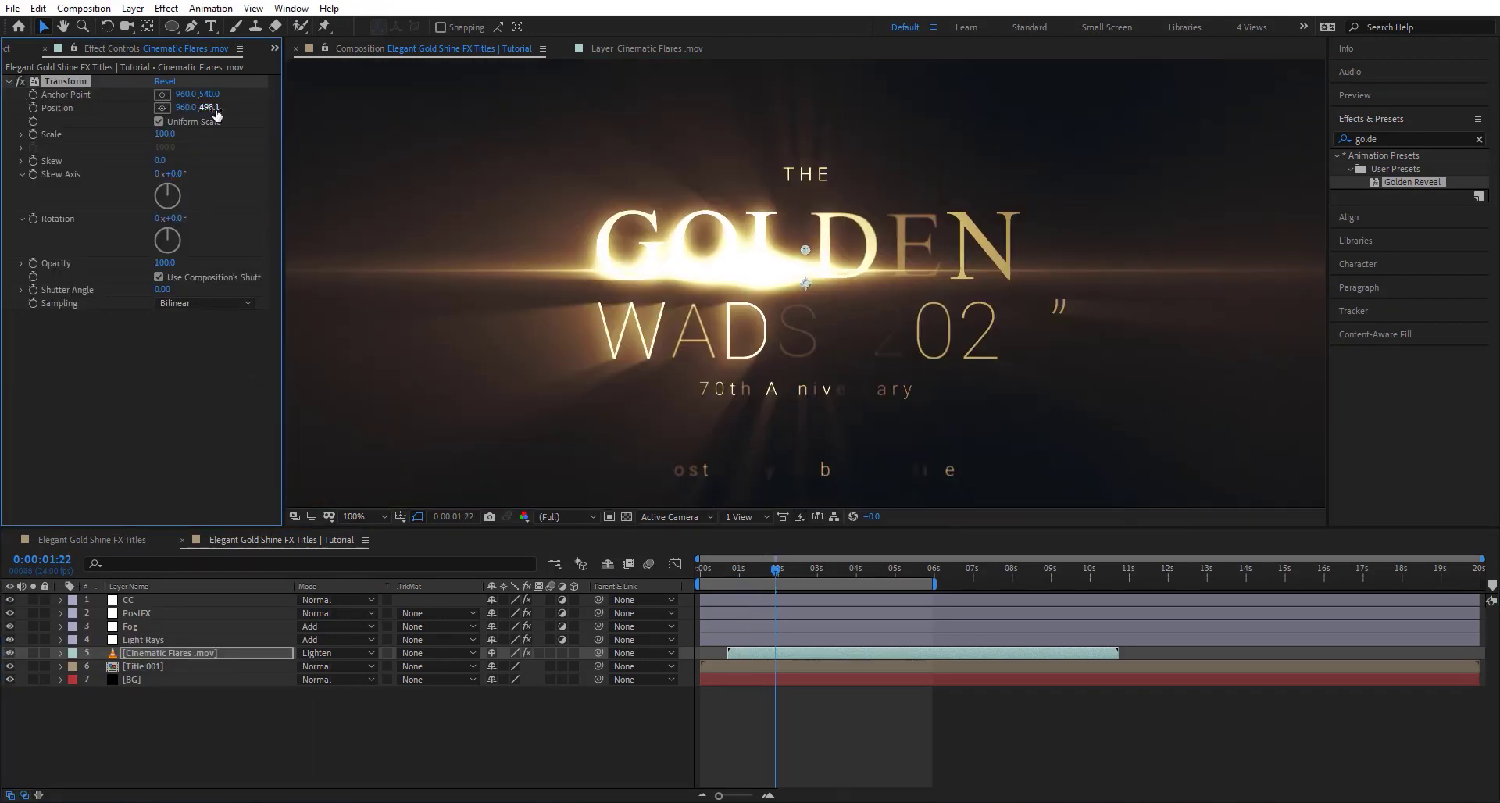
type("516")
key("Return")
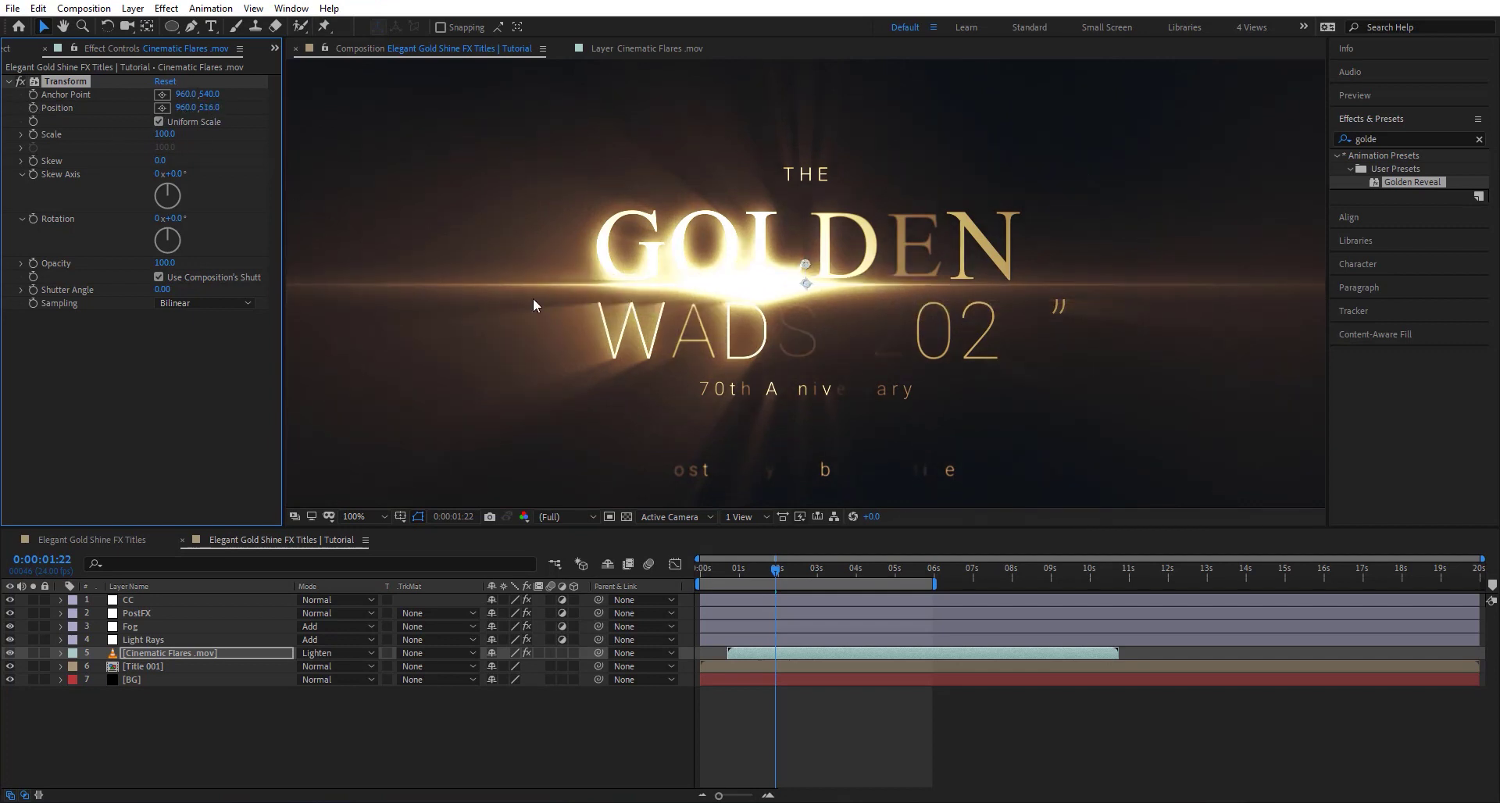
- Add Fast Box Blur to the Cinematic Flares layer with Horizontal blur dimensions and a Blur Radius of 164
key("ctrl+space")
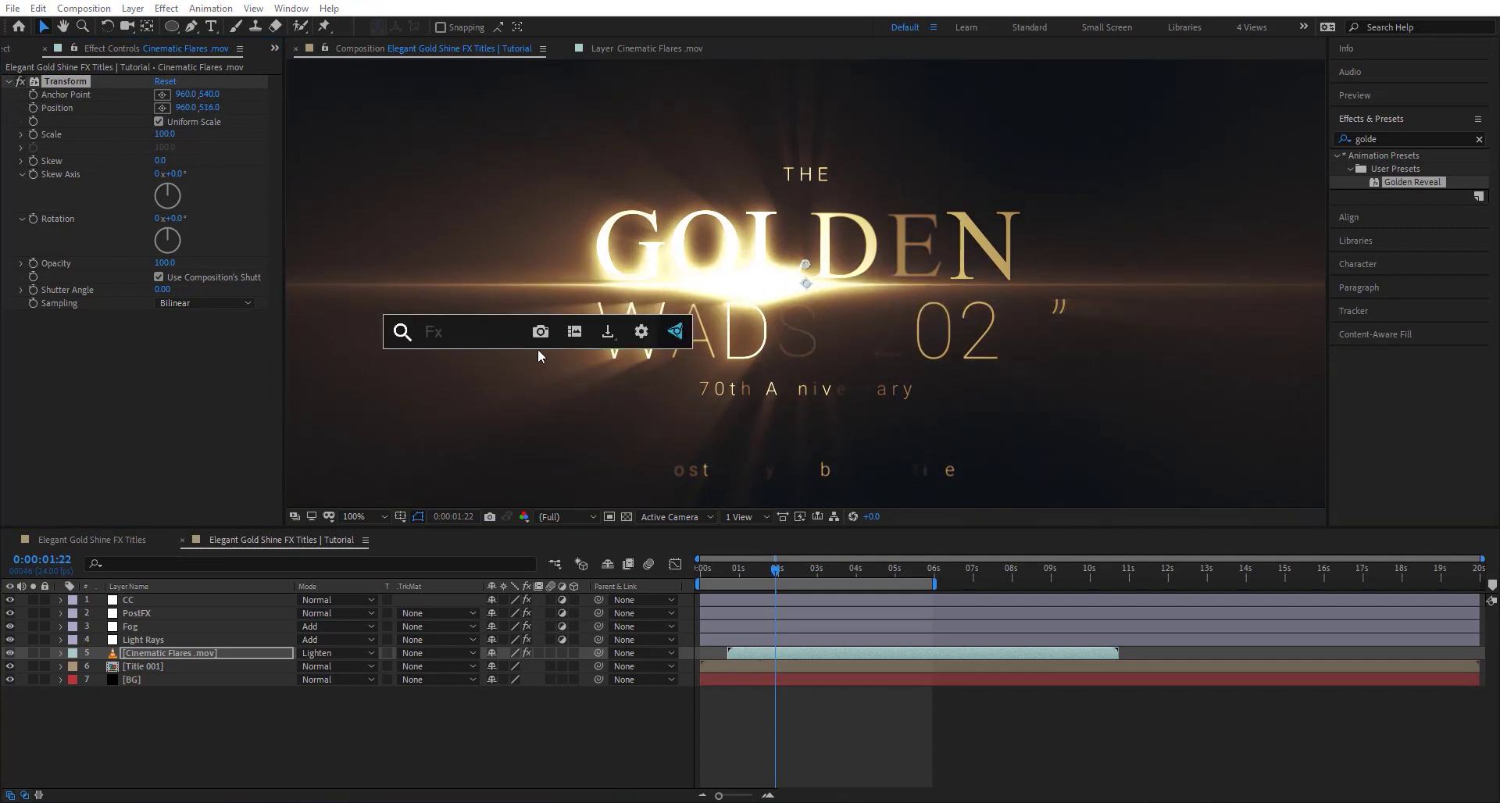
type("fas")
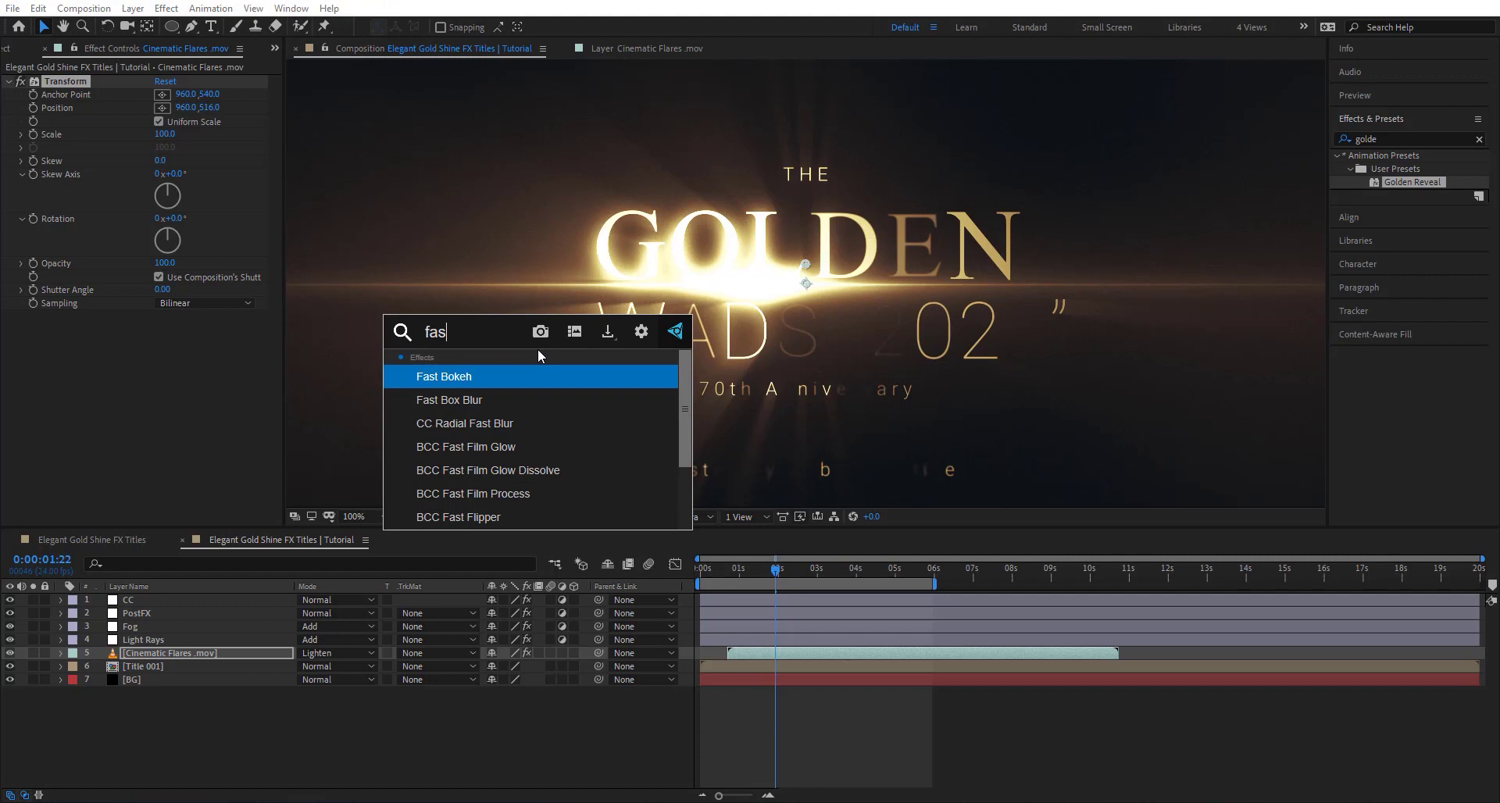
key("Down")
key("Return")
left_click(251, 357)
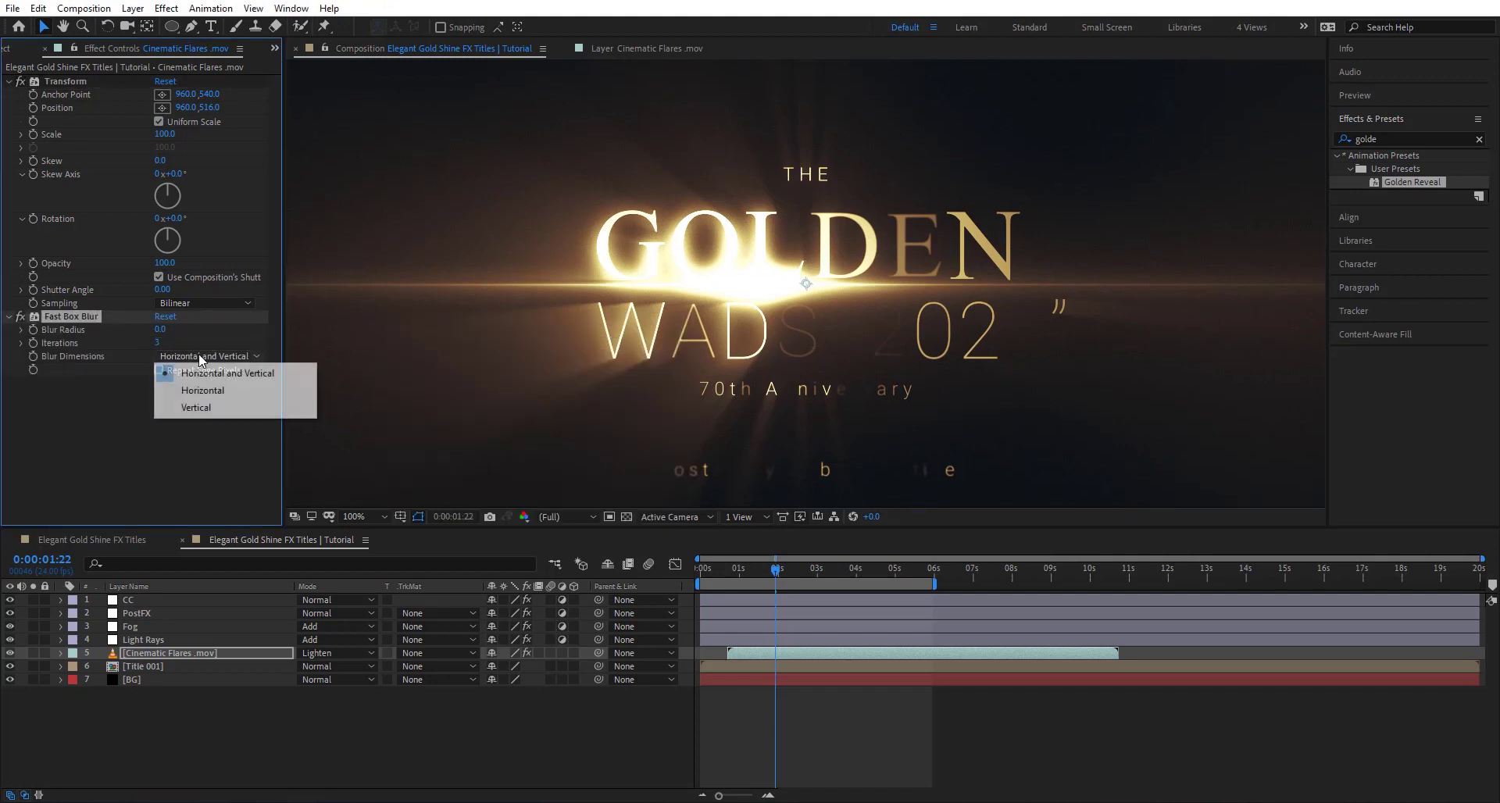
left_click(242, 390)
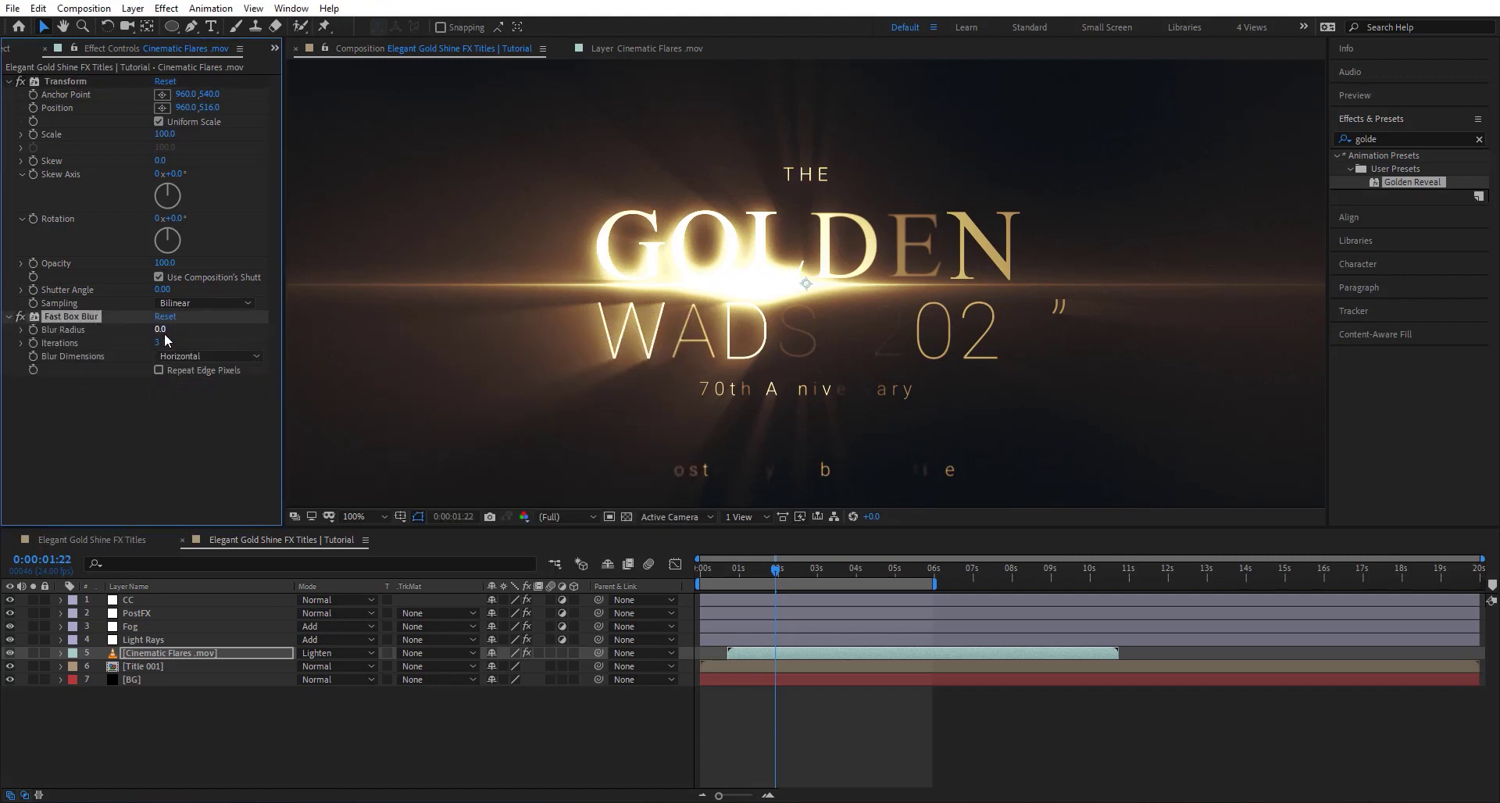
left_click_drag(161, 329, 272, 332)
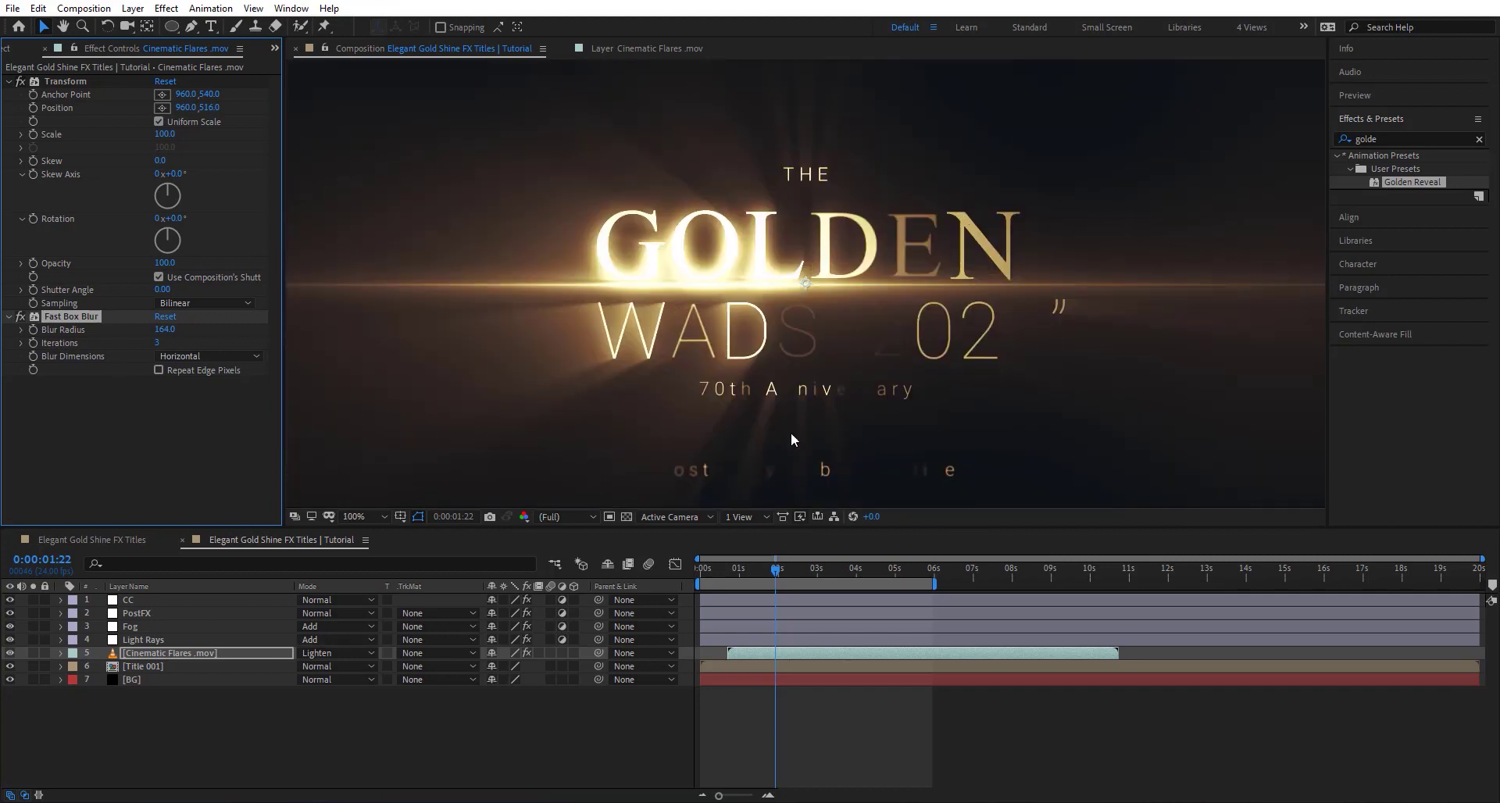
- Add a Curves effect to the Cinematic Flares layer and raise the upper part of its RGB curve
left_click_drag(775, 577, 757, 577)
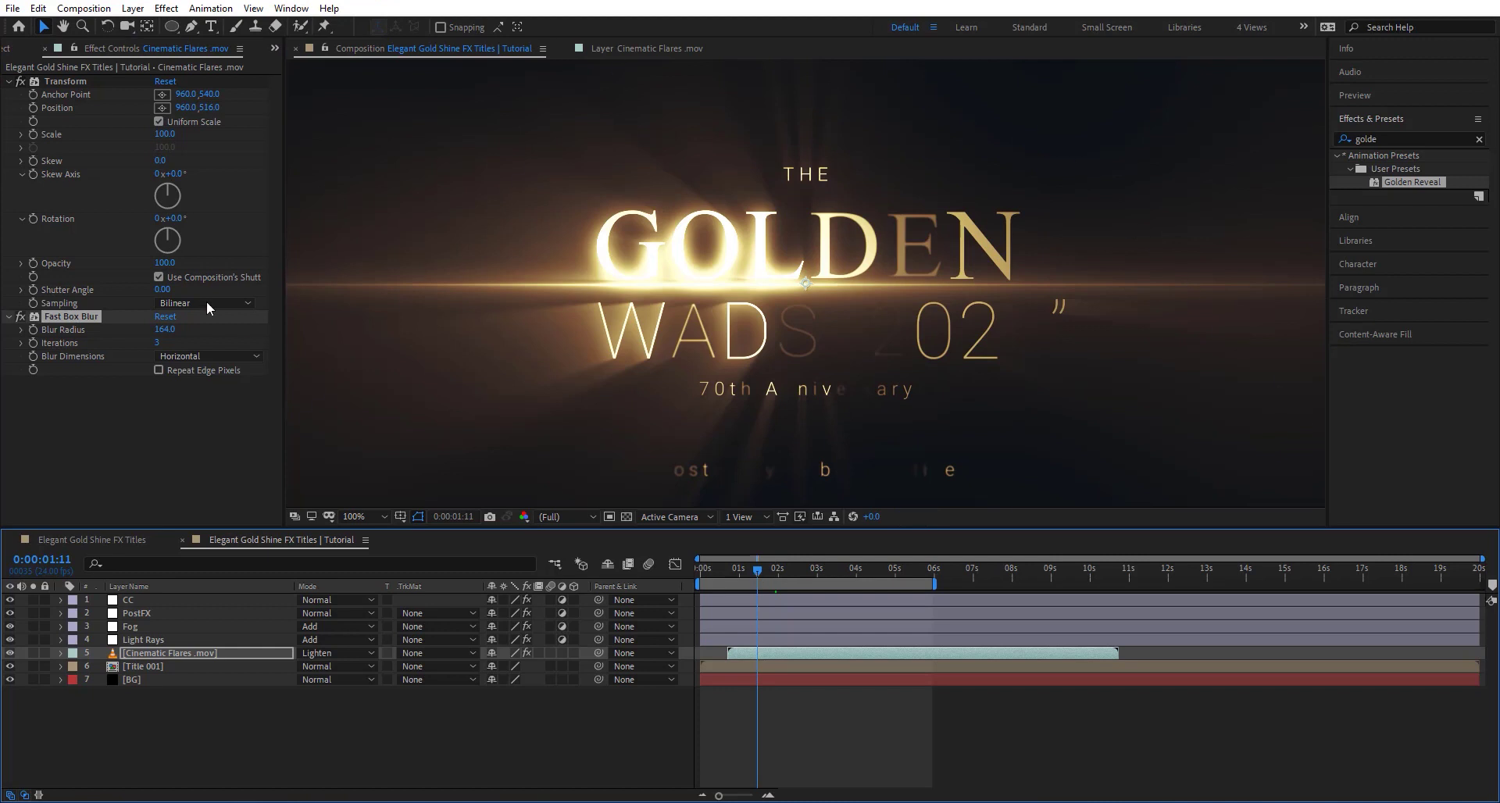
key("ctrl+space")
type("cur")
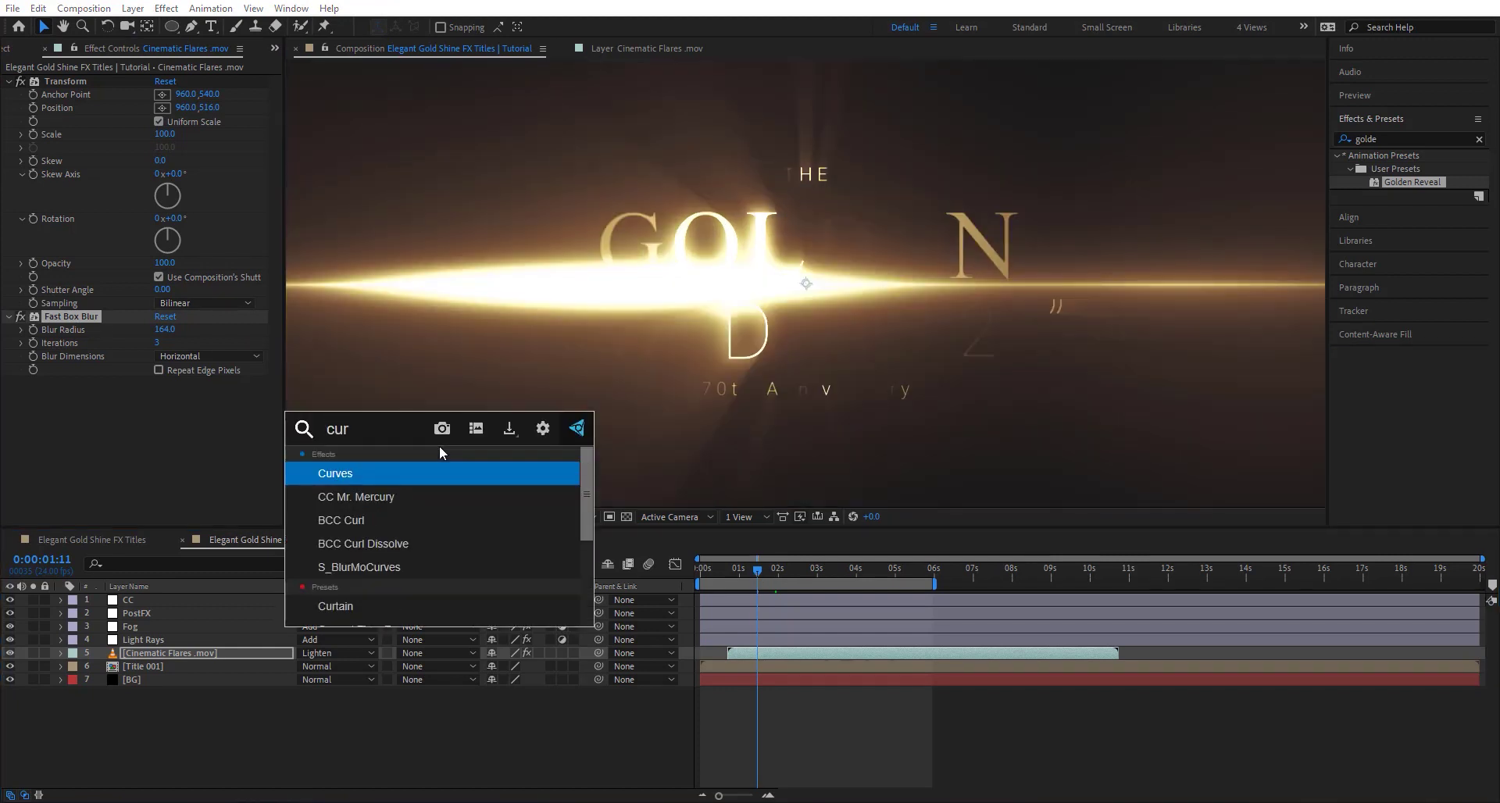
key("Return")
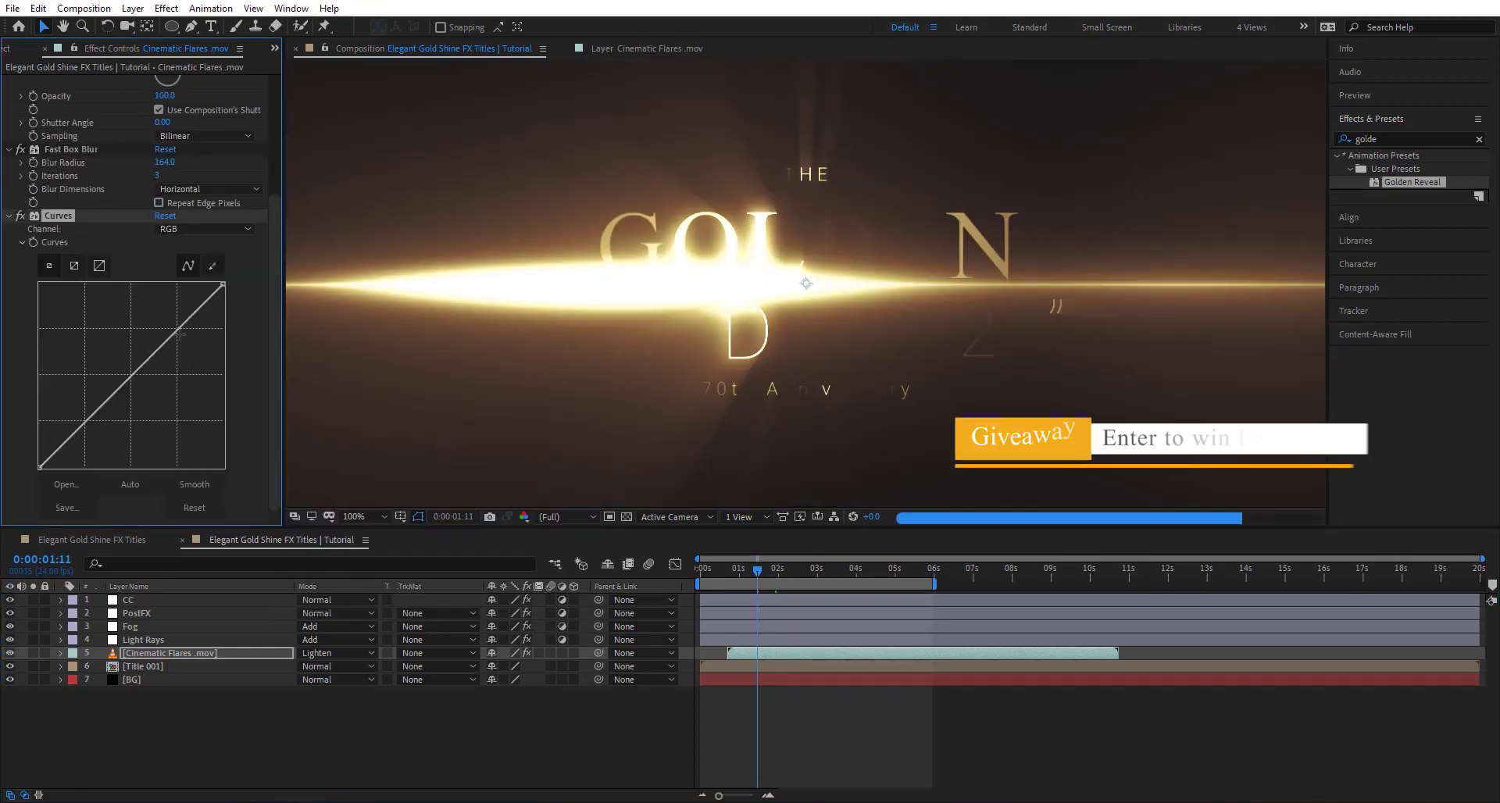
left_click_drag(160, 346, 160, 318)
- Try lowering the red curve, revert it, and pull down the RGB curve's shadows into a steep S shape
key("ctrl+2")
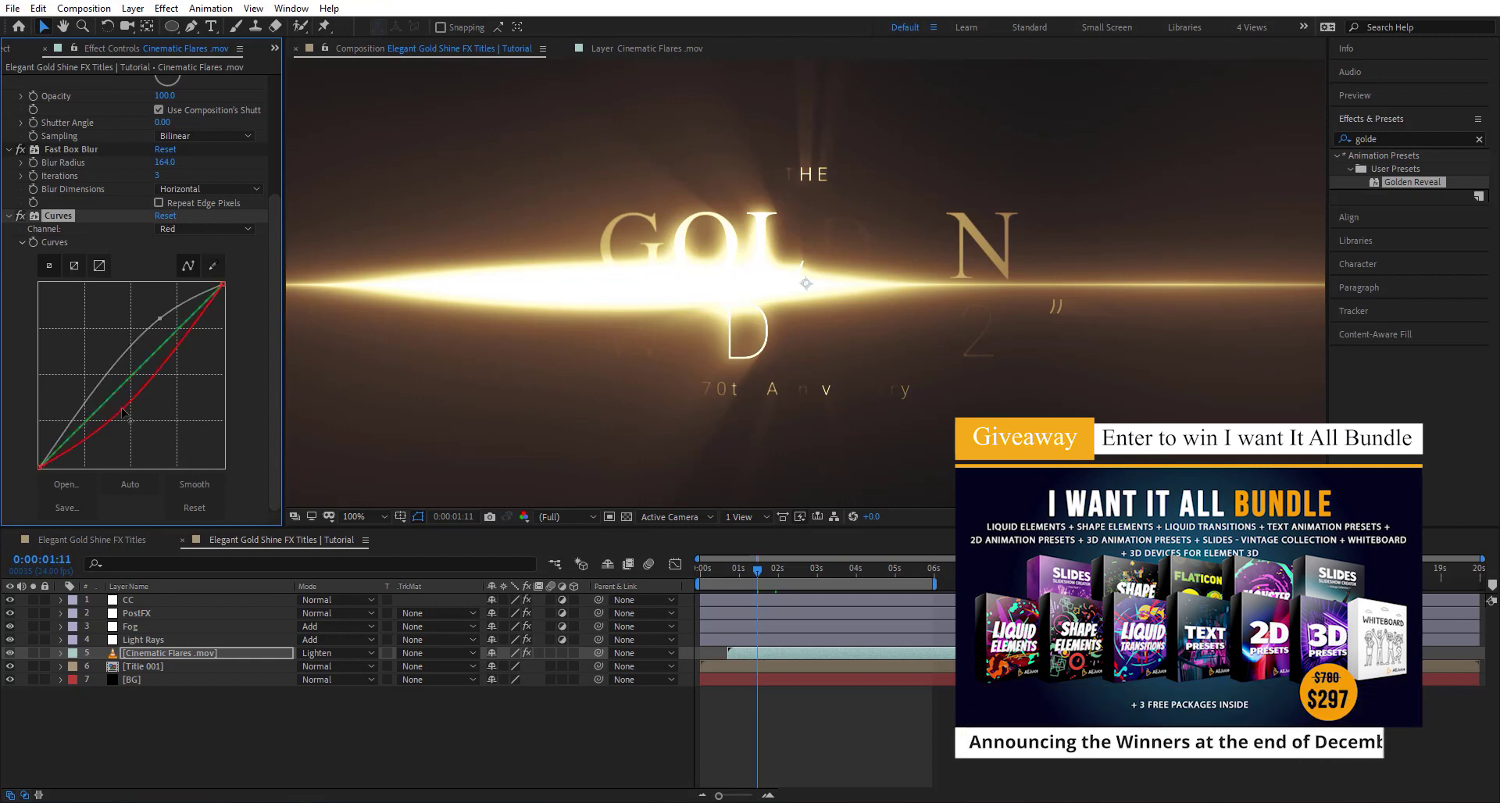
mouse_move(119, 387)
left_mouse_down()
mouse_move(117, 414)
mouse_move(114, 390)
mouse_move(127, 404)
left_mouse_up()
key("ctrl+1")
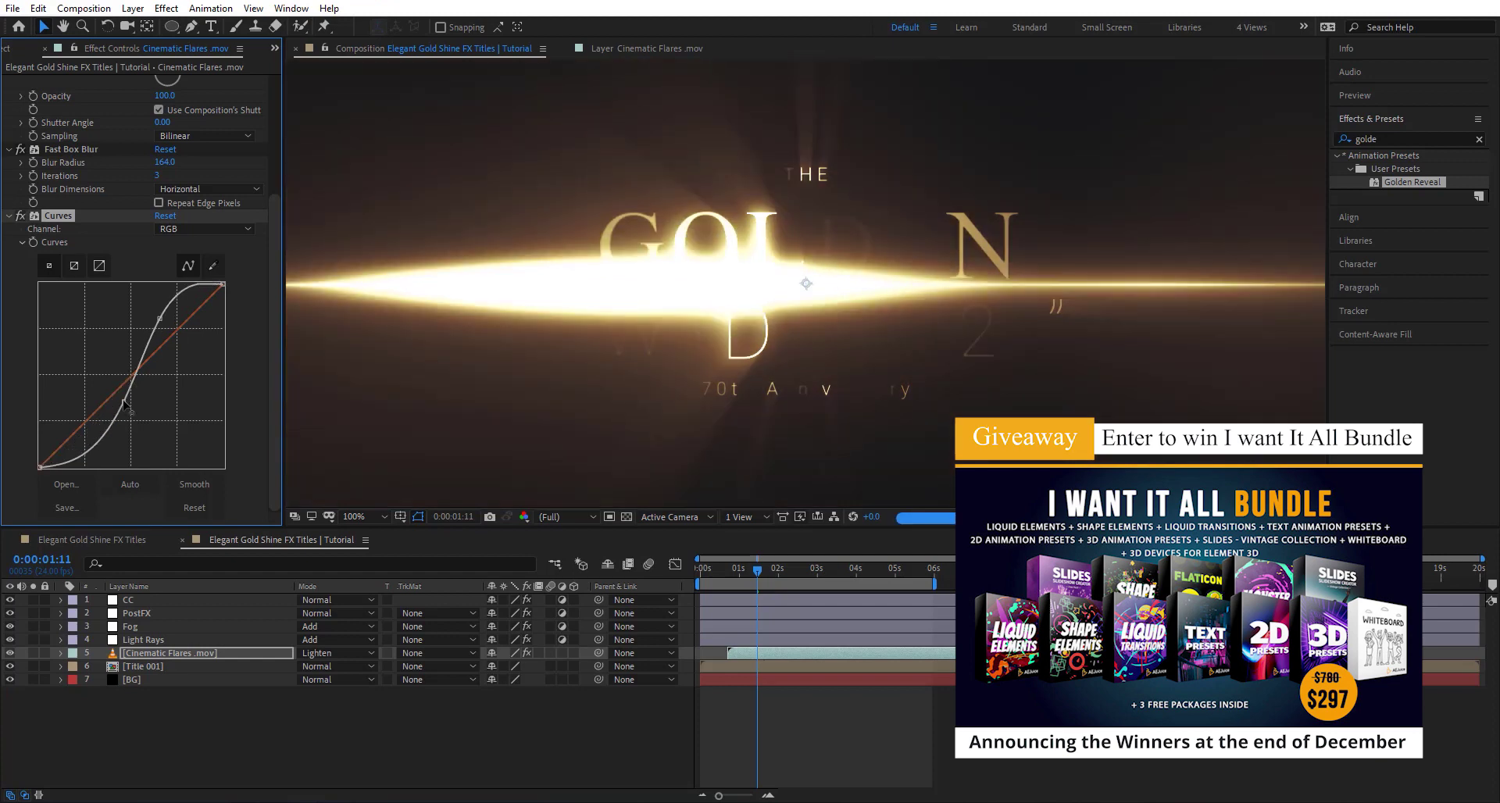
left_click_drag(159, 319, 164, 321)
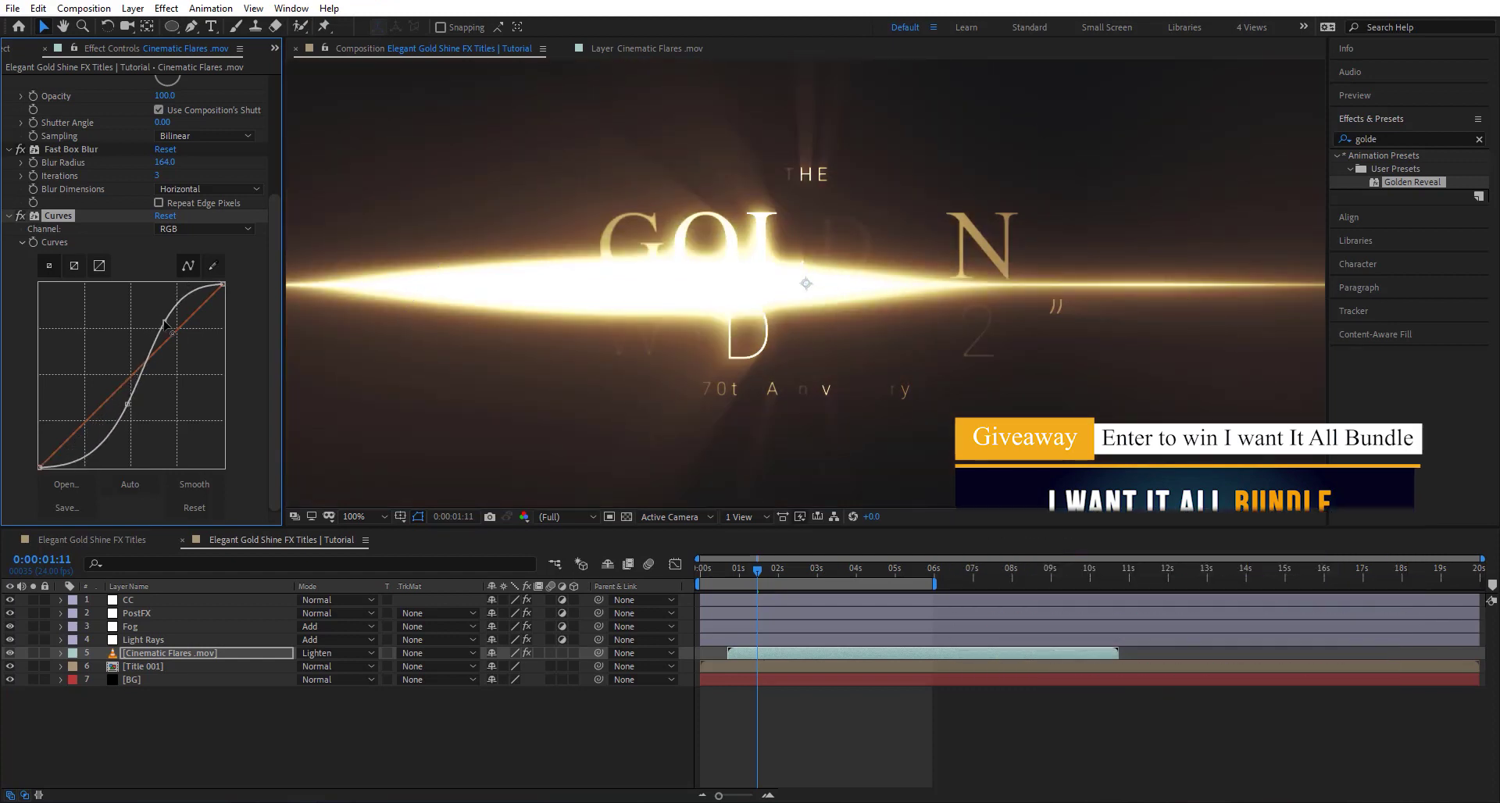
left_click_drag(101, 445, 102, 445)
scroll(924, 334, "down", 2)
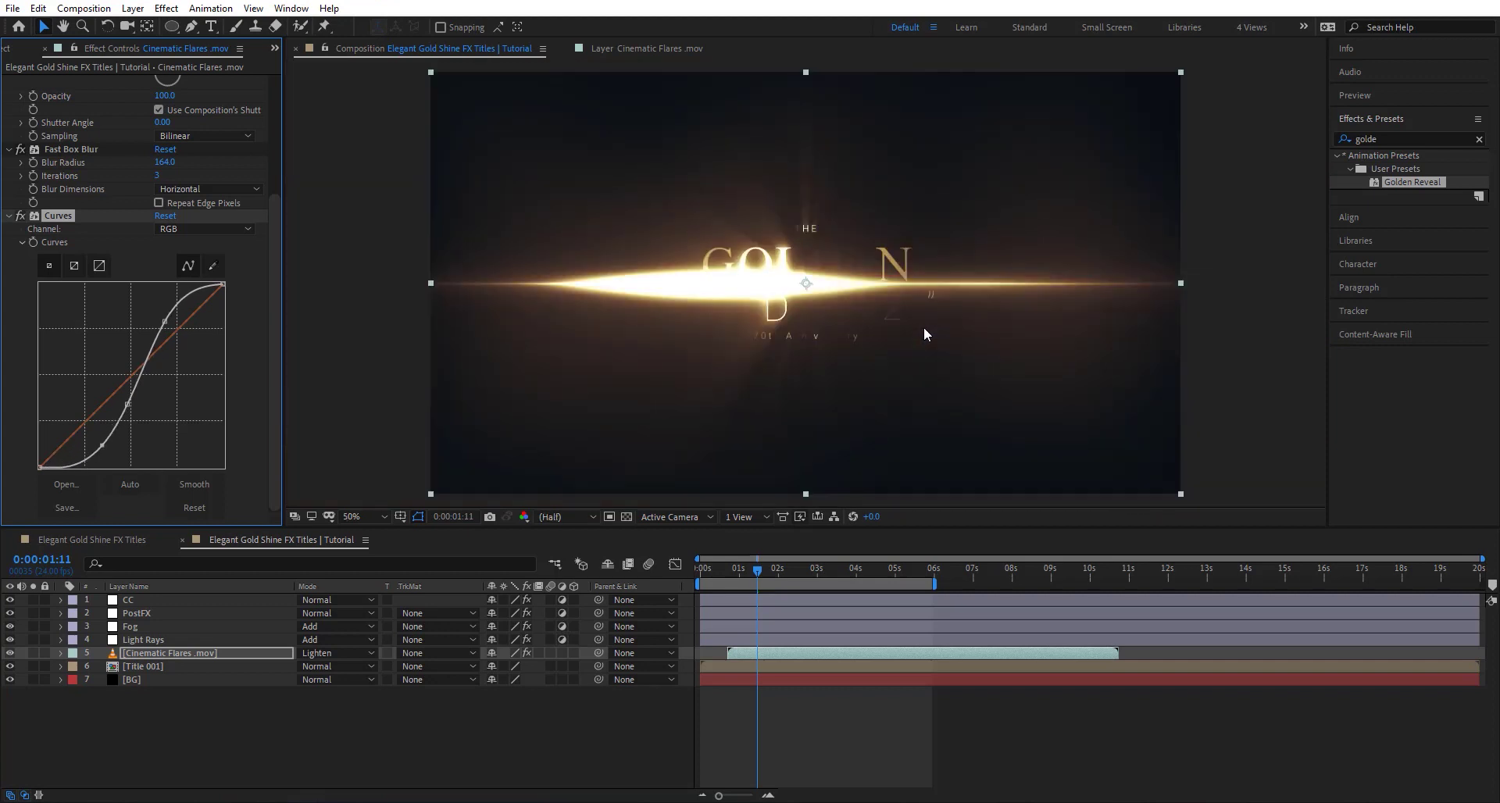
- Compare the flare with Curves off and on, and set the Fast Box Blur's Blur Radius to 300
left_click(21, 216)
left_click(21, 216)
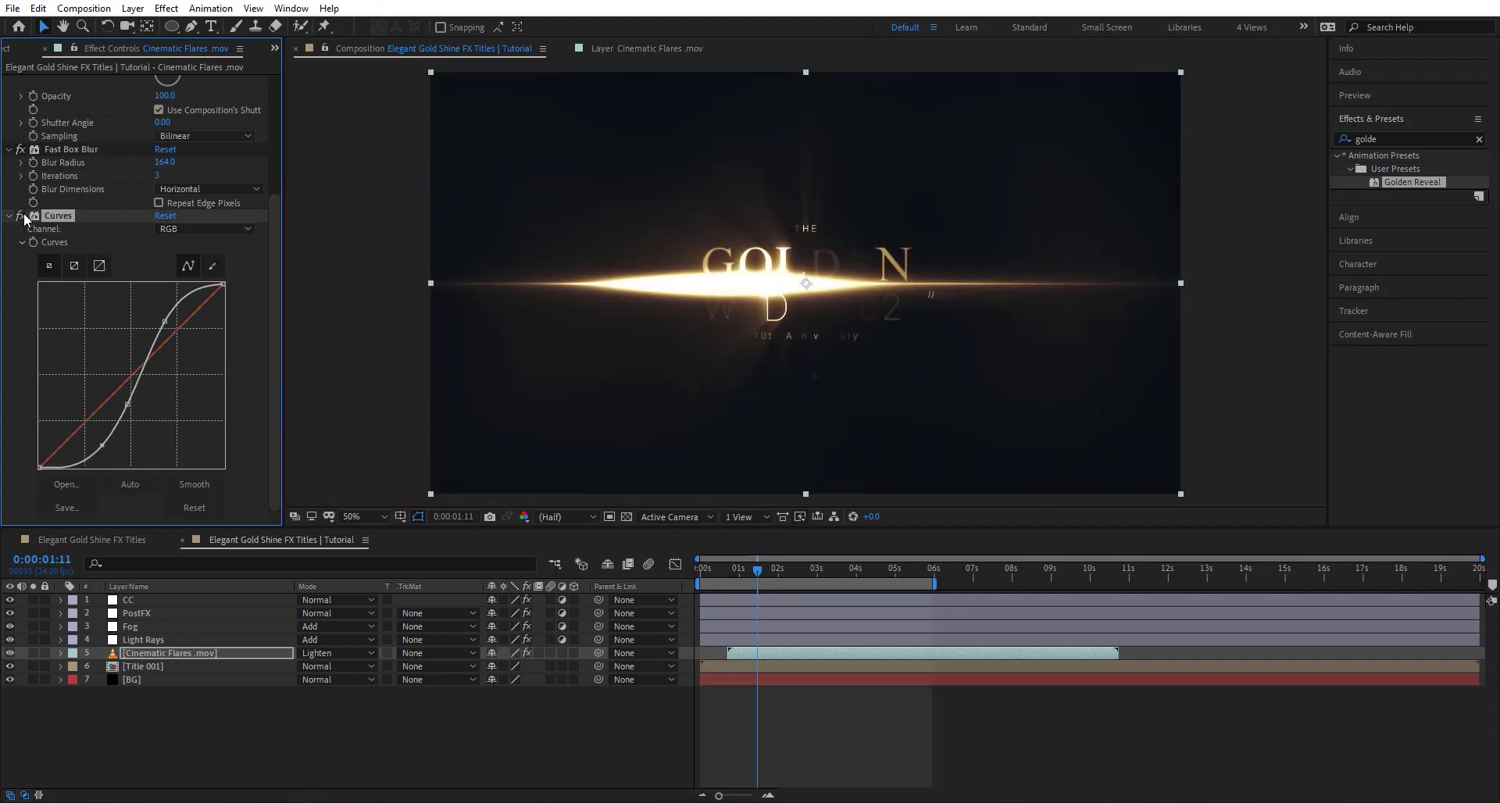
left_click(21, 216)
left_click(23, 216)
left_click(165, 163)
type("300")
key("Return")
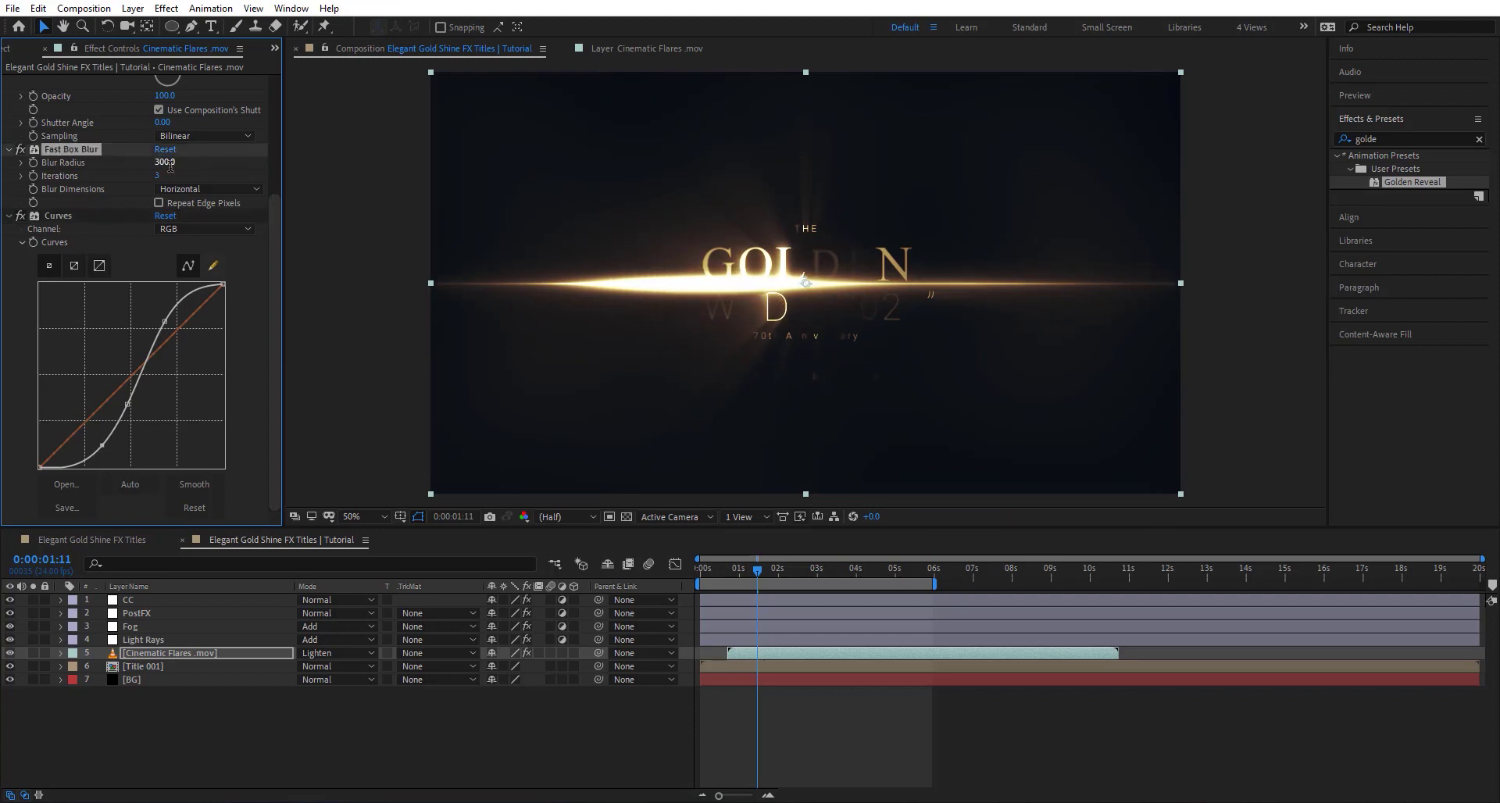
- Preview the title animation with the flare from the start and examine the frame at 0:00:02:18 up close
left_click_drag(751, 573, 701, 576)
key("space")
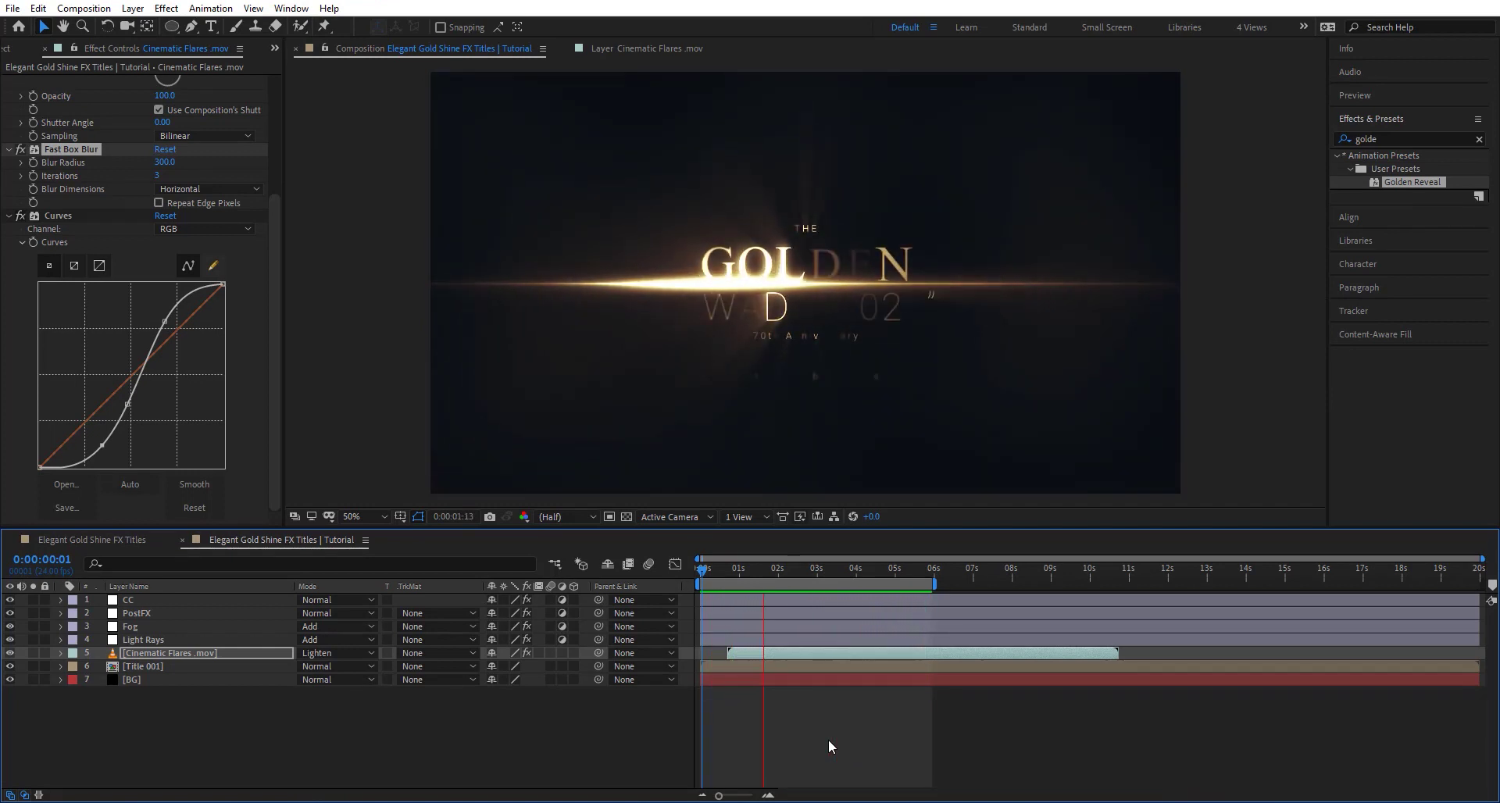
key("space")
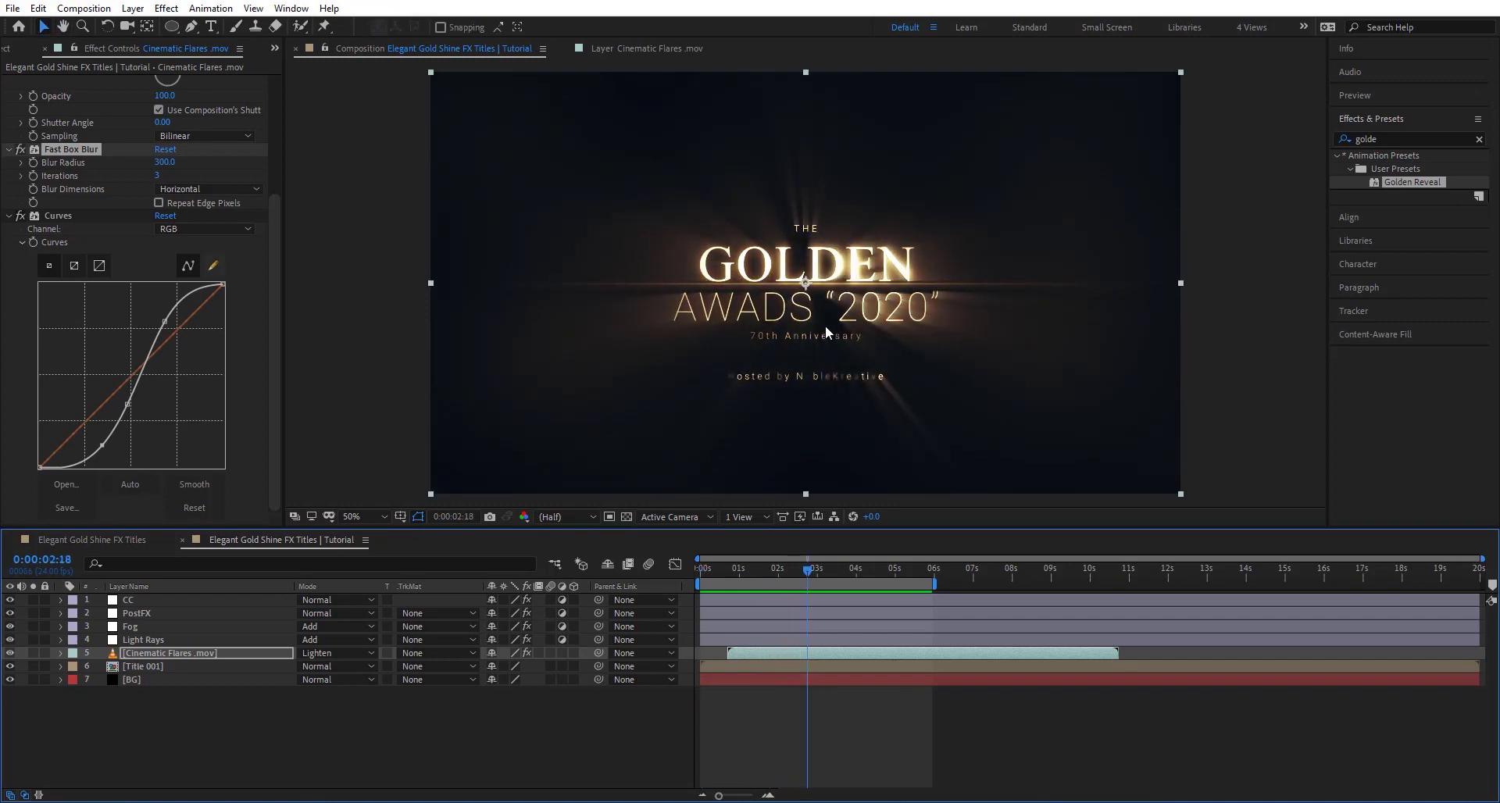
key("slash")
scroll(274, 250, "up", 5)
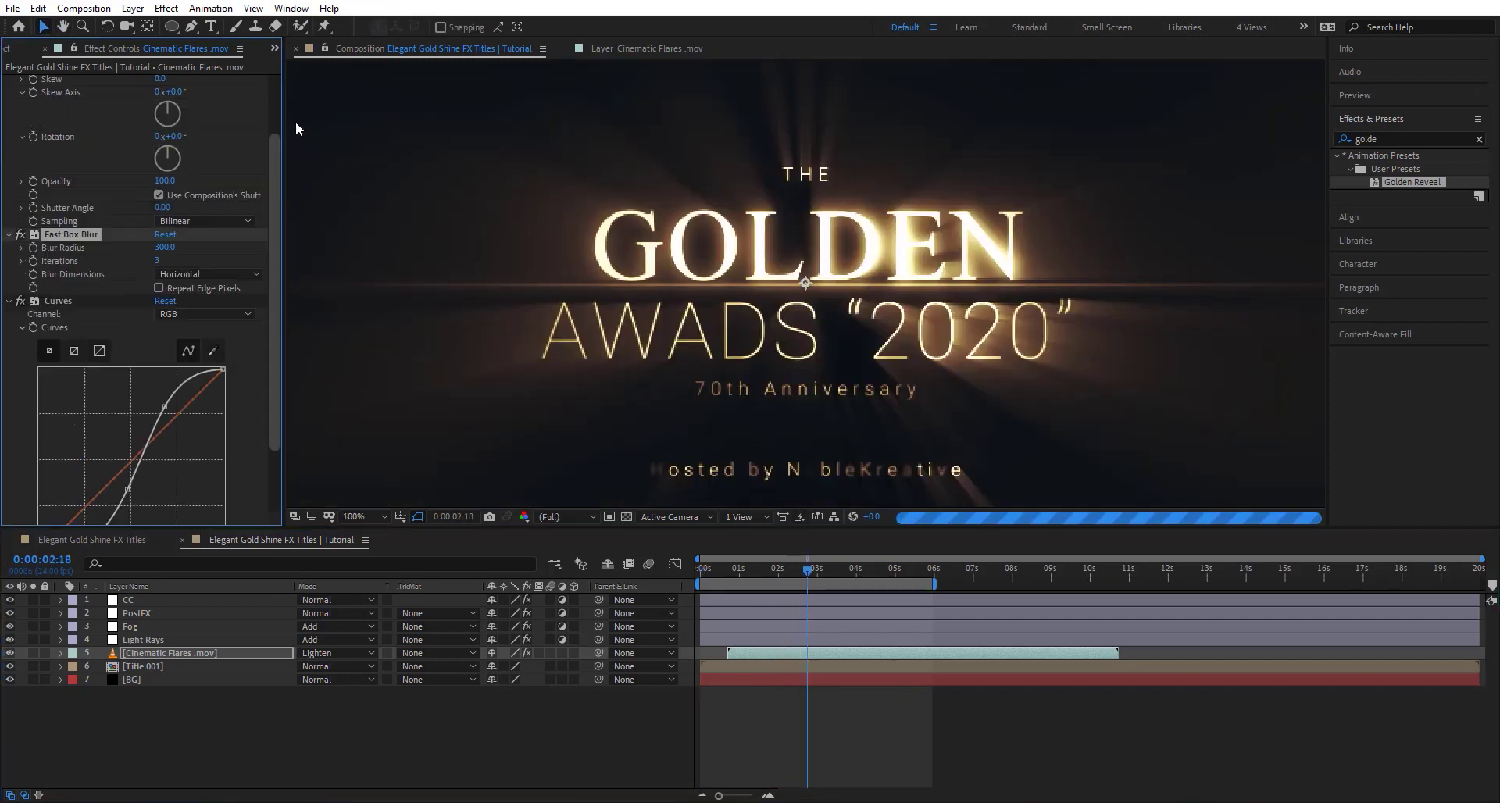
- Set the Transform effect's Position on the Cinematic Flares layer to 960, 510.2 and check the flare's alignment with the title
left_click(218, 107)
left_click_drag(215, 107, 168, 98)
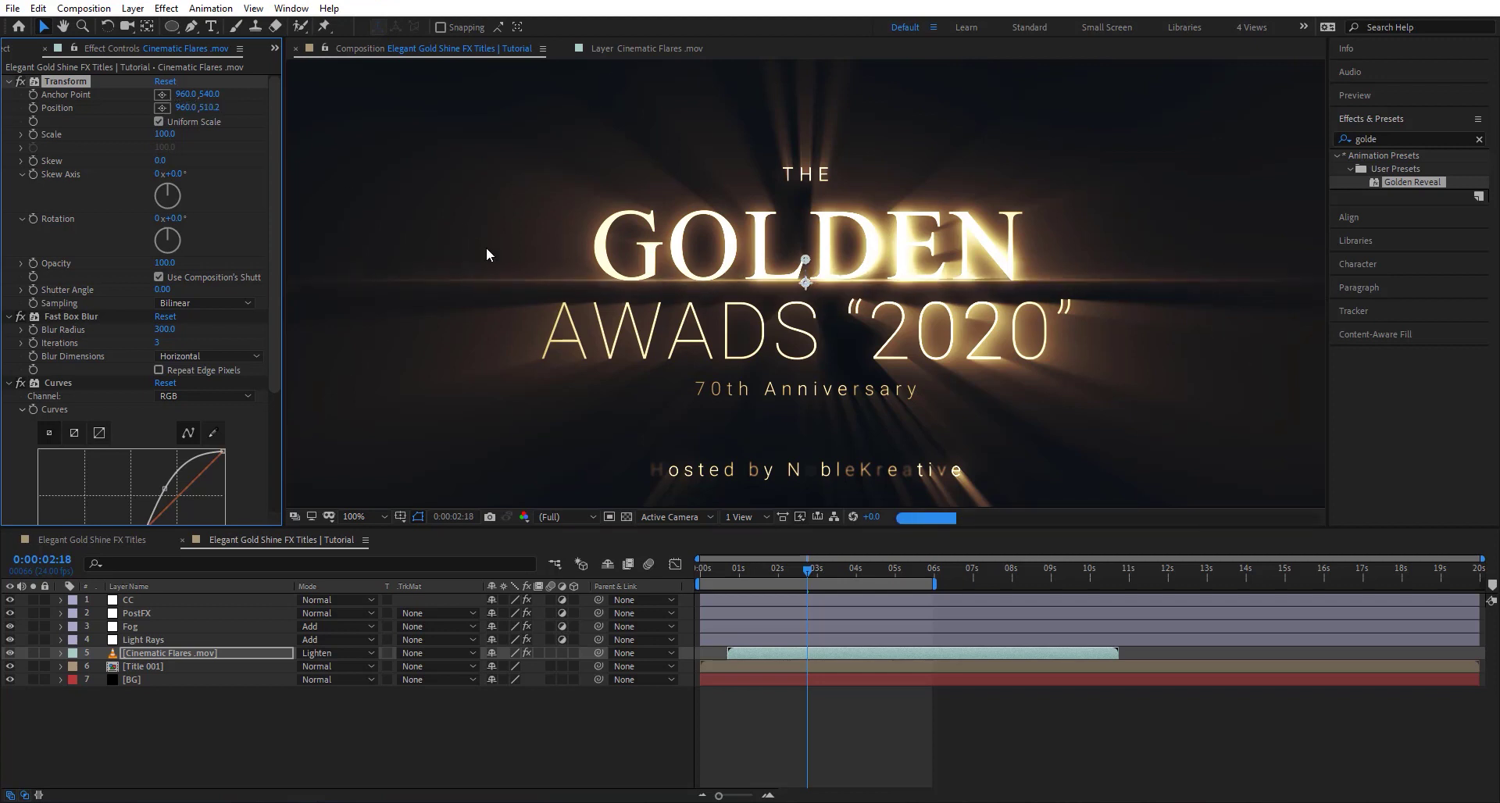
left_click(880, 740)
scroll(902, 315, "down", 2)
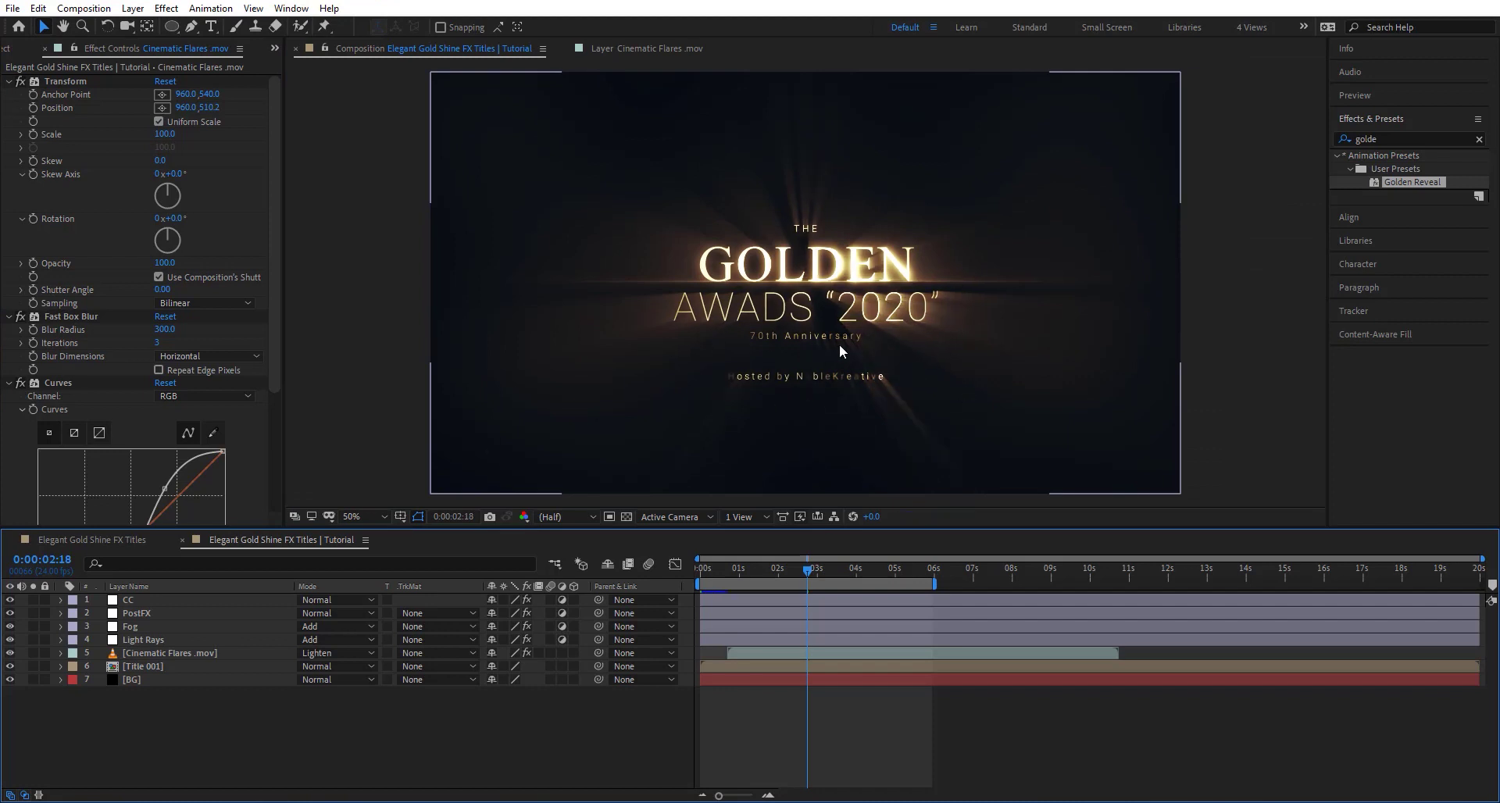
key("period")
- Add the Particles_4k_res.mp4 clip to the composition directly above the Cinematic Flares layer
left_click(11, 48)
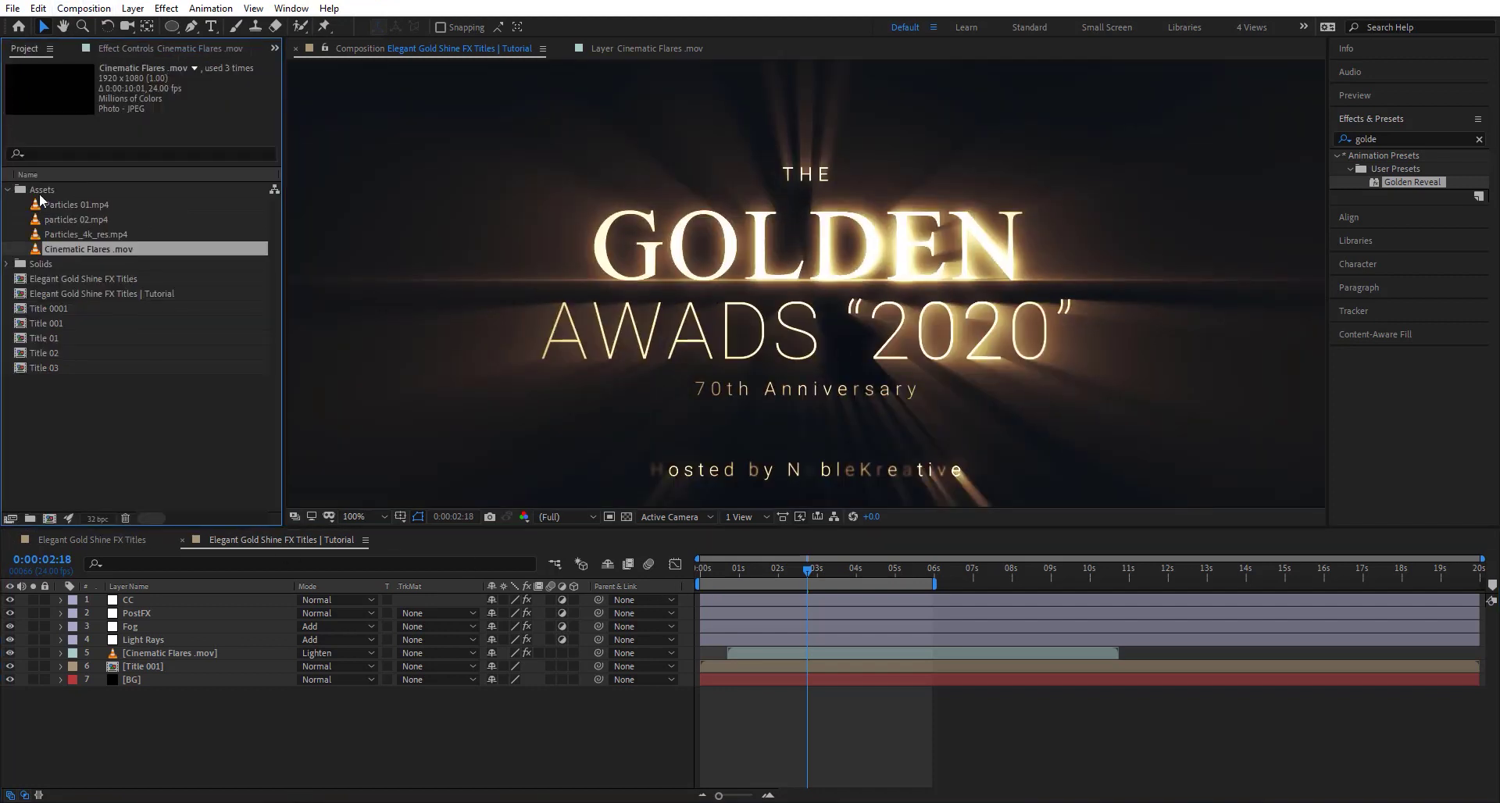
left_click_drag(94, 234, 191, 651)
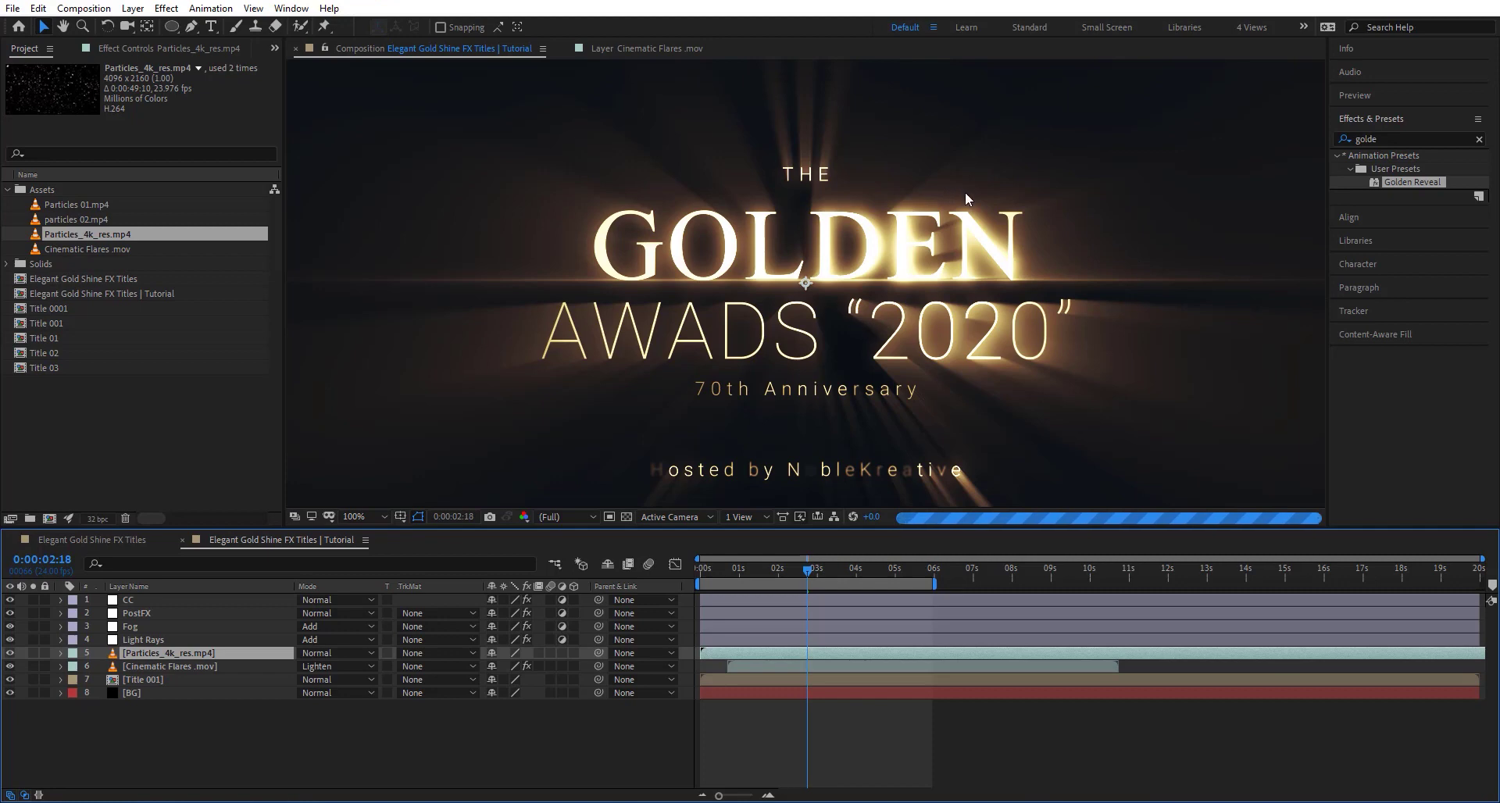
scroll(537, 334, "down", 2)
- Examine the Particles_4k_res.mp4 footage on its own and compare it soloed and unsoloed at 0:00:02:17
double_click(176, 651)
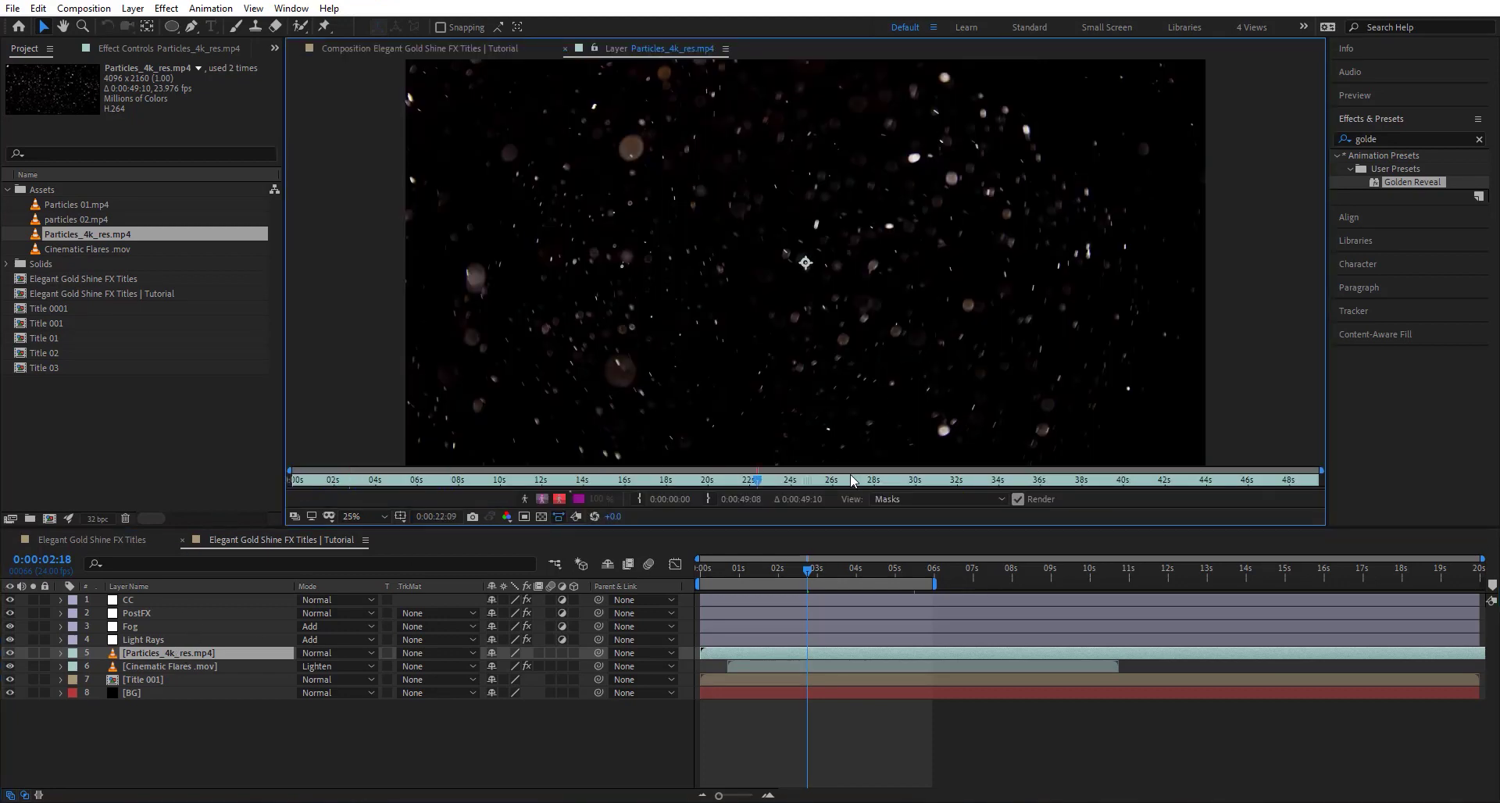
left_click(440, 48)
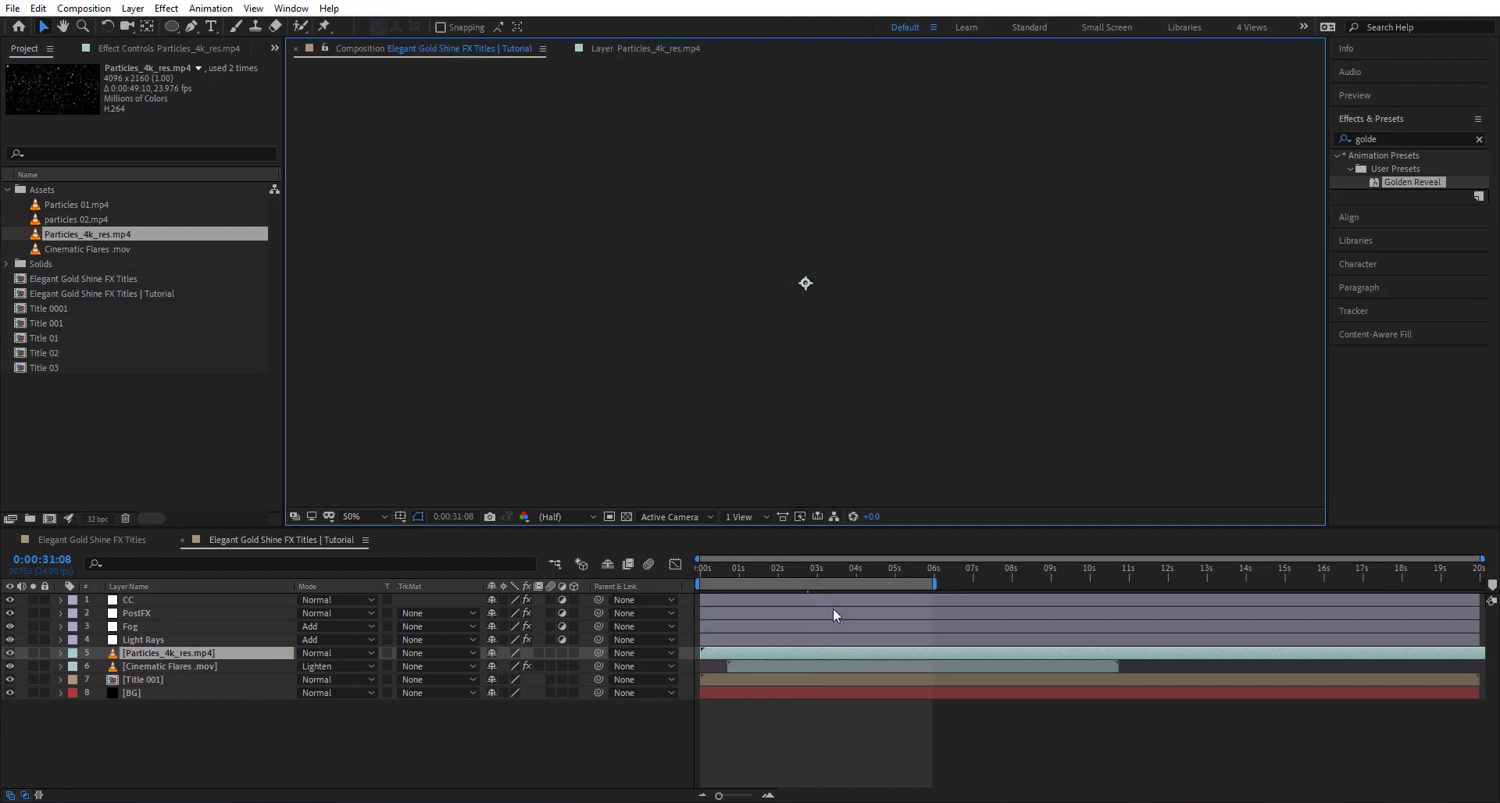
left_click(807, 568)
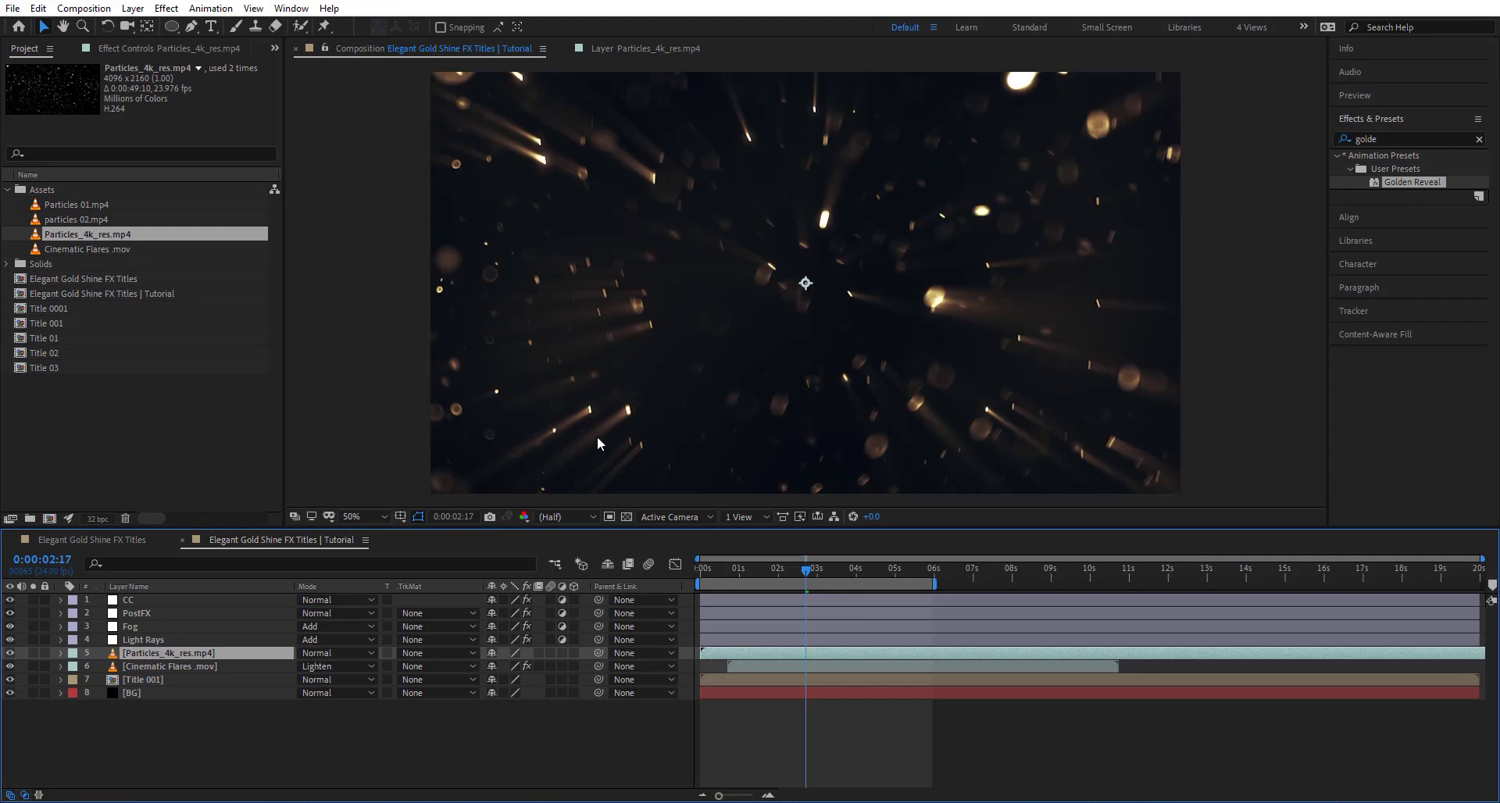
left_click(33, 653)
left_click(32, 653)
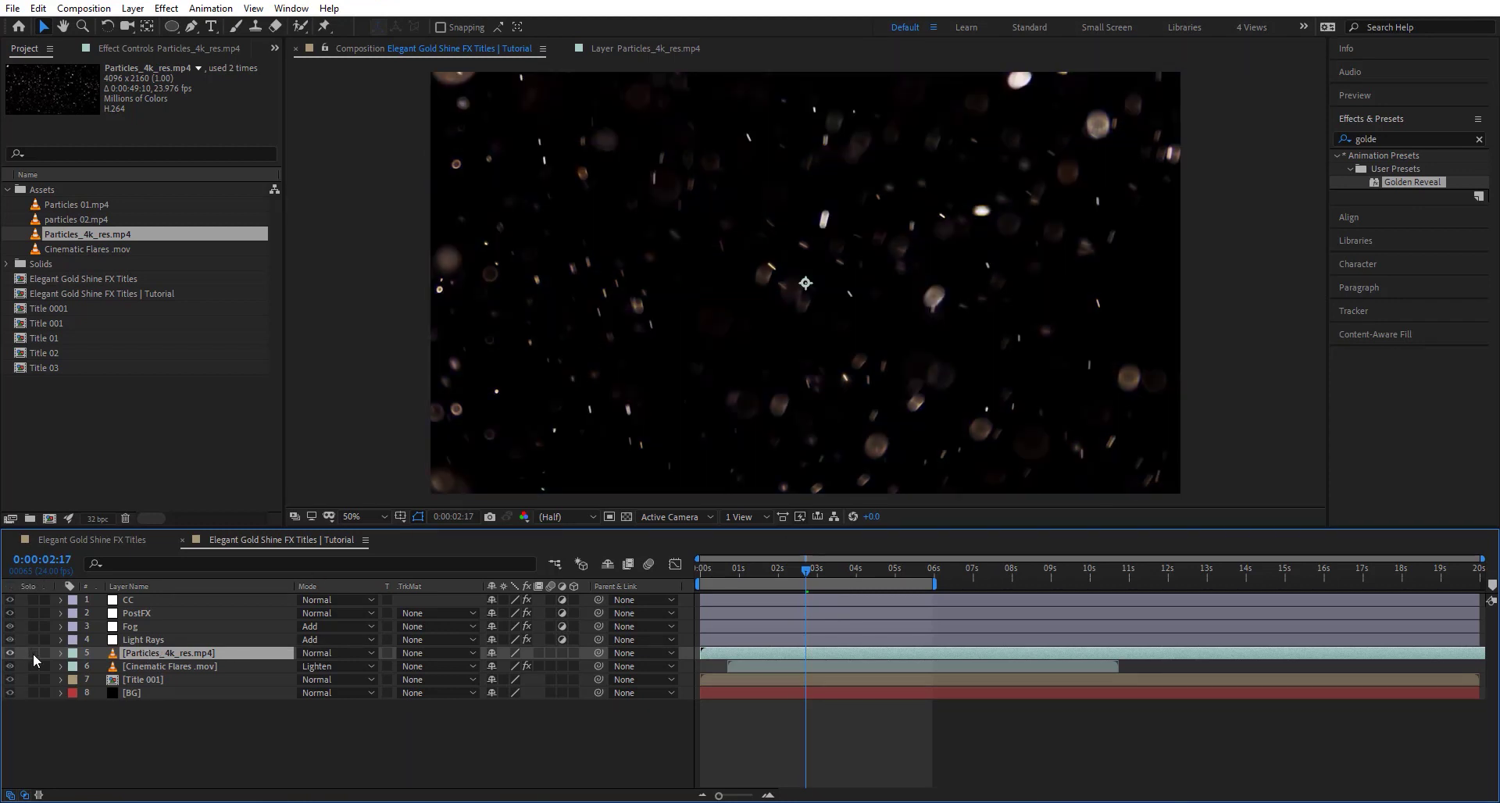
left_click(33, 653)
left_click(33, 653)
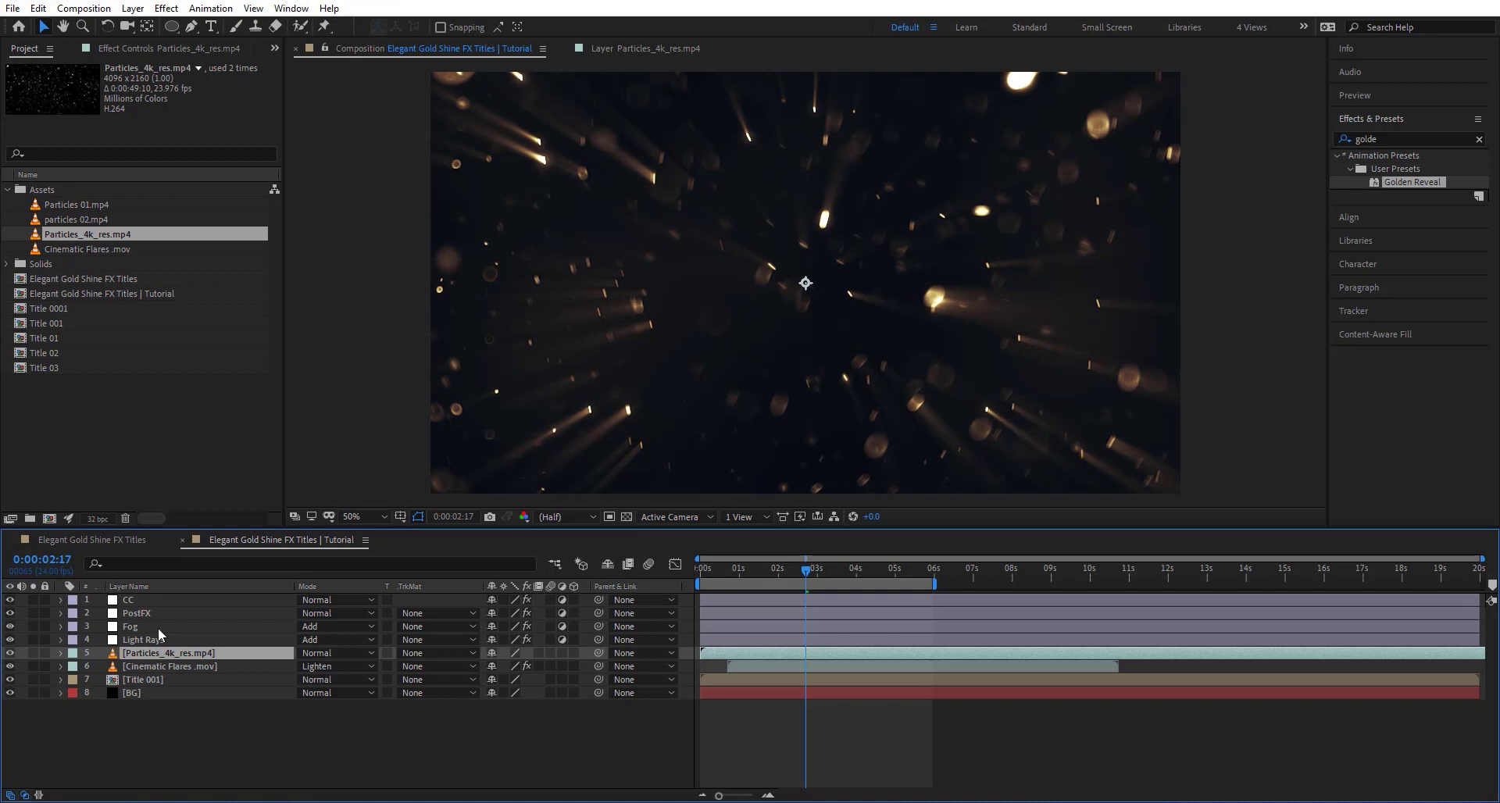
left_click(33, 653)
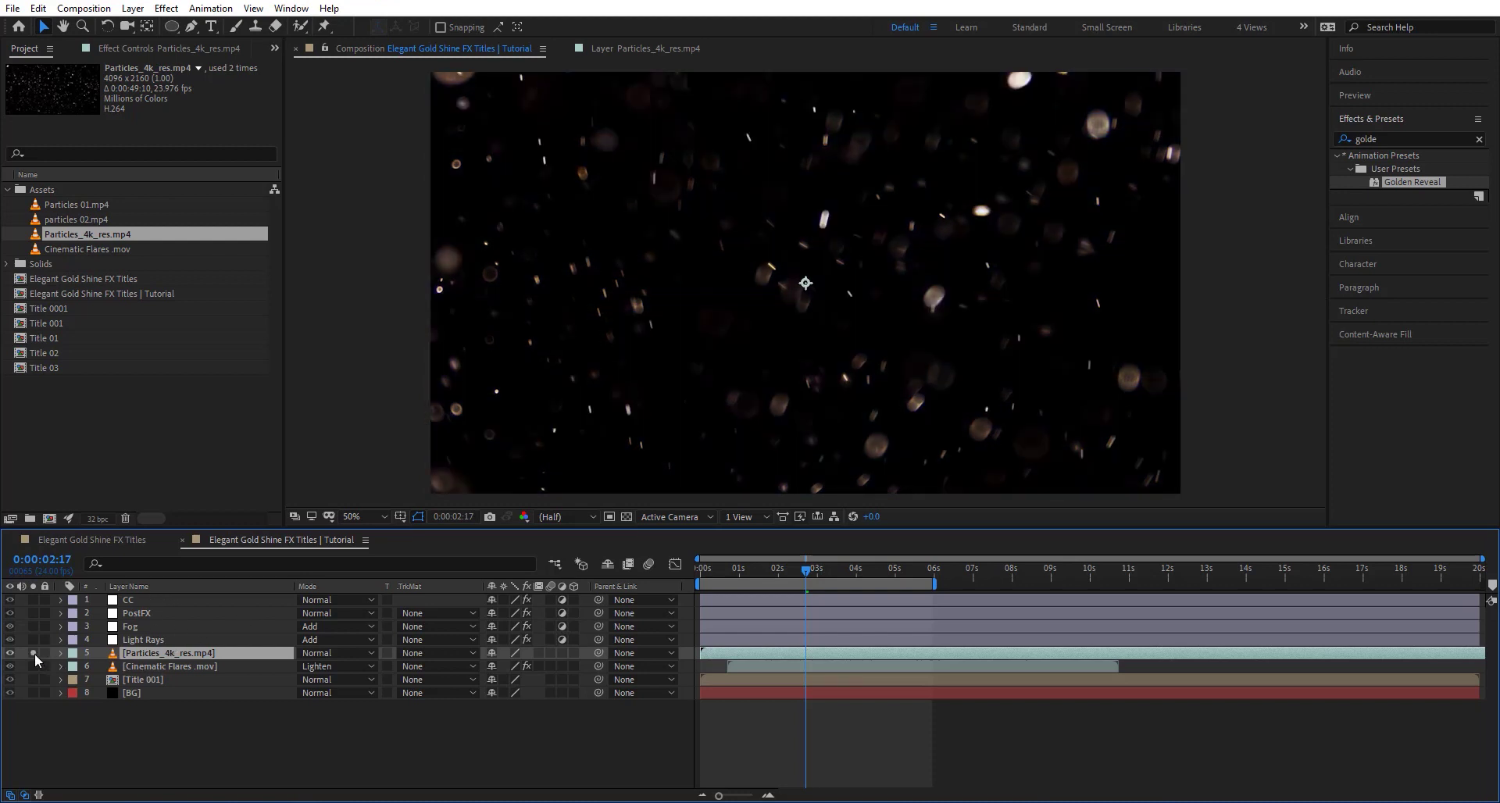
left_click(33, 653)
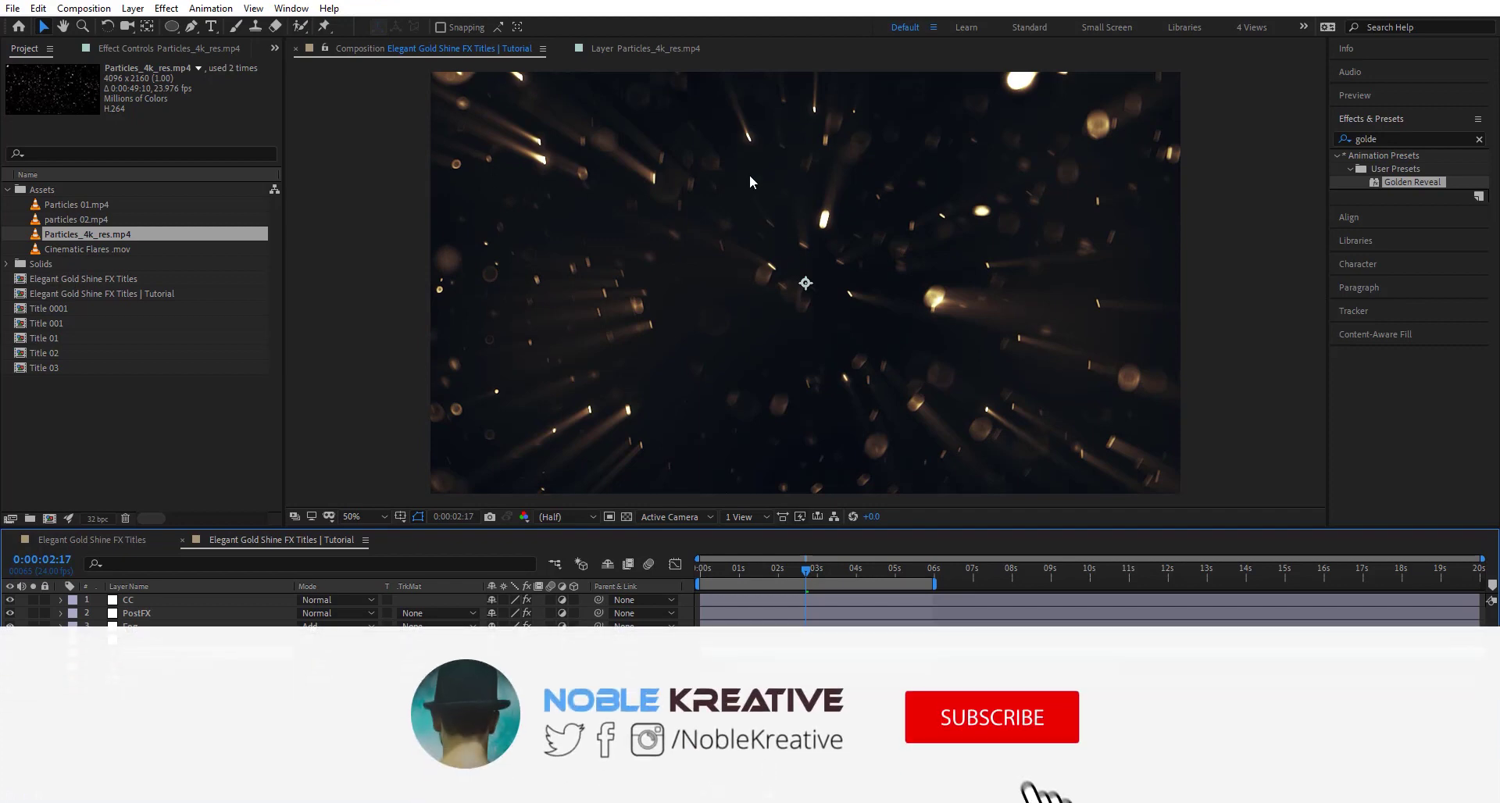
- Set the Particles_4k_res.mp4 layer's blending mode to Lighten and draw an inverted elliptical mask around the title
left_click(336, 653)
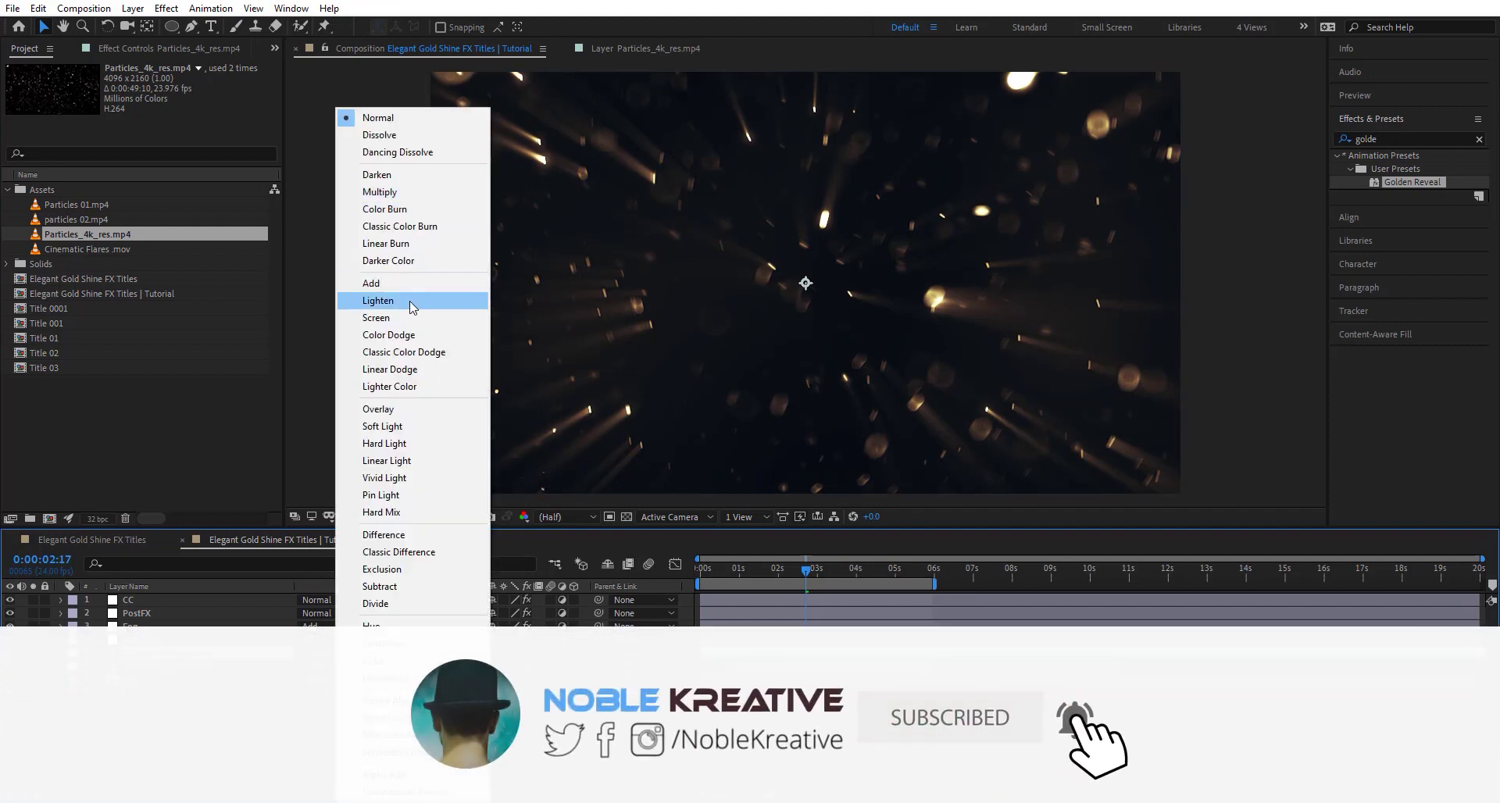
left_click(467, 299)
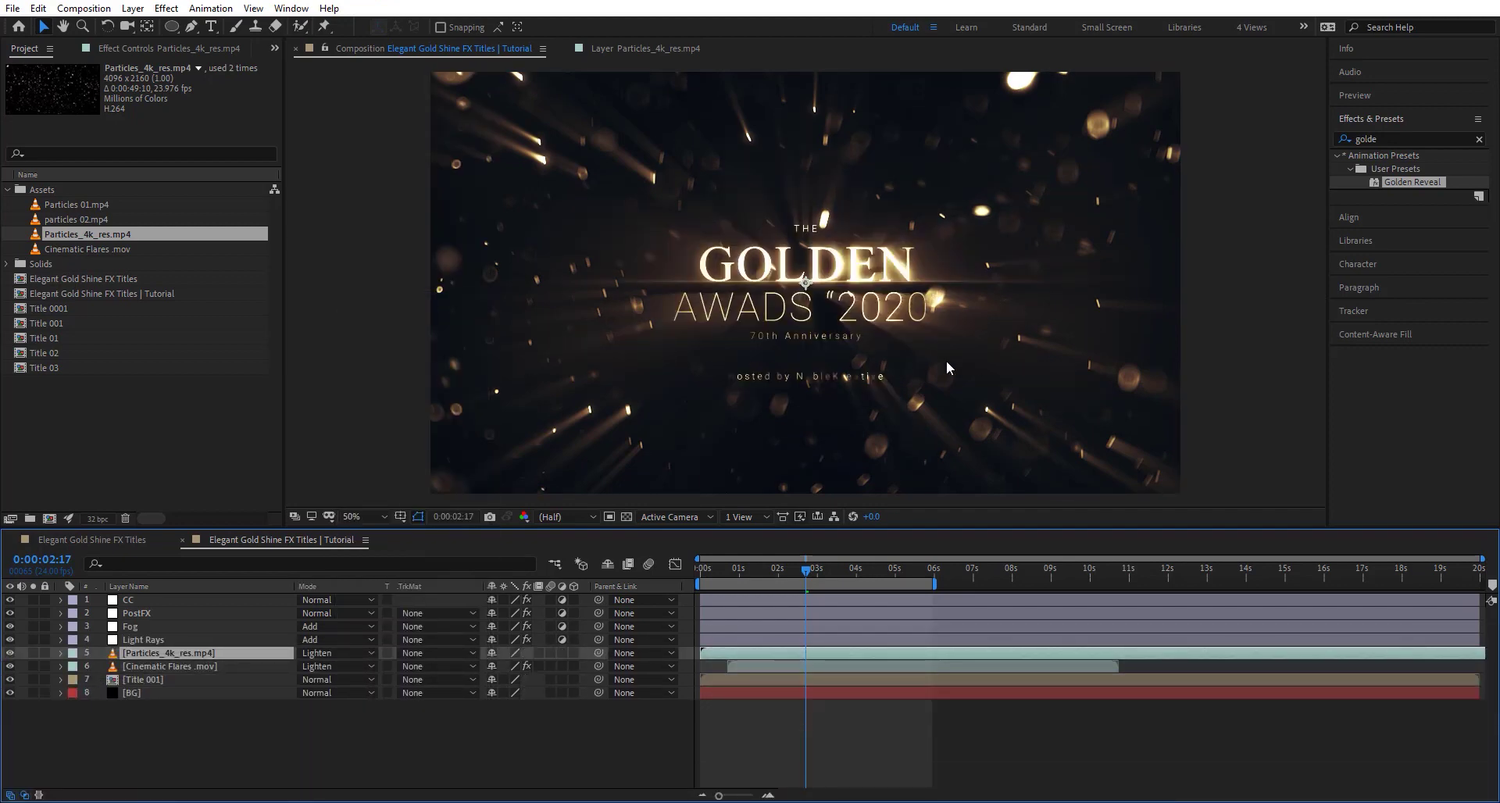
left_click(172, 26)
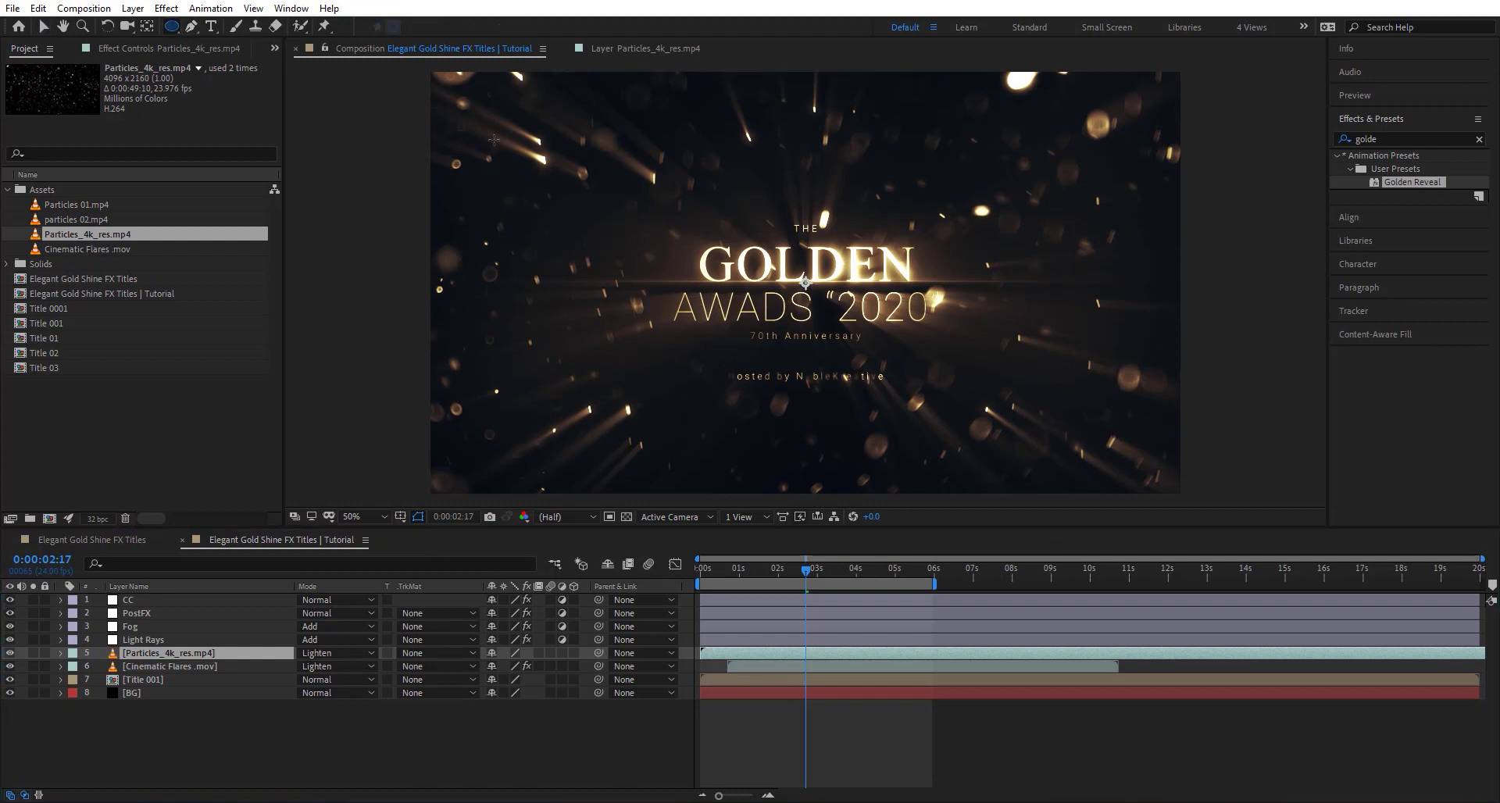
left_click_drag(493, 139, 1119, 378)
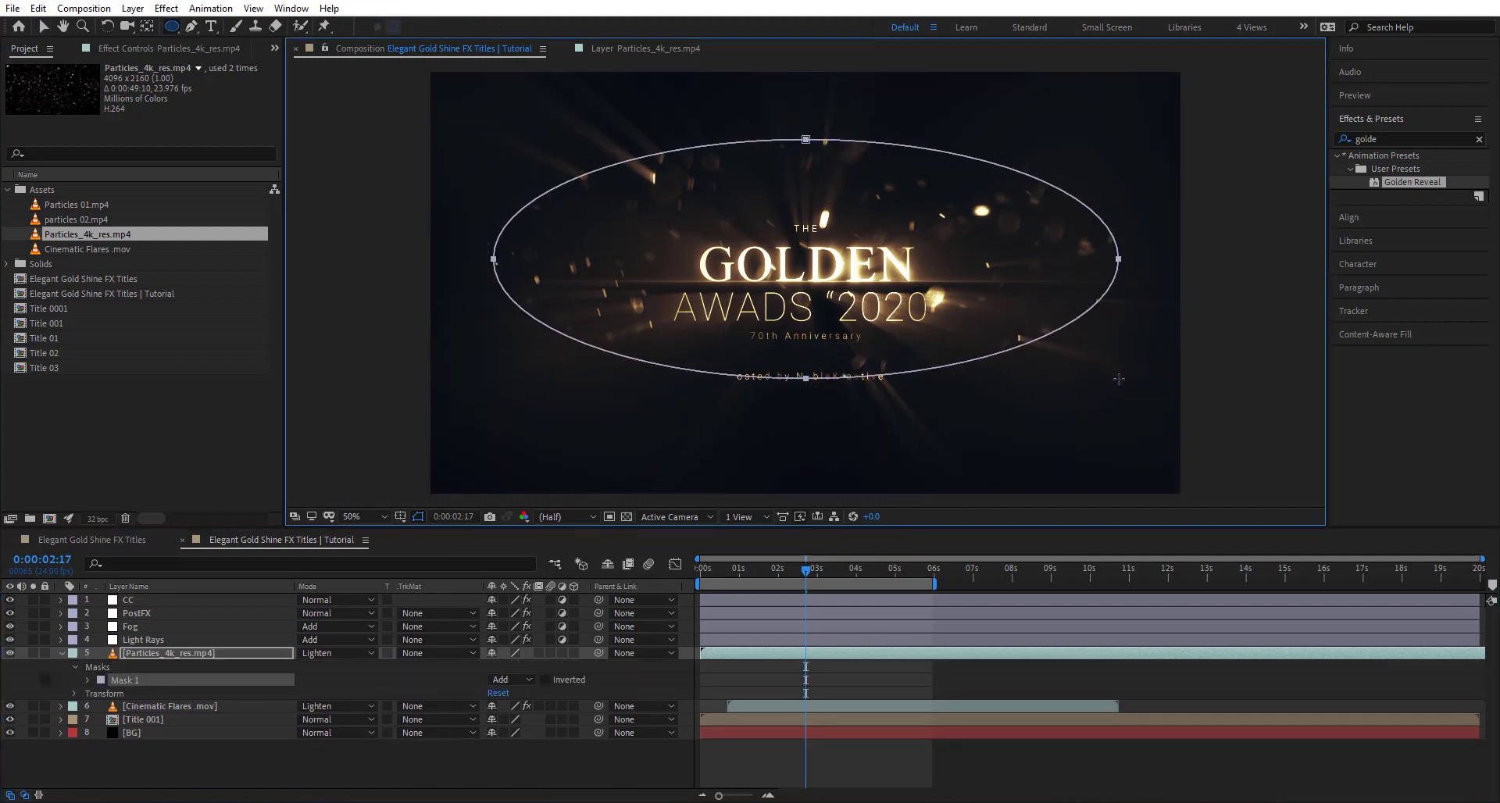
left_click(545, 680)
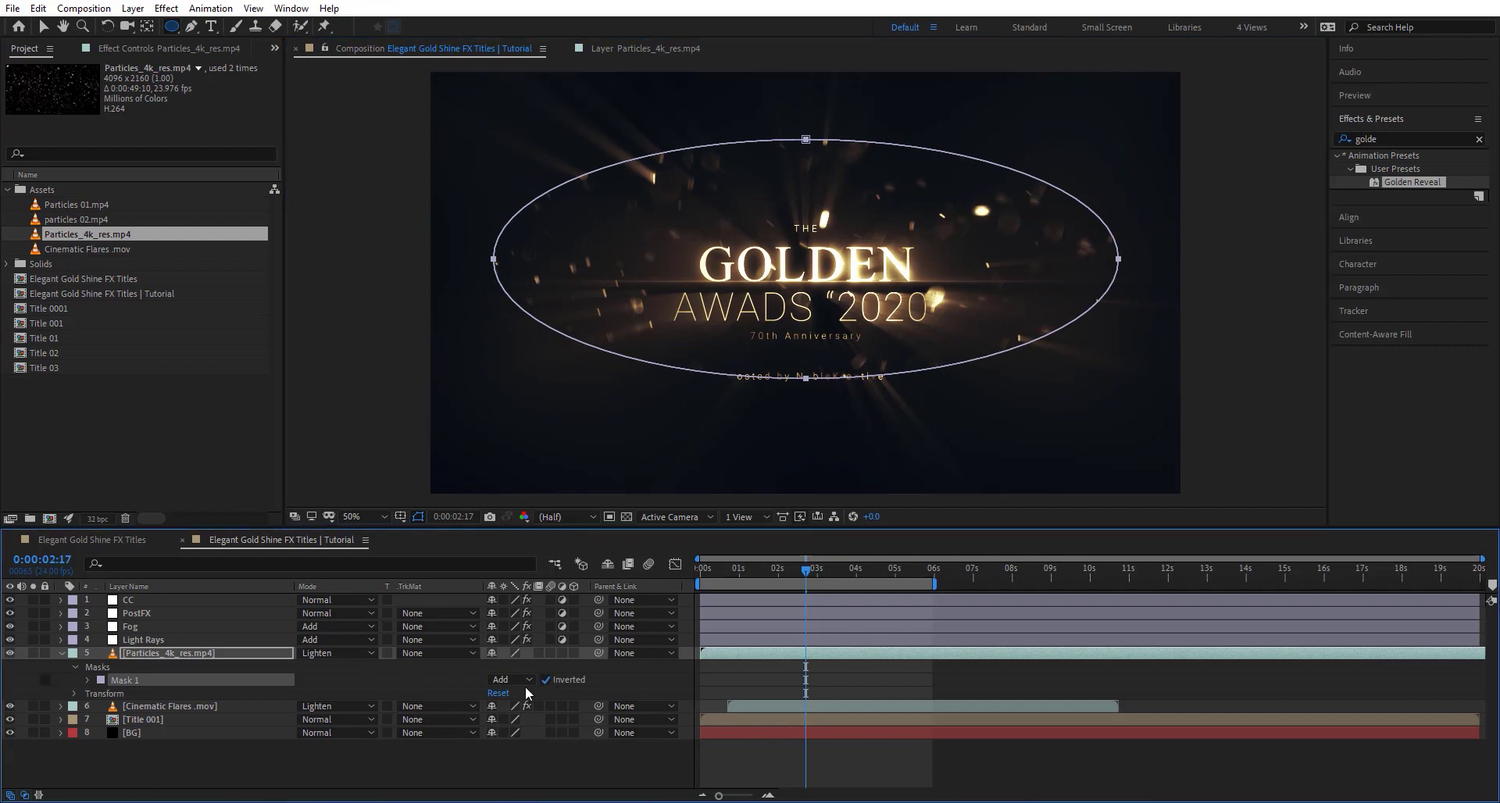
- Set the Mask Feather of the particle layer's elliptical mask to 334 pixels
key("m")
key("m")
key("m")
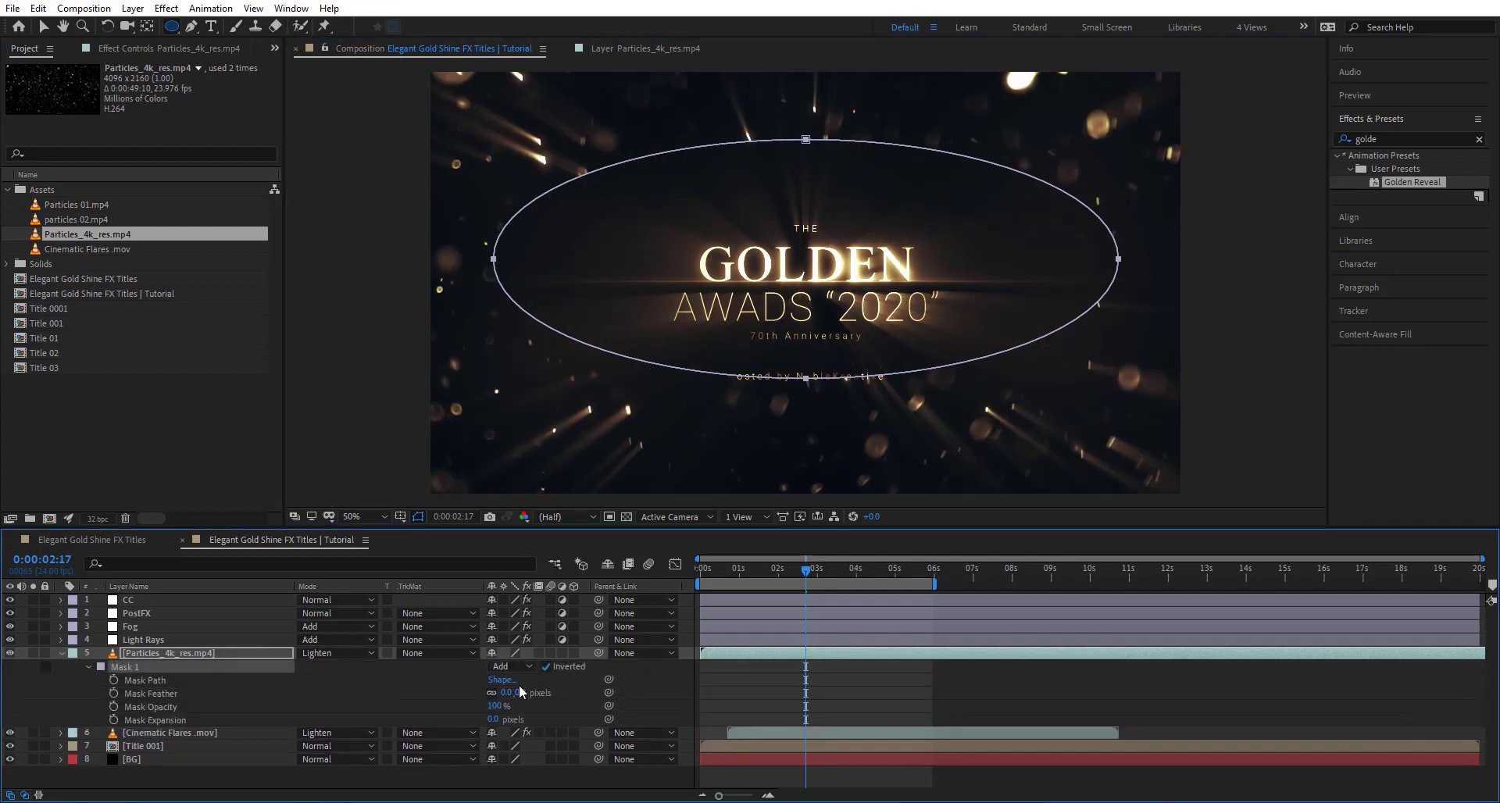
left_click_drag(515, 695, 686, 697)
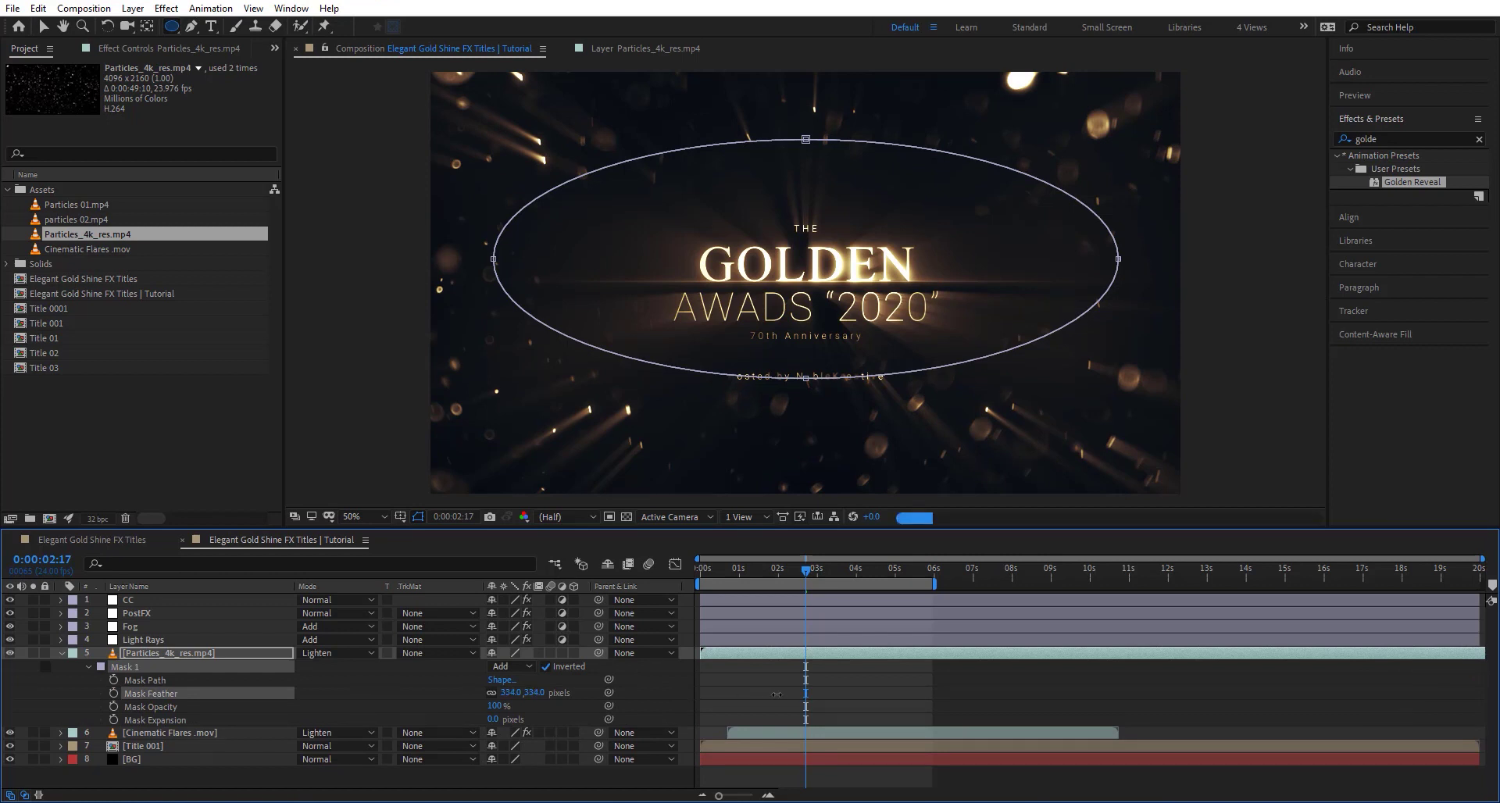
left_click(43, 28)
- Add the particles 02.mp4 clip between the Particles_4k_res.mp4 and Cinematic Flares layers and set its blending mode to Lighten
left_click_drag(80, 222, 342, 726)
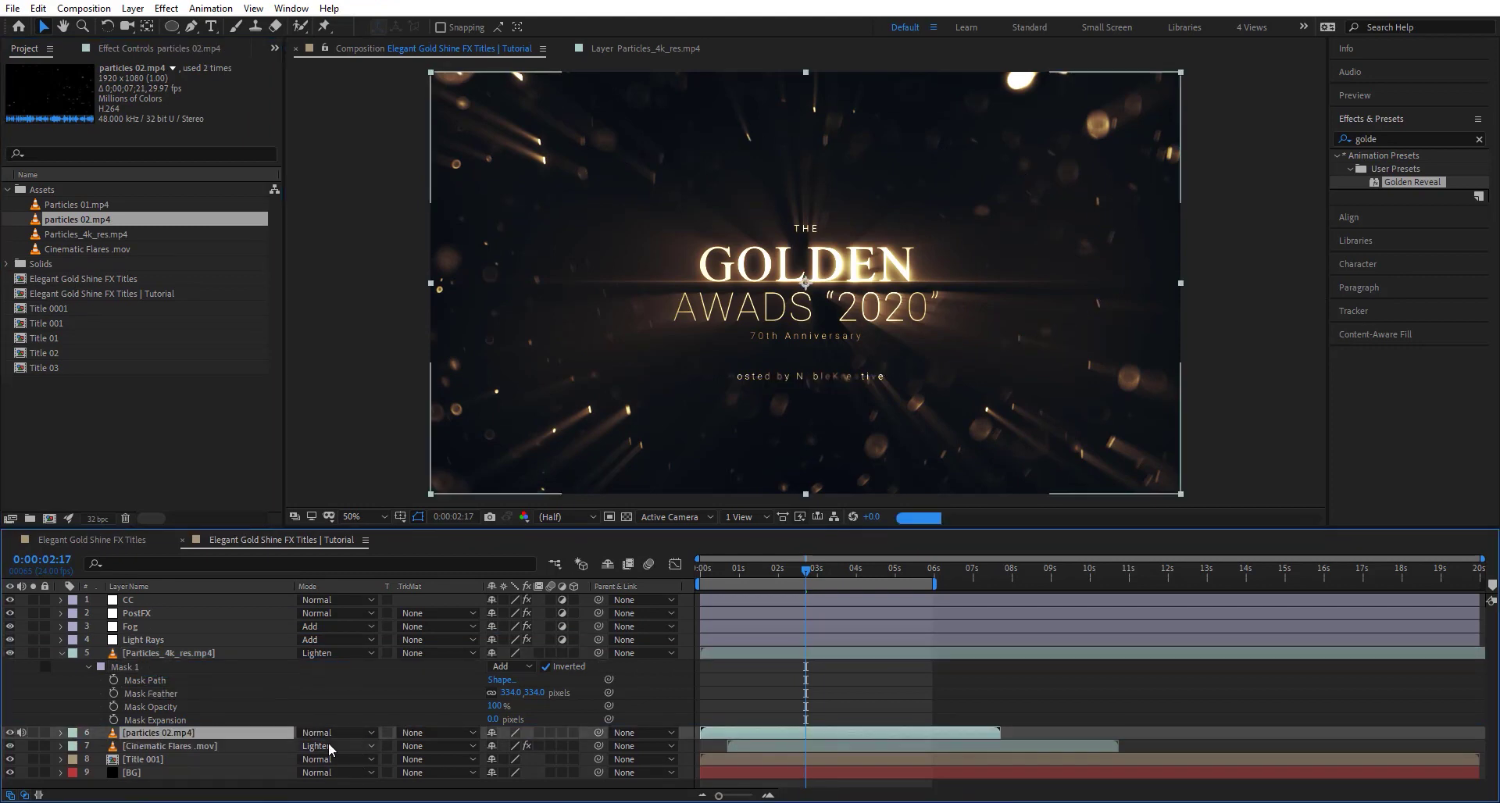
left_click(329, 737)
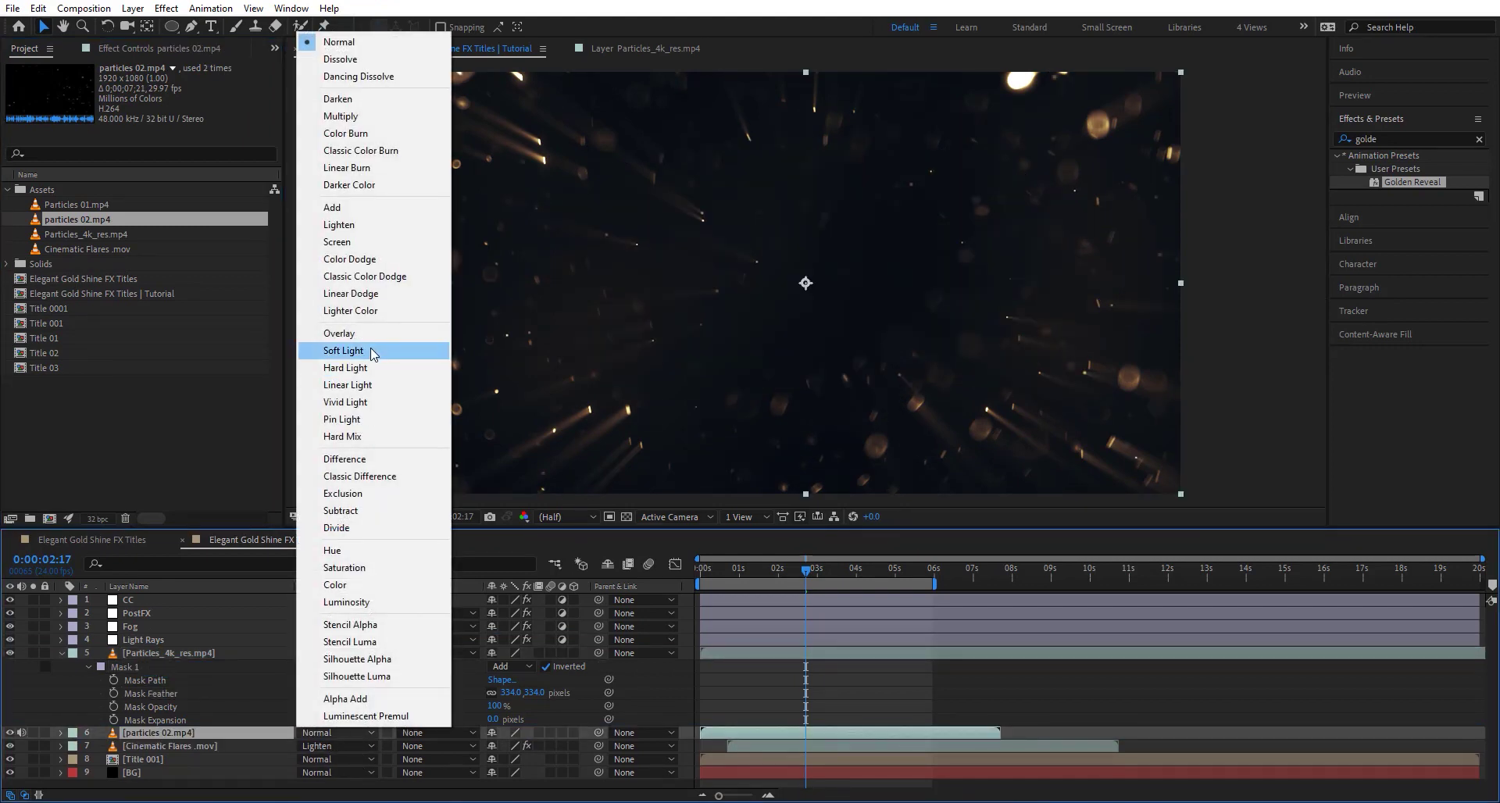
left_click(367, 225)
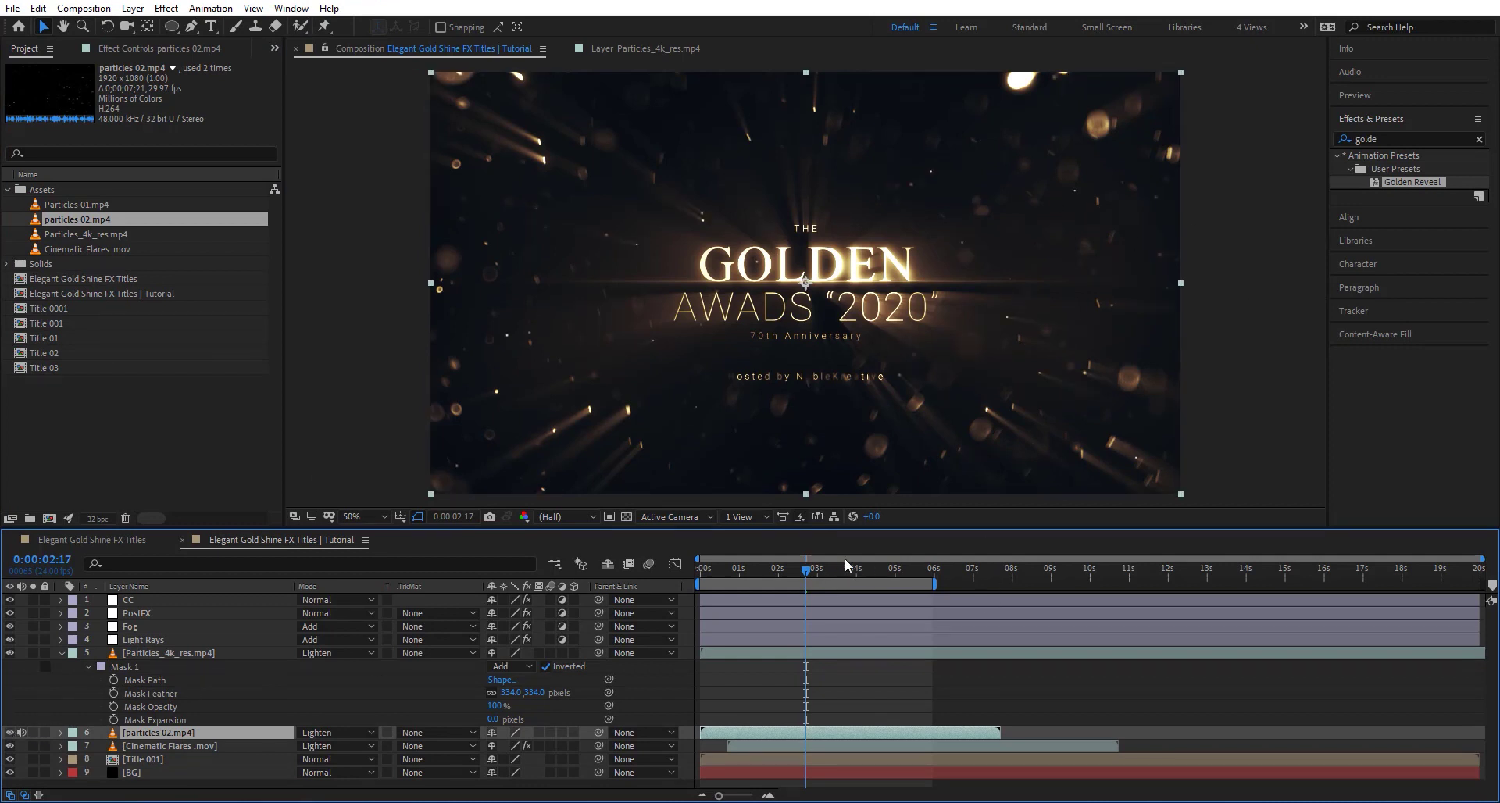
- At 0:00:04:05, set Sharpen to 10 in the Lumetri Color Creative adjustments of the CC layer
left_click_drag(826, 567, 864, 568)
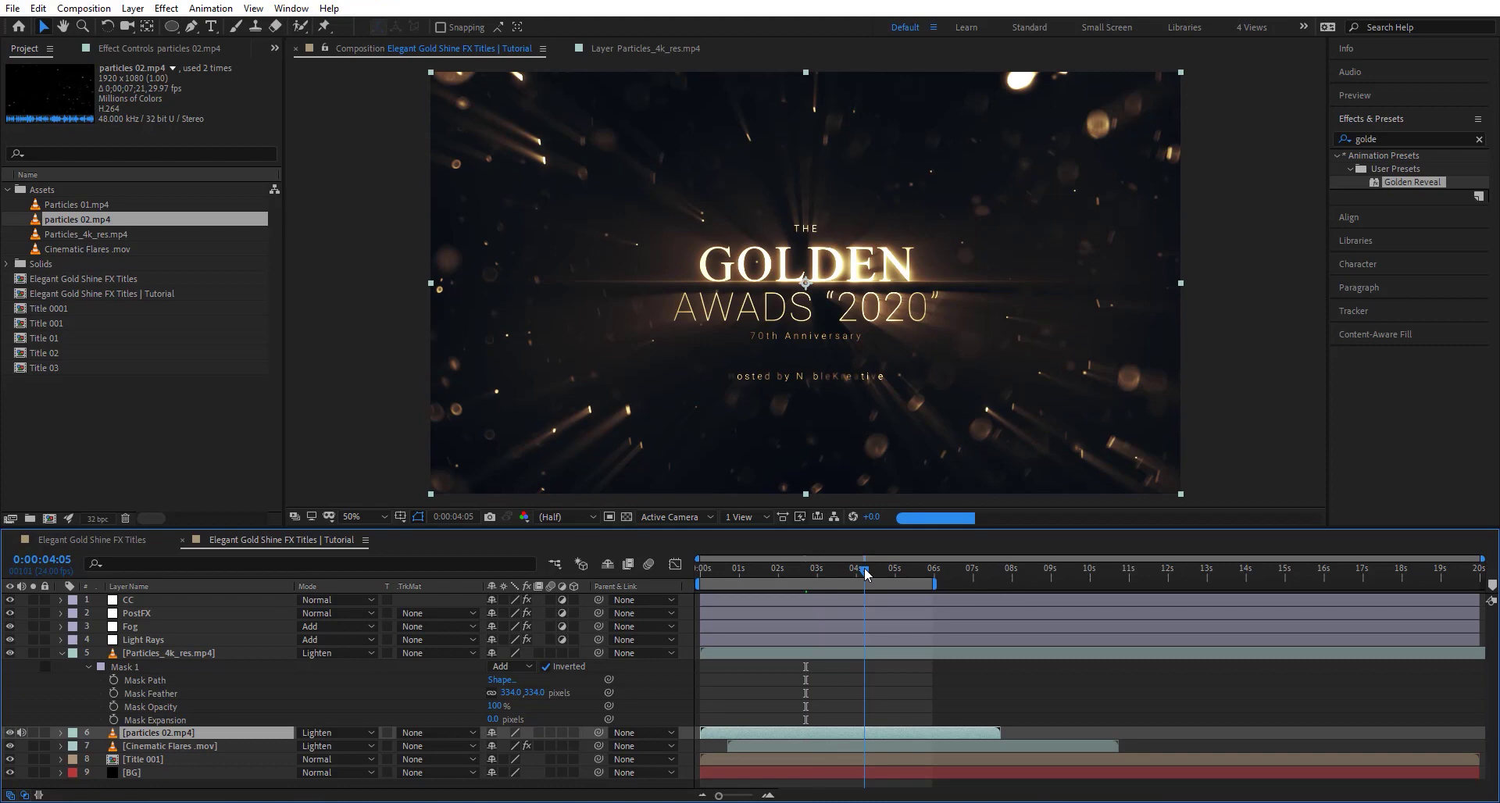
left_click(184, 600)
left_click(142, 49)
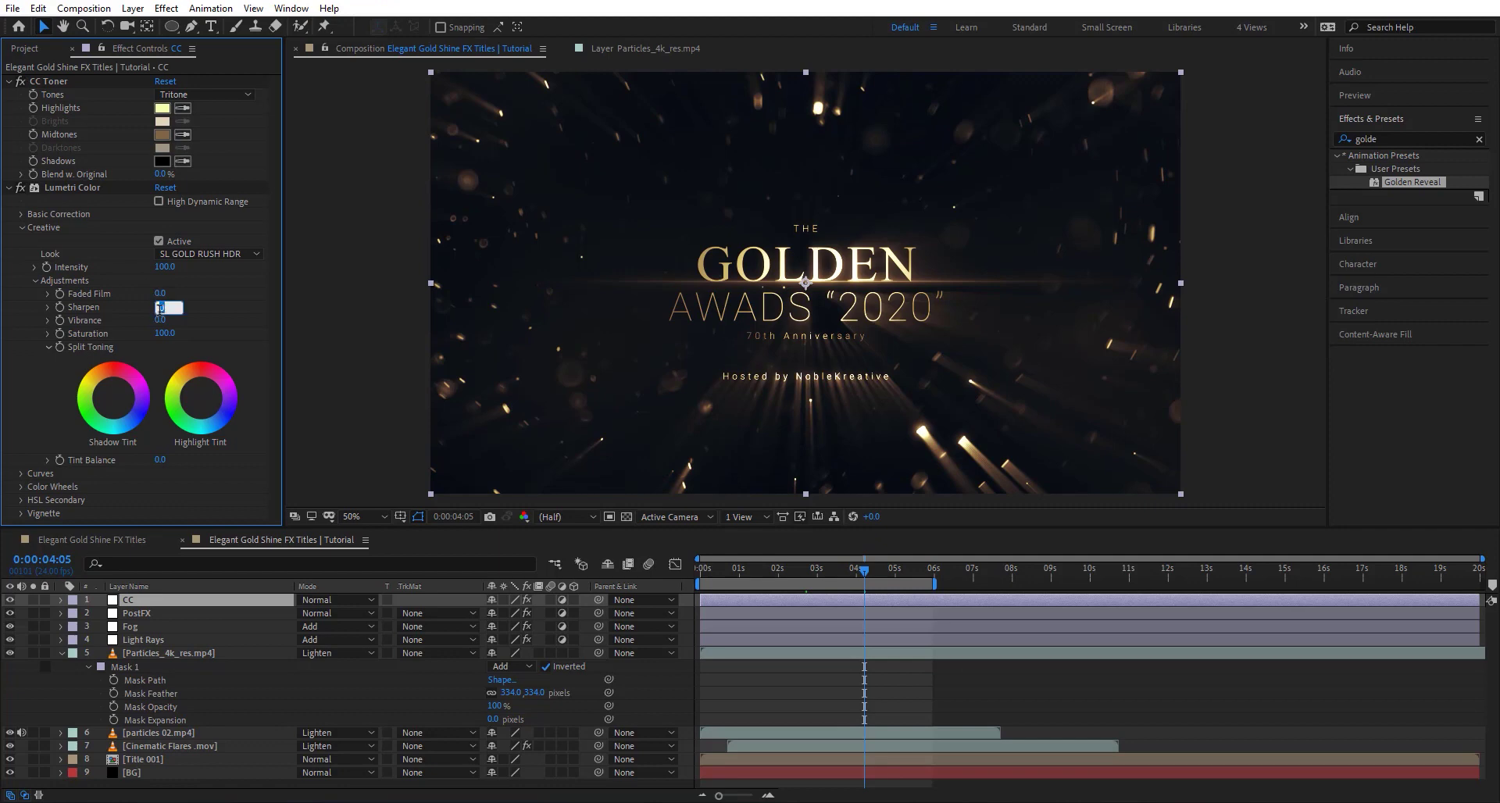
type("10")
key("Return")
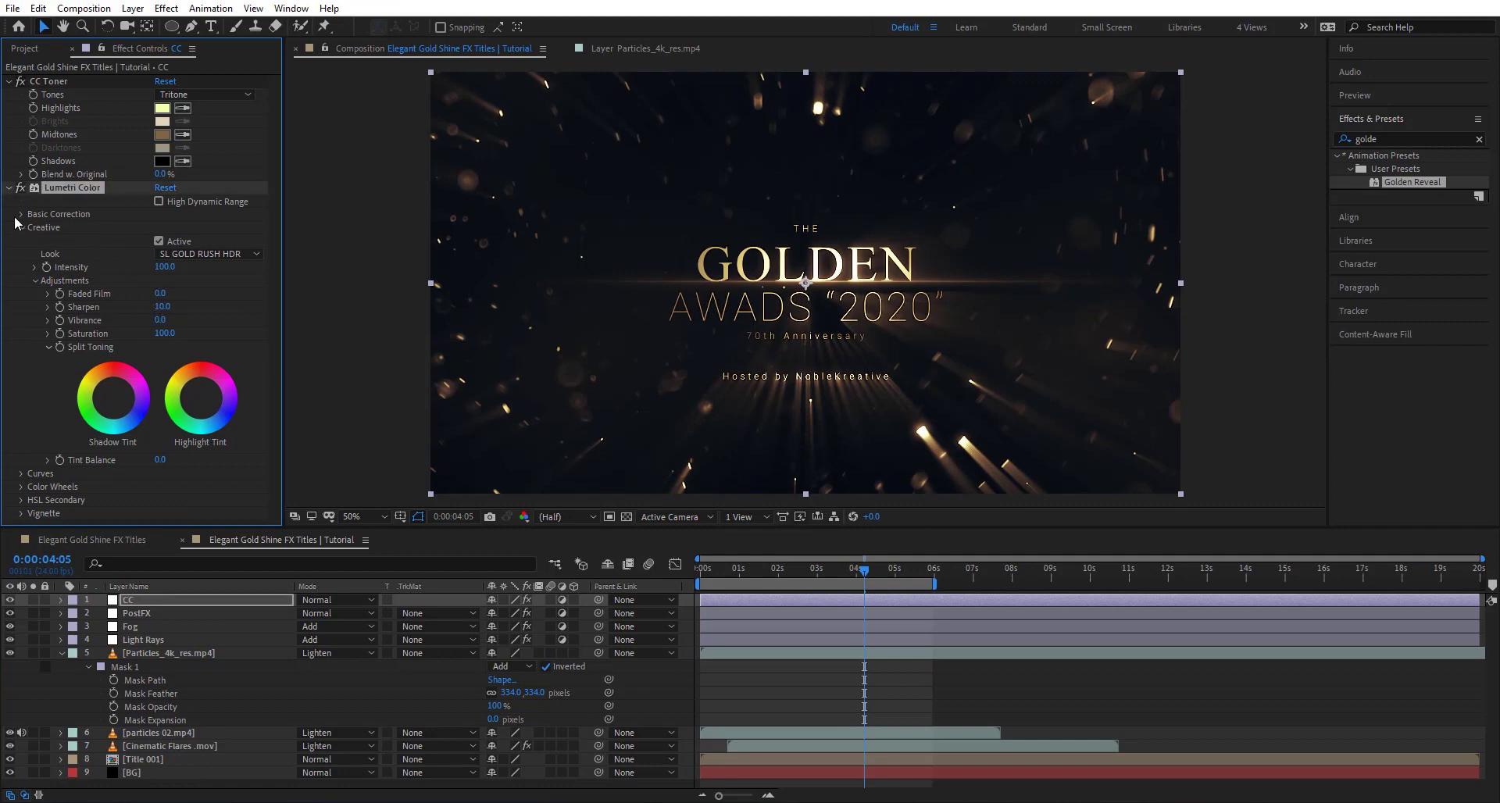
- Set the Lumetri Color Basic Correction Exposure on the CC layer to 1.0 and check the title at full size
left_click(22, 218)
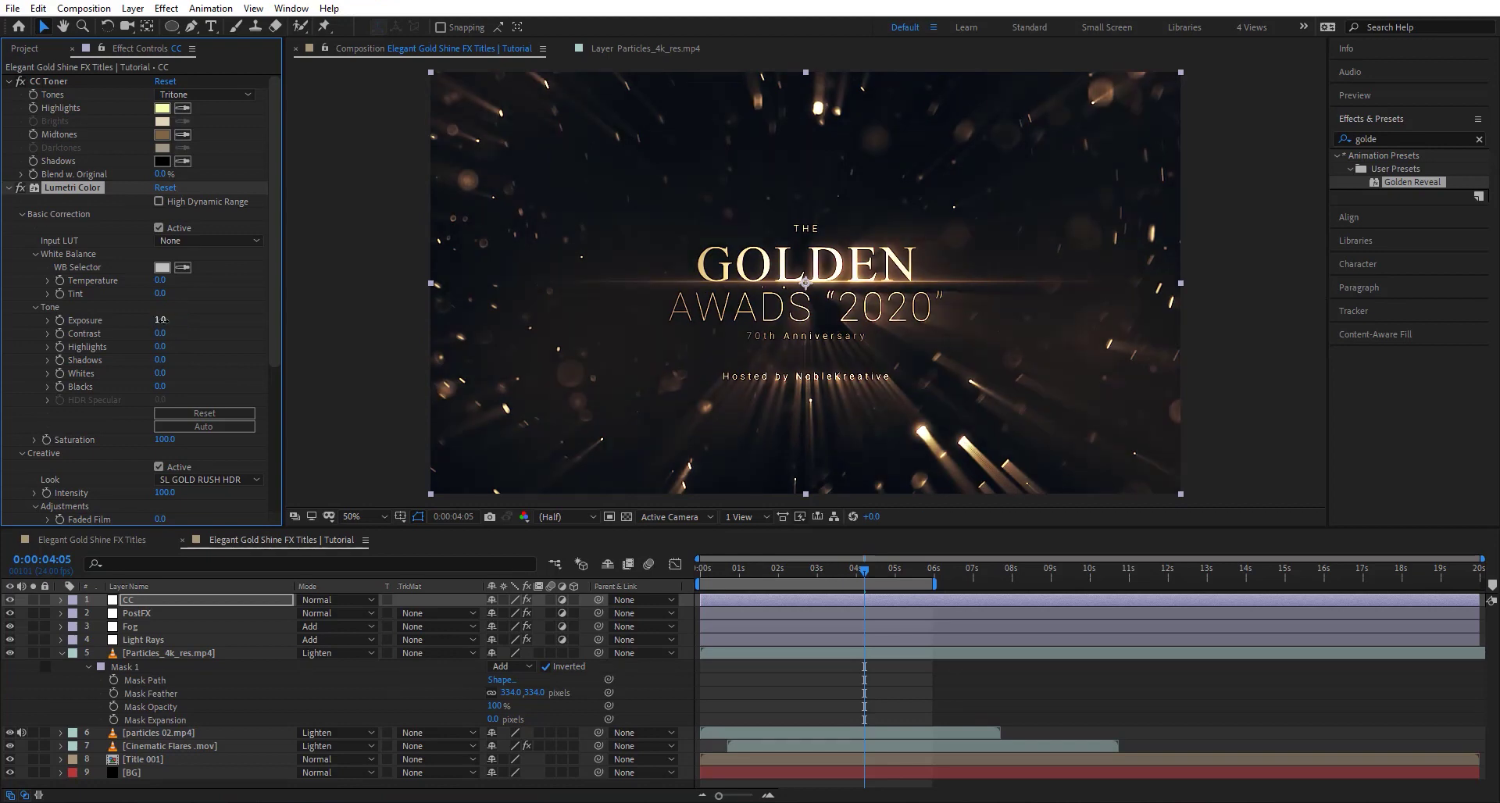
key("slash")
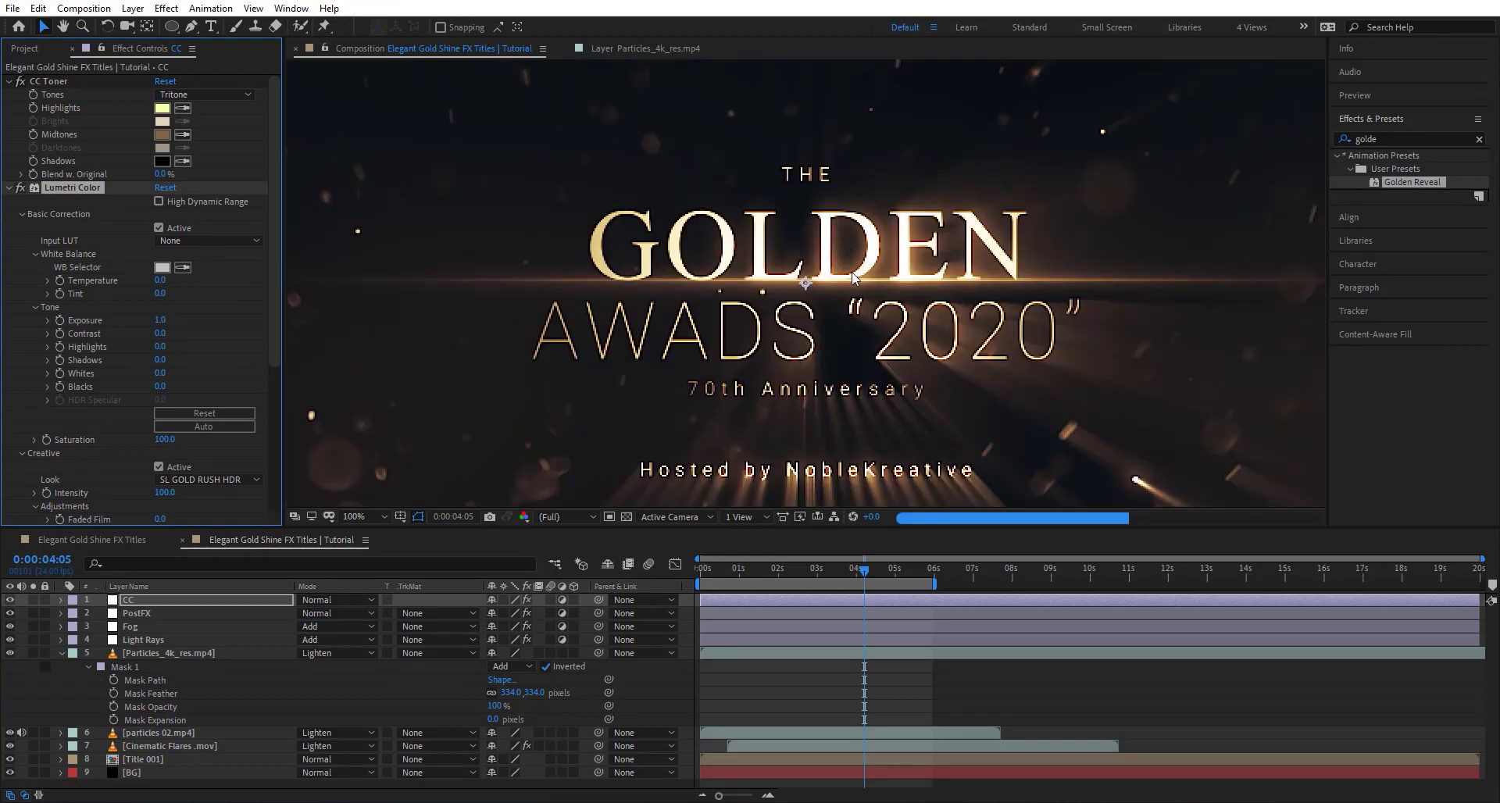
key("shift+slash")
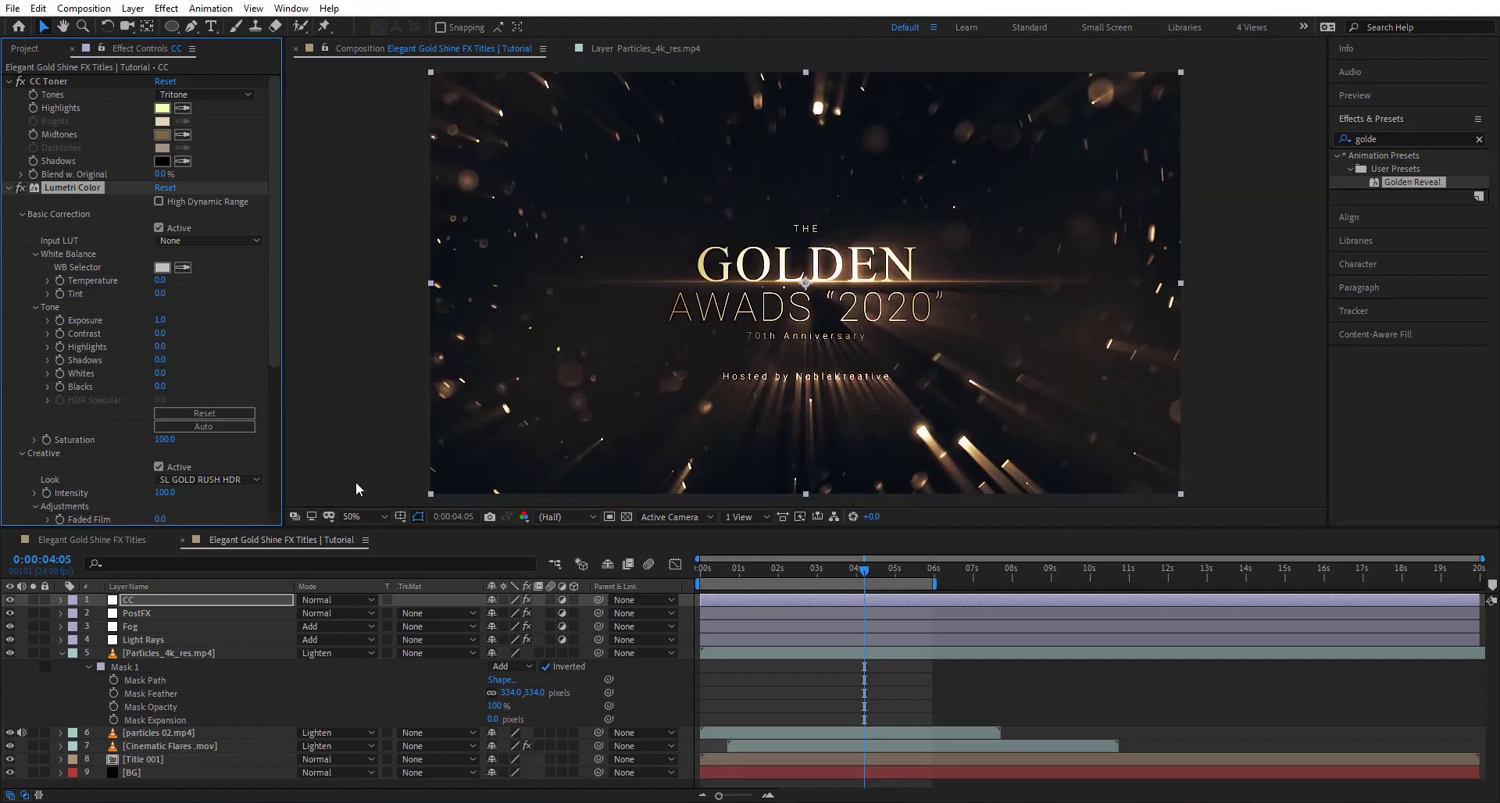
- Fit the composition in the viewer and preview the title animation with both particle layers from the start
left_click(353, 517)
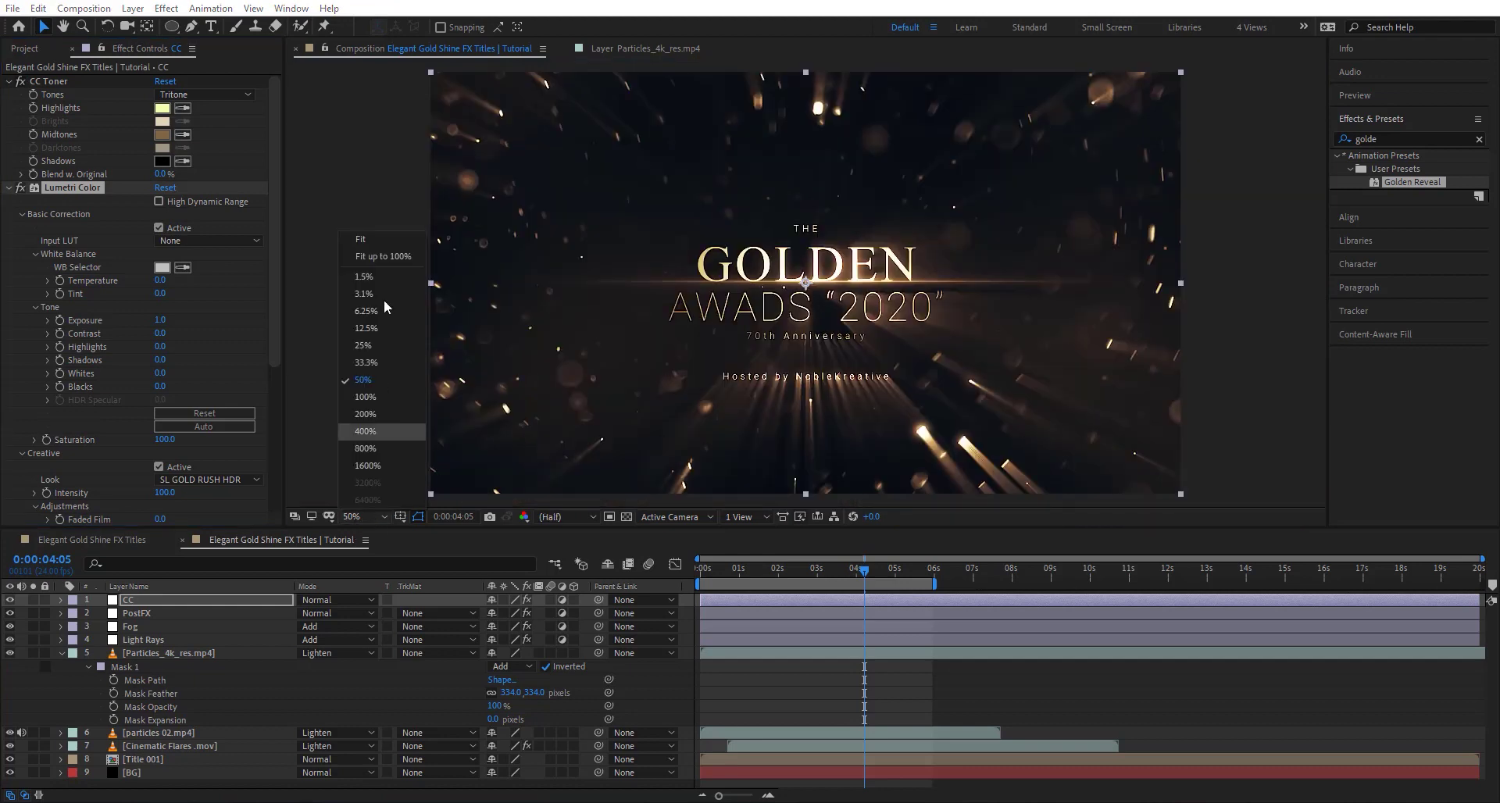
left_click(371, 238)
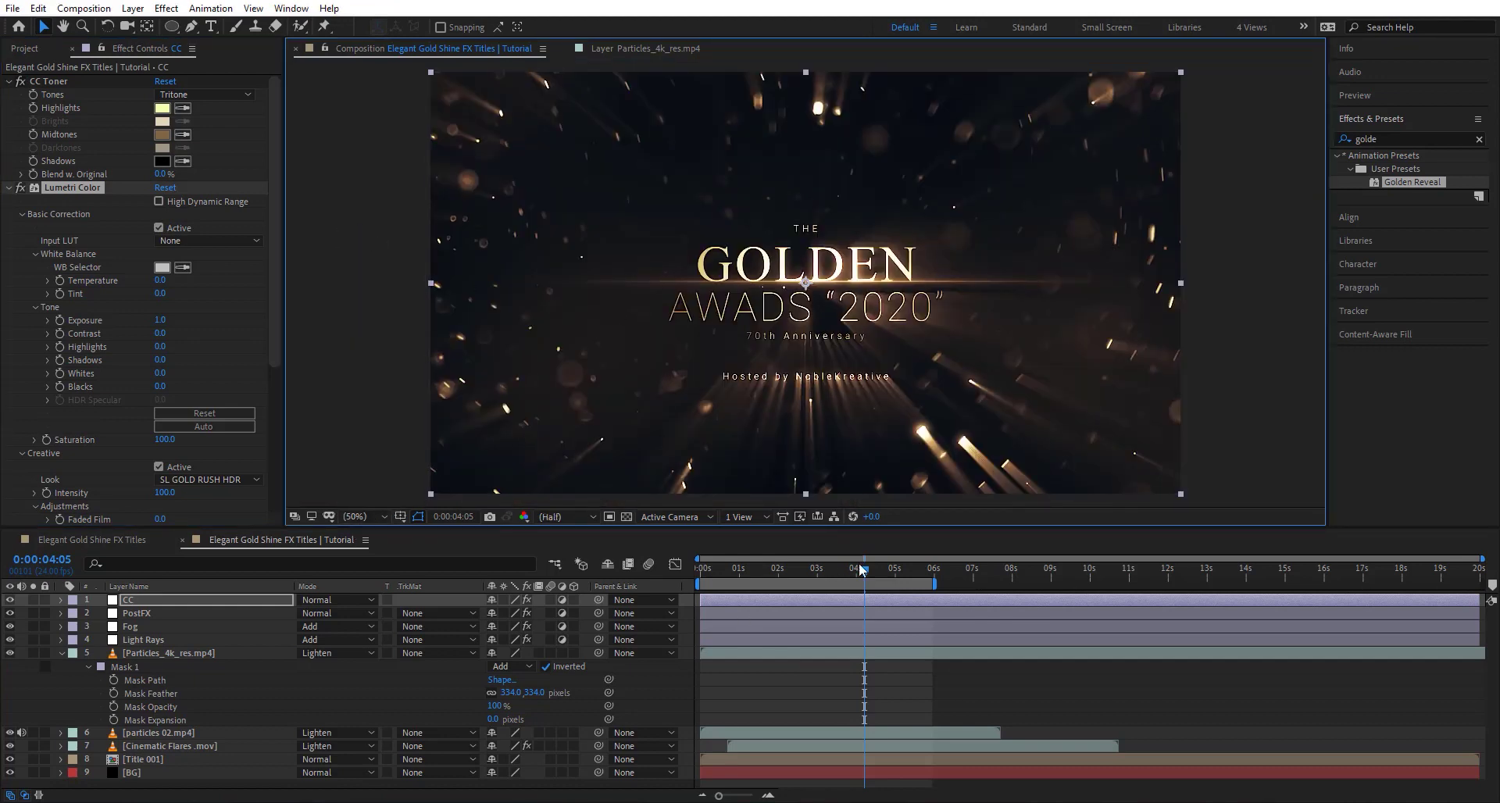
key("space")
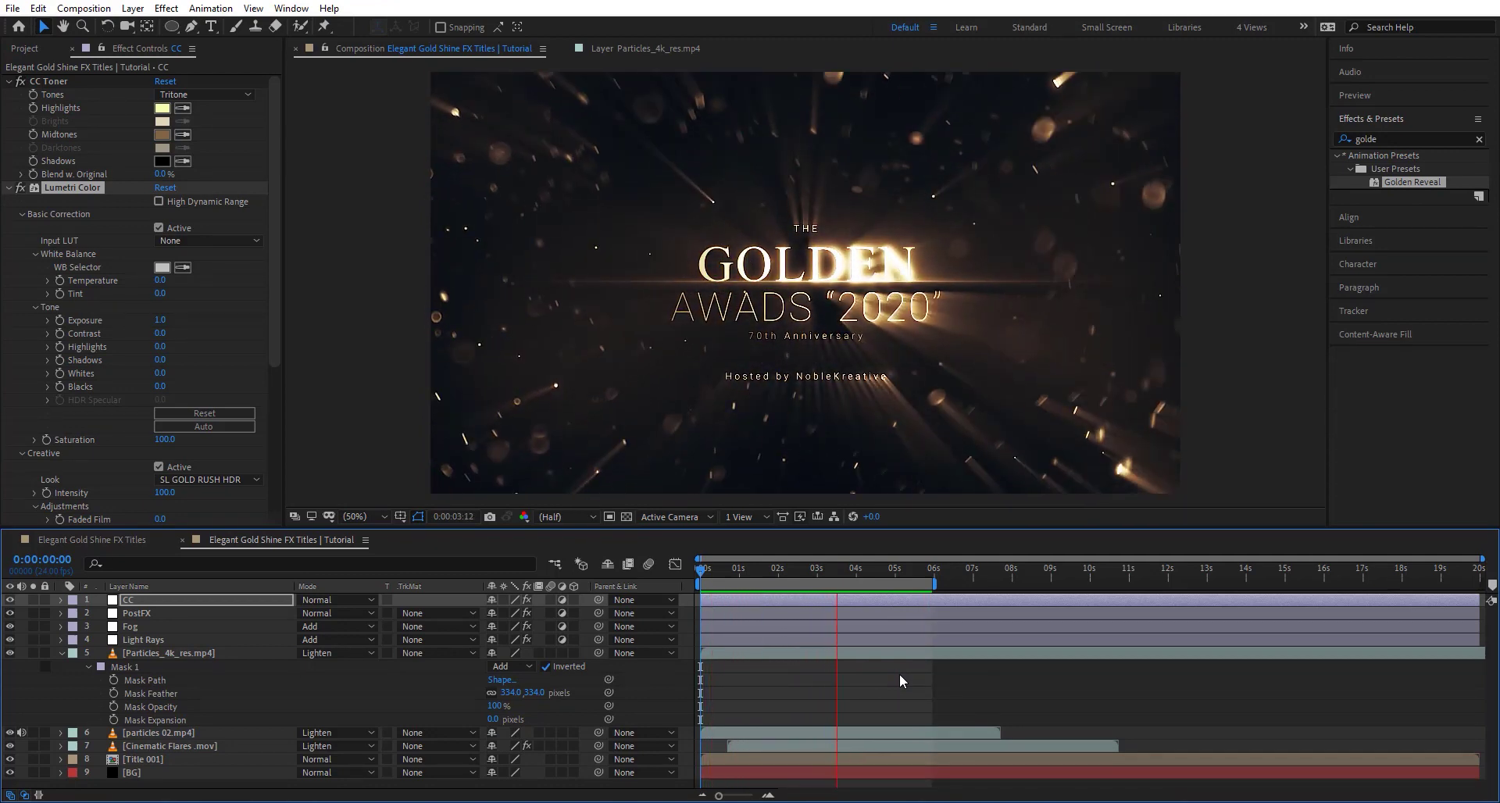
- Enable time remapping on the Particles_4k_res.mp4 layer and add a Time Remap keyframe at 0:00:03:07
left_click(778, 571)
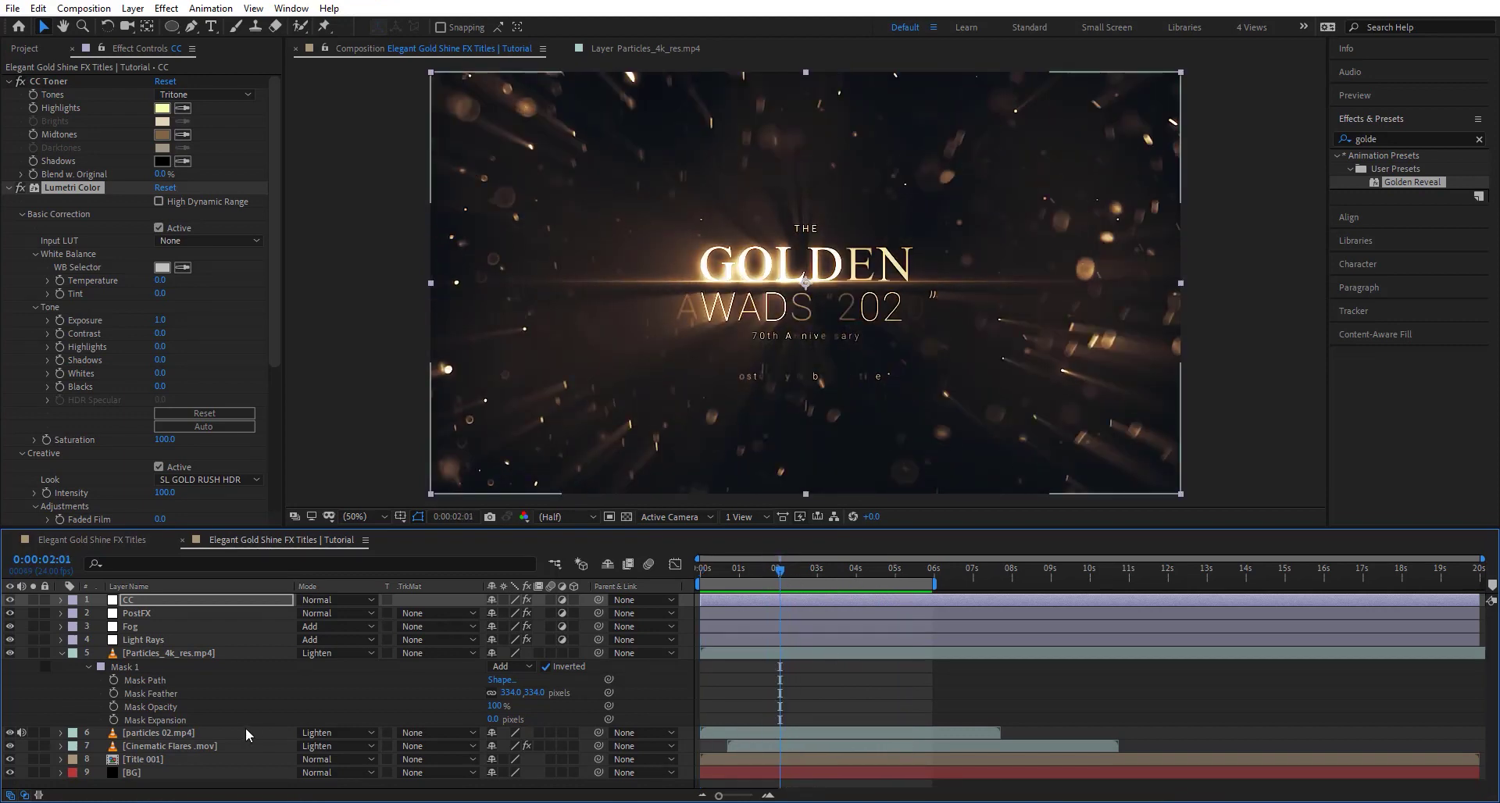
right_click(196, 654)
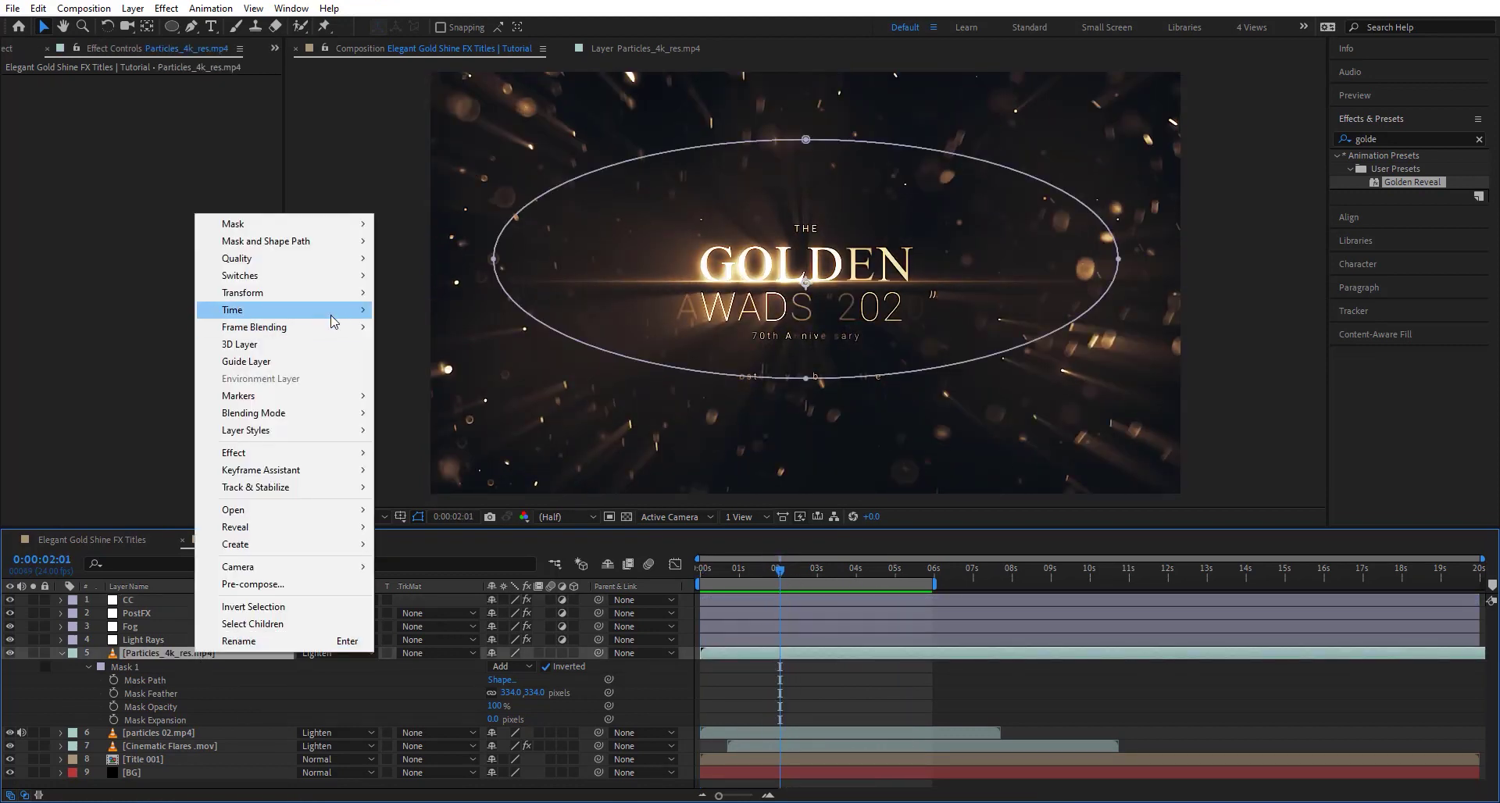
mouse_move(331, 313)
left_click(445, 310)
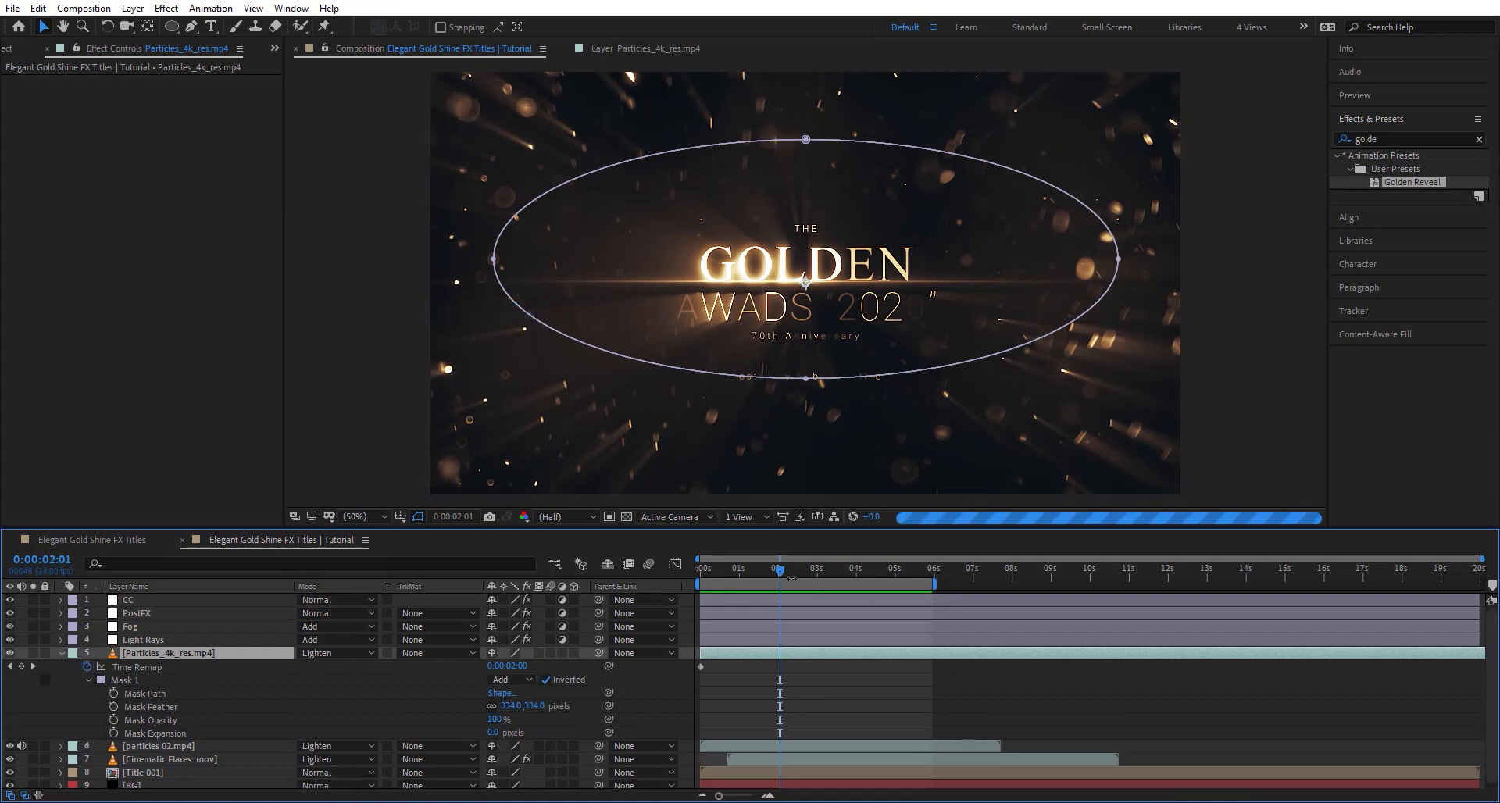
left_click(828, 576)
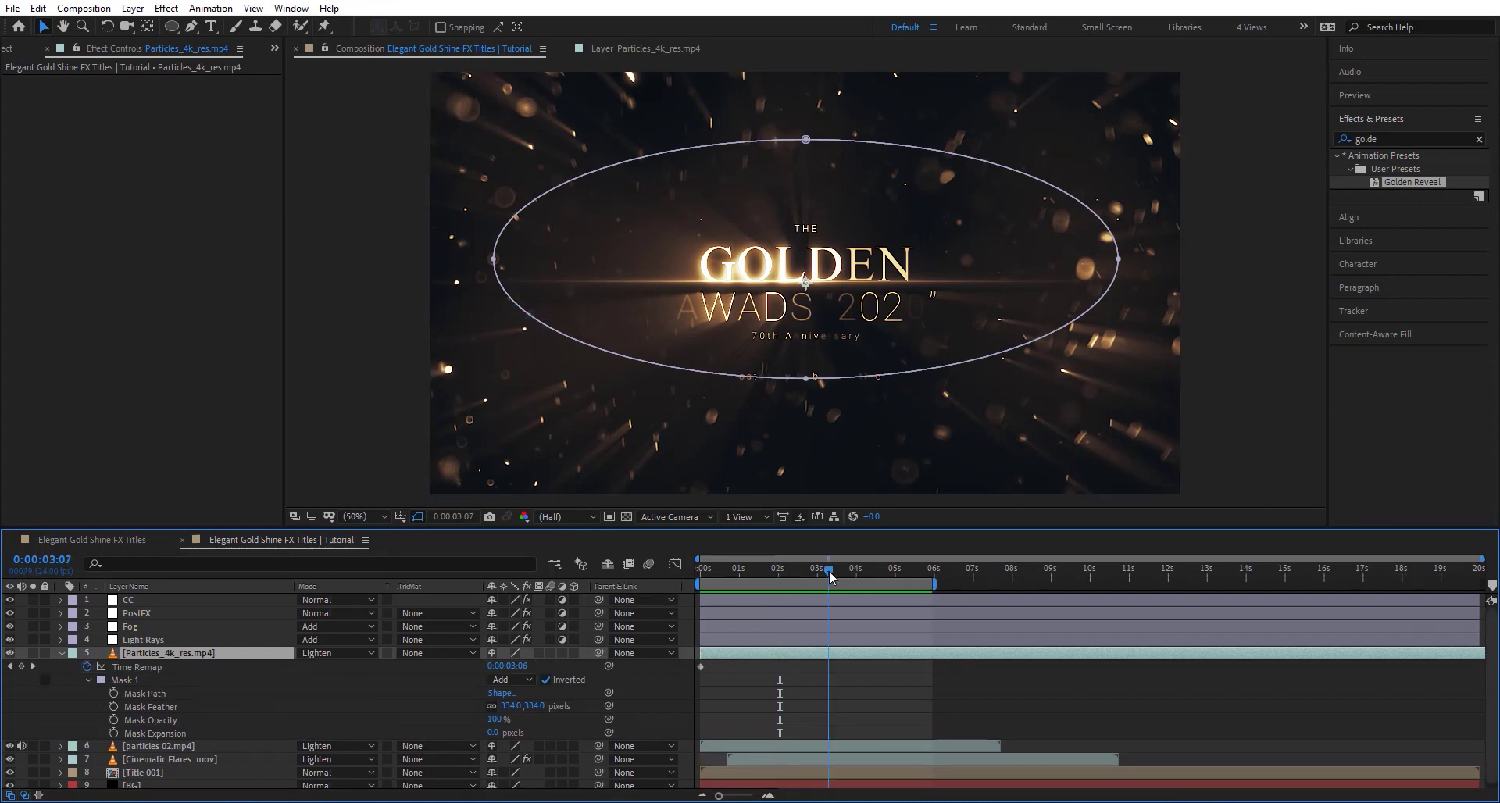
left_click(22, 666)
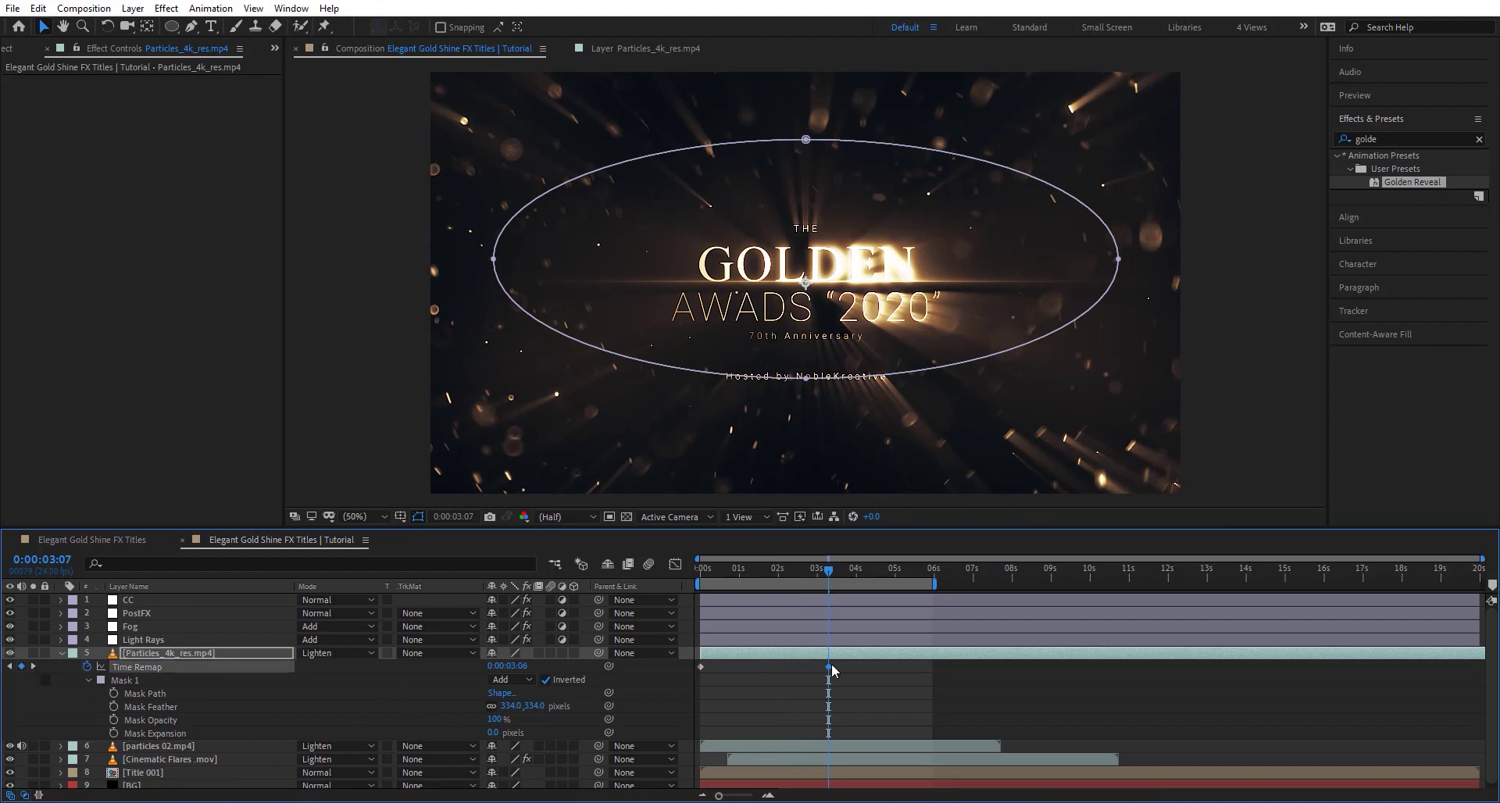
- Move the second Time Remap keyframe of the Particles_4k_res.mp4 layer to about 6.5 seconds to slow the particles
left_click_drag(968, 672, 960, 673)
- Try different Center positions for CC Radial Fast Blur on the Light Rays layer, and reset Center to its default
left_click(166, 639)
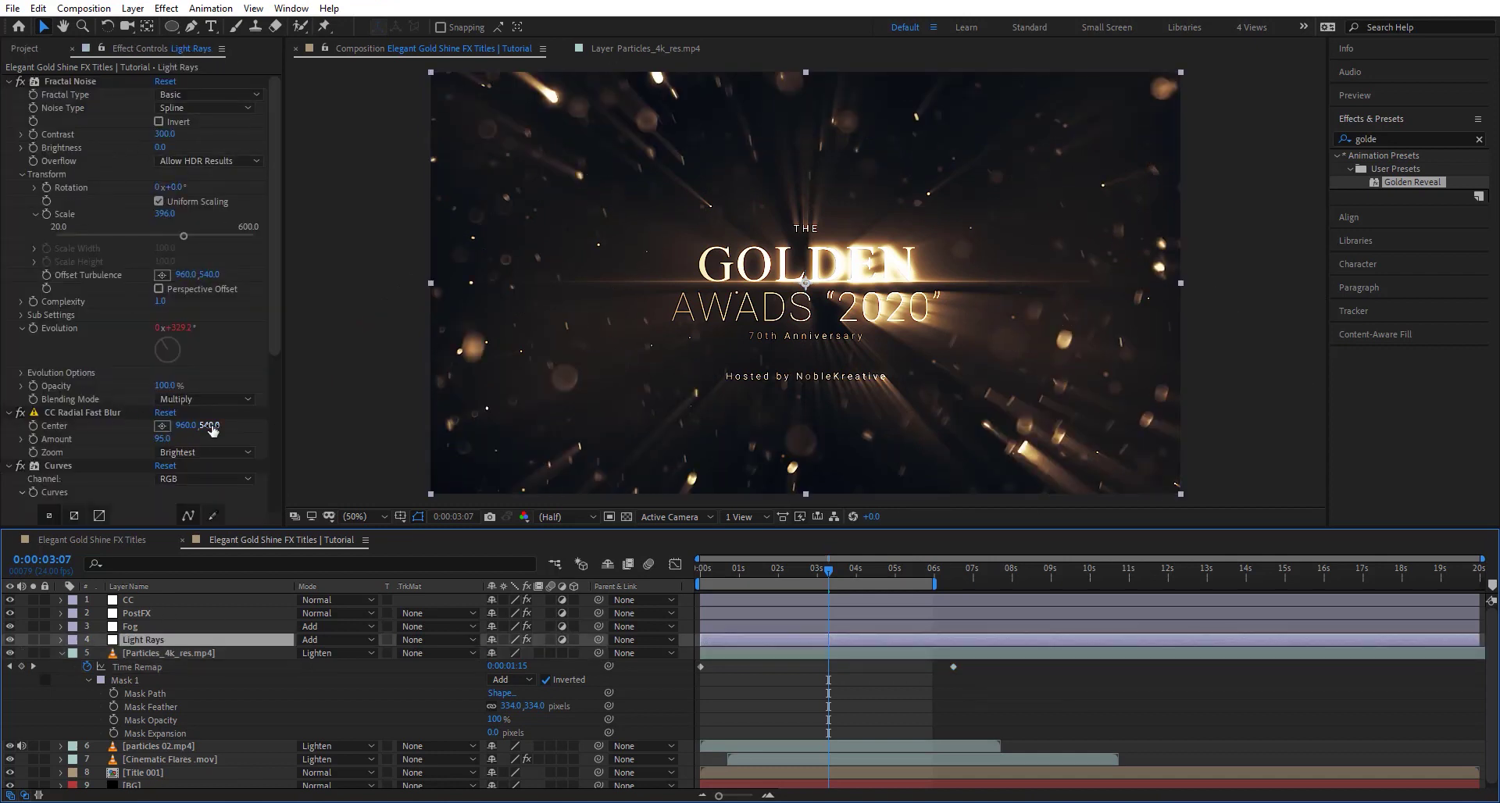
mouse_move(211, 428)
left_mouse_down()
mouse_move(450, 426)
mouse_move(194, 423)
left_mouse_up()
left_click_drag(83, 422, 81, 421)
left_click_drag(800, 218, 817, 297)
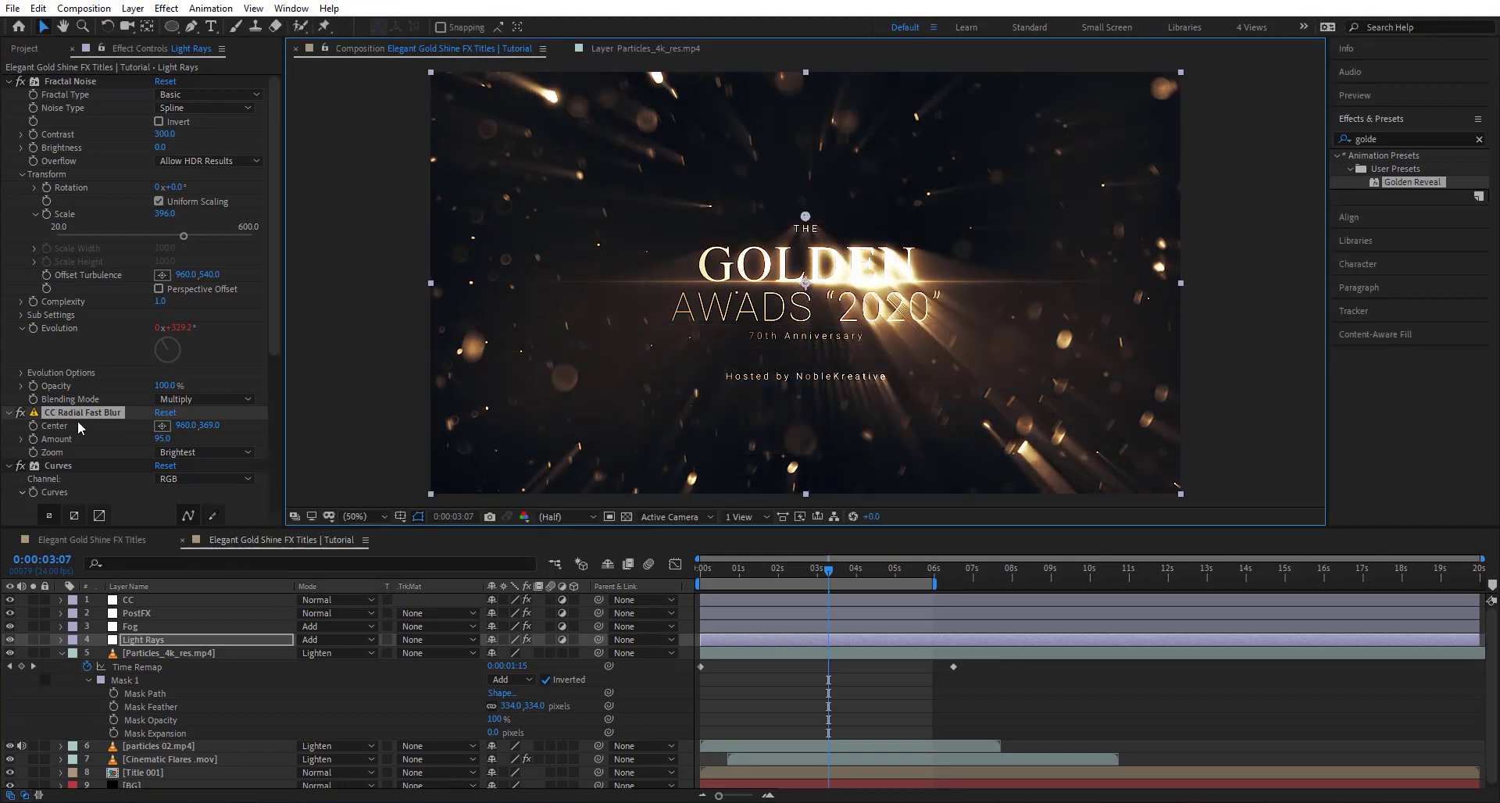
right_click(81, 426)
right_click(58, 433)
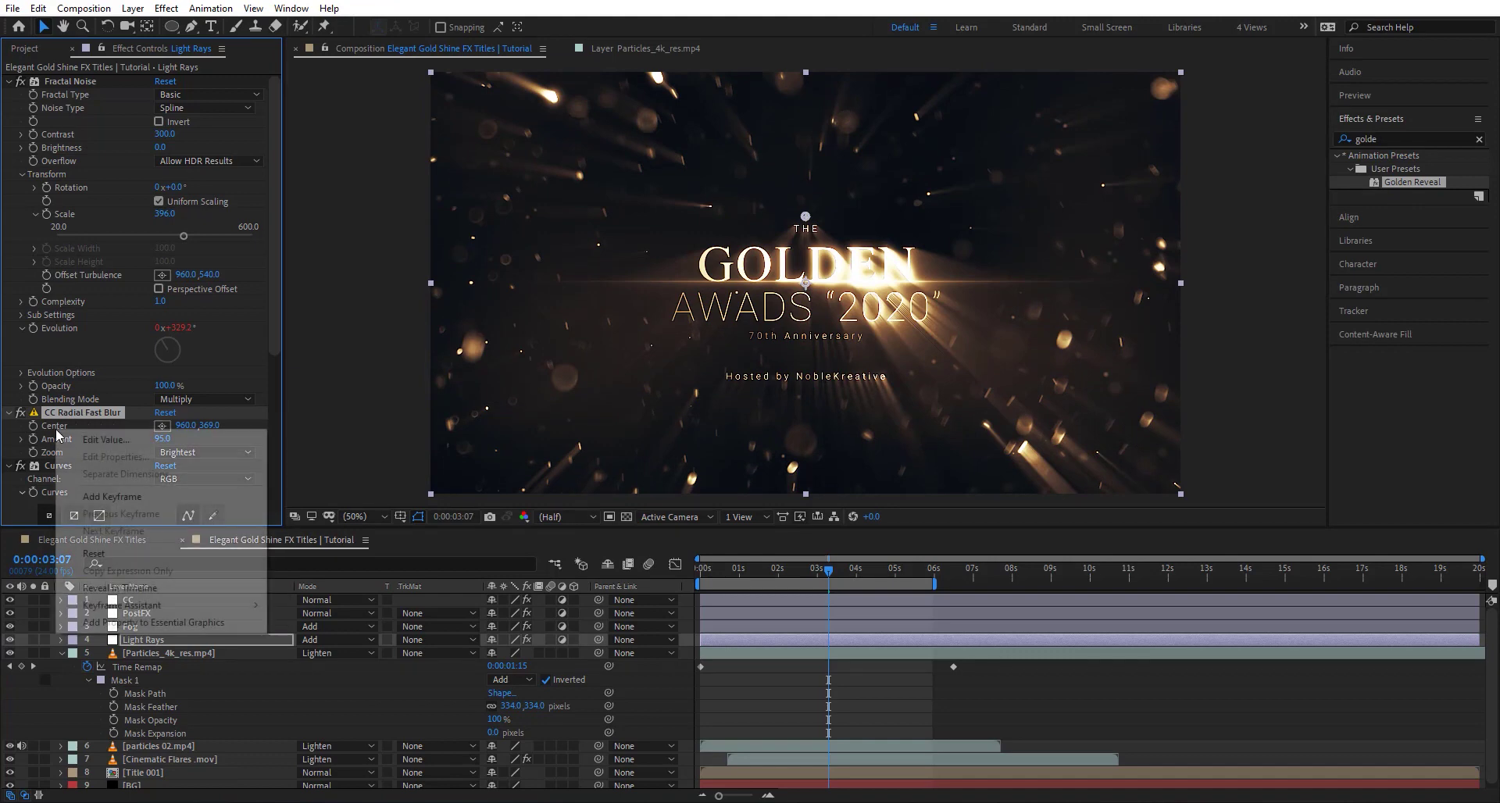
left_click(150, 561)
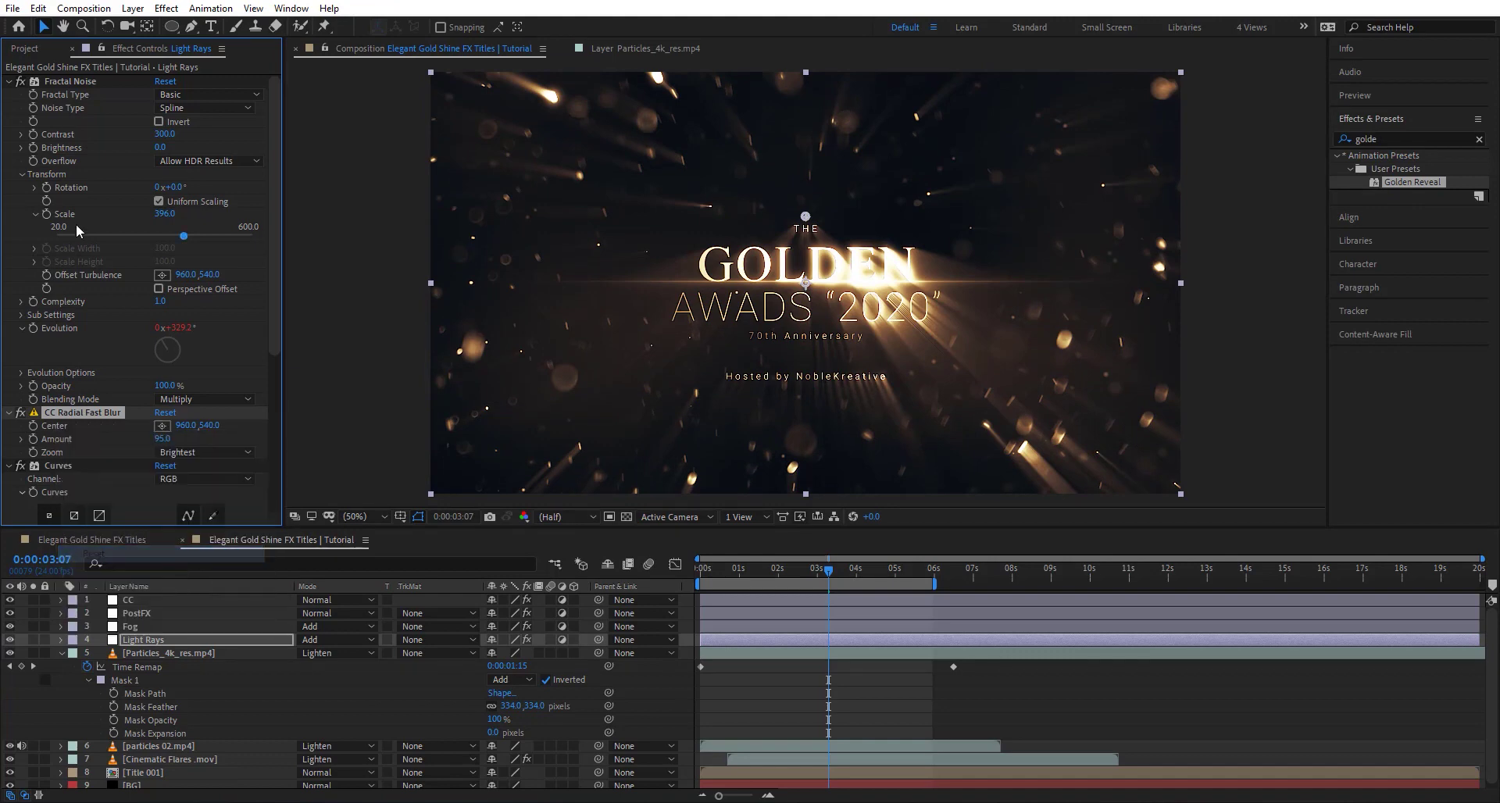
- Try shifting the Fractal Noise Offset Turbulence vertically on the Light Rays layer, and undo the last shift
left_click(213, 281)
left_click_drag(578, 289, 551, 289)
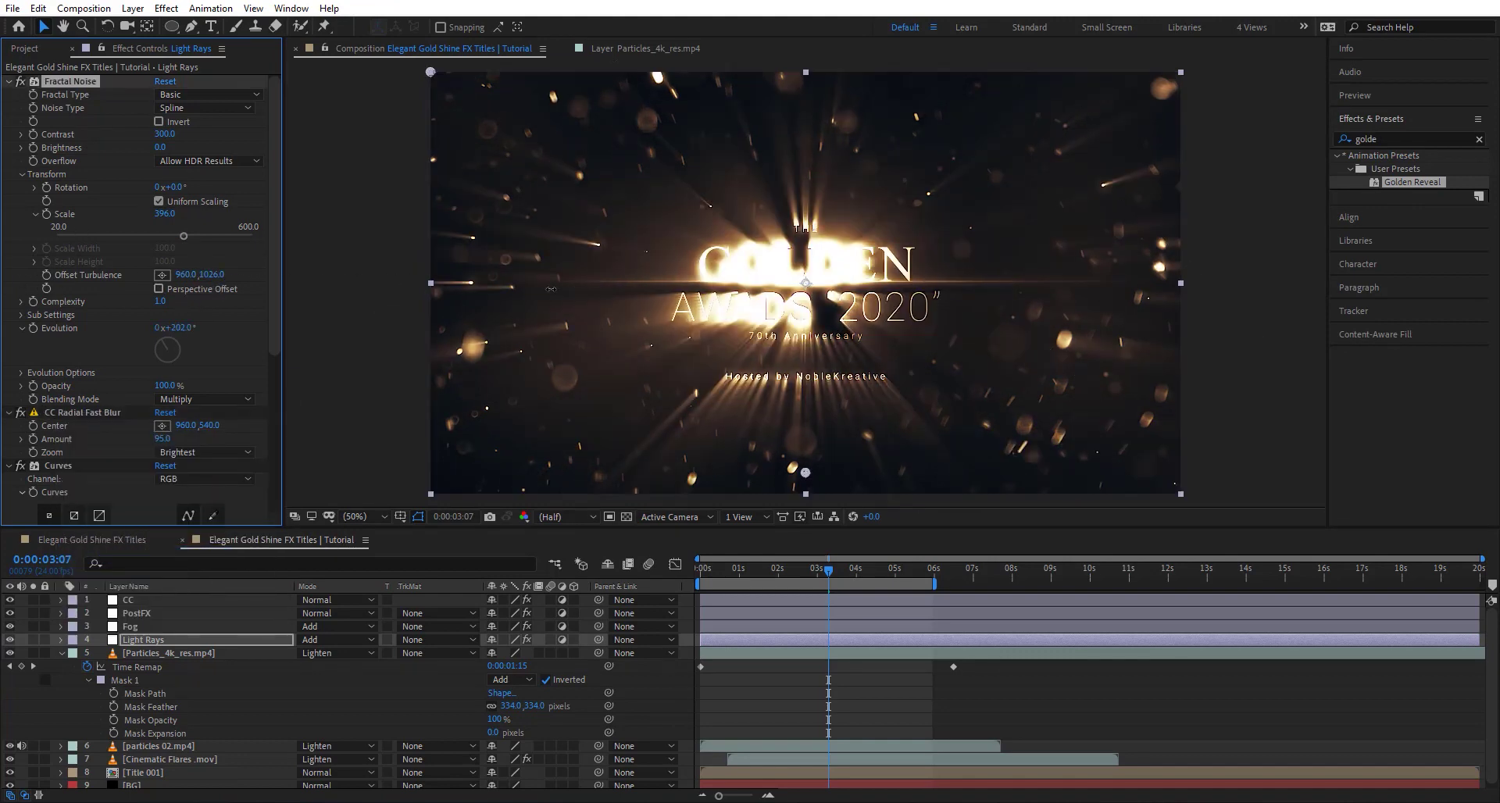
left_click_drag(805, 393, 804, 209)
key("ctrl+z")
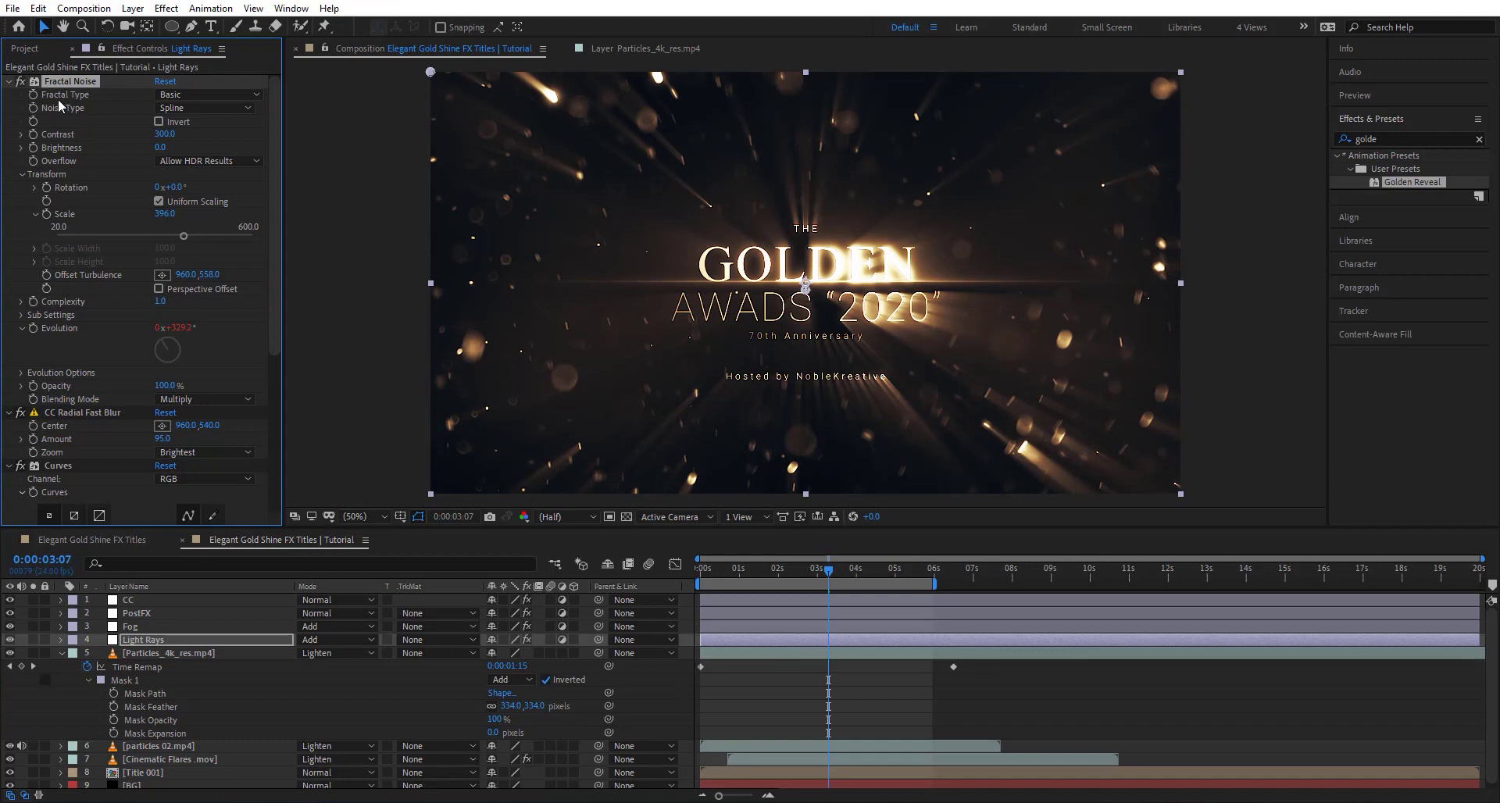
- Open the Title 03 composition and examine its slanted shape layers and text reveal at several points in time
left_click(25, 48)
double_click(92, 369)
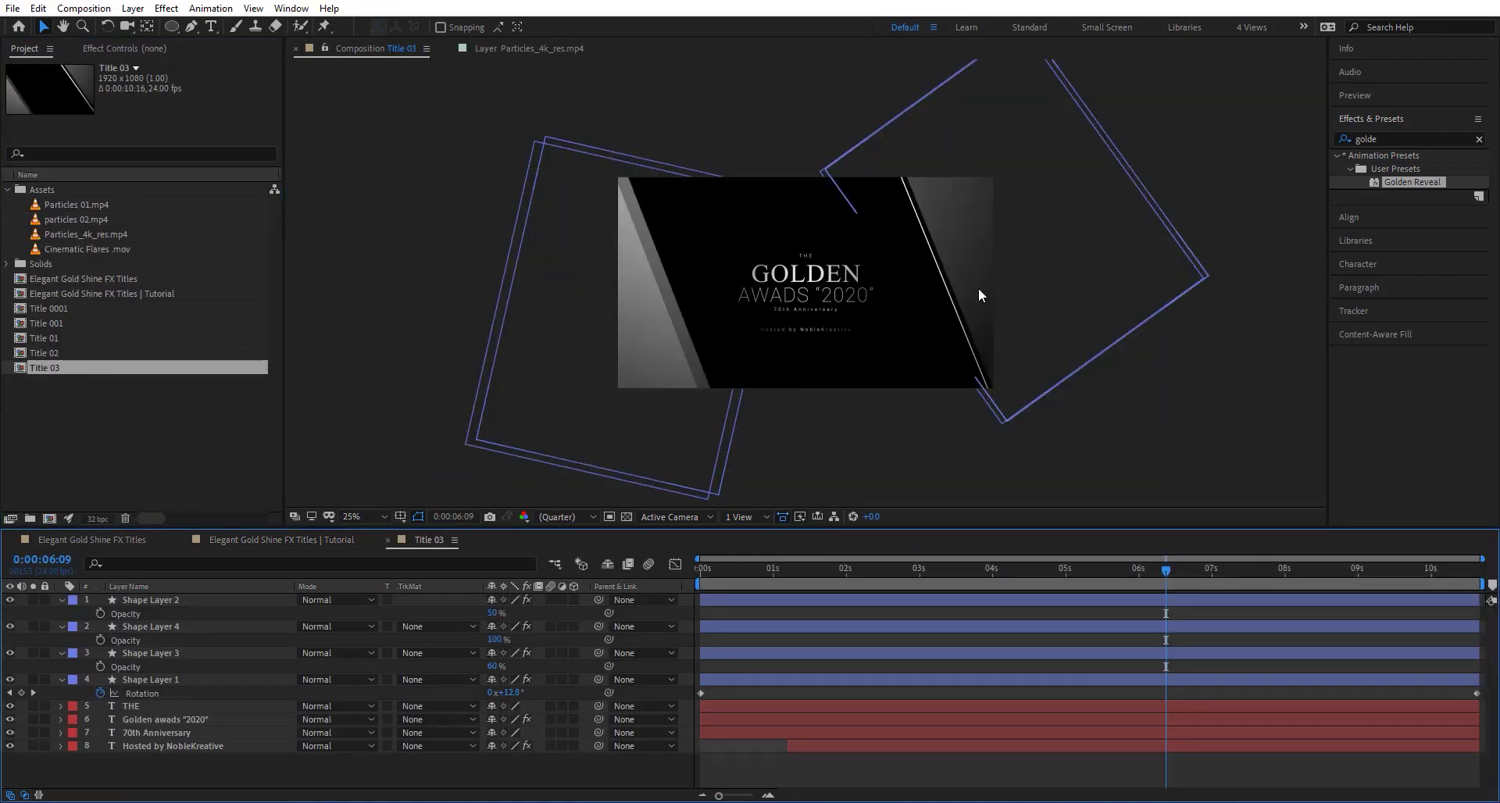
left_click_drag(1170, 561, 1072, 569)
left_click(676, 329)
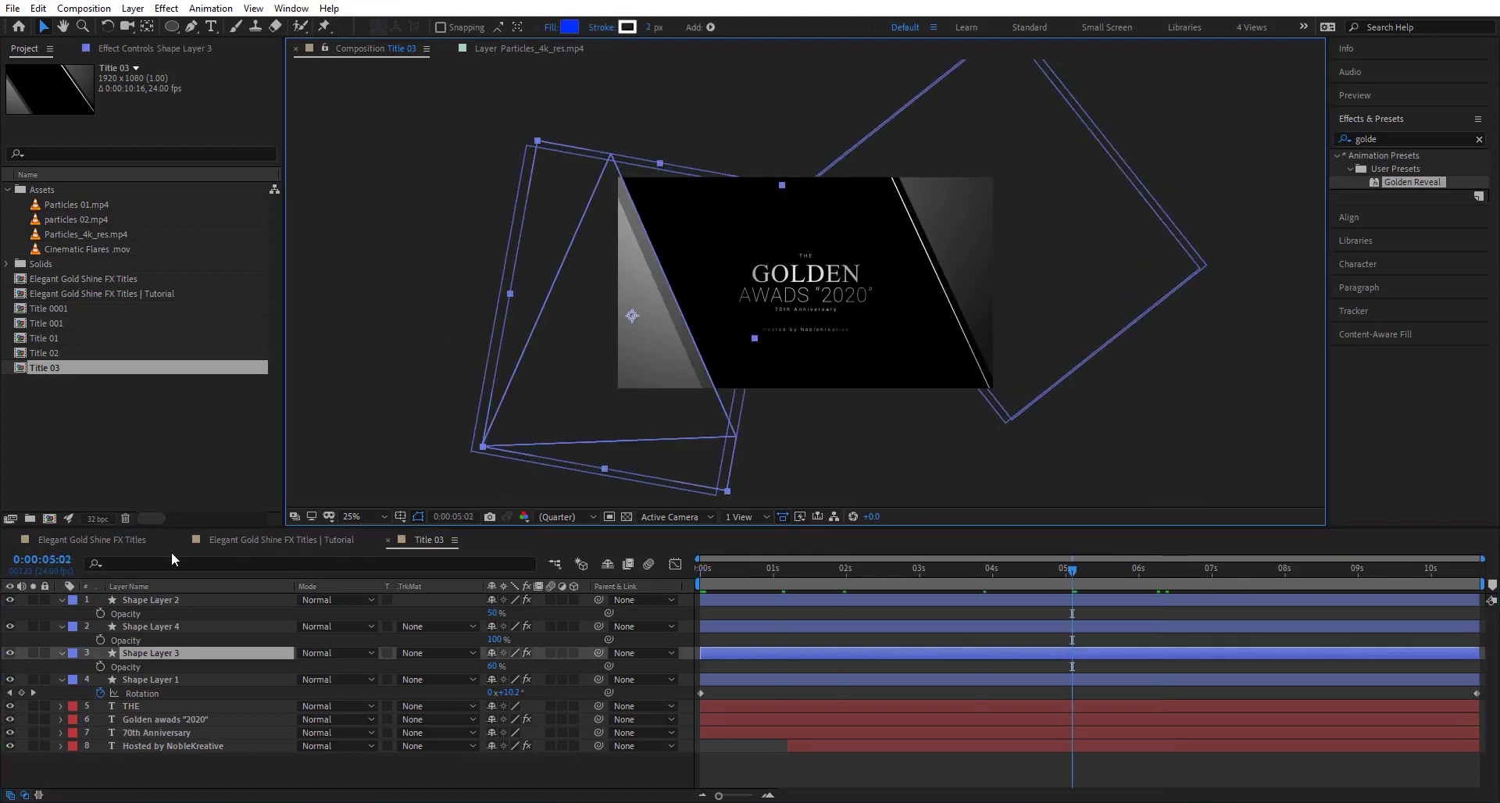
left_click(1040, 262)
left_click(602, 386)
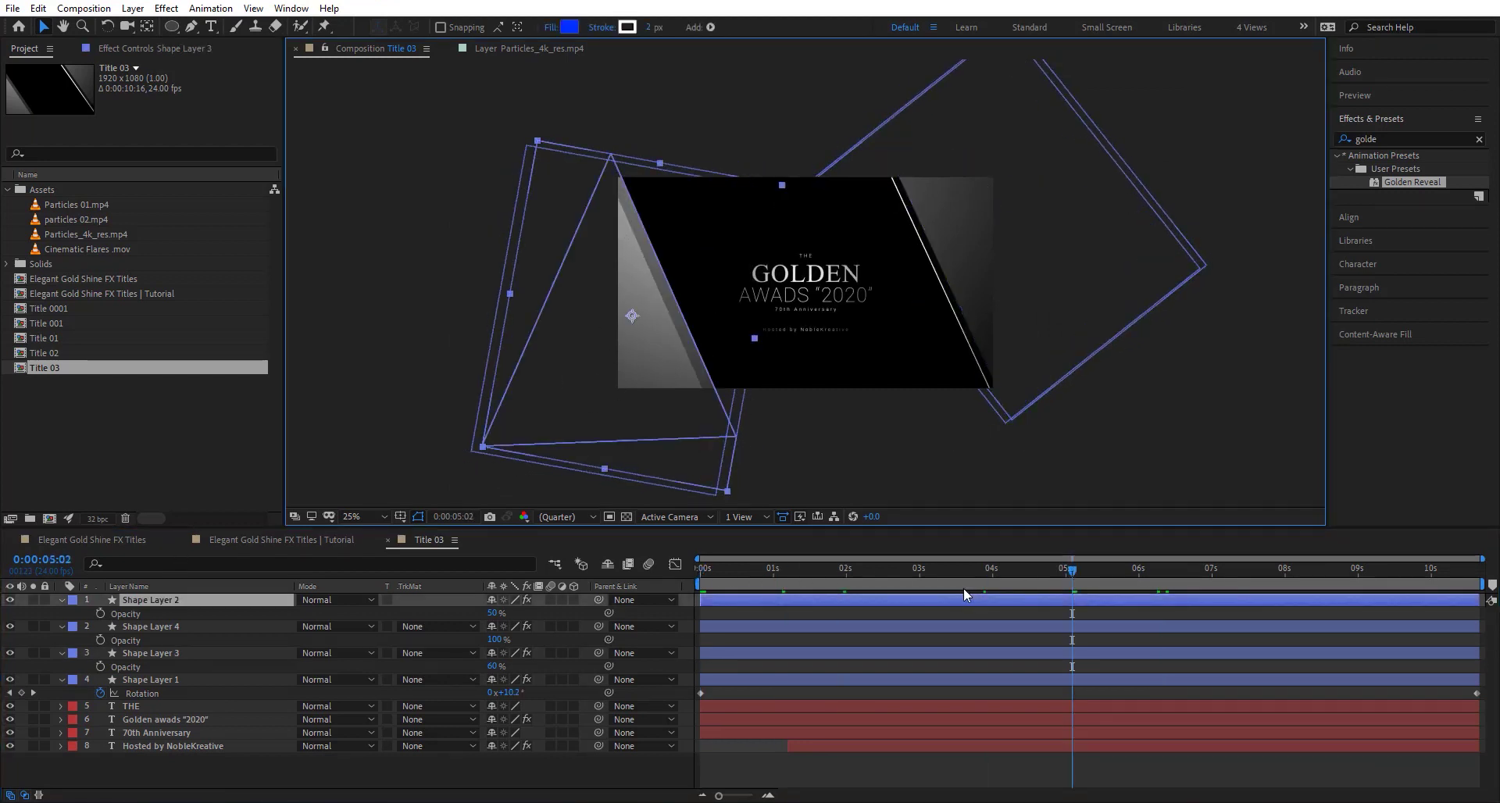
left_click_drag(906, 569, 809, 570)
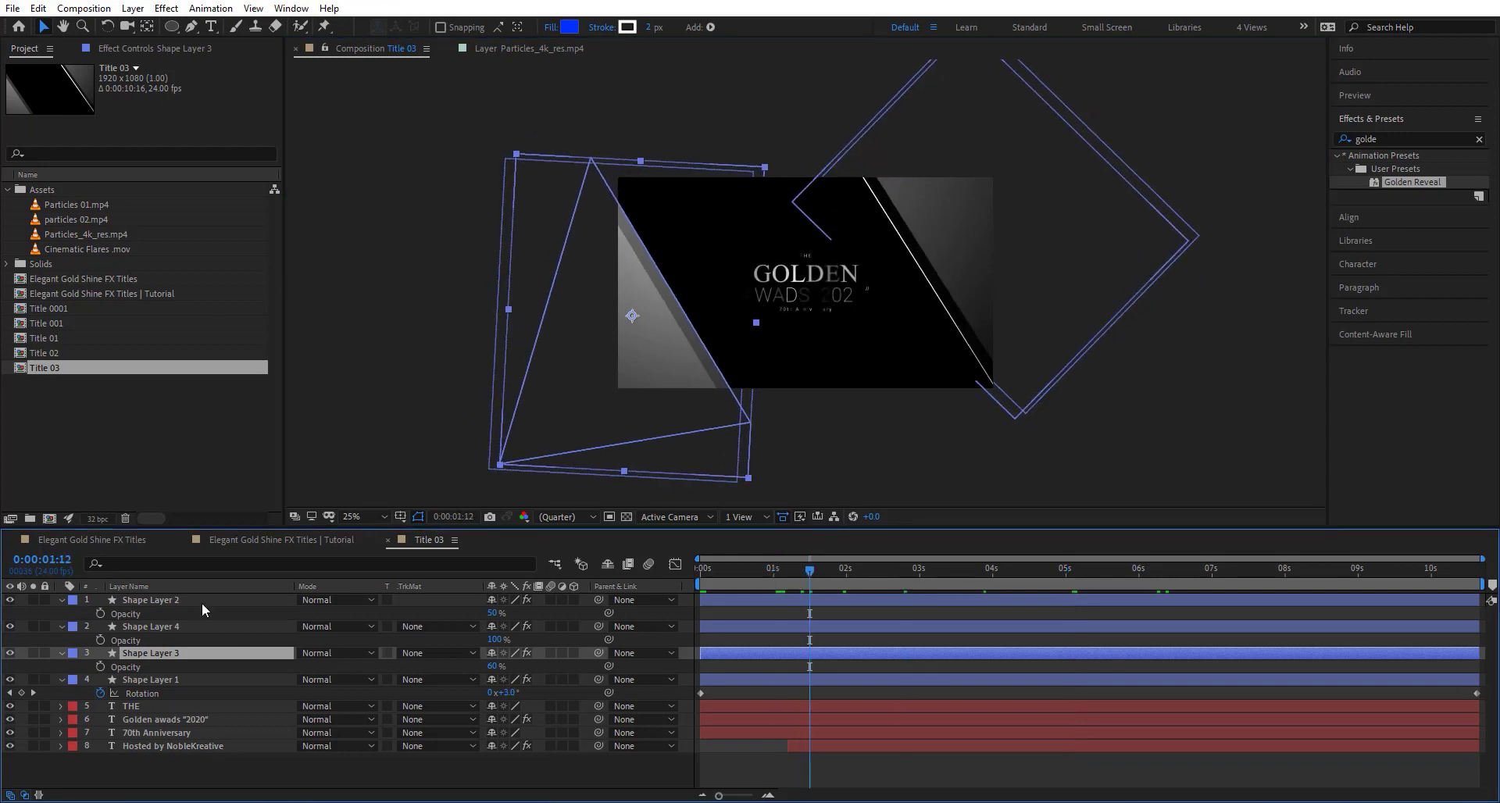
- Replace the Title 001 layer in the Elegant Gold Shine FX Titles | Tutorial composition with Title 03 and preview the result
left_click(302, 539)
left_click(163, 772)
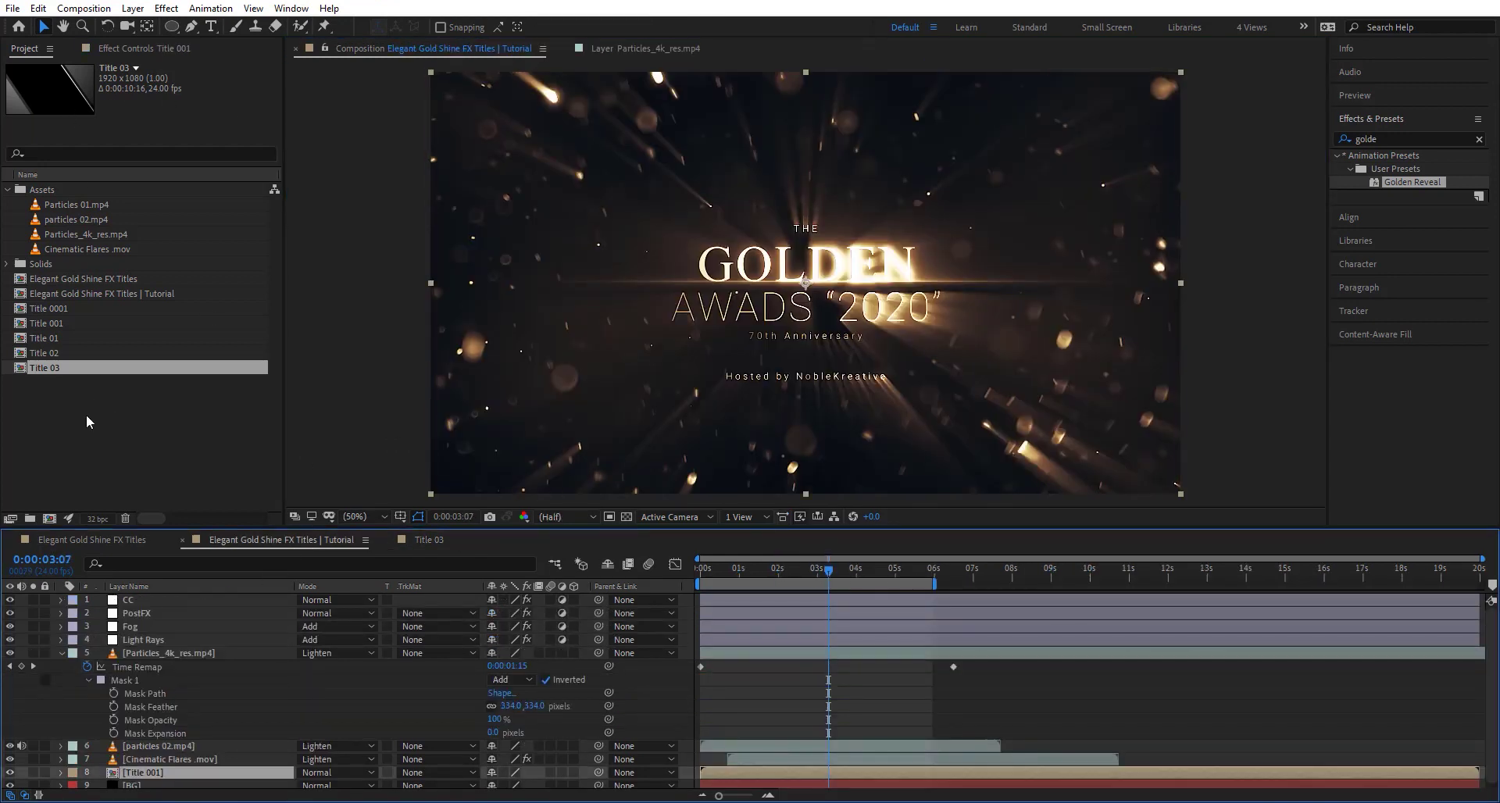
left_click_drag(64, 368, 197, 777)
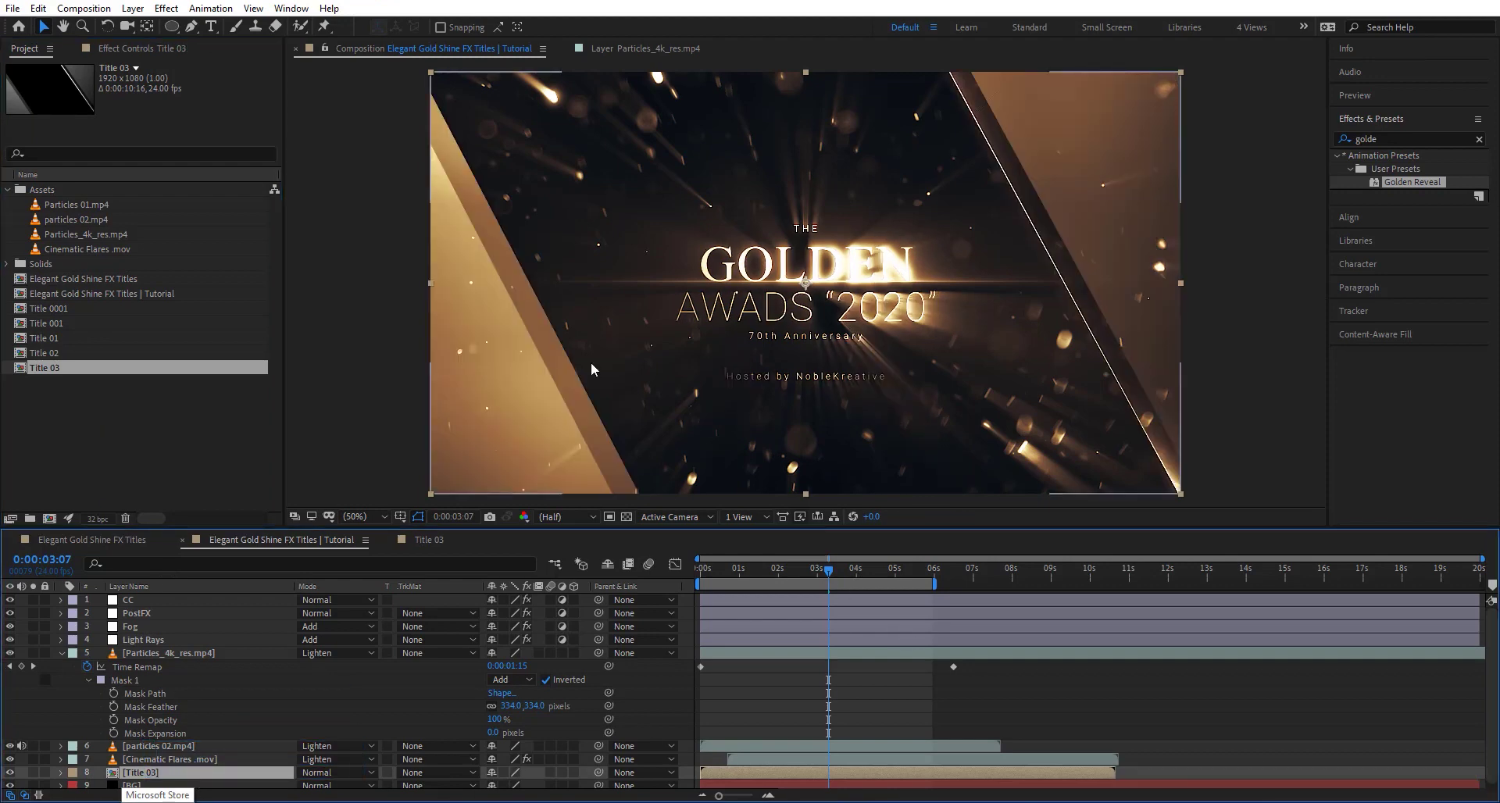
key("space")
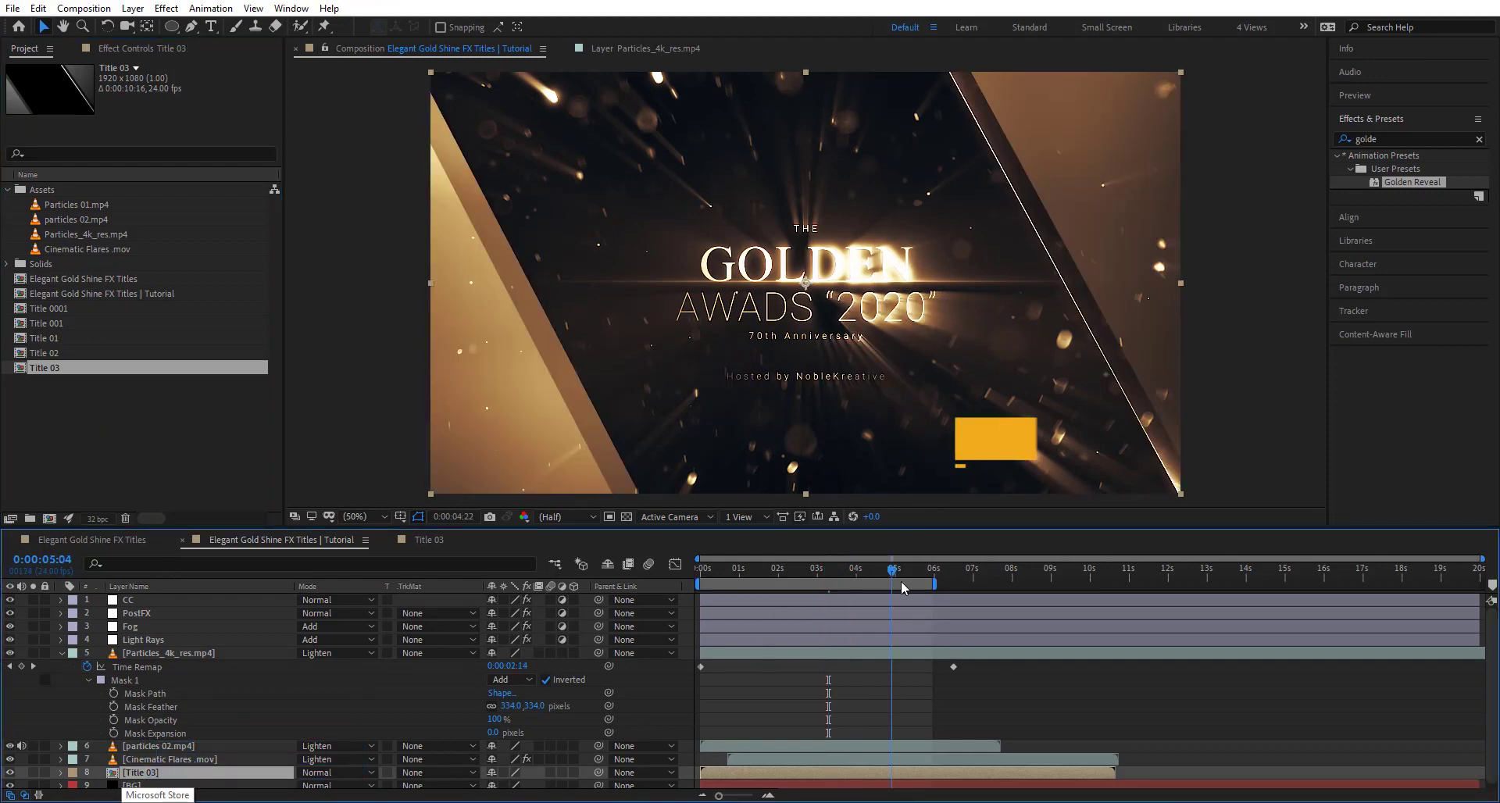